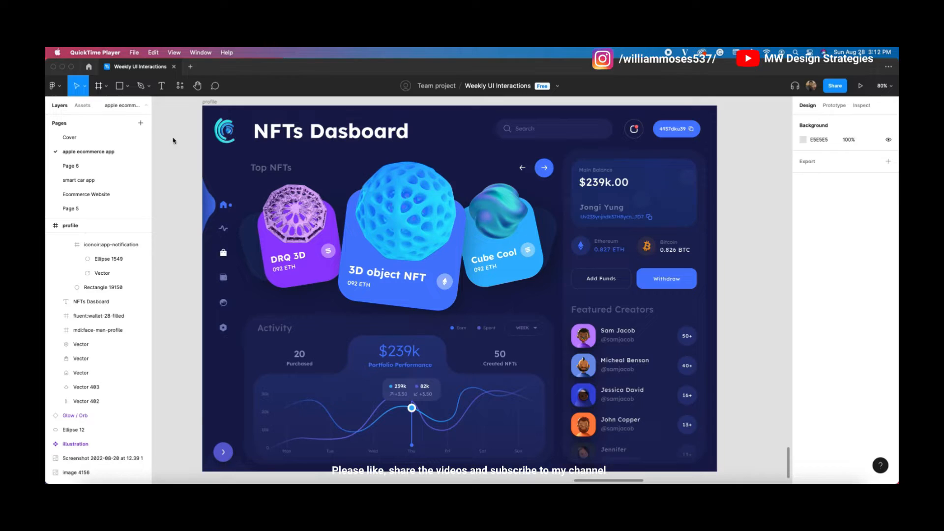
Step: Look over the existing NFTs dashboard and profile design on the canvas
click(214, 103)
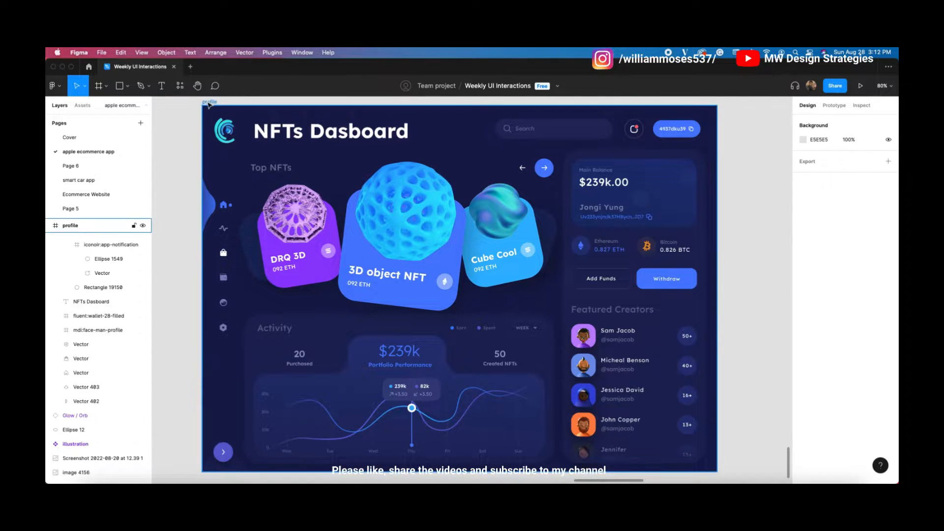
click(215, 103)
scroll(384, 194, down, 3)
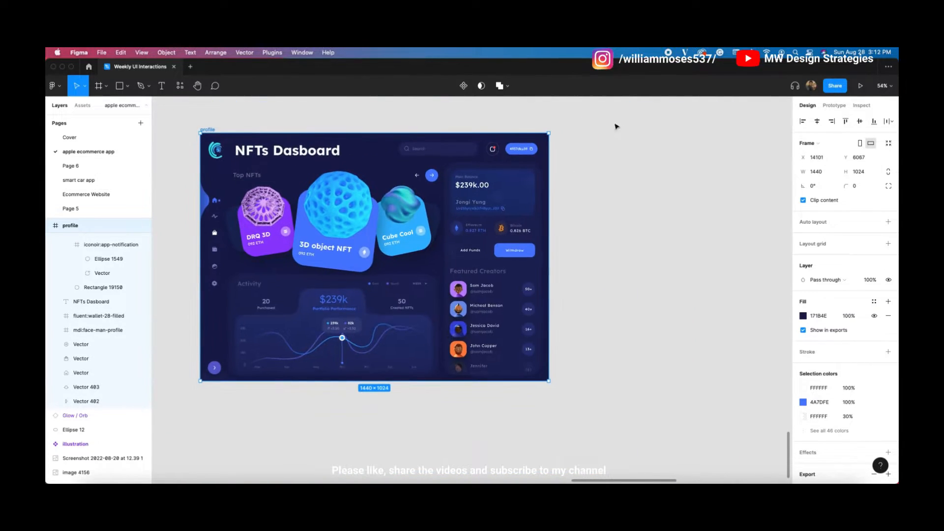
scroll(287, 258, up, 3)
scroll(287, 258, up, 3)
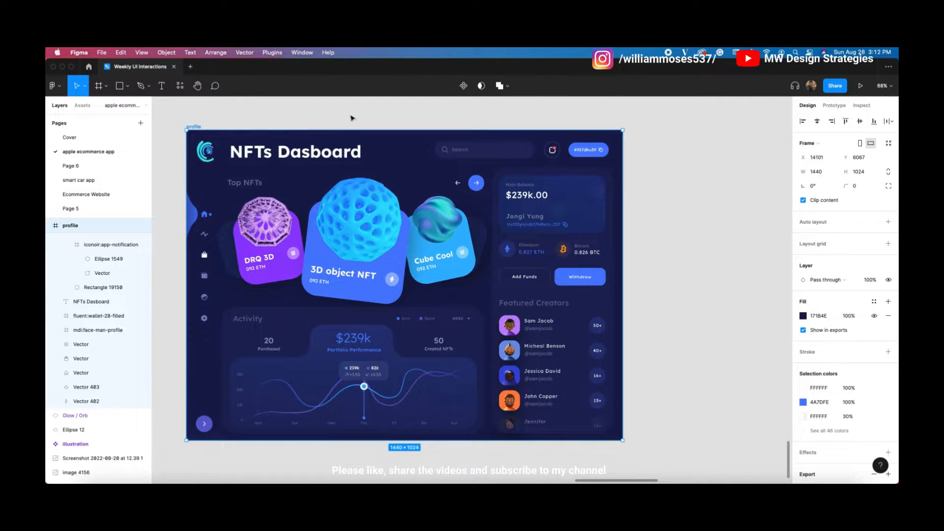
click(351, 118)
scroll(310, 192, up, 2)
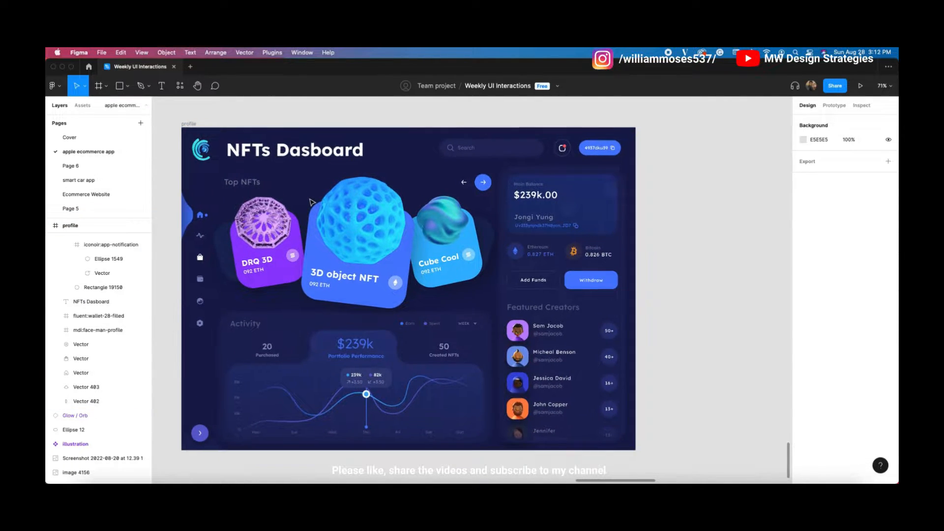
click(186, 124)
click(663, 115)
drag(664, 115, 683, 119)
drag(393, 135, 444, 119)
click(215, 126)
click(279, 119)
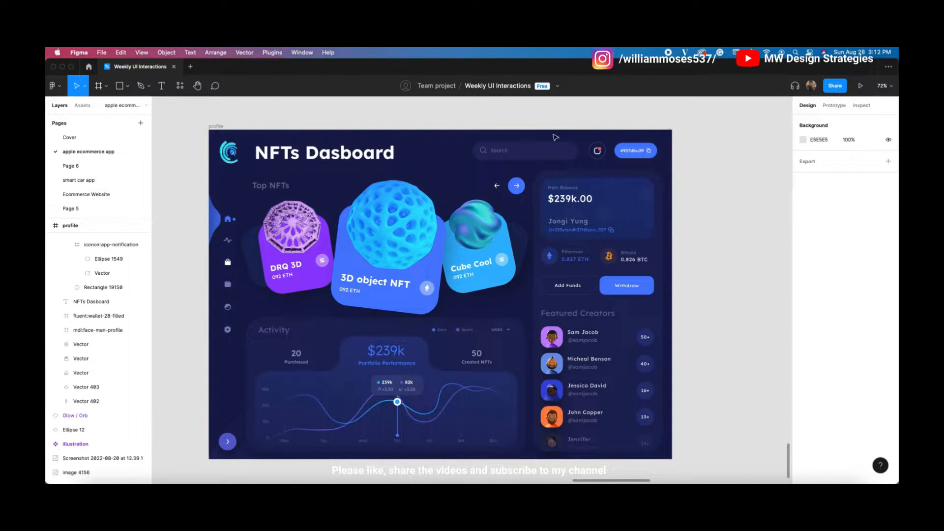
mouse_move(534, 135)
mouse_down()
mouse_move(339, 126)
mouse_move(516, 133)
mouse_up()
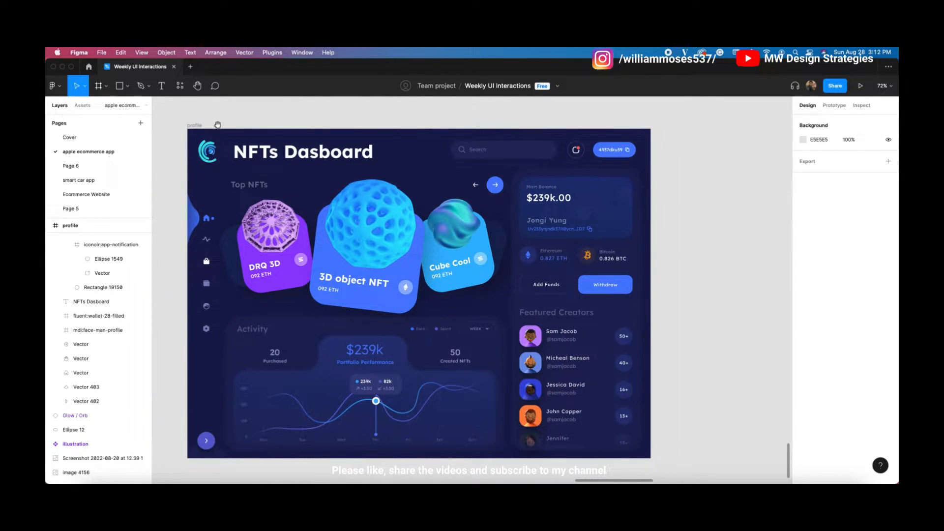
drag(285, 123, 269, 117)
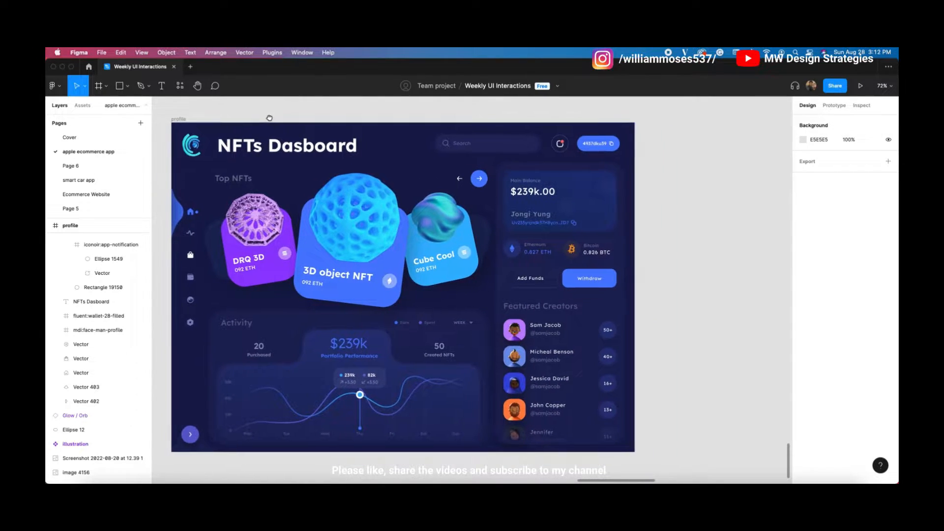
Step: Create a blank 1440×1024 Desktop frame named Desktop - 1 with the Frame tool
click(106, 87)
click(110, 107)
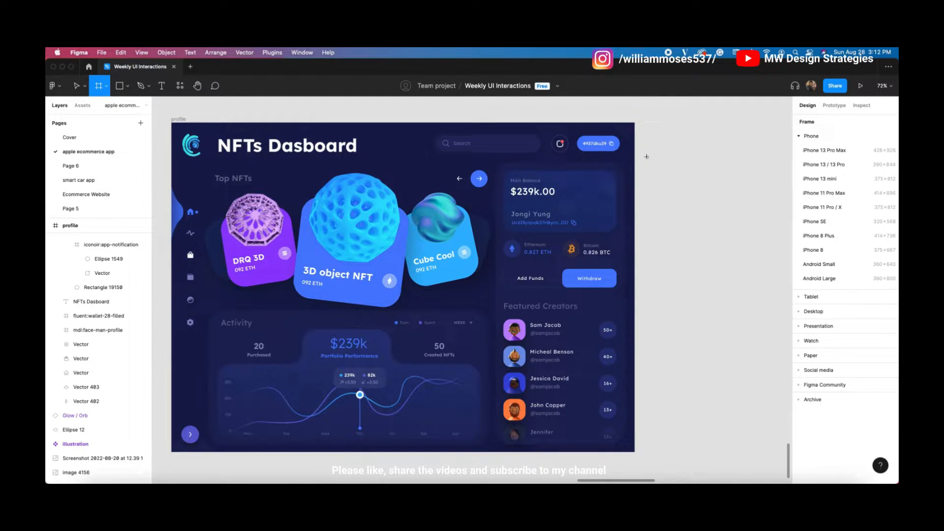
scroll(656, 155, right, 5)
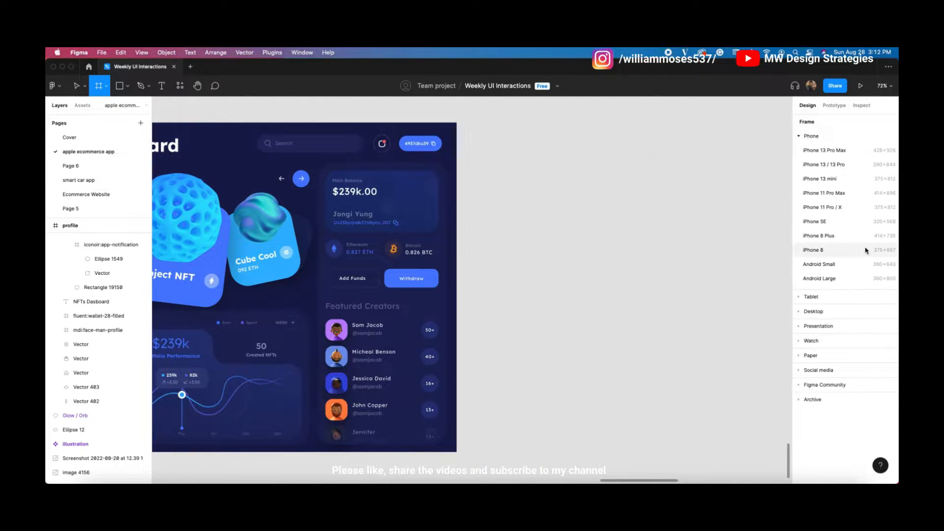
click(807, 311)
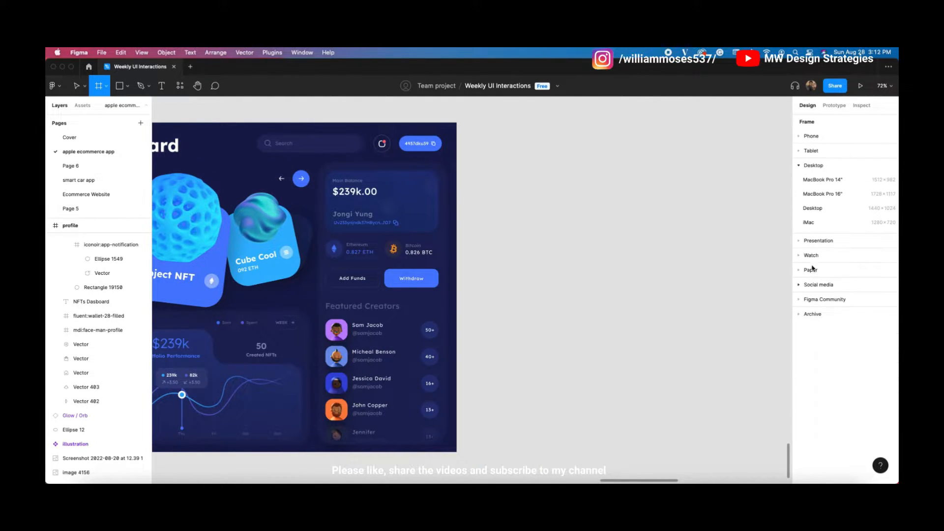
click(815, 209)
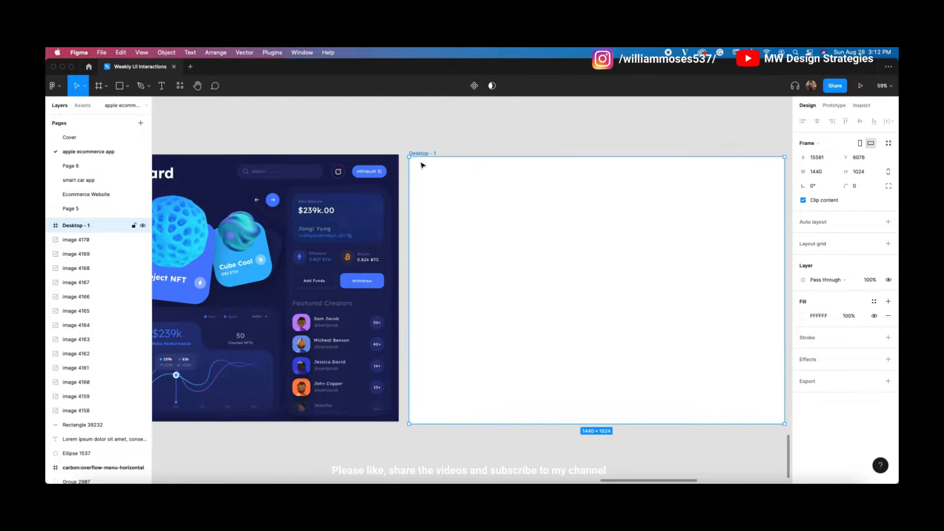
click(444, 131)
click(435, 152)
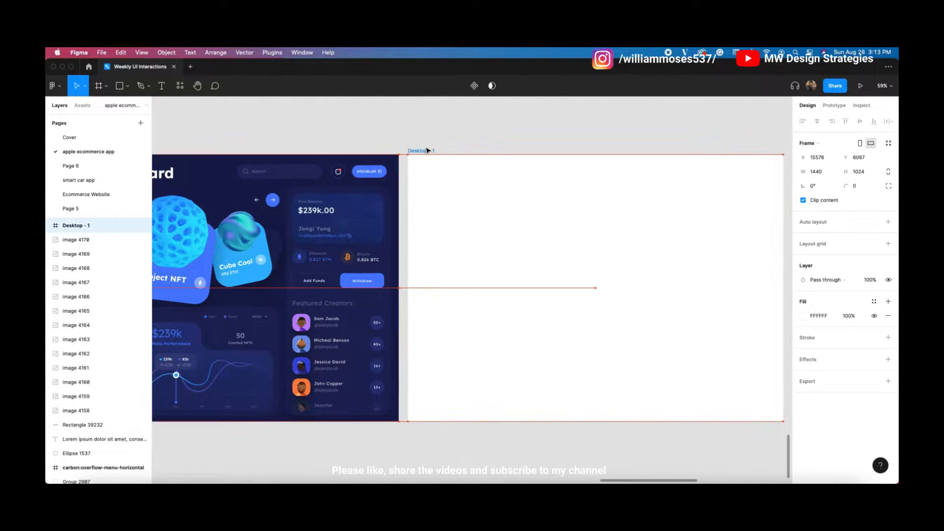
click(446, 131)
Step: Pan across the dashboard design and back to the new Desktop - 1 frame
drag(537, 142, 520, 146)
scroll(521, 249, up, 1)
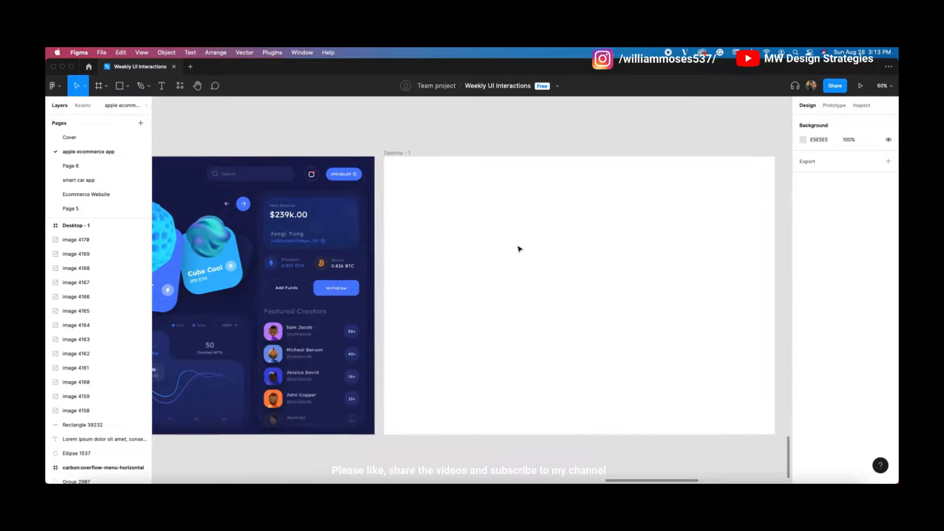
drag(613, 254, 546, 266)
scroll(463, 302, up, 2)
drag(482, 326, 484, 314)
scroll(484, 316, up, 1)
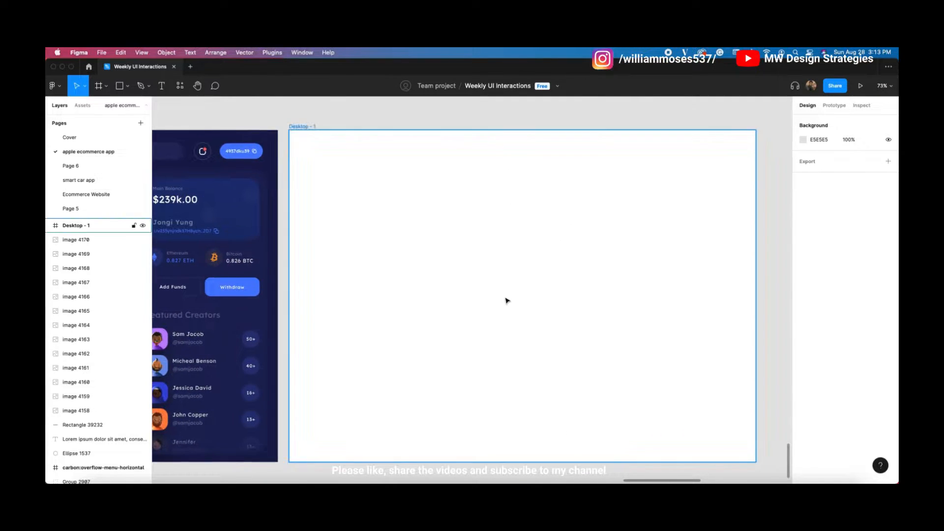
drag(356, 117, 464, 141)
drag(351, 166, 481, 137)
mouse_move(253, 186)
mouse_down()
mouse_move(324, 189)
mouse_move(245, 198)
mouse_up()
drag(505, 229, 212, 220)
drag(373, 231, 336, 232)
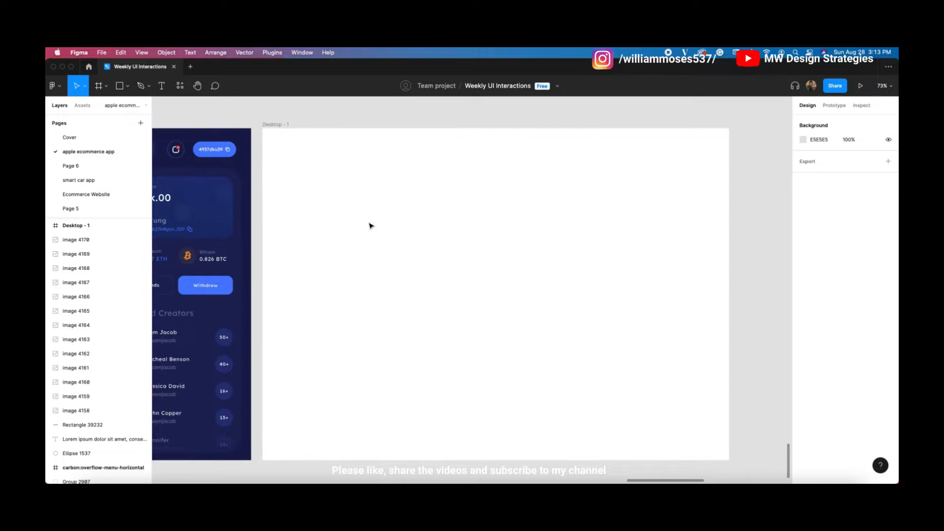
Step: Move Desktop - 1 slightly further right of the dashboard design
click(427, 257)
drag(411, 257, 465, 254)
scroll(456, 264, right, 3)
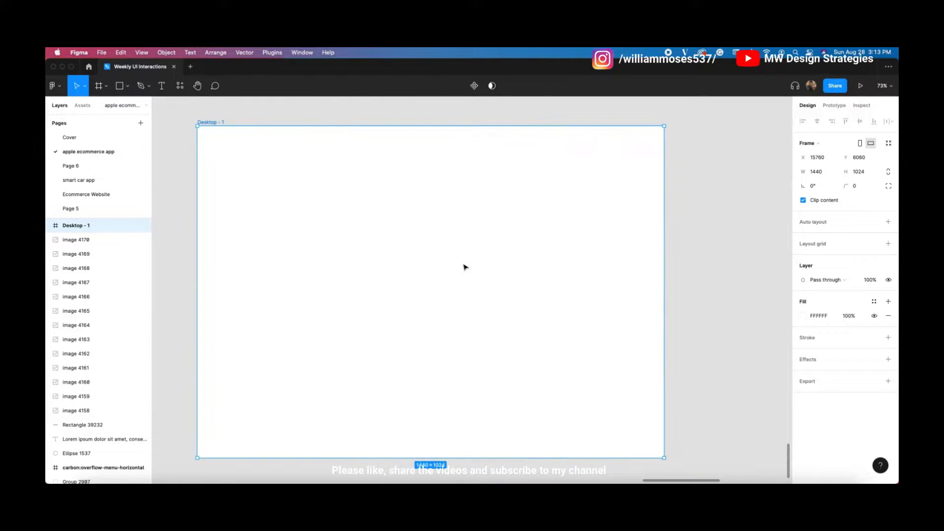
click(702, 167)
scroll(344, 222, left, 1)
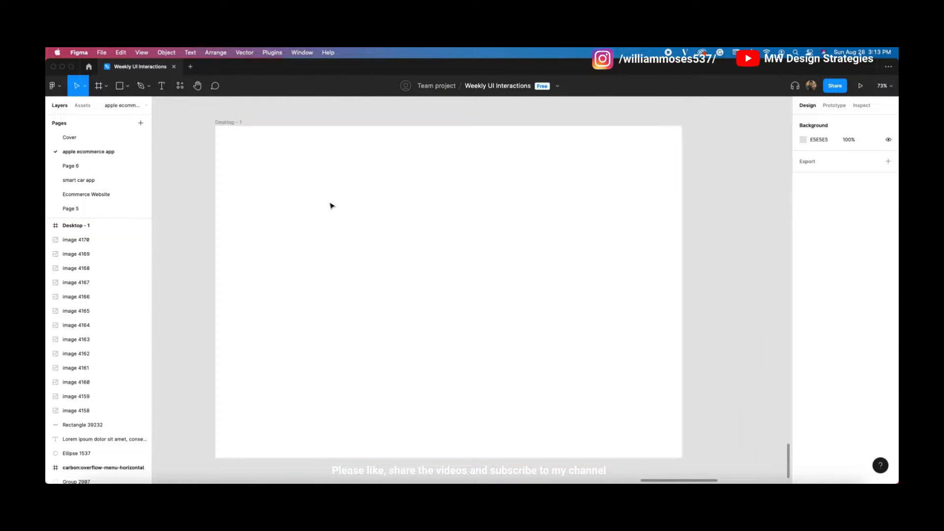
click(596, 258)
scroll(597, 257, up, 1)
Step: Try several dark fills on Desktop - 1, from 0B315E to a navy 141B41
click(803, 317)
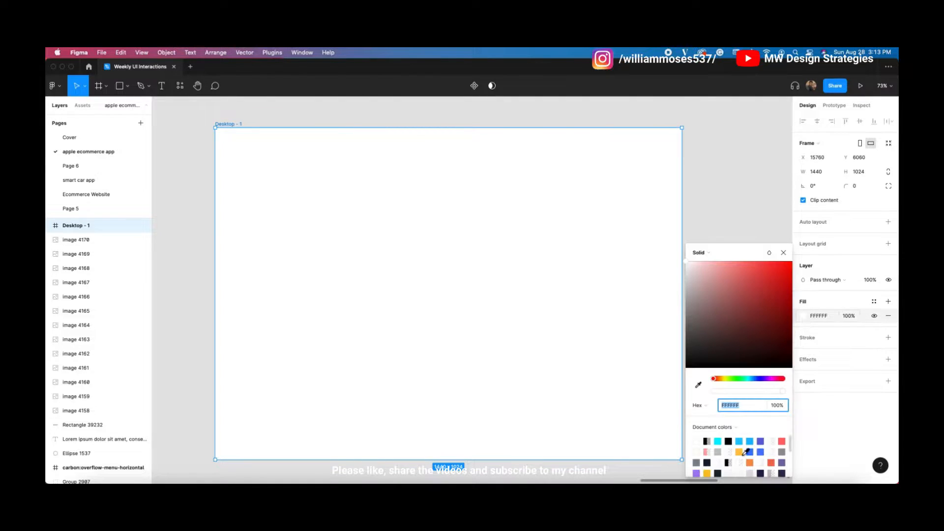
drag(791, 449, 791, 452)
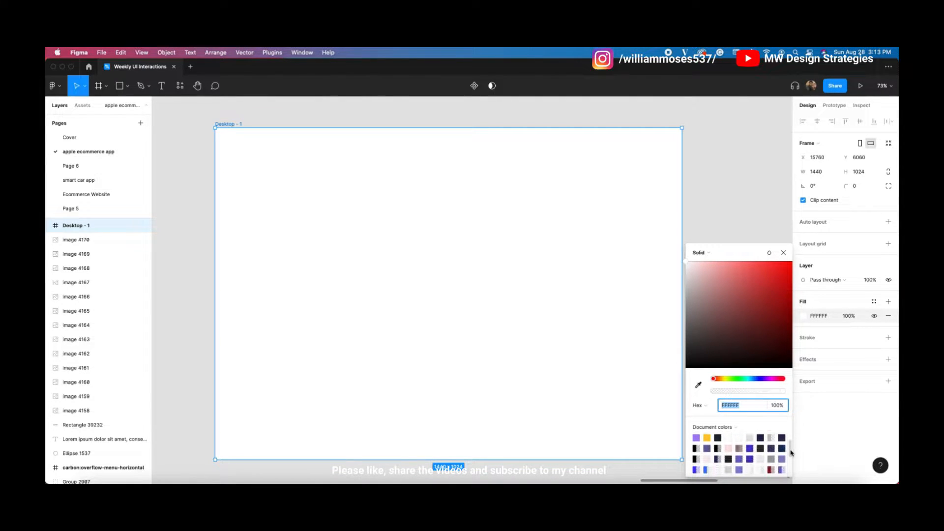
click(782, 438)
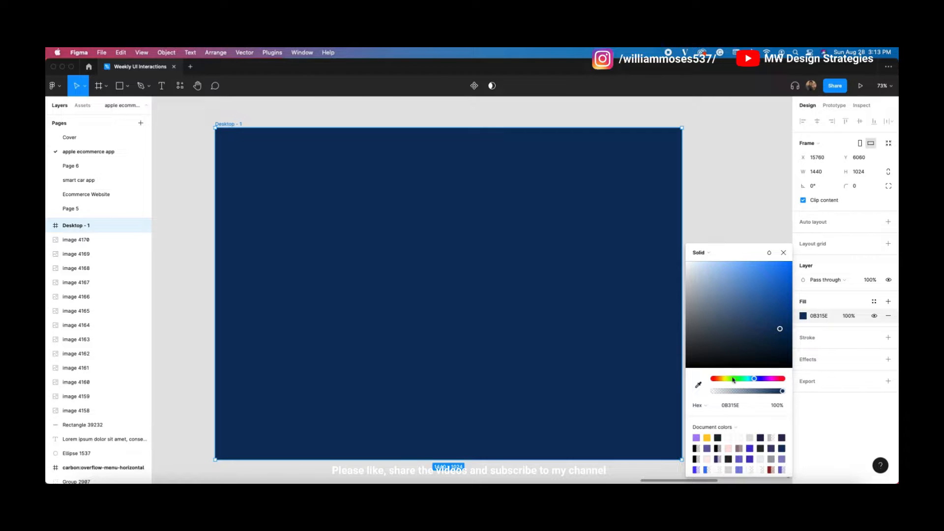
click(718, 437)
scroll(744, 459, up, 2)
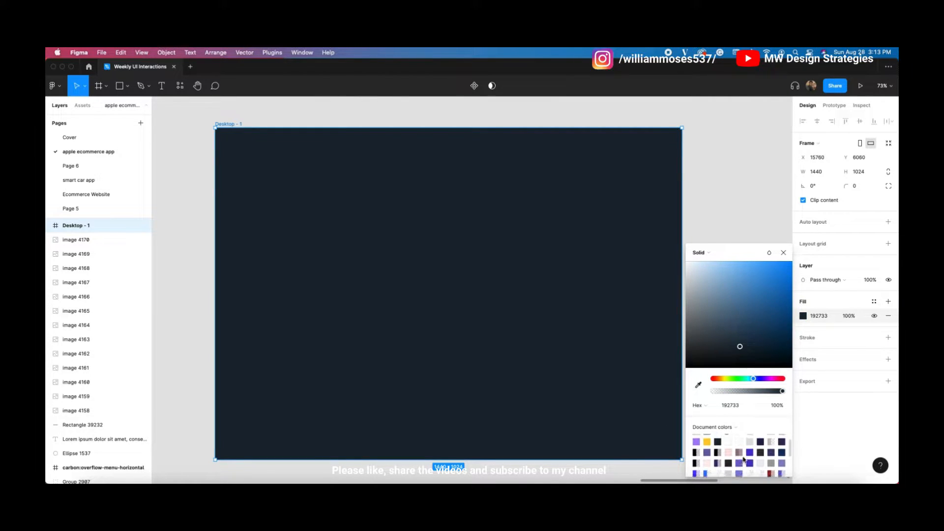
scroll(757, 460, up, 1)
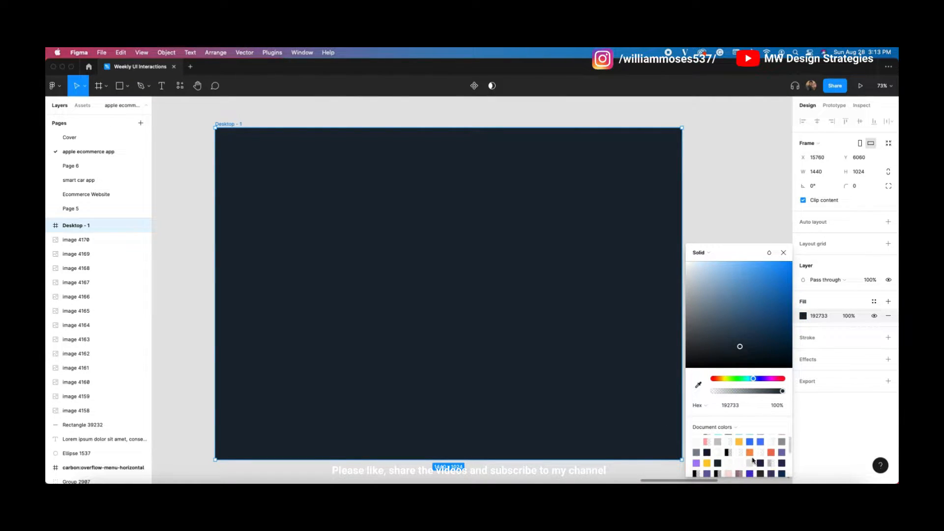
scroll(752, 460, up, 1)
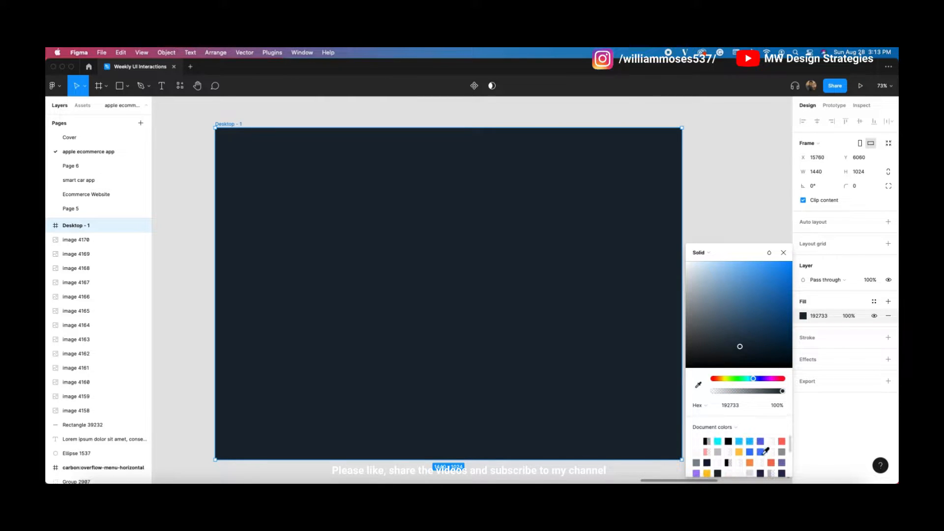
scroll(756, 453, down, 1)
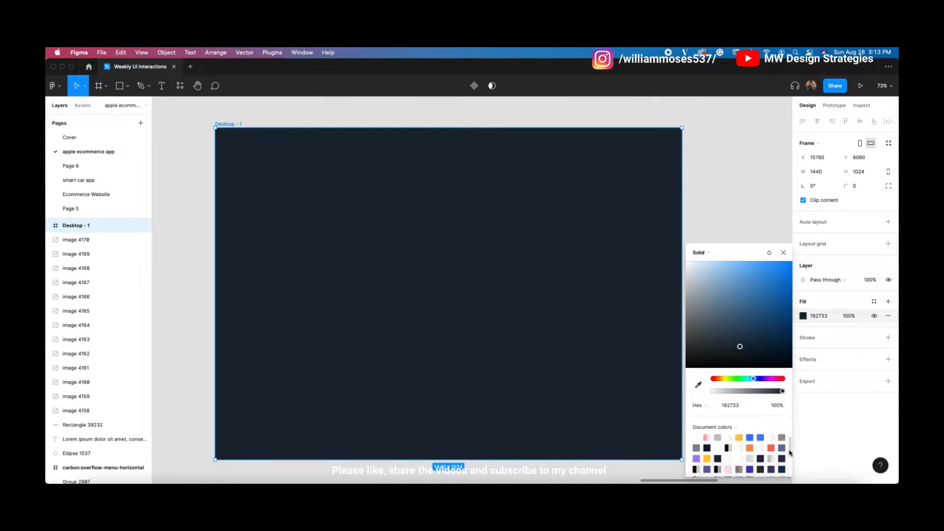
click(763, 456)
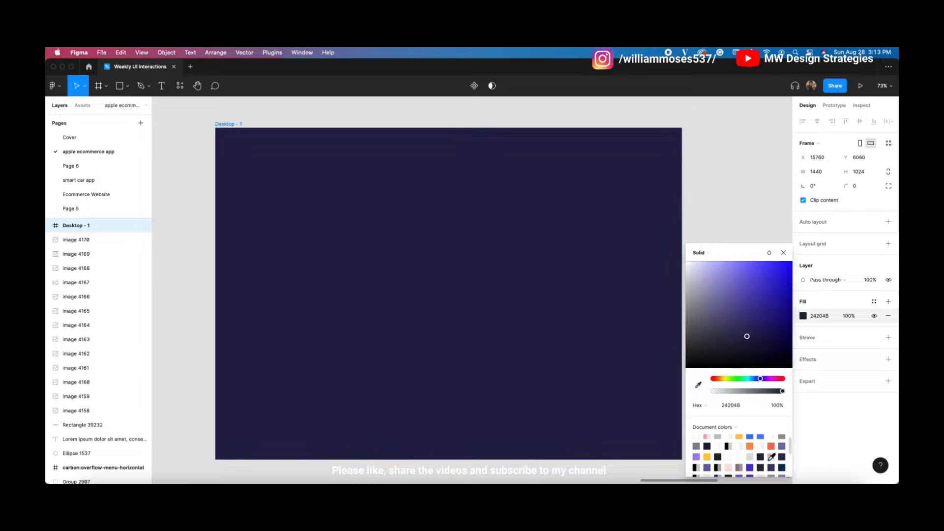
scroll(749, 451, down, 1)
scroll(750, 451, down, 3)
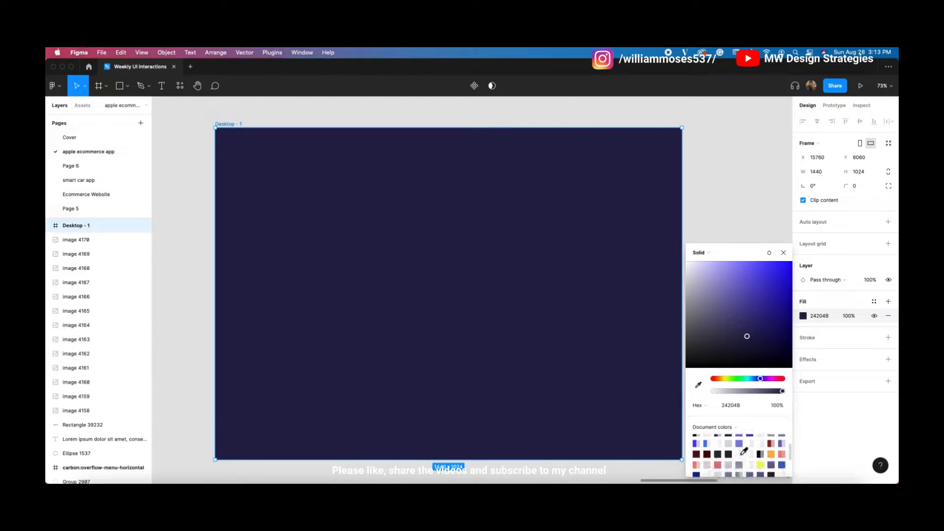
click(784, 461)
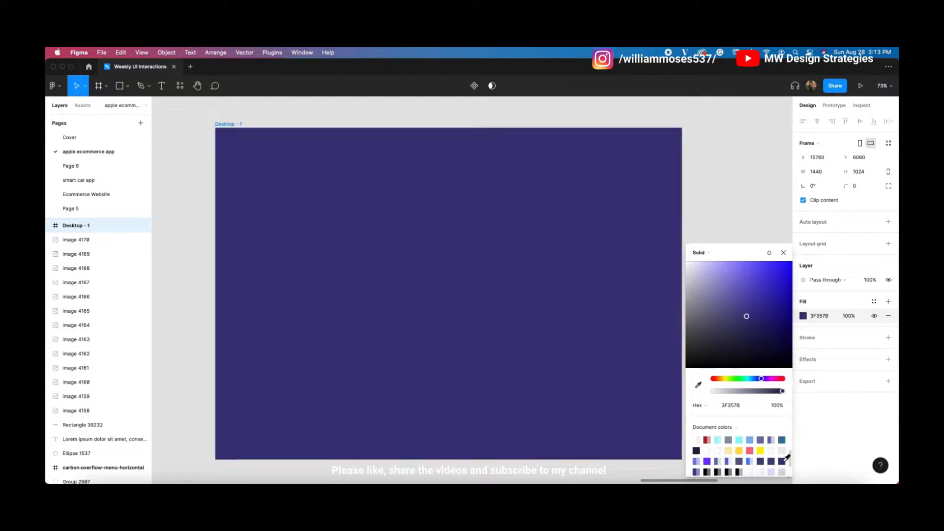
click(697, 450)
scroll(589, 392, up, 1)
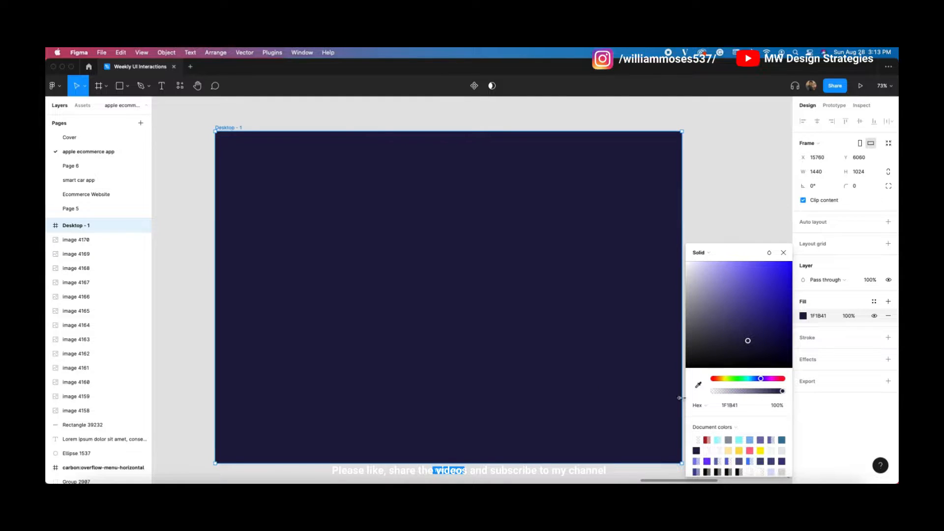
drag(761, 379, 757, 379)
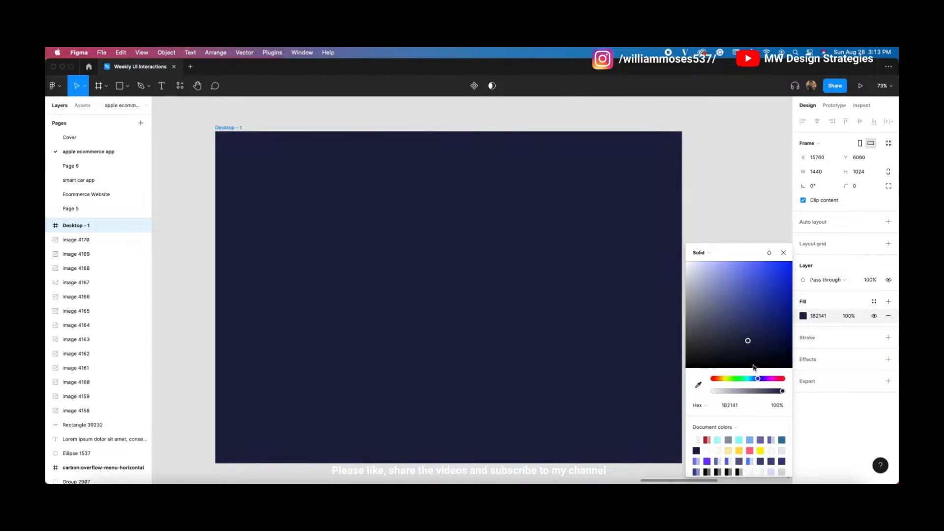
drag(747, 342, 759, 341)
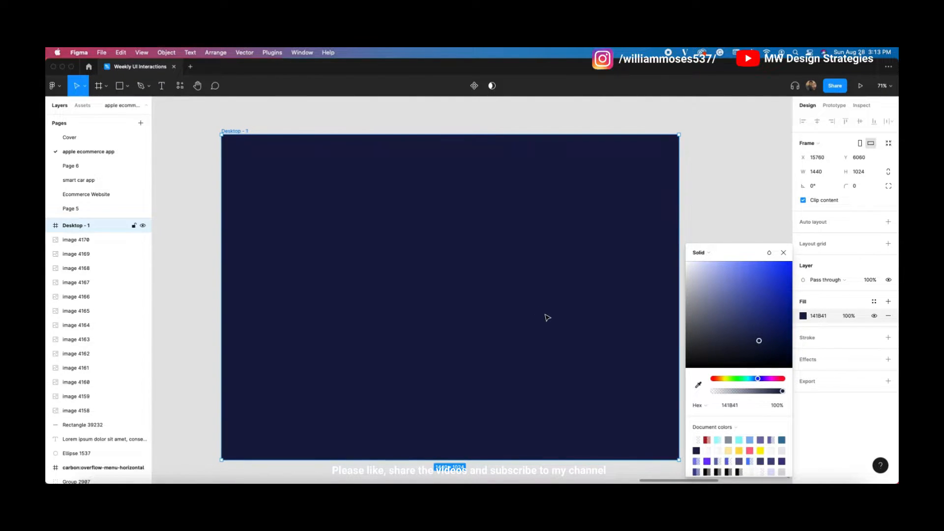
Step: Eyedrop the dashboard's navy #171B4E as the Desktop - 1 fill
scroll(546, 317, down, 1)
scroll(547, 317, up, 1)
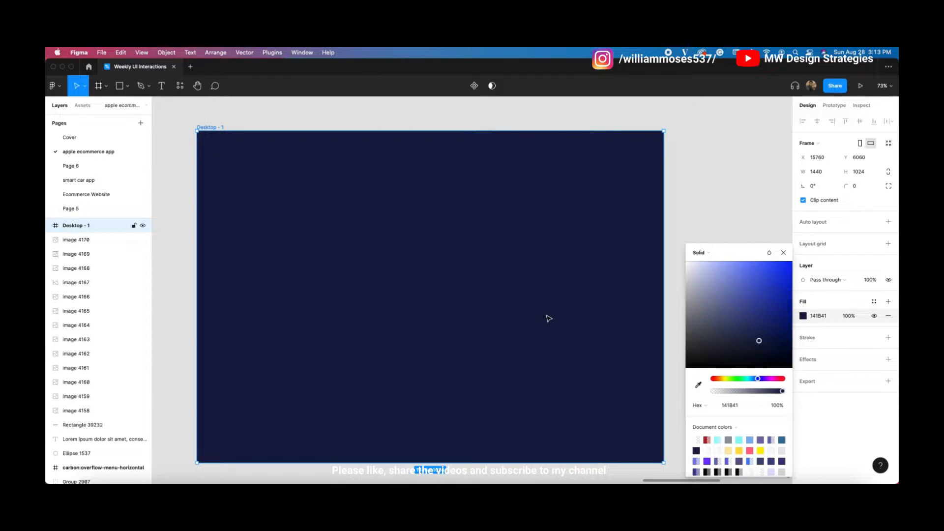
scroll(549, 318, up, 1)
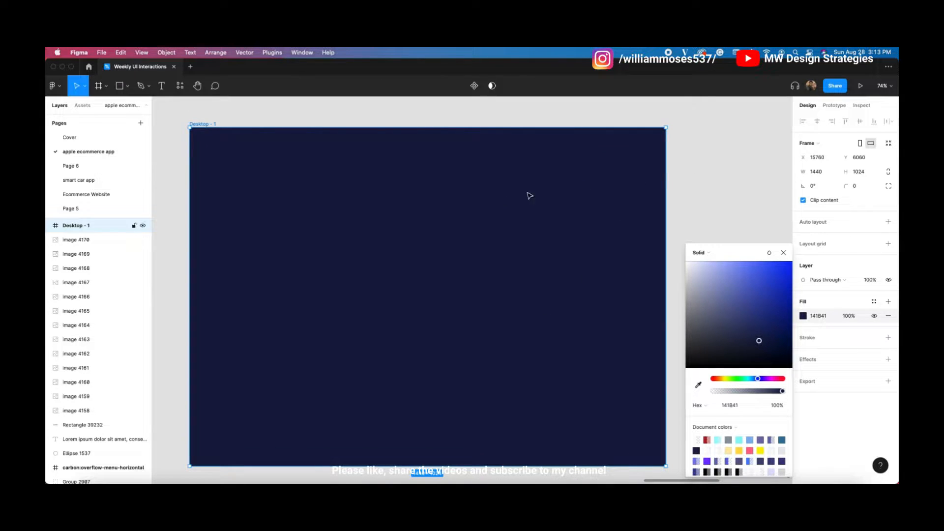
scroll(425, 212, down, 1)
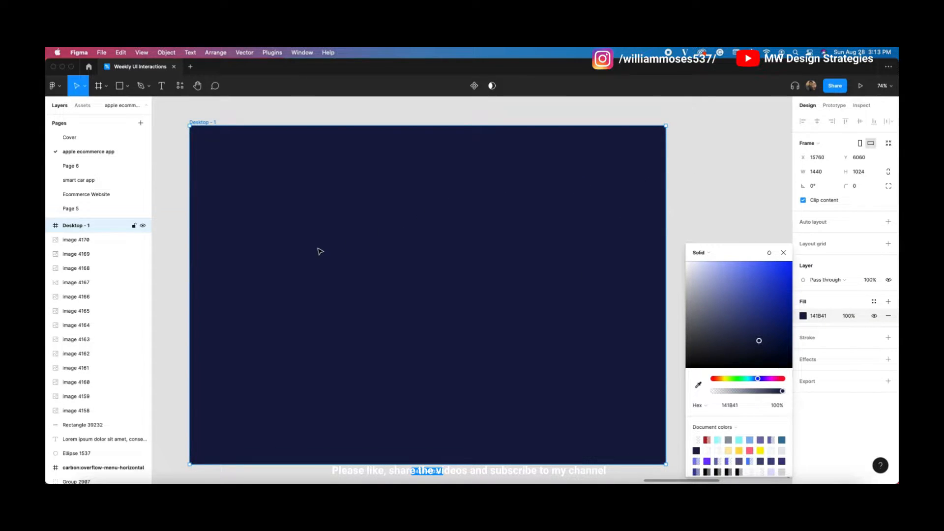
scroll(332, 278, left, 2)
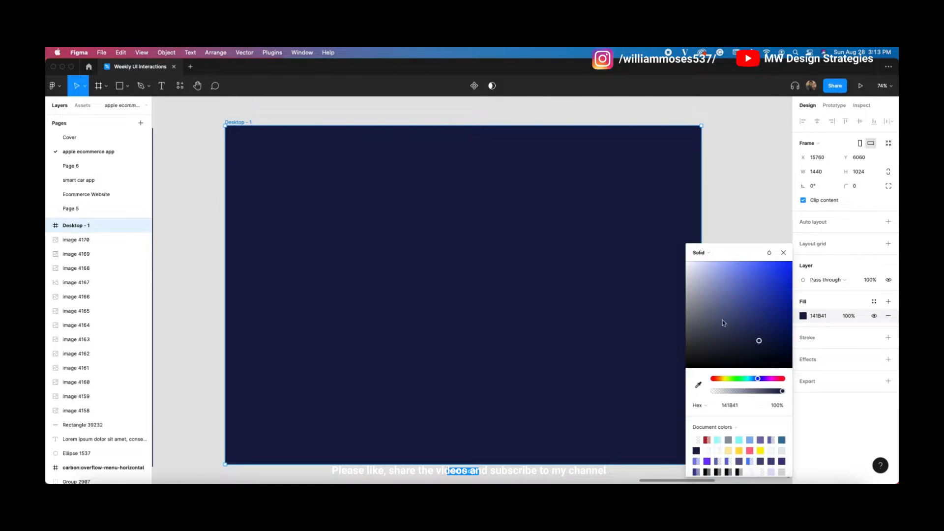
click(697, 385)
scroll(351, 369, left, 8)
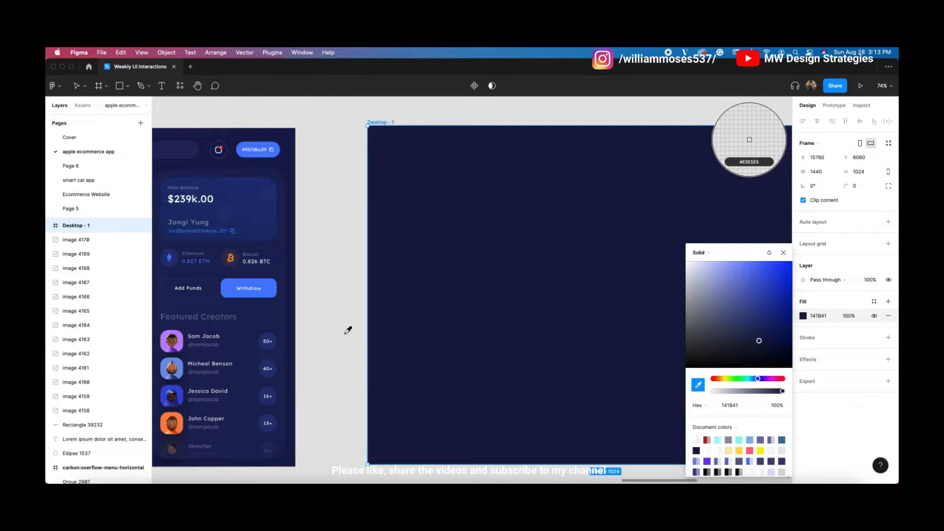
click(289, 174)
scroll(356, 197, up, 2)
click(325, 207)
scroll(325, 207, right, 6)
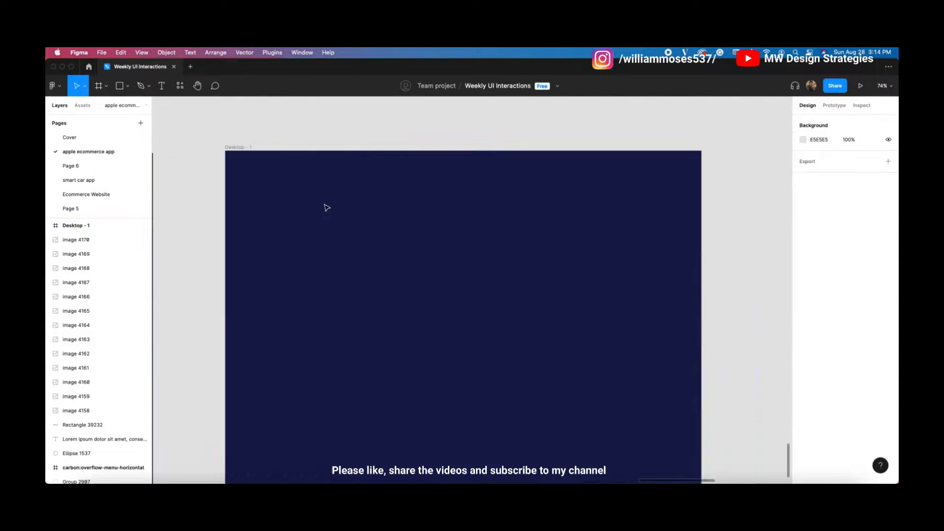
scroll(397, 237, down, 3)
scroll(487, 260, up, 2)
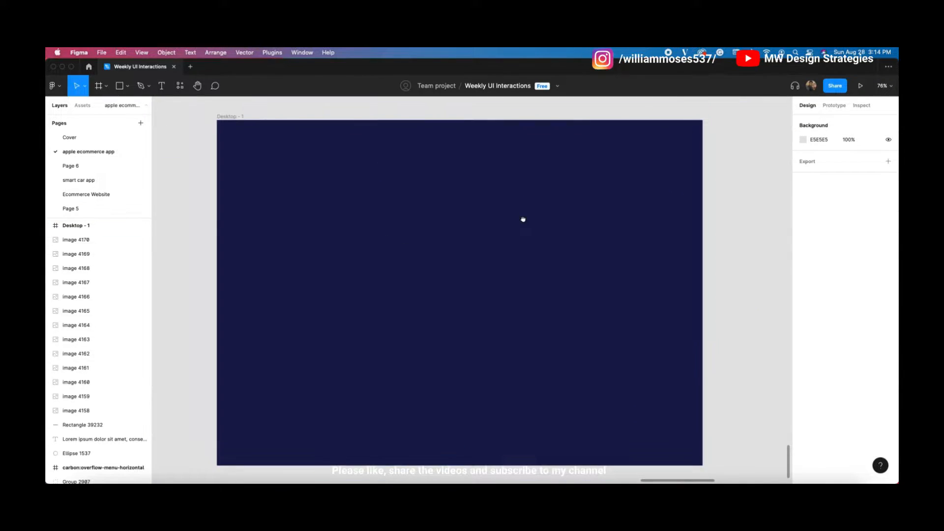
click(475, 238)
click(172, 143)
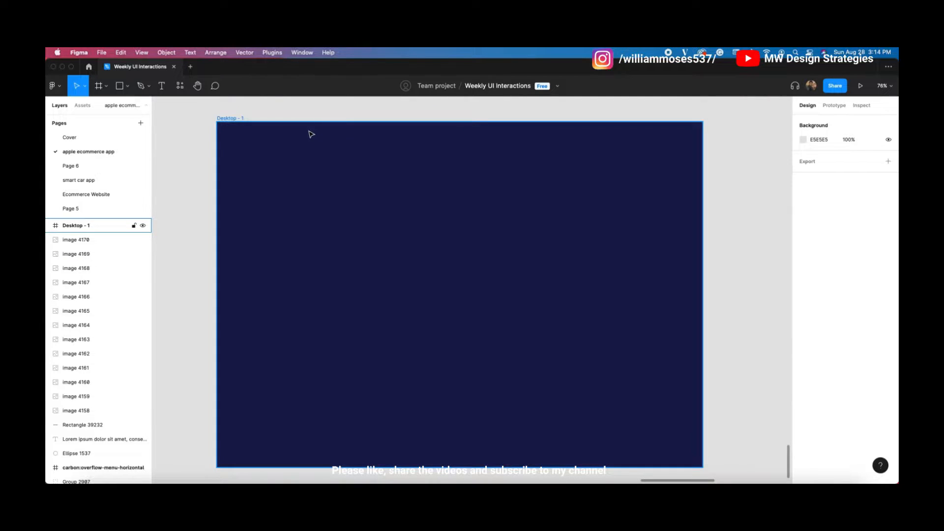
Step: Add a heading reading 'HFT Dashoard' near the frame's top-left
key(t)
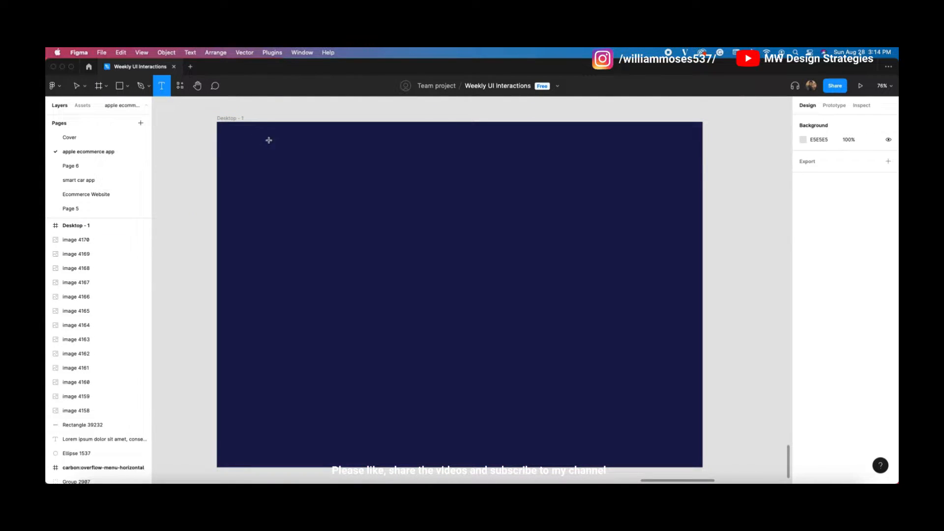
click(287, 140)
text(HFT Dahoard)
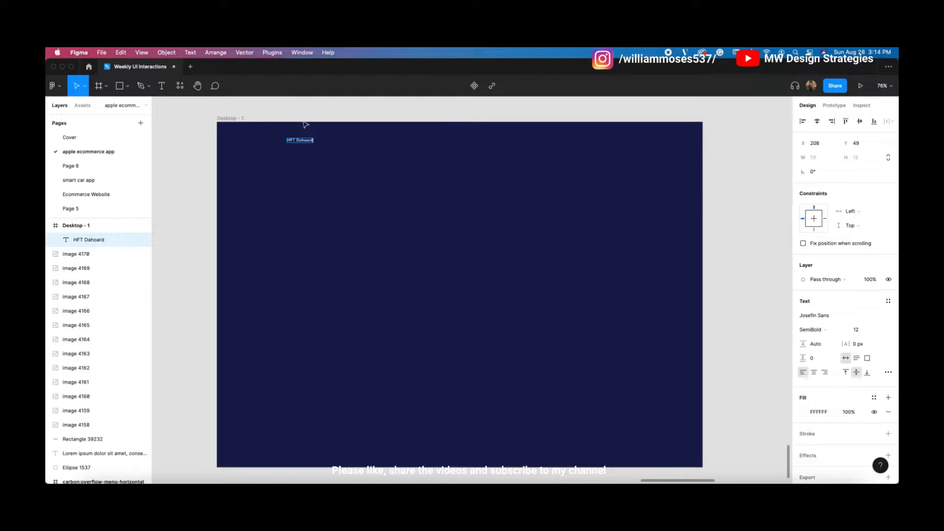
click(301, 140)
text(s)
key(Escape)
Step: Set the heading to size 52, correct it to 'NFT Dashoard', and lower it slightly
click(857, 330)
key(shift+Up)
key(shift+Up)
key(shift+Up)
key(shift+Up)
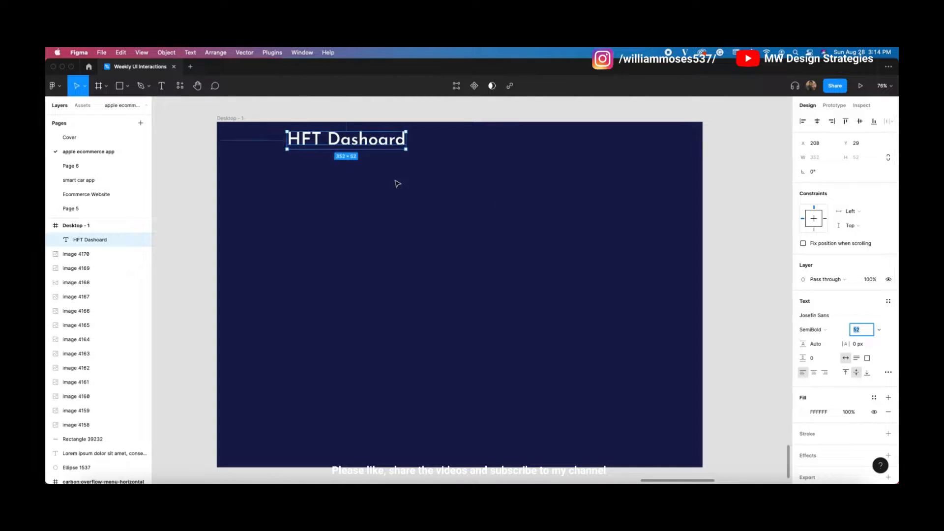
double_click(336, 139)
drag(301, 137, 289, 137)
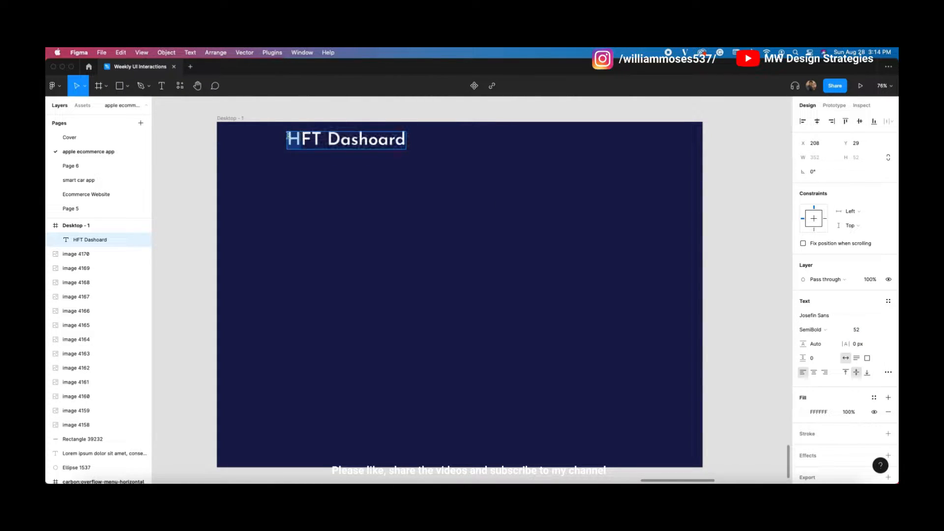
key(BackSpace)
text(N)
key(Escape)
drag(347, 149, 354, 153)
Step: Switch the 'NFT Dashoard' heading font from Josefin Sans to Lexend Deca
click(830, 316)
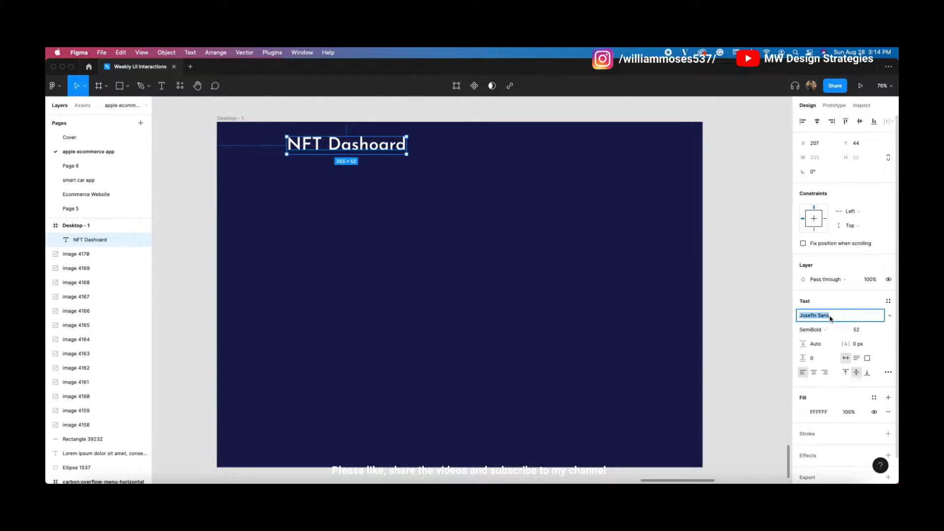
text(Lex)
click(845, 318)
click(852, 319)
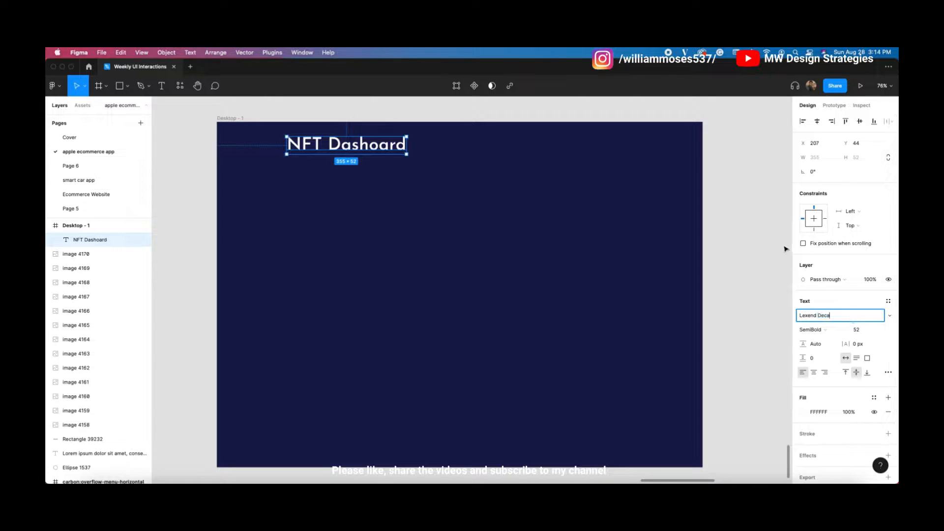
click(786, 250)
click(326, 150)
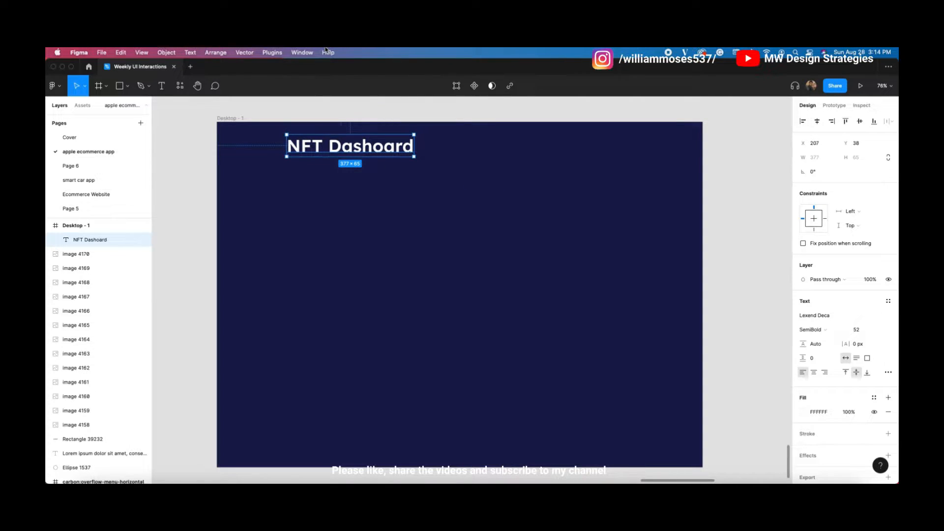
click(555, 159)
drag(485, 159, 506, 165)
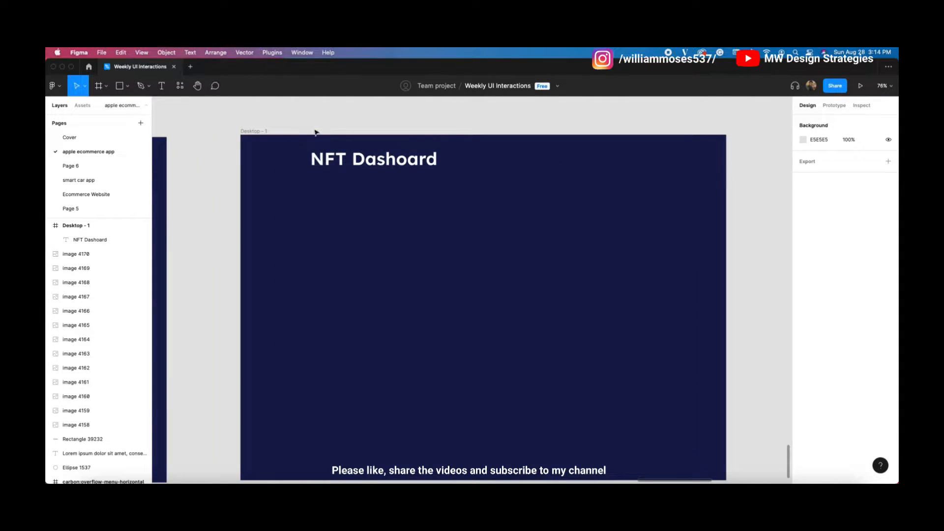
Step: Paste the swirl logo Arrow-Icon01_2 1 from the profile design into Desktop - 1
scroll(322, 172, left, 12)
click(387, 167)
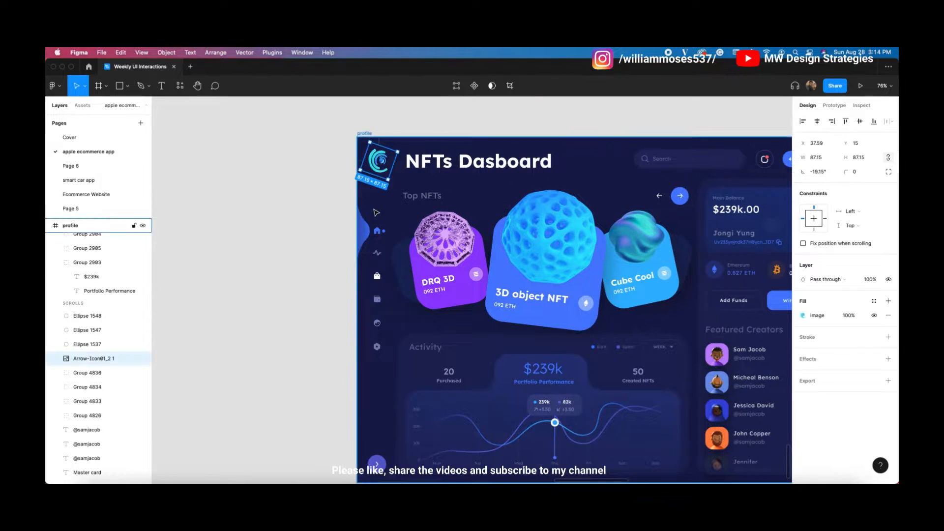
click(310, 198)
drag(483, 178, 239, 164)
scroll(352, 216, right, 10)
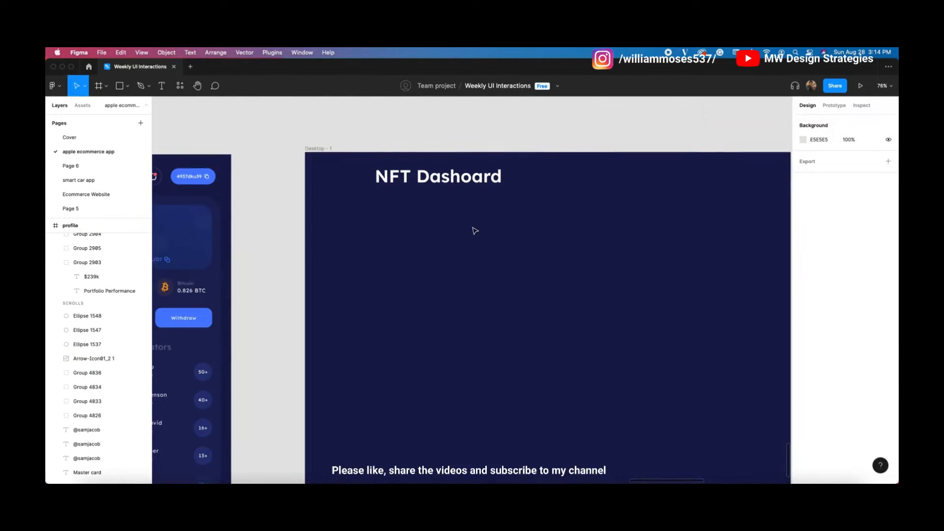
scroll(467, 219, right, 3)
click(386, 212)
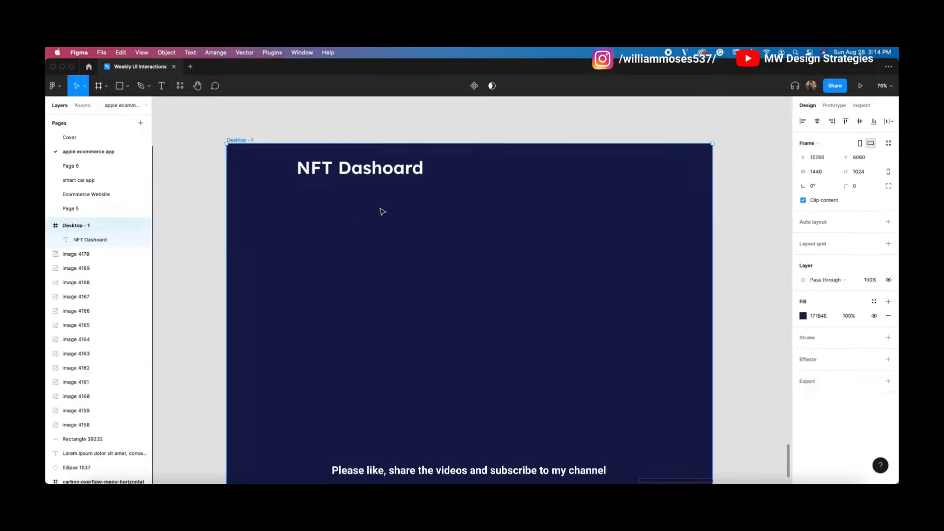
key(cmd+v)
click(439, 179)
scroll(414, 207, right, 3)
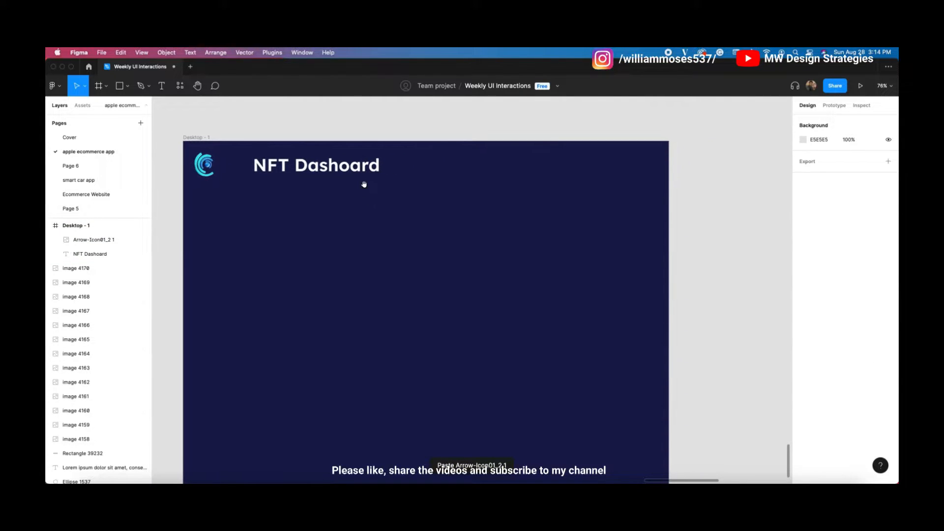
Step: Align the logo and heading together at the frame's top-left
click(326, 153)
key(shift+Left)
key(shift+Left)
key(shift+Left)
key(shift+Left)
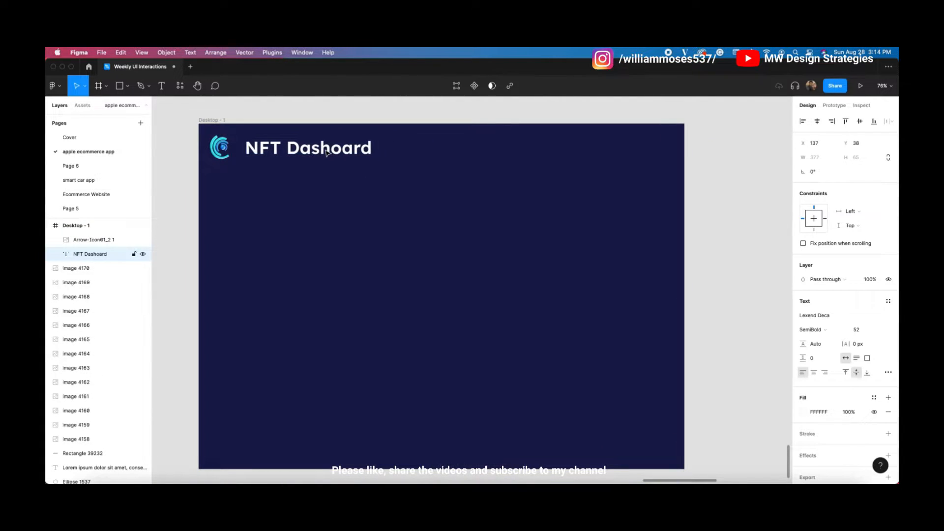
shift+click(220, 148)
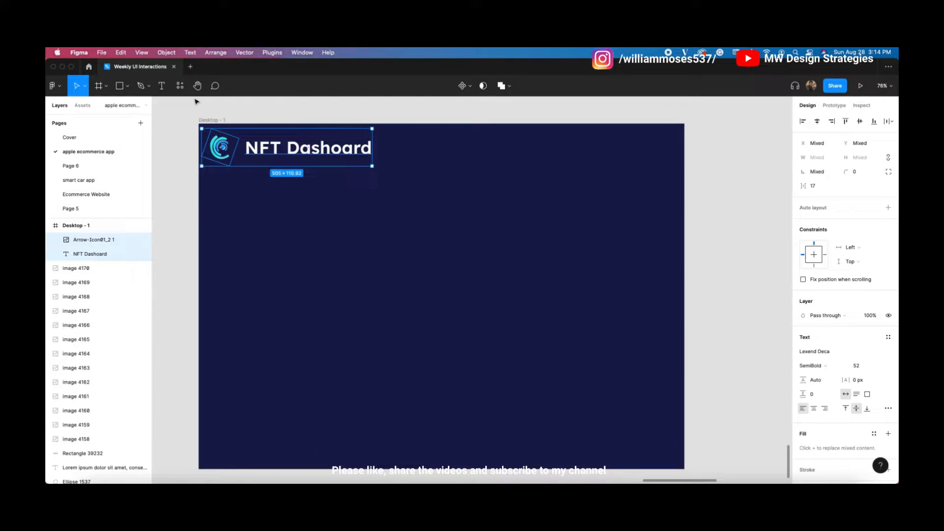
key(shift+Up)
key(shift+Right)
key(shift+Right)
key(Down)
key(Down)
key(Down)
key(Down)
key(Down)
key(Down)
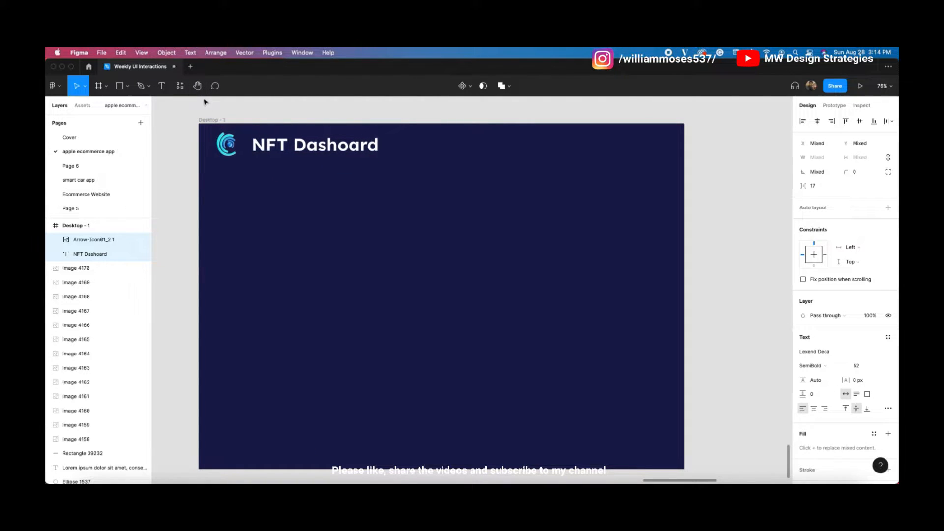
key(Left)
key(Left)
key(Left)
key(Left)
key(Left)
key(Left)
key(Left)
key(Down)
key(Down)
key(Down)
key(Down)
key(Down)
key(Down)
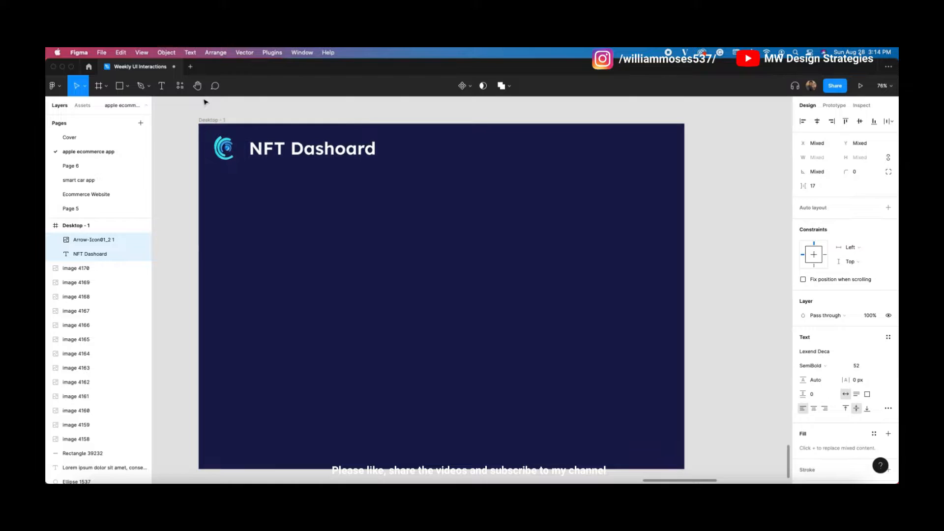
key(alt)
key(Down)
key(alt)
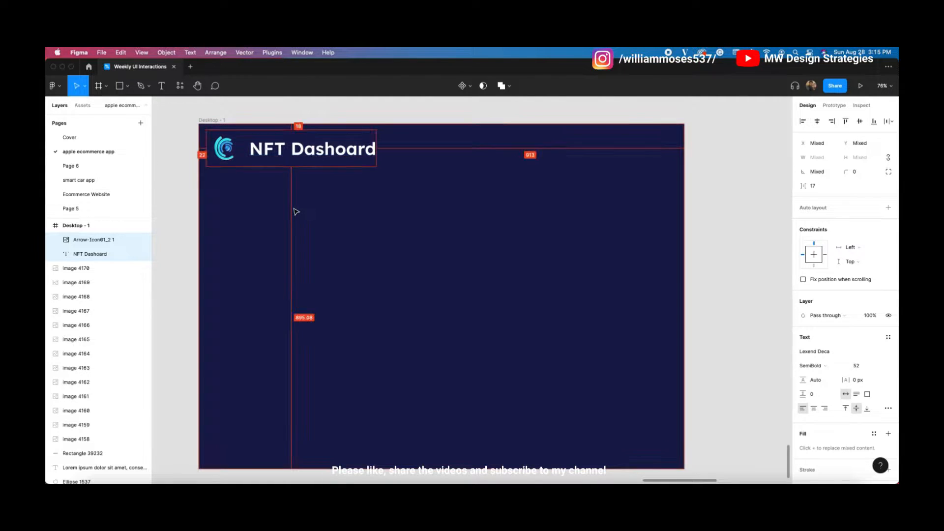
click(309, 209)
scroll(442, 209, right, 2)
scroll(443, 209, up, 1)
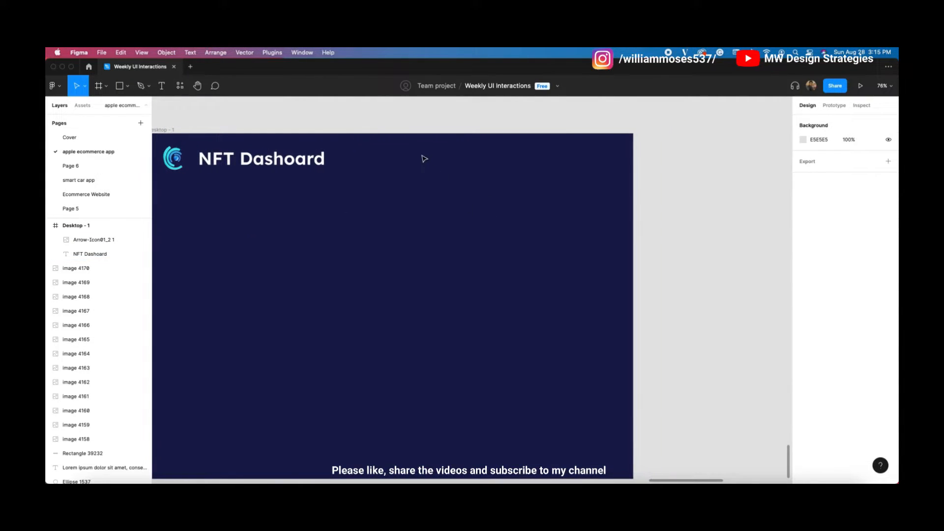
Step: Draw a 318×57 rectangle right of the heading with a 71 corner radius
key(r)
drag(435, 150, 543, 169)
click(412, 120)
click(458, 156)
click(858, 173)
text(11)
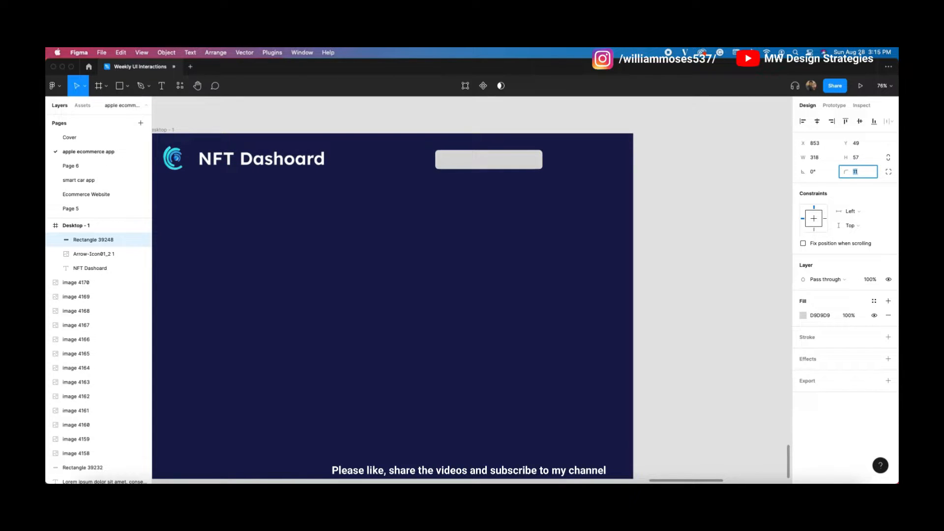
click(804, 315)
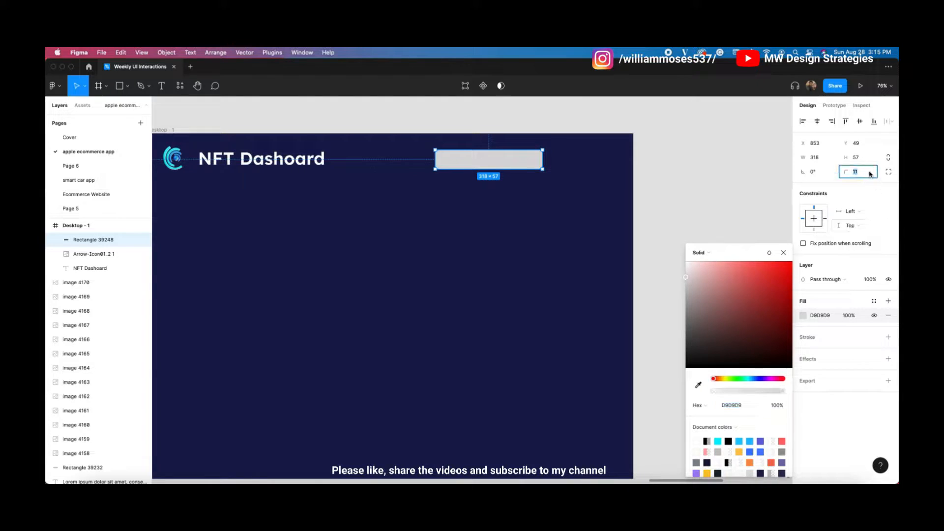
key(shift+Up)
key(shift+Up)
key(shift+Up)
key(shift+Up)
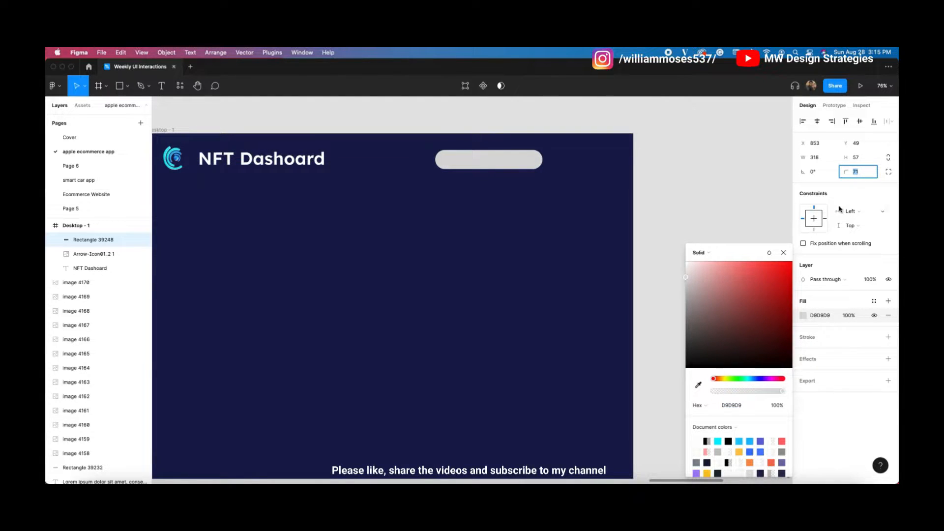
Step: Fill the pill with the eyedropped navy background, lightened to #232762
click(756, 379)
drag(688, 287, 685, 261)
click(698, 385)
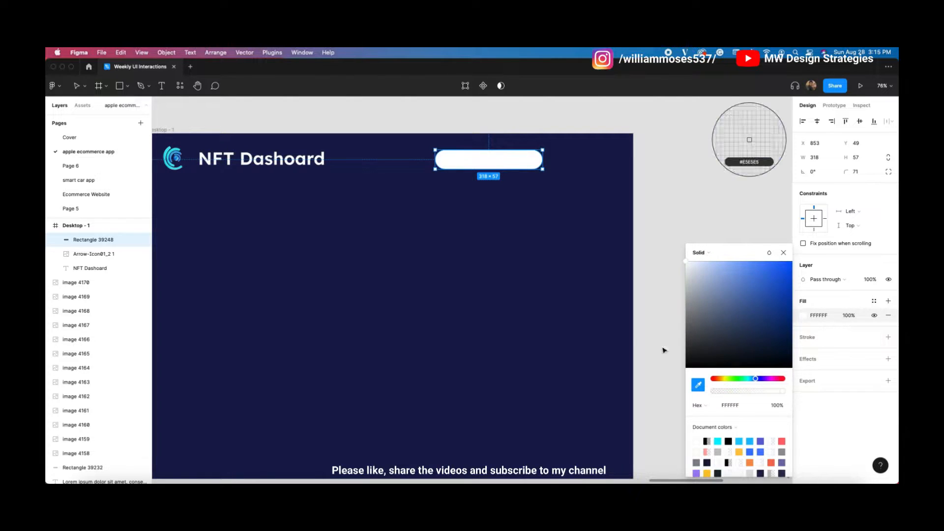
click(526, 190)
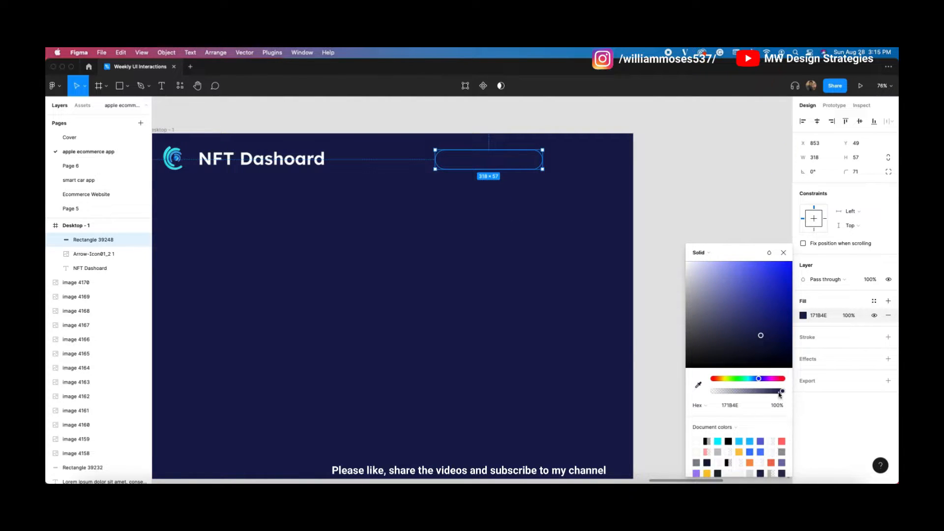
drag(763, 338, 753, 324)
click(695, 198)
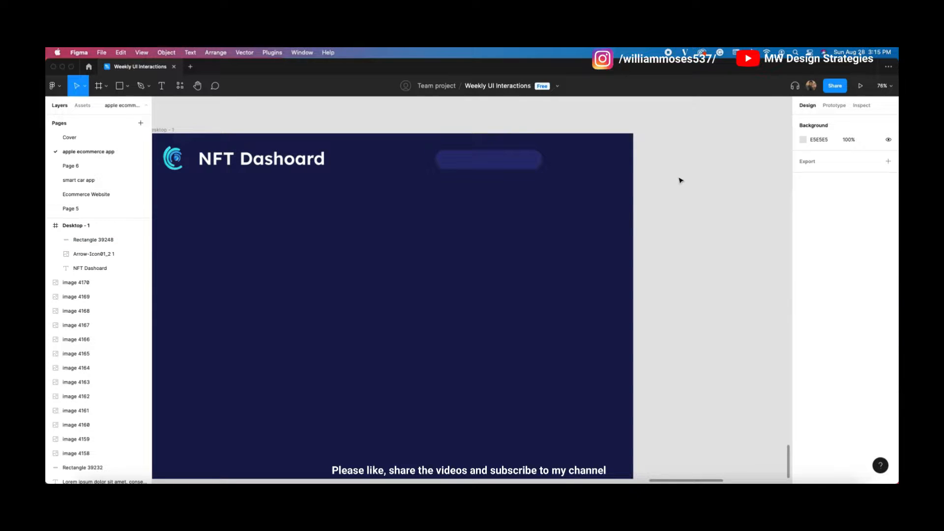
Step: Search 'search' in the Iconify plugin and import the akar-icons:search magnifier icon
right_click(679, 180)
mouse_move(760, 252)
click(805, 274)
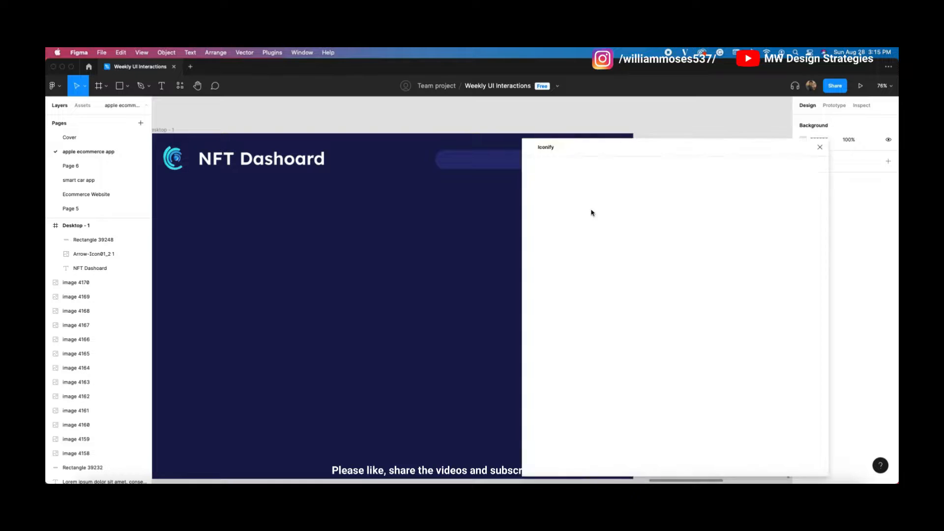
key(BackSpace)
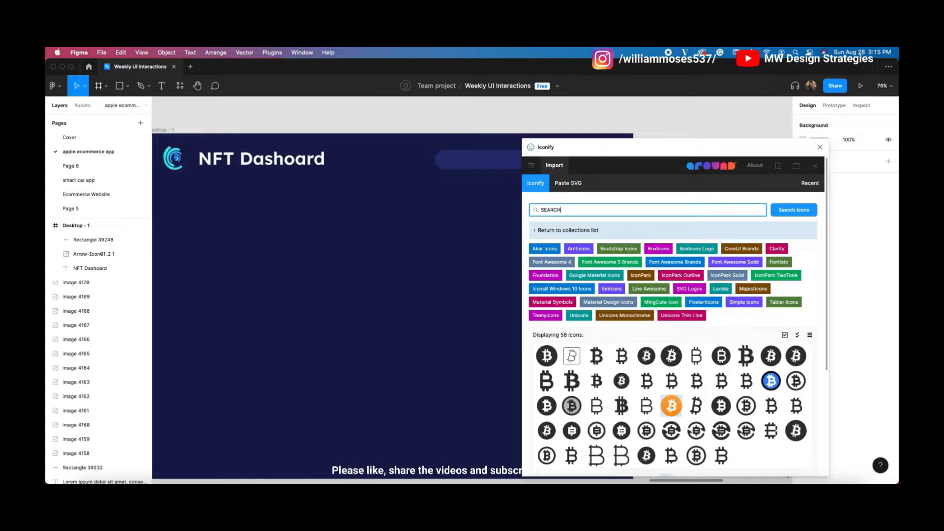
key(Return)
scroll(649, 354, down, 1)
click(546, 294)
scroll(777, 308, down, 3)
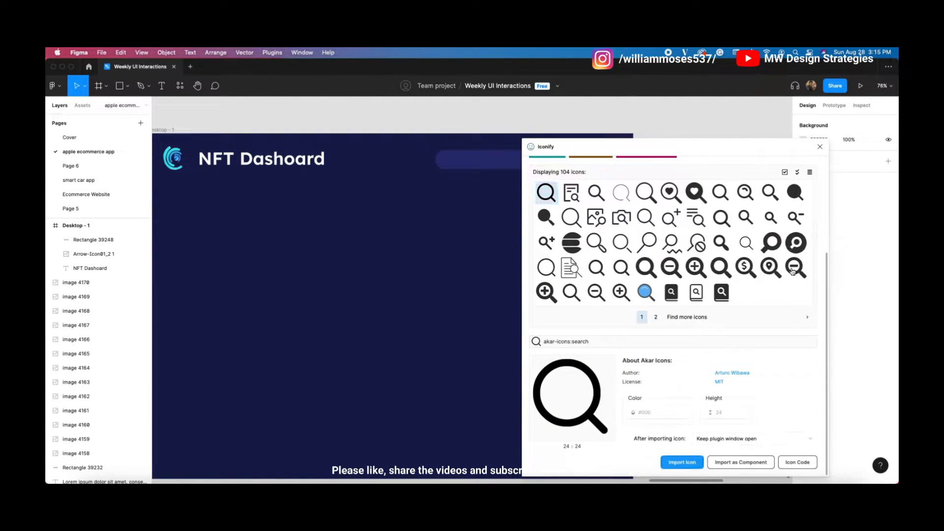
click(682, 462)
click(819, 146)
Step: Place the magnifier inside the search bar, centre it vertically, and colour it FFFFFF
drag(436, 179, 447, 165)
scroll(447, 165, up, 2)
shift+click(479, 163)
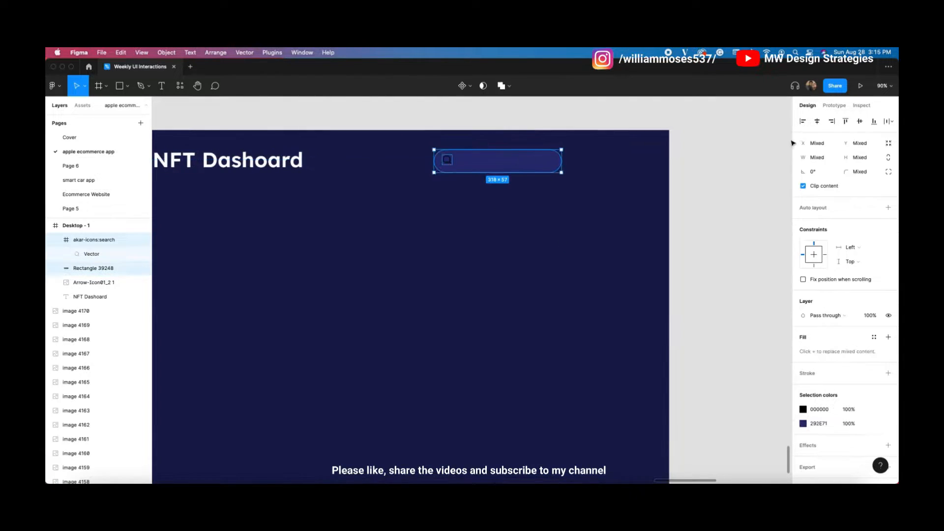
click(859, 122)
click(640, 148)
click(447, 161)
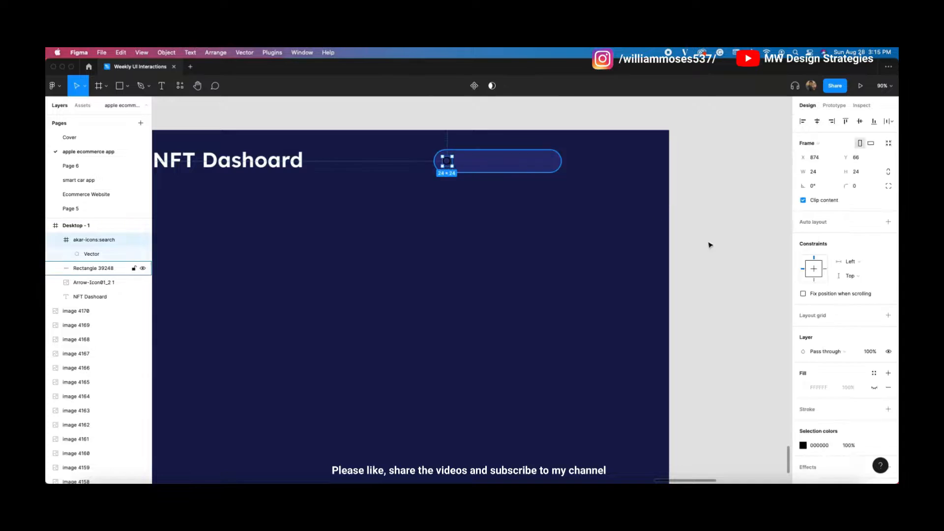
click(803, 445)
text(ffffff)
key(Return)
Step: Add a 'search' text label inside the search bar beside the icon
click(708, 157)
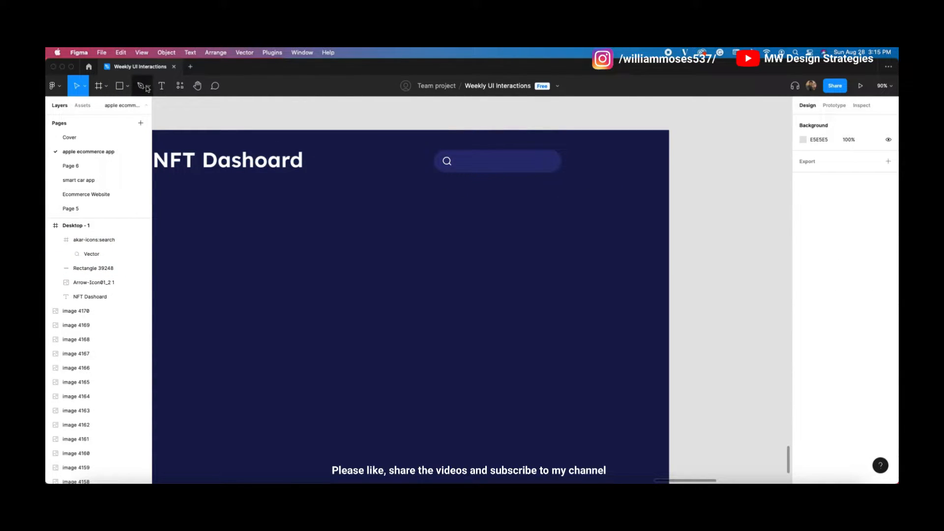
click(161, 85)
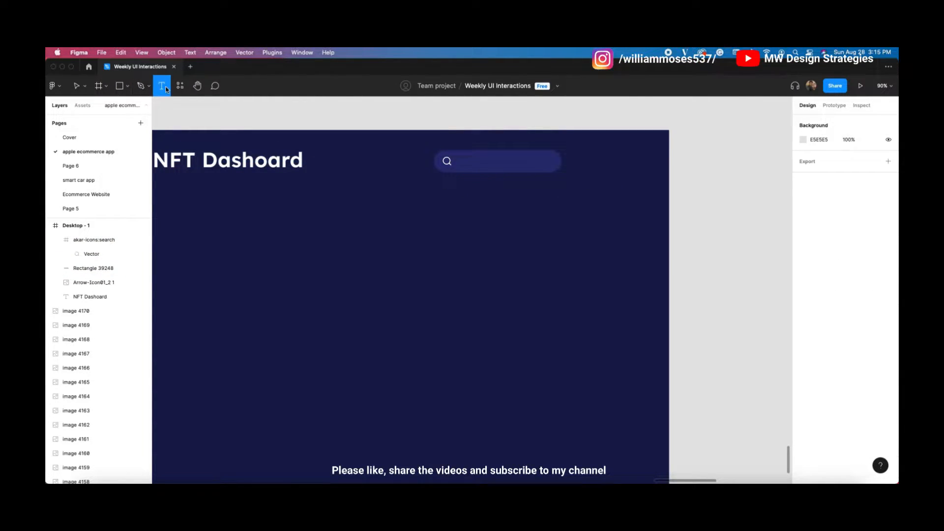
click(462, 161)
text(se4arch)
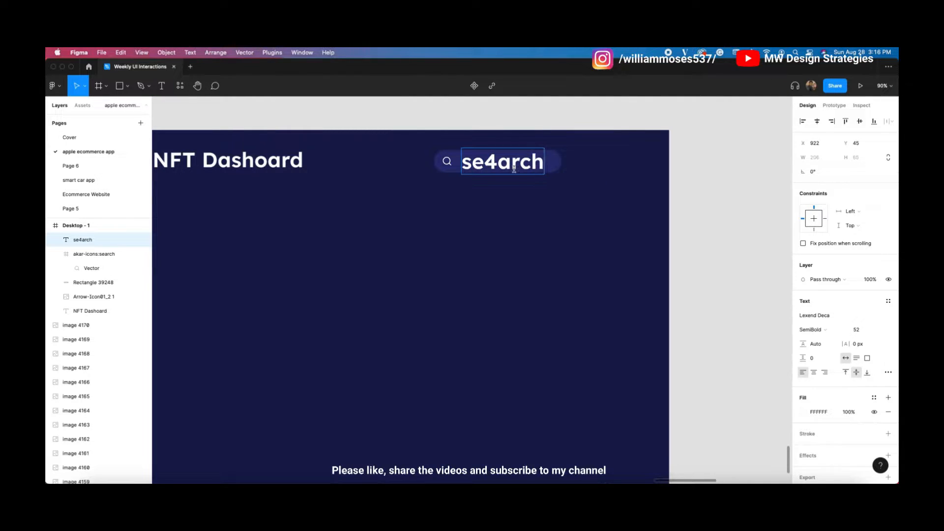
key(BackSpace)
key(BackSpace)
key(BackSpace)
key(BackSpace)
key(BackSpace)
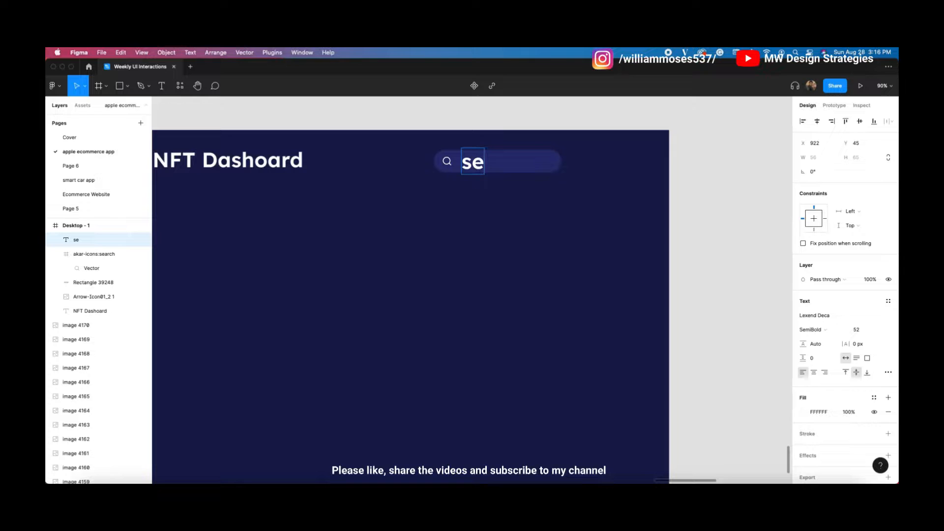
text(arch)
key(Escape)
Step: Shrink the label's font size, capitalise it to 'Search', and nudge it left toward the icon
click(861, 330)
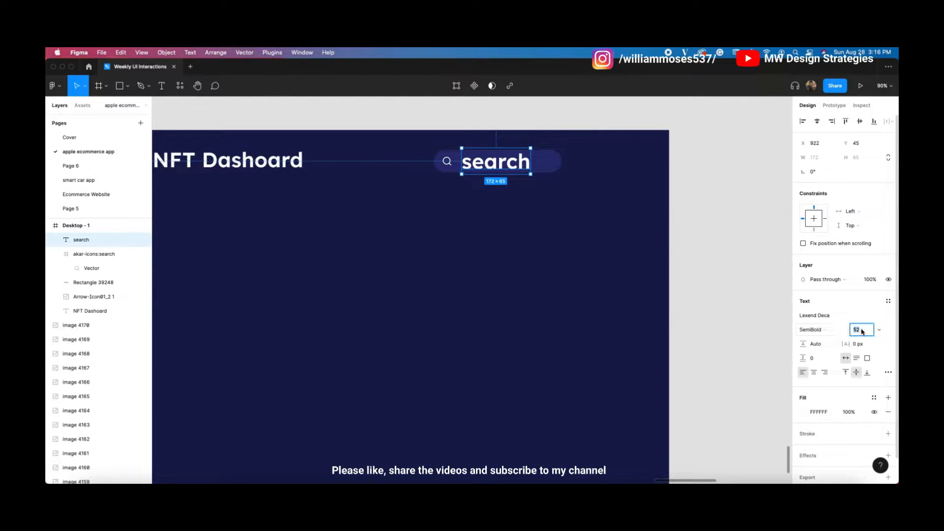
text(32)
key(Return)
text(12)
key(Return)
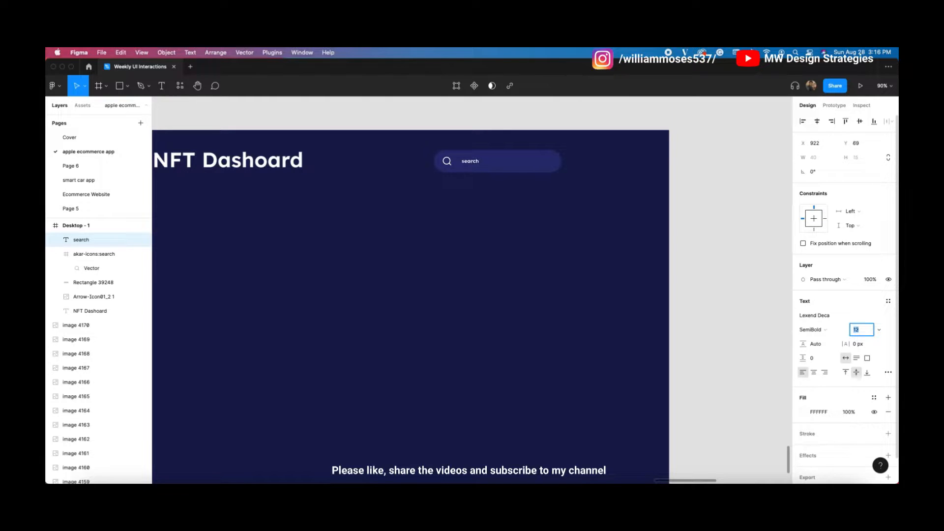
double_click(471, 162)
text(Se)
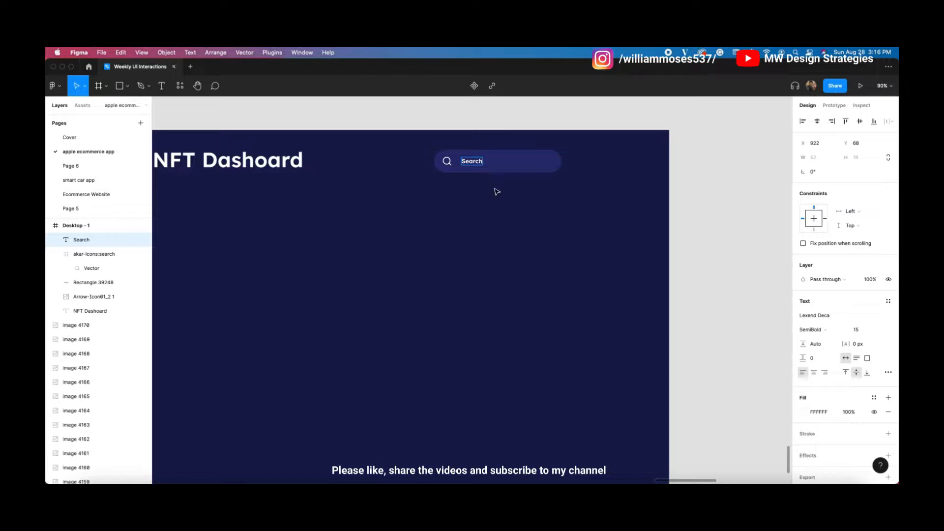
key(Escape)
key(shift+Left)
Step: Make the Search text Regular weight at size 15 and lower its fill opacity
click(820, 329)
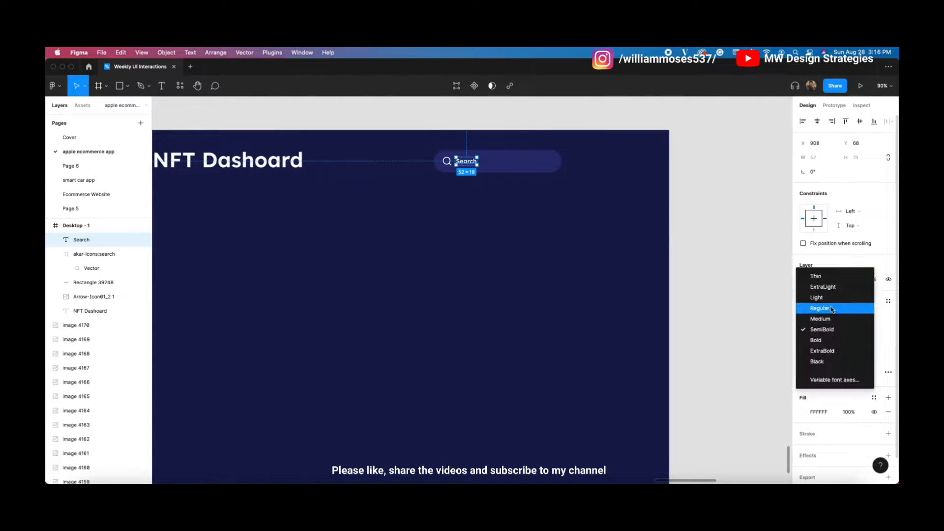
click(820, 308)
click(857, 330)
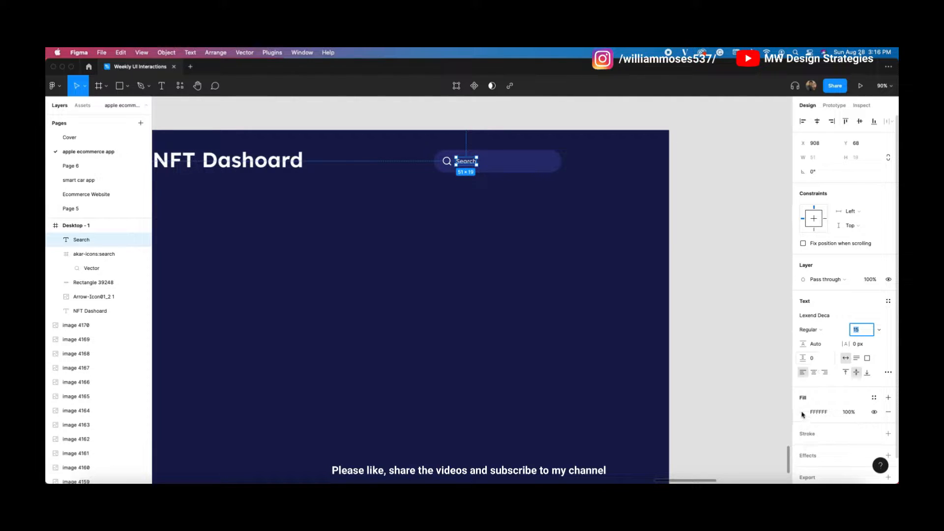
shift+click(447, 161)
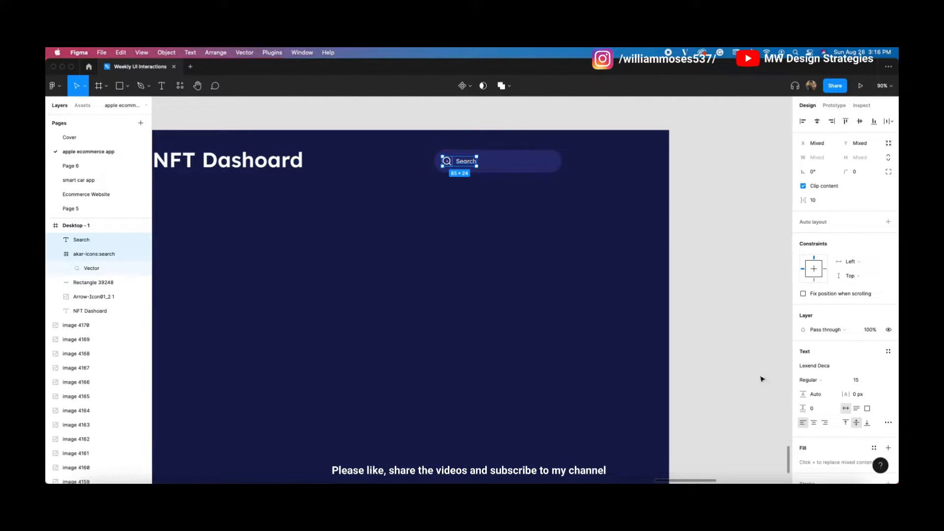
scroll(836, 393, down, 5)
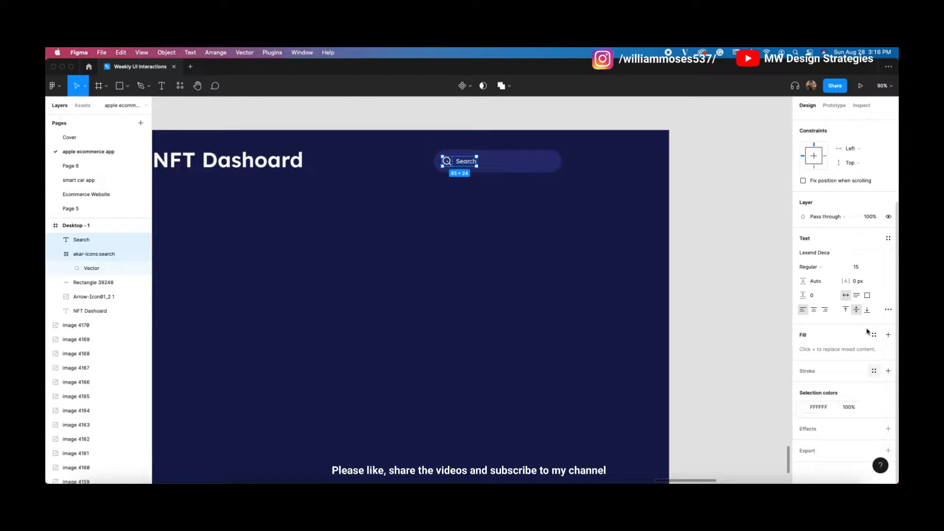
click(484, 197)
click(462, 162)
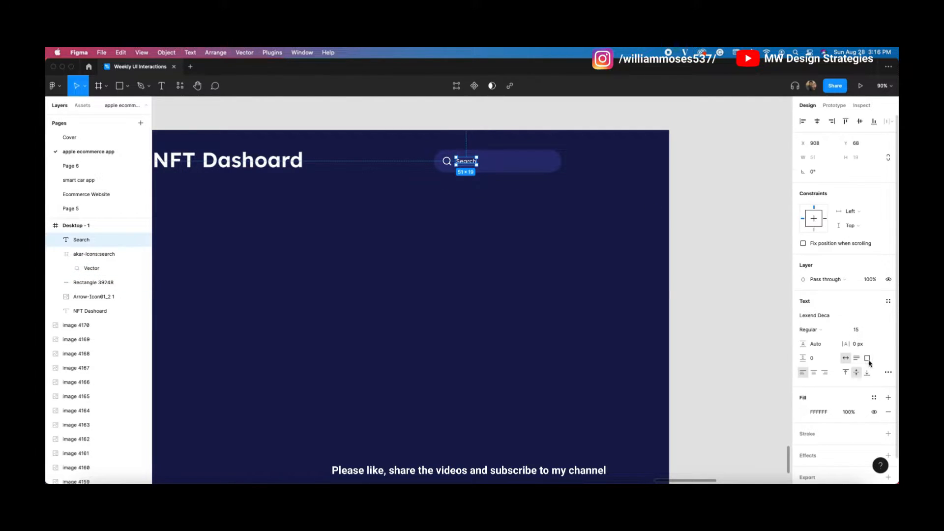
click(803, 412)
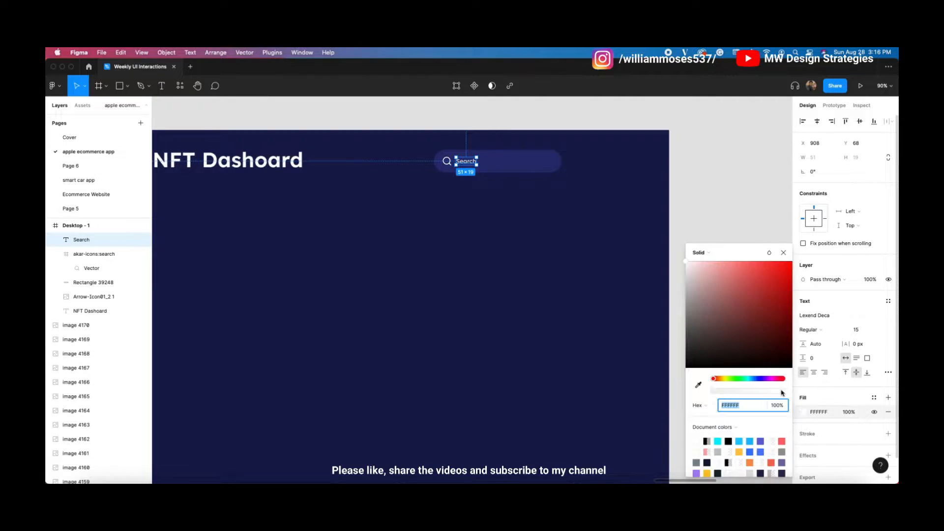
drag(780, 390, 751, 392)
Step: Lower the search icon's colour opacity to match the dimmed Search text
click(541, 319)
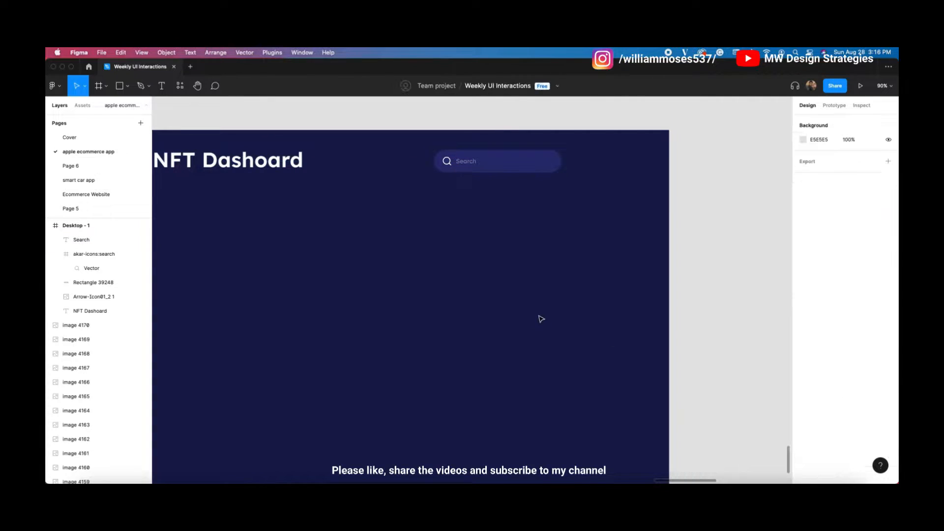
click(98, 254)
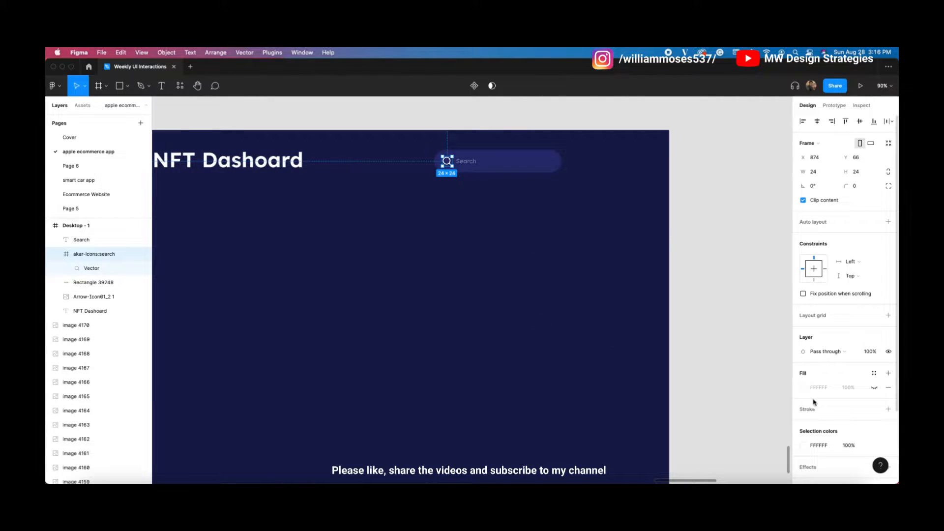
click(804, 446)
drag(781, 392, 748, 391)
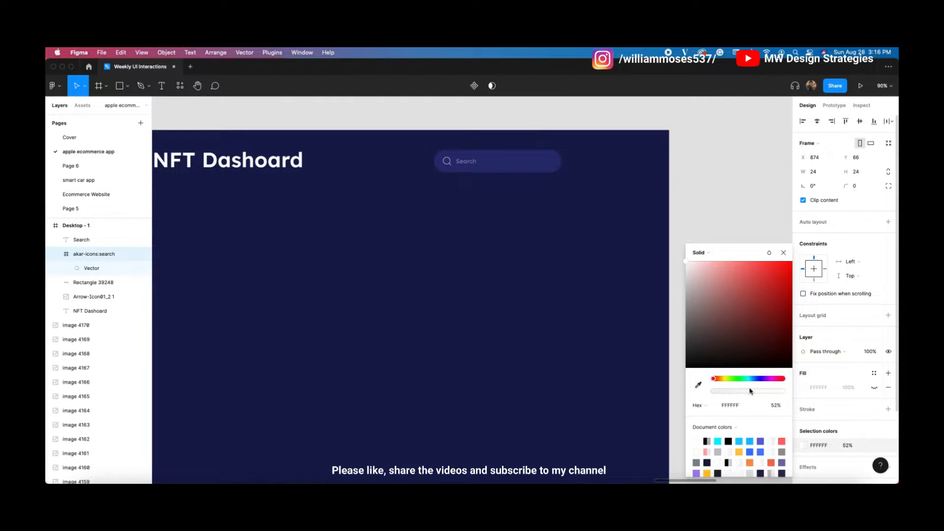
click(638, 247)
Step: Nudge the Search text slightly so it lines up beside the icon
scroll(406, 188, up, 3)
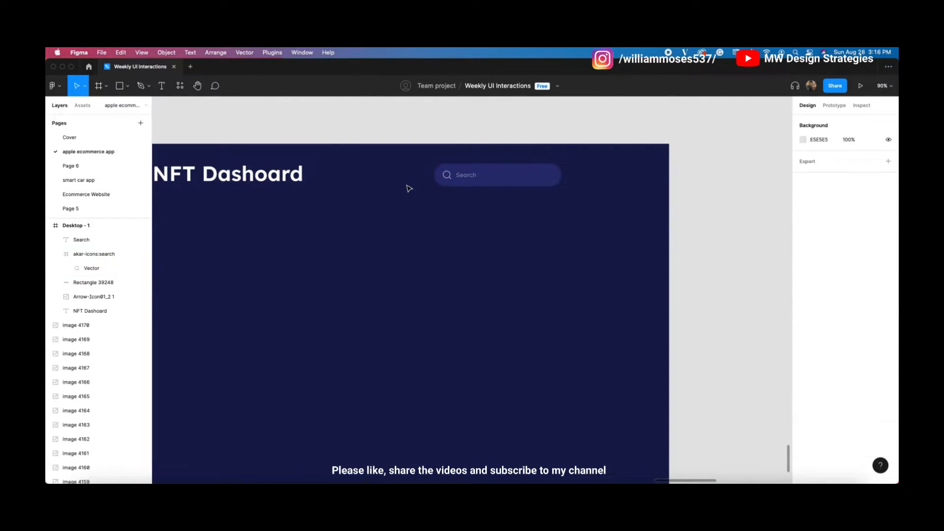
drag(423, 244, 462, 200)
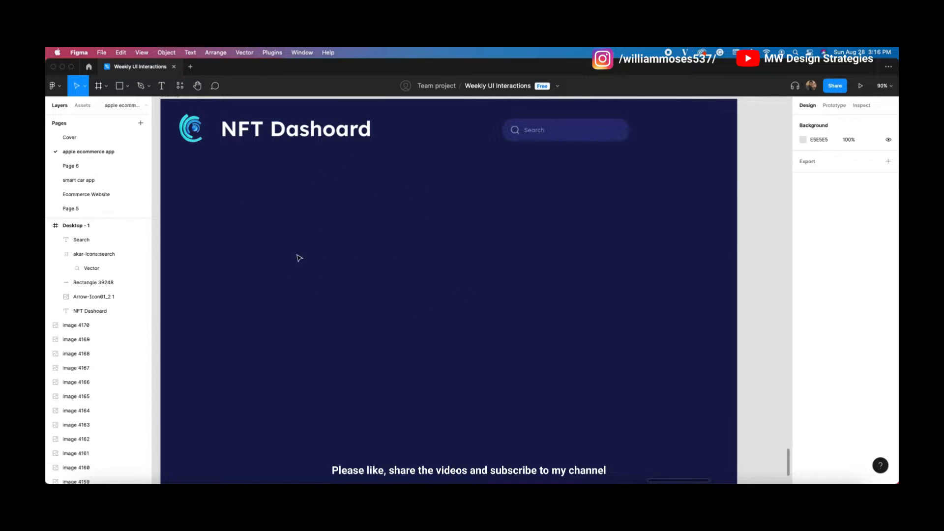
drag(470, 195, 468, 212)
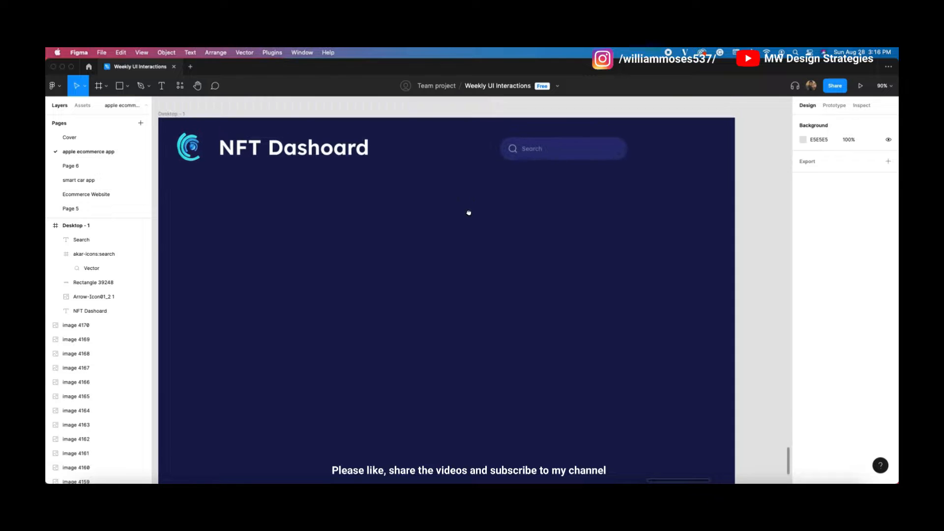
scroll(512, 249, up, 6)
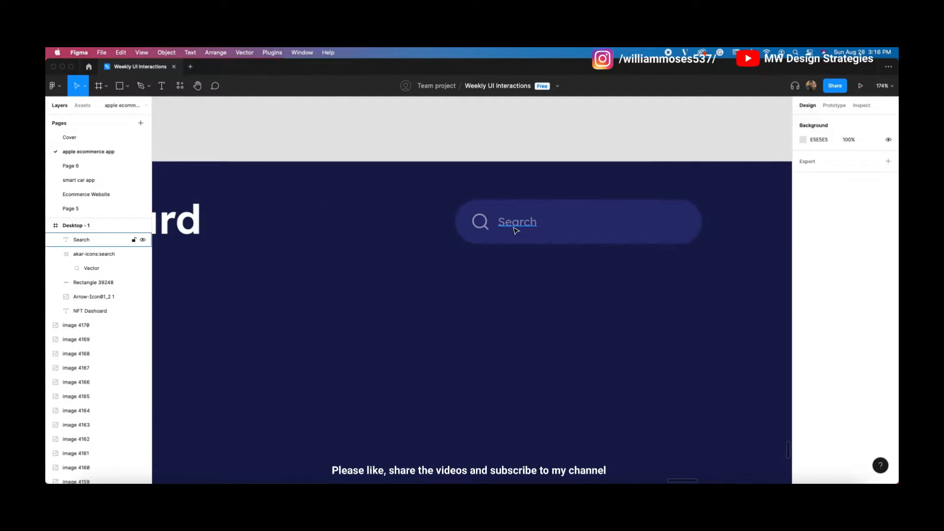
click(515, 229)
drag(513, 229, 513, 228)
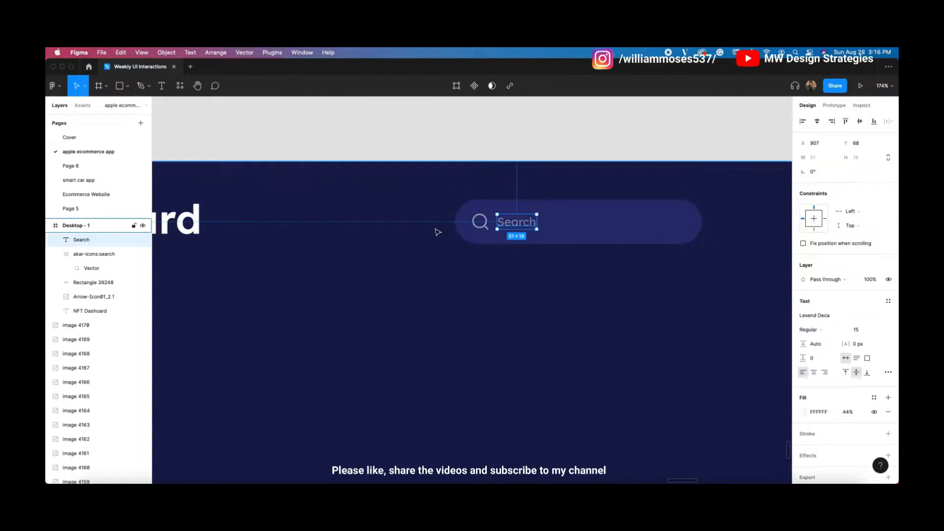
scroll(435, 230, down, 6)
click(499, 257)
Step: Open the canvas context menu to reach the plugins
scroll(500, 259, down, 2)
scroll(700, 232, right, 5)
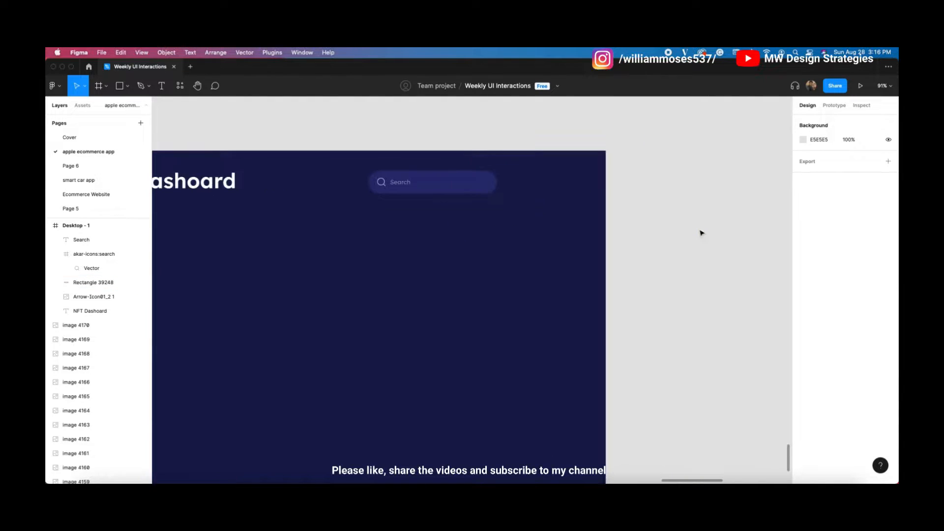
right_click(586, 219)
Step: Search Iconify for notification icons and browse the result pages
mouse_move(662, 291)
click(714, 296)
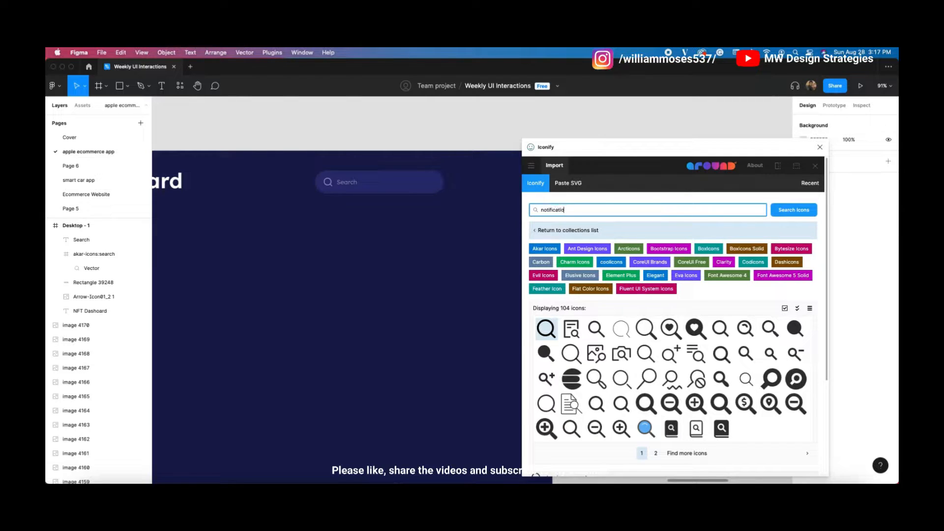
key(Return)
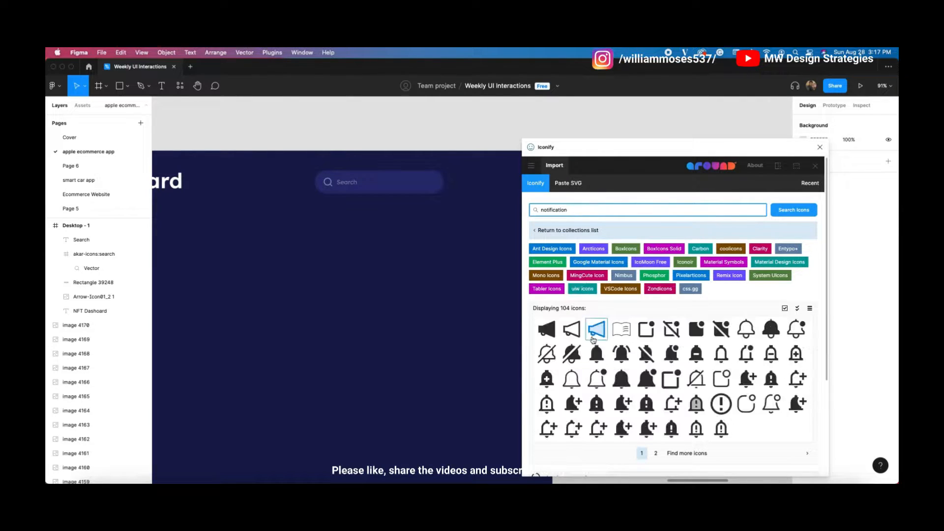
scroll(658, 335, down, 2)
click(656, 406)
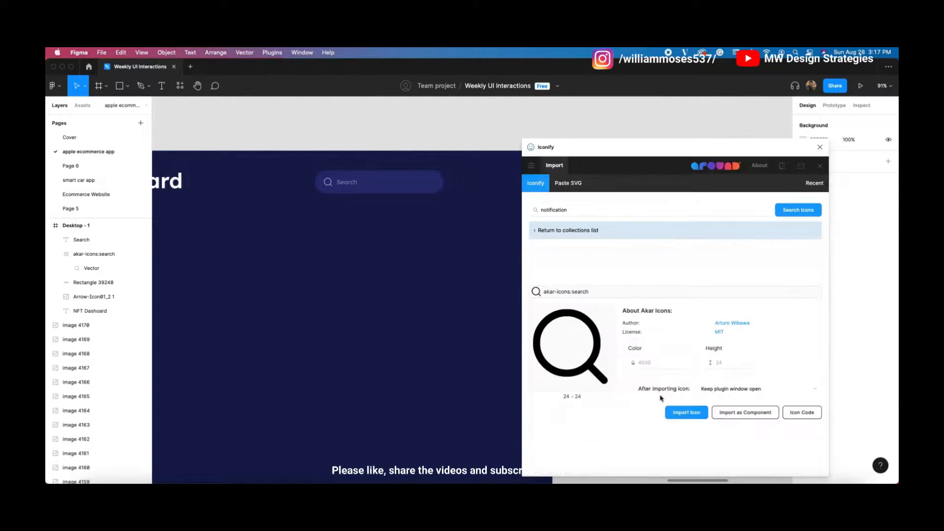
scroll(655, 432, down, 2)
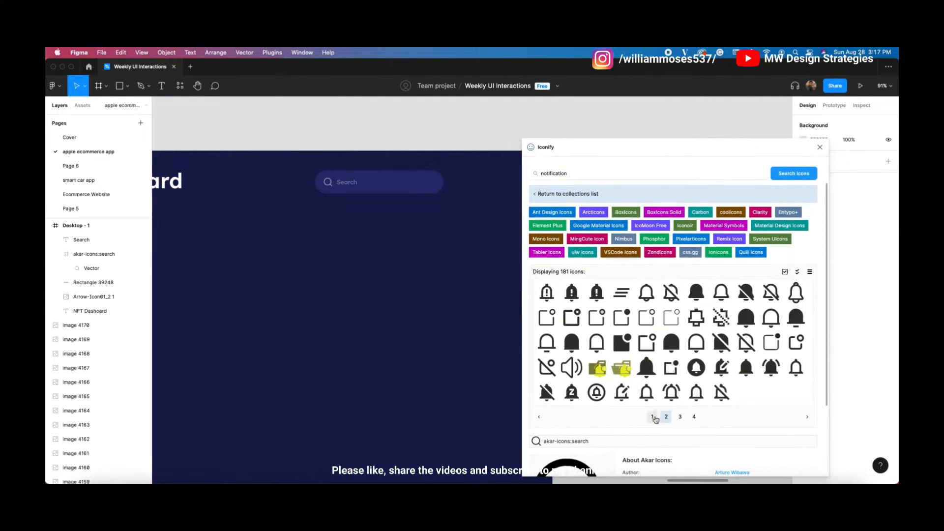
click(653, 418)
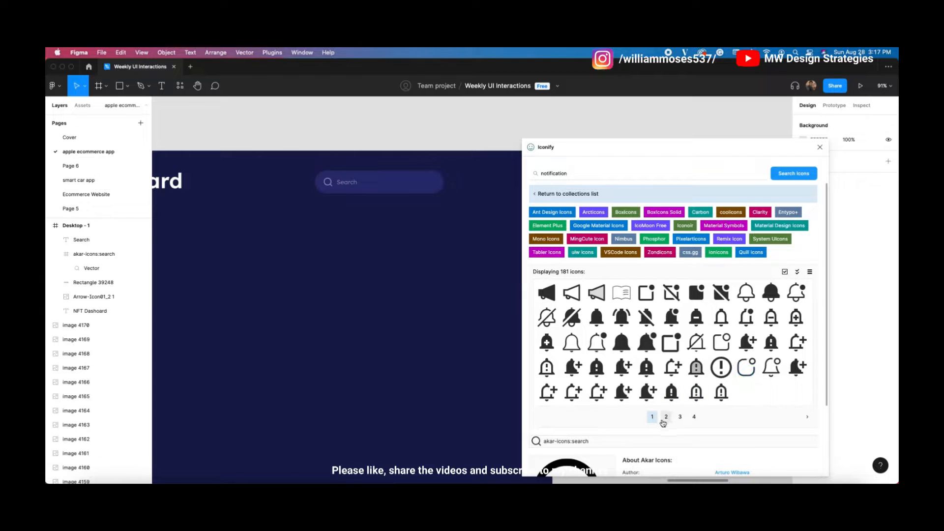
click(666, 418)
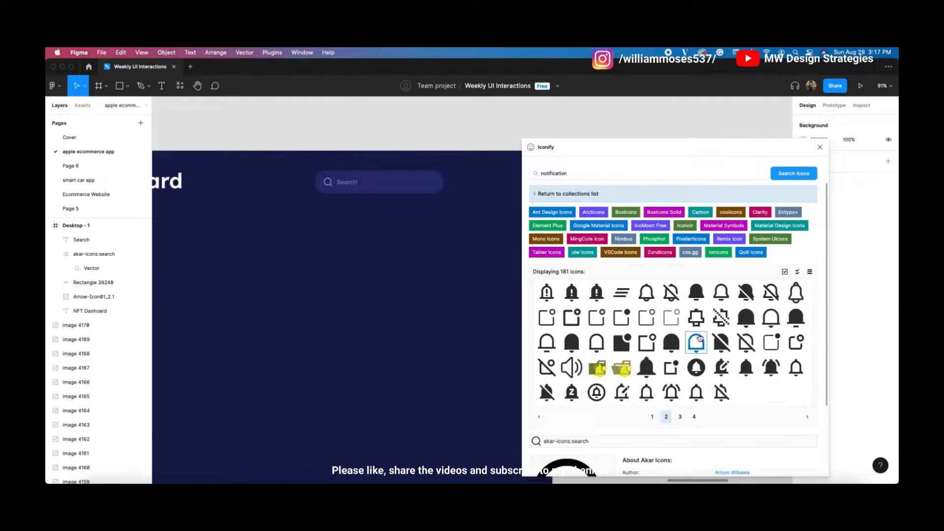
click(797, 347)
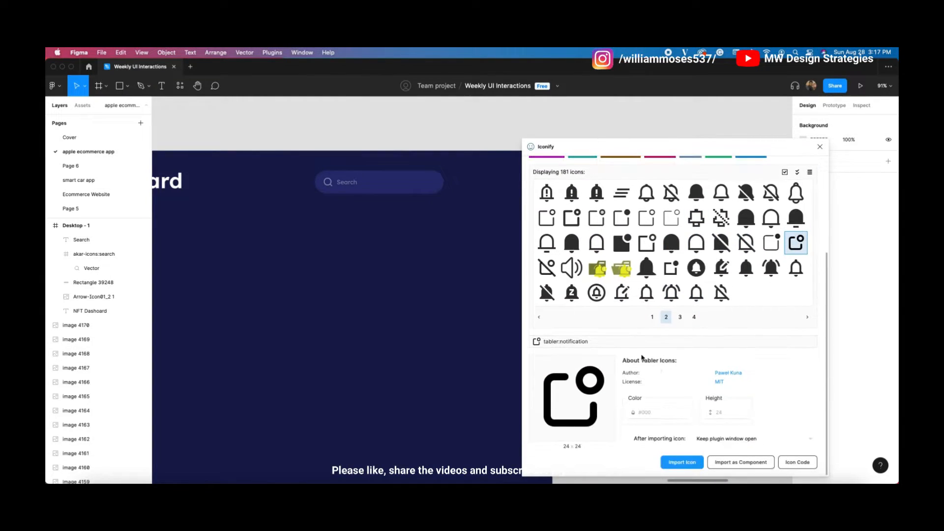
scroll(585, 245, up, 1)
scroll(585, 244, down, 1)
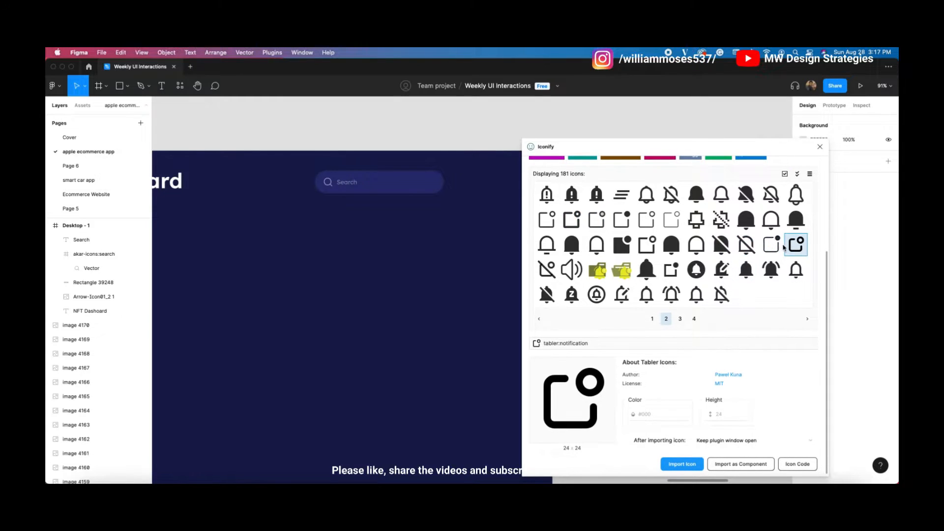
click(624, 222)
click(678, 322)
click(651, 323)
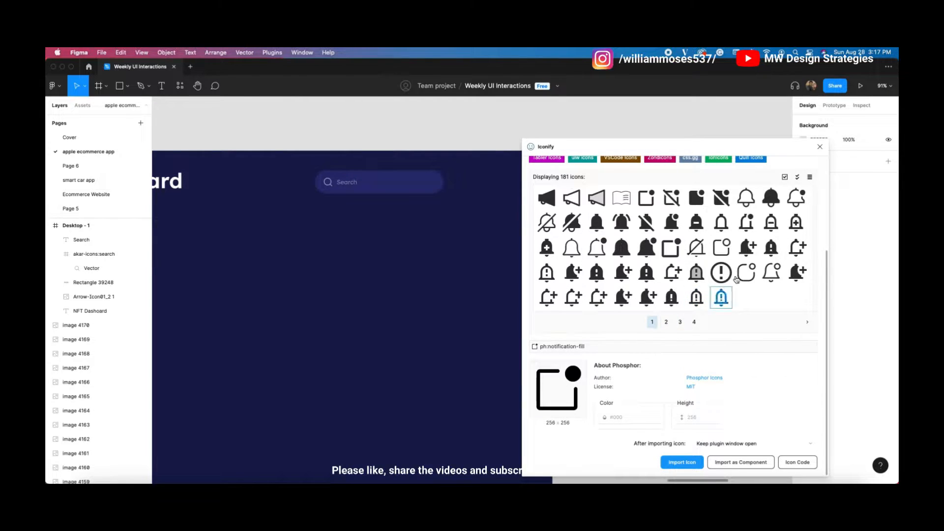
Step: Import iconoir:app-notification and place it right of the search bar
click(746, 267)
click(682, 462)
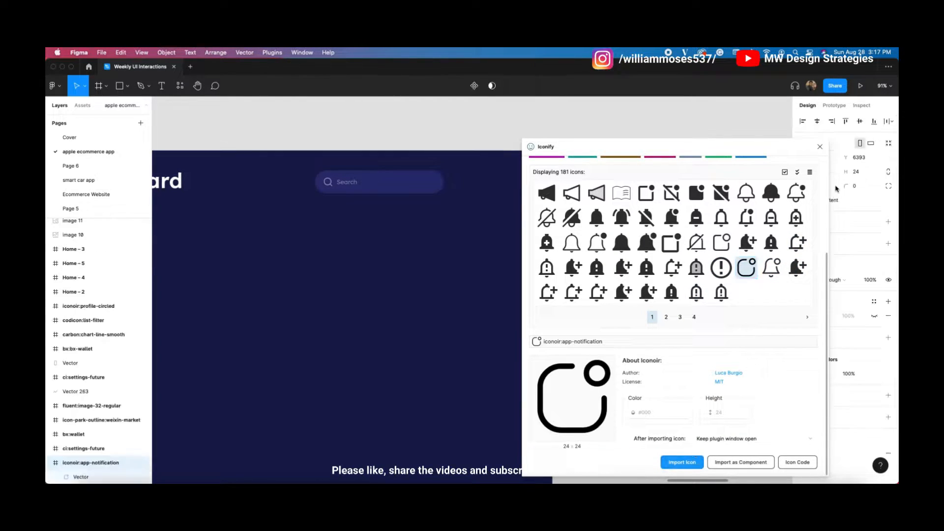
click(819, 147)
drag(556, 288, 481, 180)
scroll(481, 181, up, 5)
Step: Make the notification icon white
click(803, 445)
drag(757, 367, 615, 232)
click(783, 252)
click(645, 161)
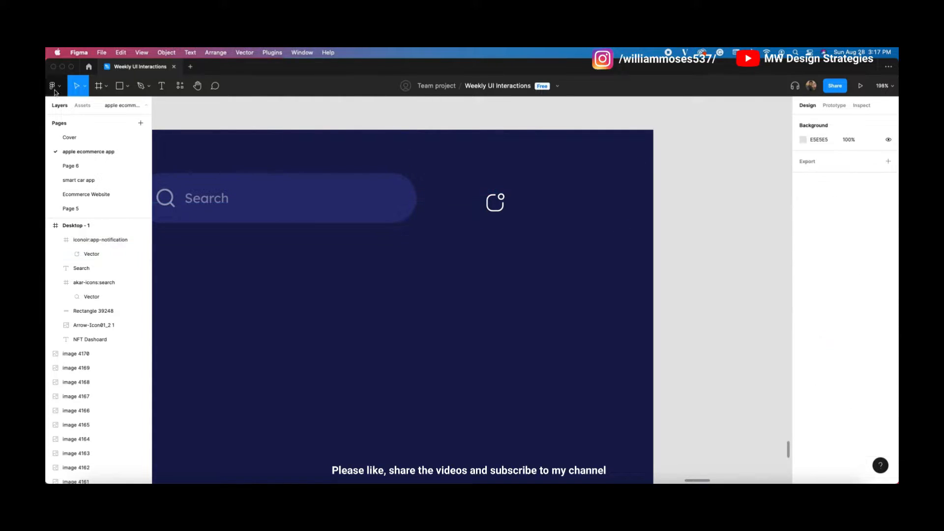
Step: Draw a 54×54 circle behind the notification icon and centre the icon vertically in it
click(127, 86)
click(98, 140)
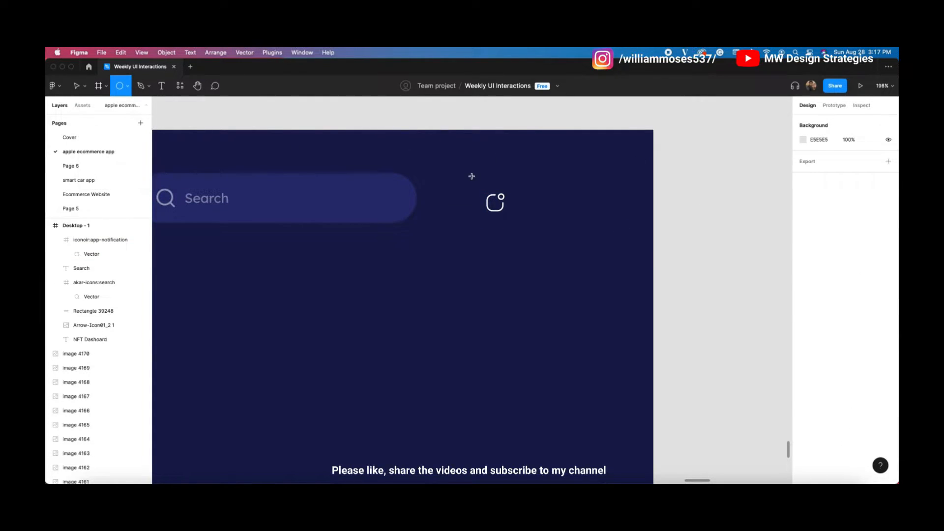
drag(471, 176, 516, 224)
key(super+bracketleft)
key(super+bracketleft)
key(super+bracketleft)
key(super+bracketleft)
key(super+bracketleft)
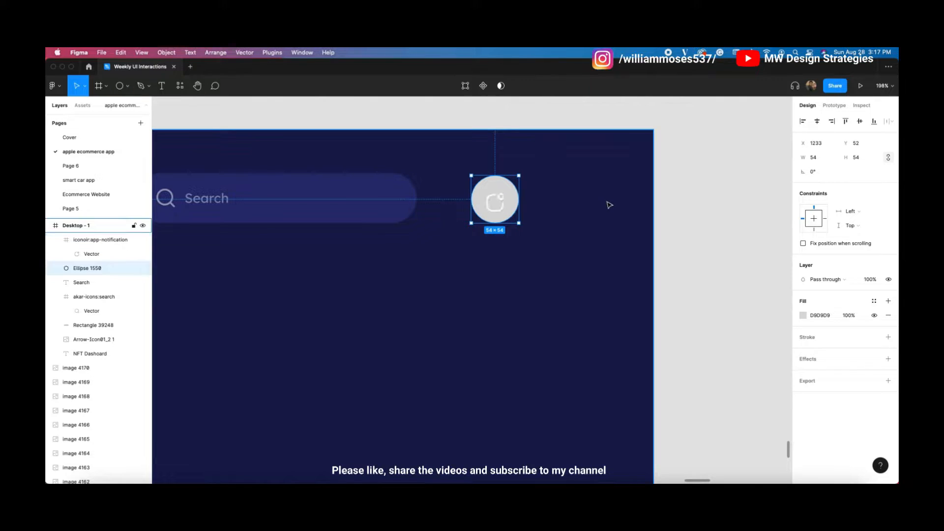
click(548, 208)
click(495, 202)
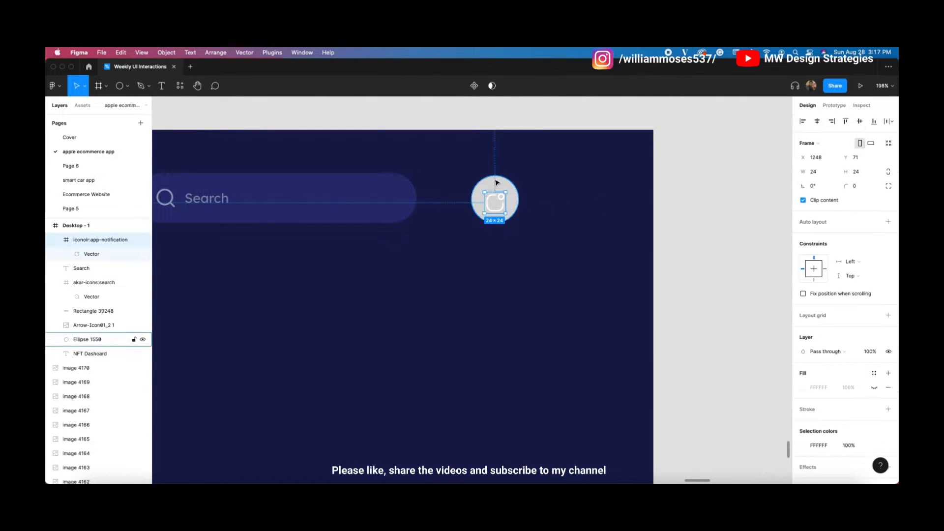
shift+click(496, 182)
click(860, 121)
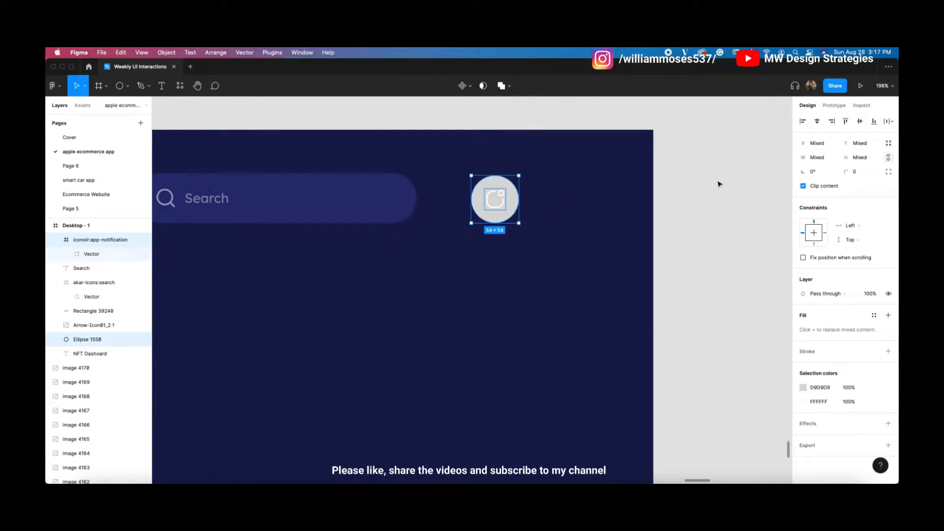
click(591, 239)
click(491, 187)
Step: Send the circle to back, remove its fill, and give it a FFFFFF stroke at 29%
right_click(491, 186)
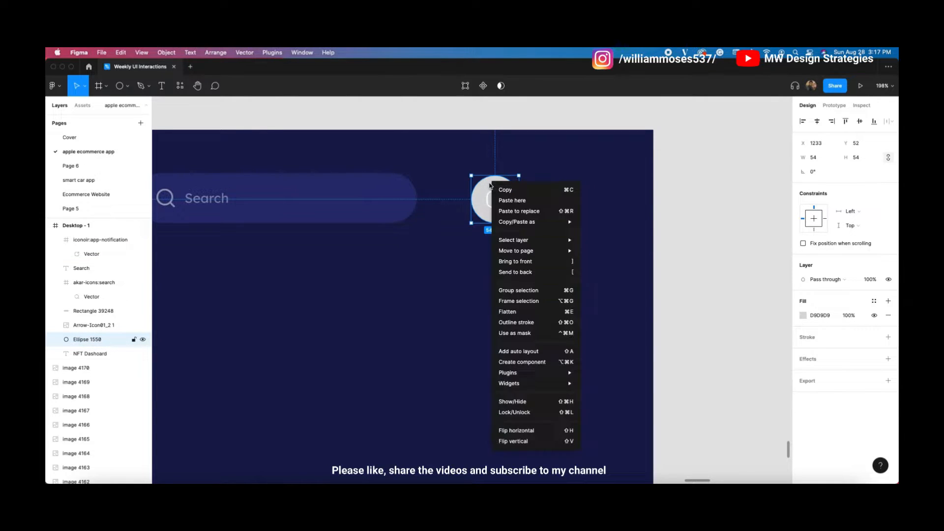
click(544, 273)
click(888, 336)
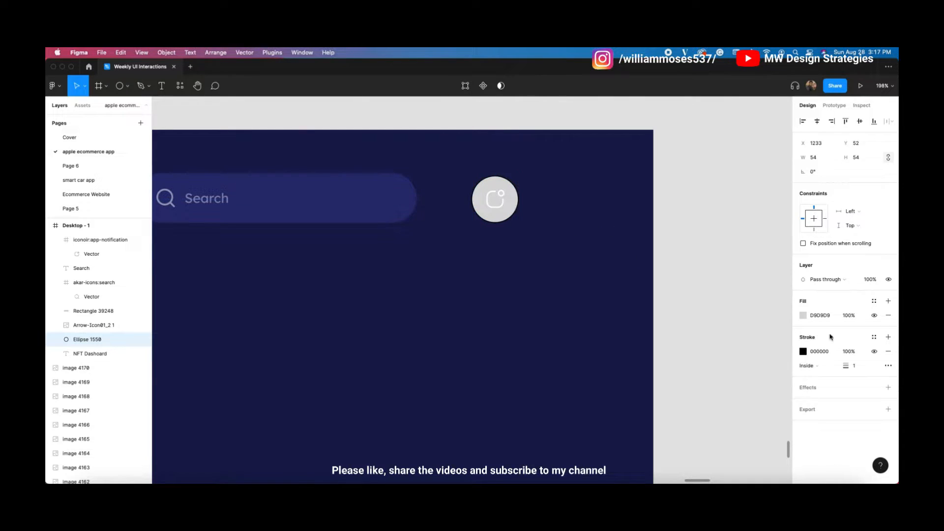
click(874, 315)
click(802, 352)
drag(748, 325, 656, 217)
drag(782, 394, 735, 388)
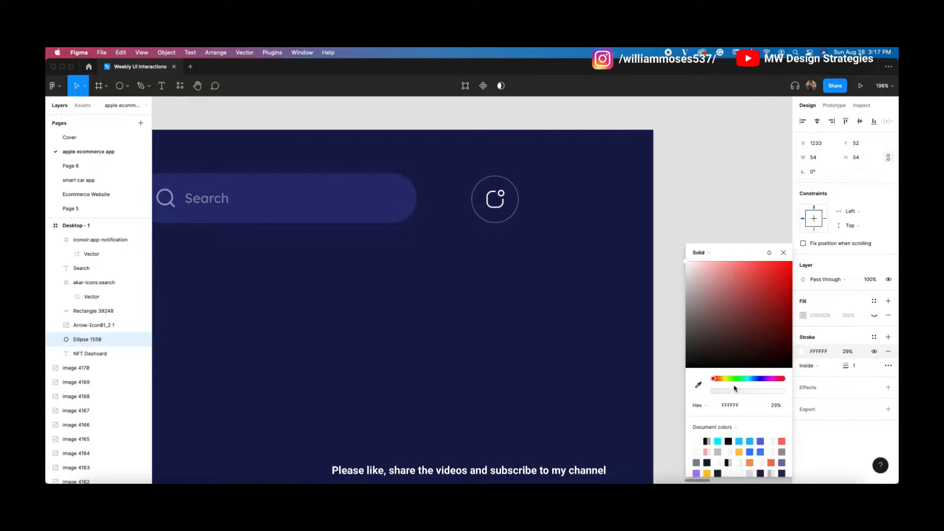
click(559, 265)
Step: Select the notification icon together with its circle to check their alignment
click(501, 206)
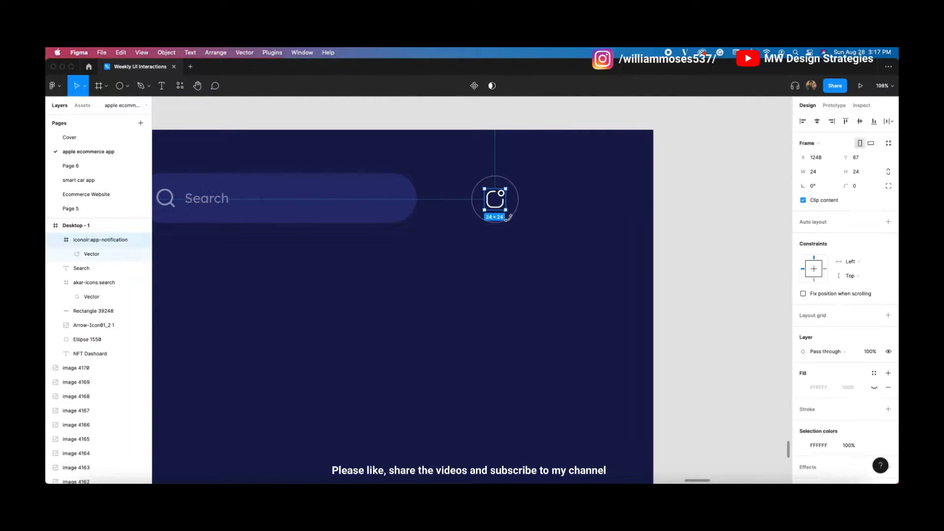
shift+click(507, 222)
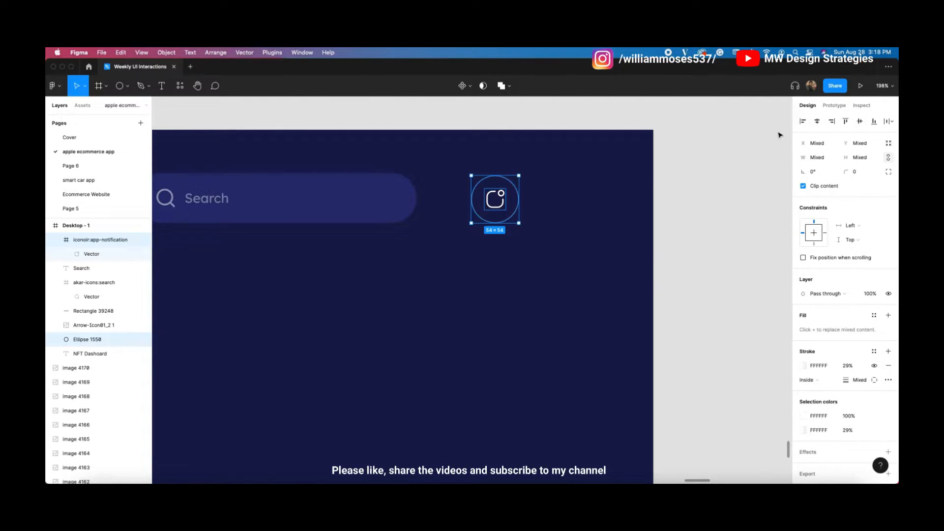
click(729, 169)
scroll(547, 239, left, 2)
scroll(546, 238, down, 2)
scroll(546, 238, down, 3)
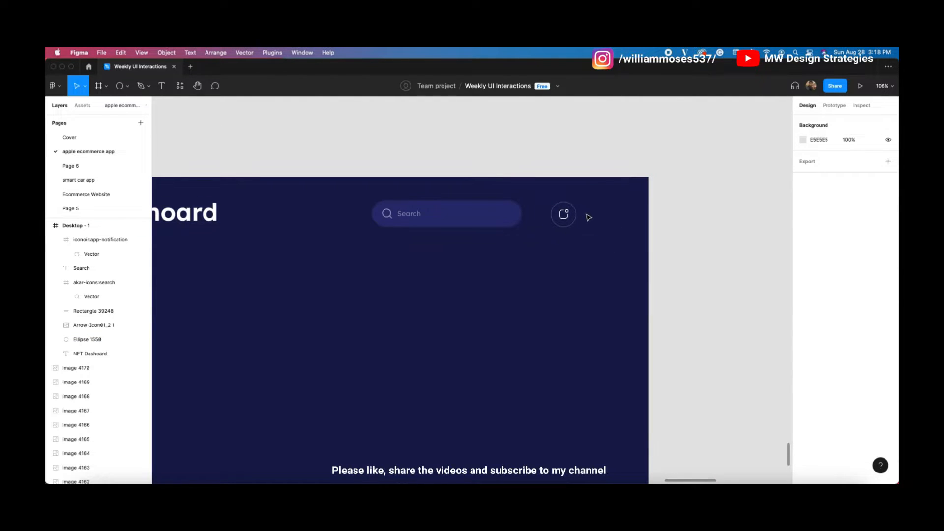
Step: Group the notification icon with its circle and nudge the group left
drag(588, 215, 561, 221)
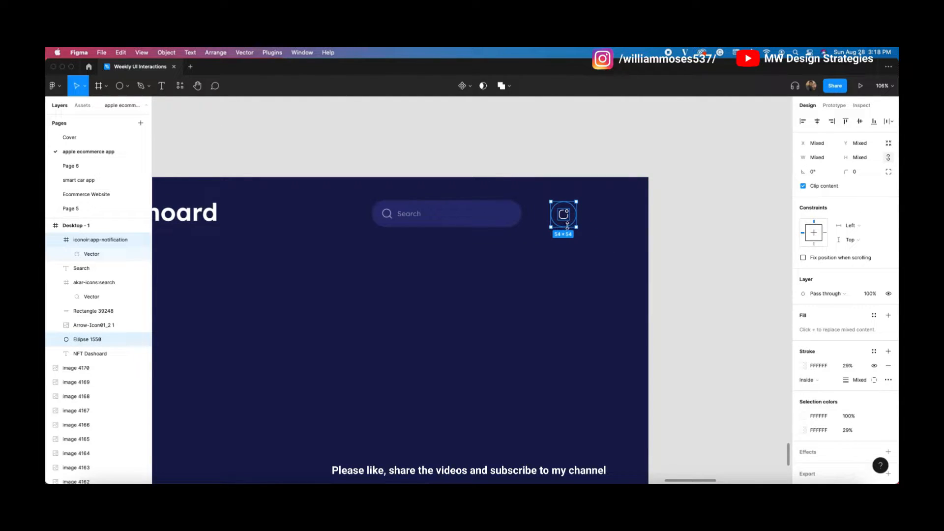
scroll(568, 226, up, 5)
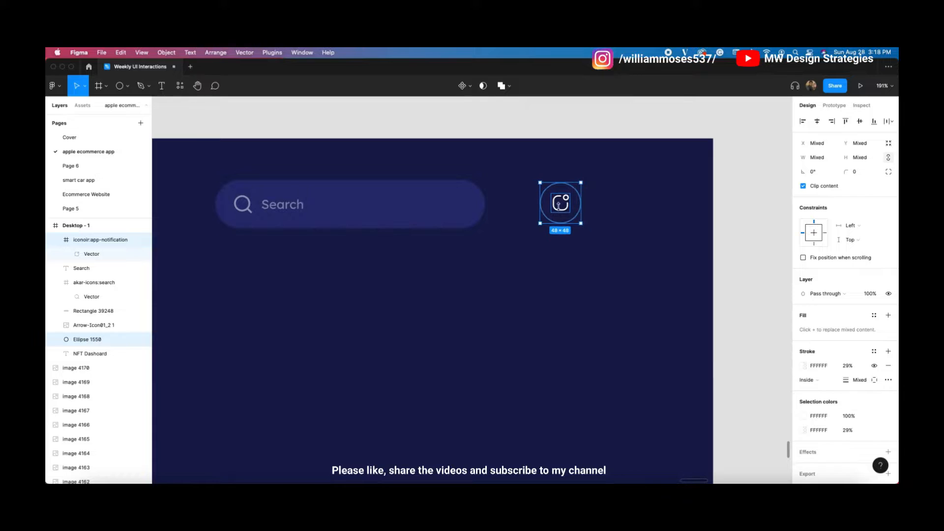
click(623, 223)
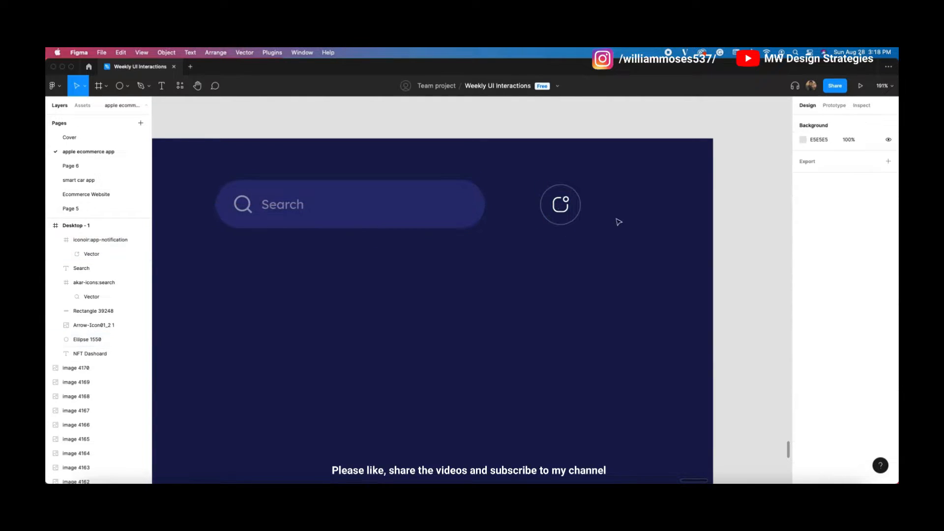
scroll(623, 223, up, 2)
scroll(590, 246, down, 6)
drag(594, 232, 567, 245)
key(super+g)
key(shift+Left)
Step: Draw a grey 154×45 rectangle to the right of the notification circle
click(512, 244)
scroll(594, 242, down, 2)
click(591, 185)
scroll(590, 184, up, 1)
click(127, 86)
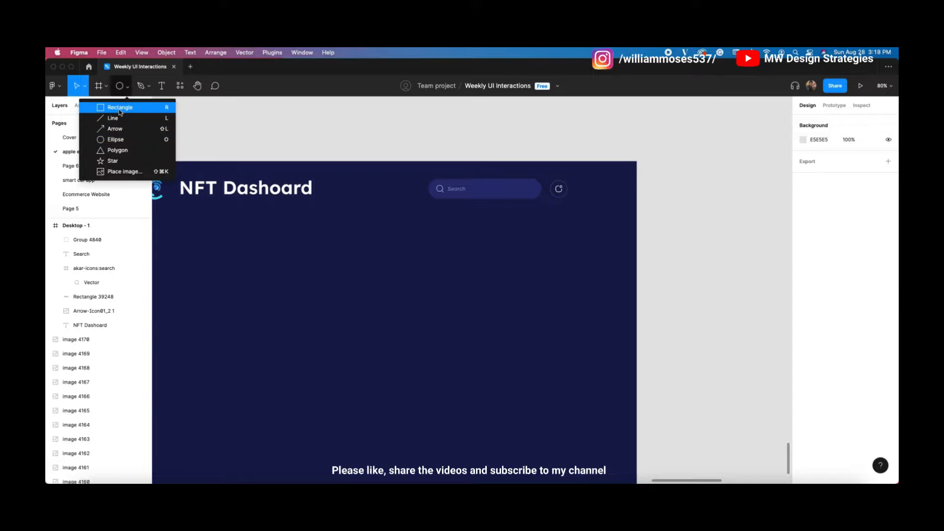
click(119, 107)
scroll(579, 177, up, 3)
mouse_move(580, 176)
mouse_down()
mouse_move(654, 211)
mouse_move(657, 202)
mouse_up()
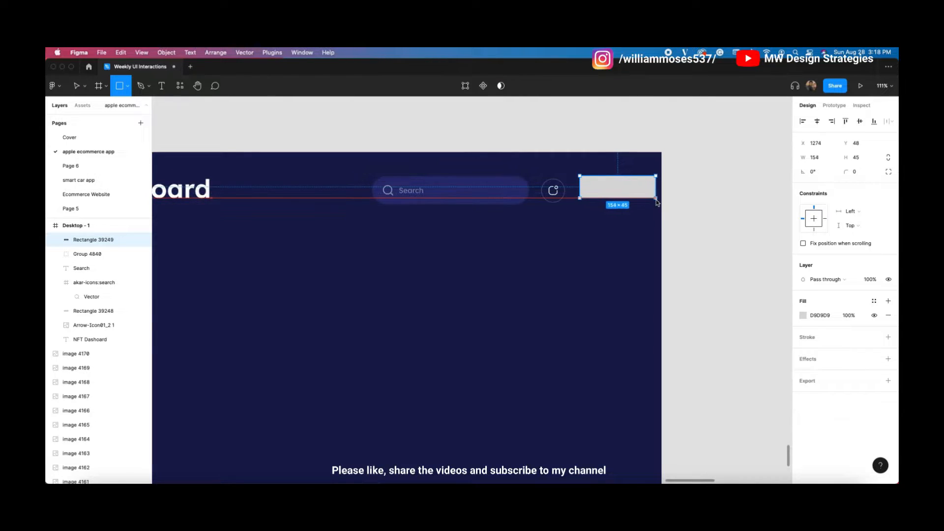
click(600, 204)
mouse_move(729, 187)
mouse_down()
mouse_move(409, 202)
mouse_move(424, 176)
mouse_move(440, 183)
mouse_up()
click(389, 191)
Step: Group the search bar's parts into an auto-layout frame with centred content
key(super+g)
click(376, 218)
click(424, 194)
key(shift+a)
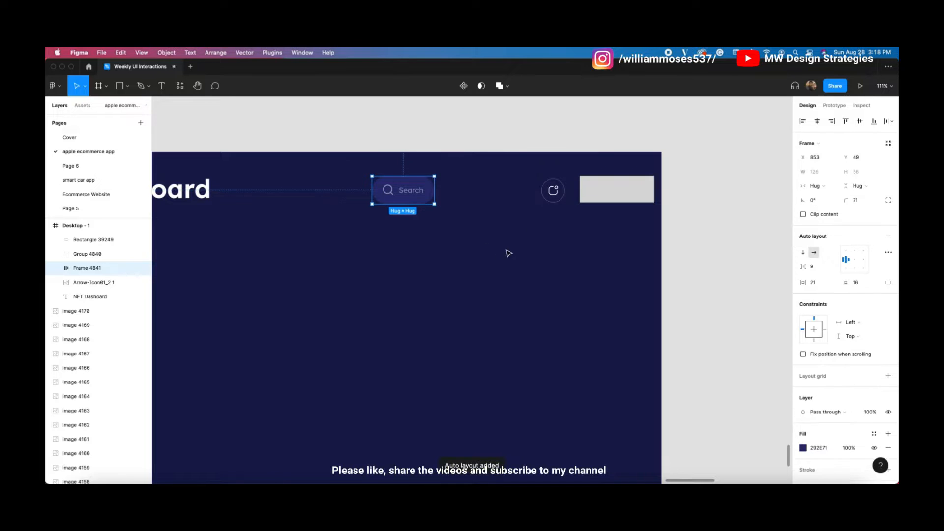
click(460, 209)
click(395, 184)
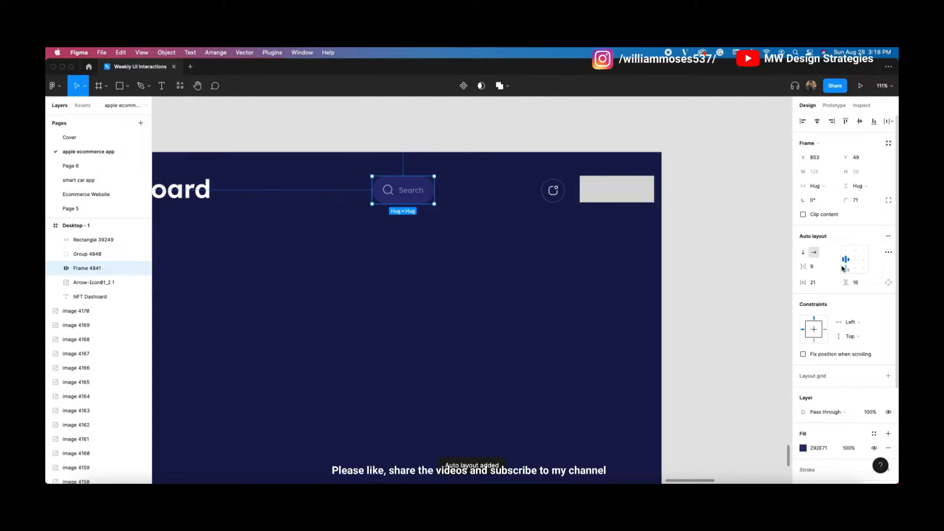
click(818, 285)
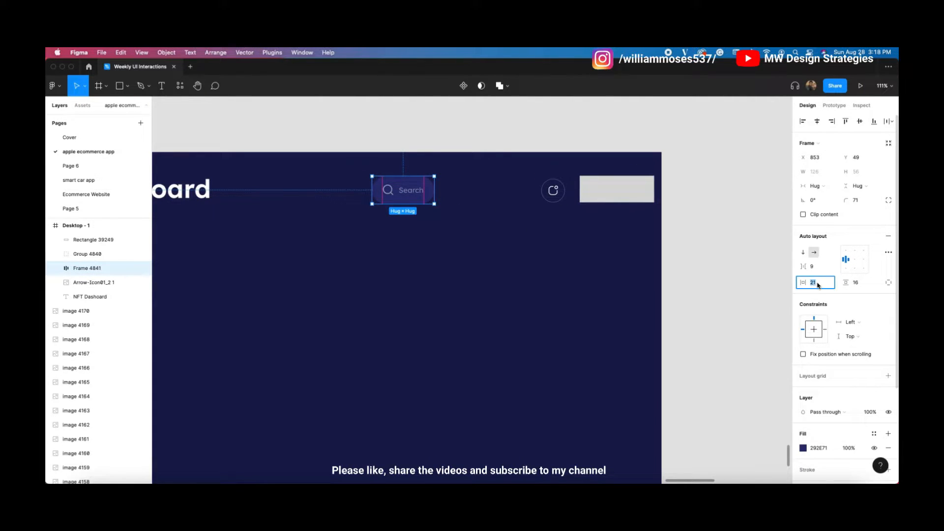
key(shift+Up)
key(shift+Up)
key(shift+Up)
key(shift+Up)
key(shift+Up)
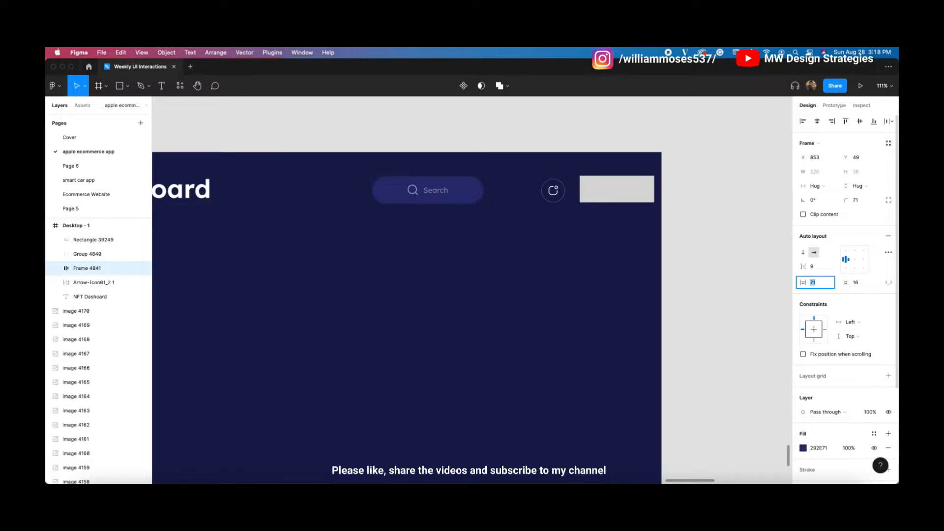
key(shift+Up)
key(shift+Up)
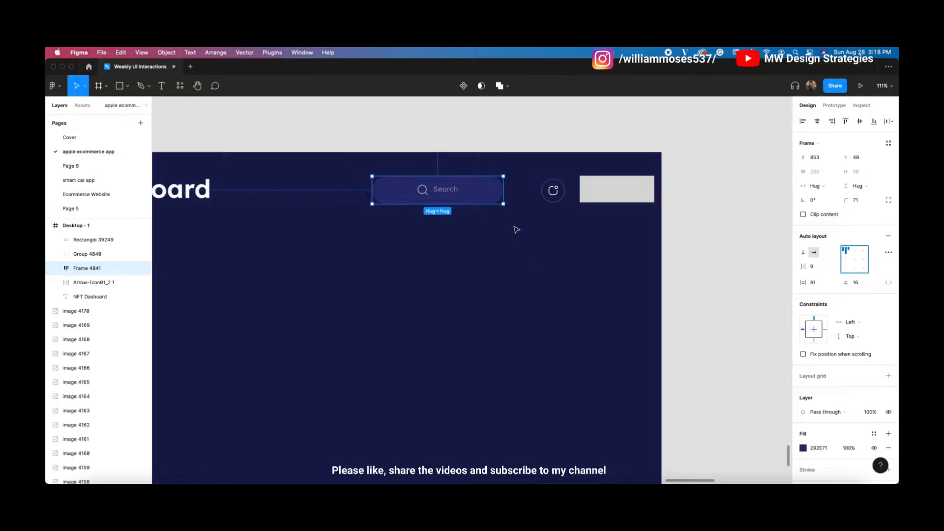
click(855, 259)
Step: Split the padding to 21 left and 176 right, then shift the bar slightly left
click(391, 227)
click(442, 190)
click(821, 266)
click(888, 283)
click(815, 283)
key(shift+Down)
key(shift+Down)
key(shift+Down)
key(shift+Down)
key(shift+Down)
key(shift+Down)
key(shift+Down)
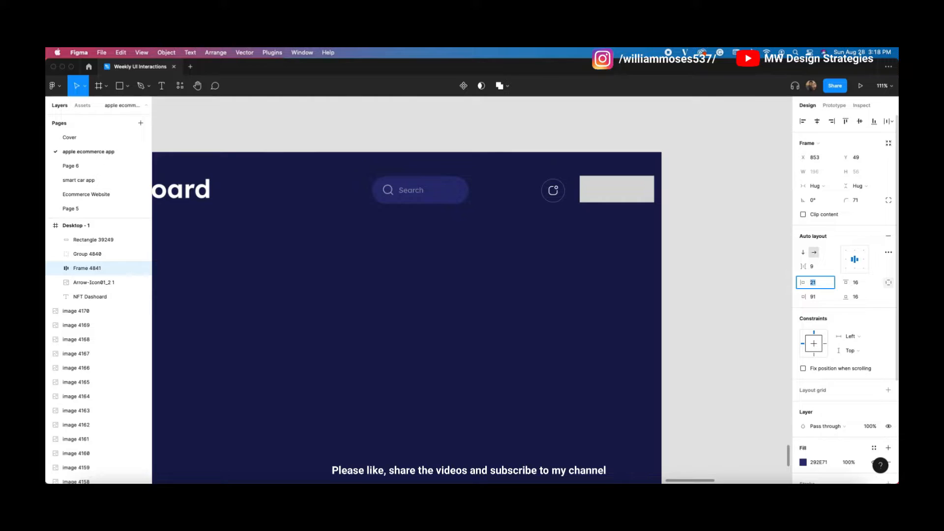
click(813, 297)
key(shift+Up)
key(shift+Up)
key(shift+Up)
key(shift+Up)
key(shift+Up)
key(shift+Up)
key(shift+Up)
key(shift+Up)
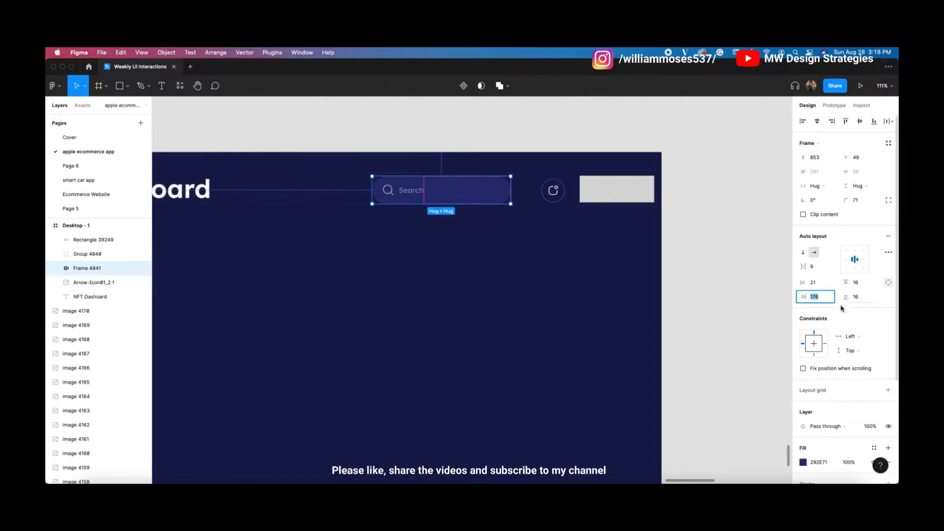
click(498, 246)
mouse_move(436, 192)
mouse_down()
mouse_move(428, 192)
mouse_move(435, 194)
mouse_up()
Step: Move the grey rectangle beside the icon and vertically centre it with the icon and search bar
click(525, 255)
scroll(477, 241, left, 5)
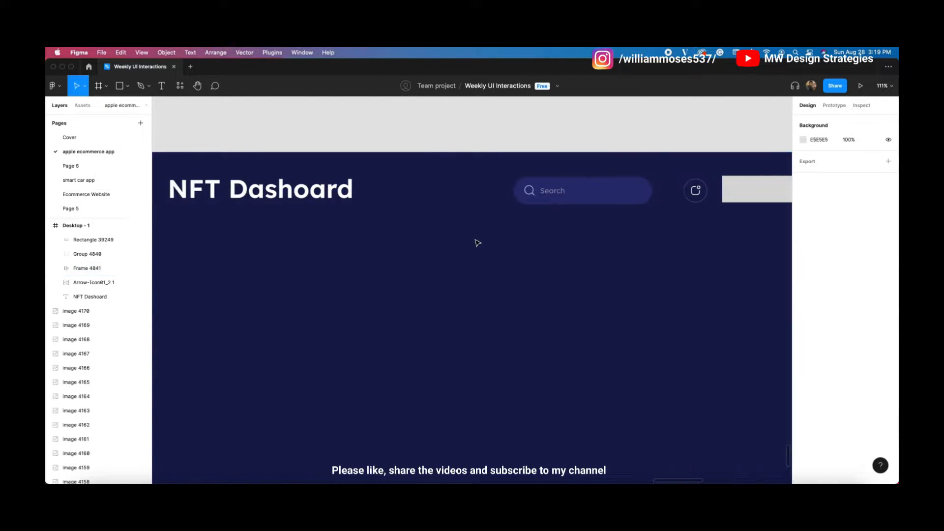
scroll(614, 221, right, 3)
click(666, 187)
drag(665, 187, 639, 189)
shift+click(605, 184)
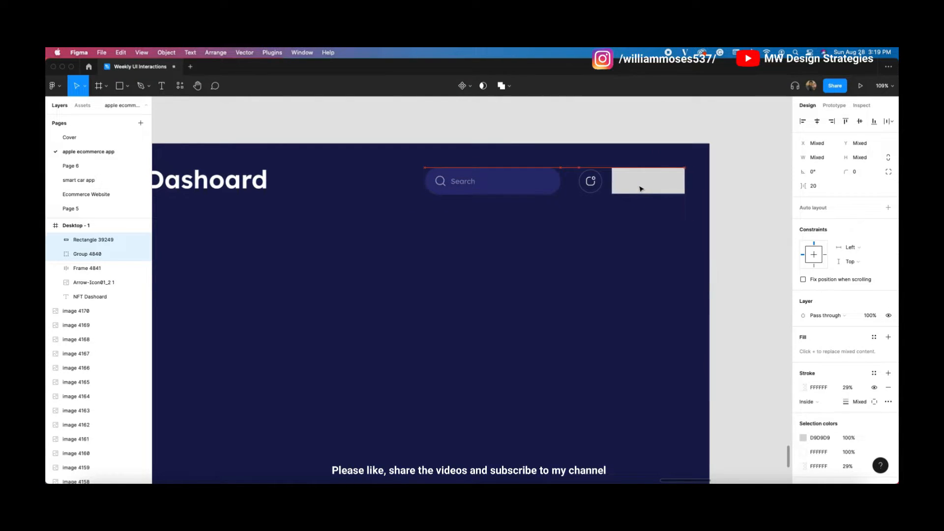
shift+click(546, 185)
click(860, 122)
key(shift+Left)
key(shift+Left)
key(shift+Right)
key(shift+Right)
click(647, 218)
Step: Give the grey rectangle a corner radius of 43
click(655, 178)
click(863, 172)
text(43)
key(Return)
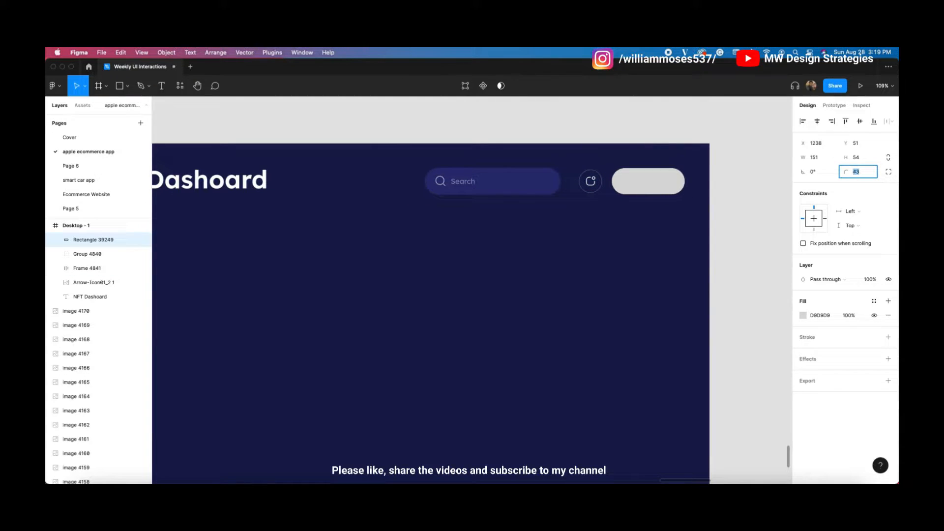
Step: Fill the pill rectangle with the blue document colour
click(698, 213)
click(665, 184)
scroll(744, 263, right, 1)
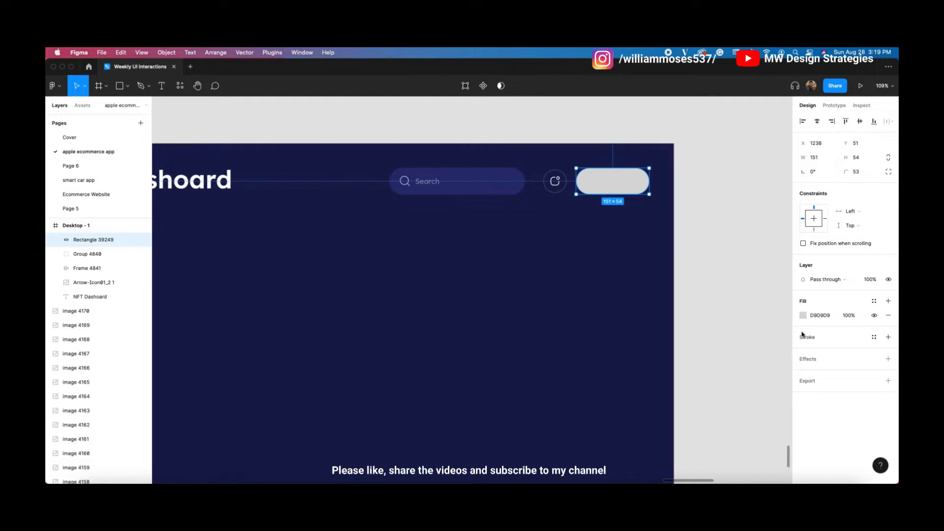
click(803, 315)
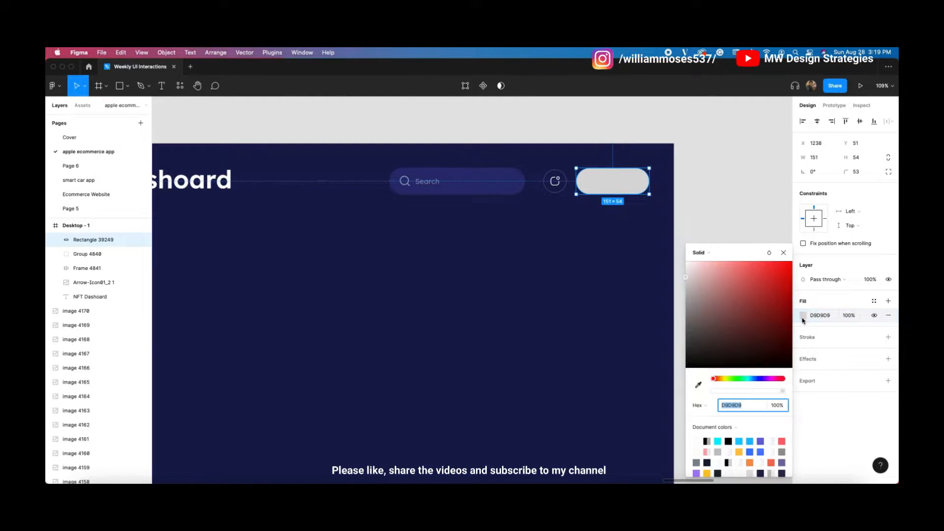
click(751, 452)
click(531, 287)
scroll(524, 278, left, 1)
scroll(589, 215, down, 3)
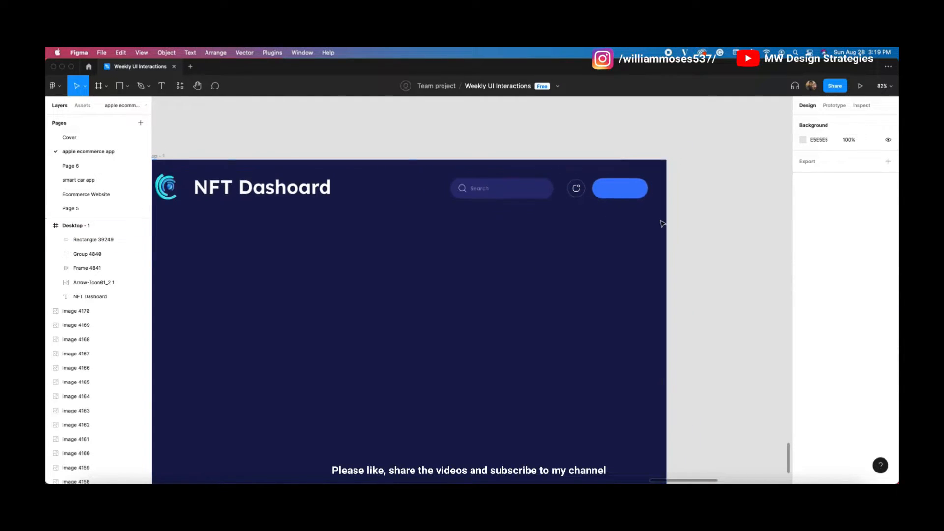
Step: Paste a copy of the Search text into the blue button and retype it as an address-style label
double_click(479, 189)
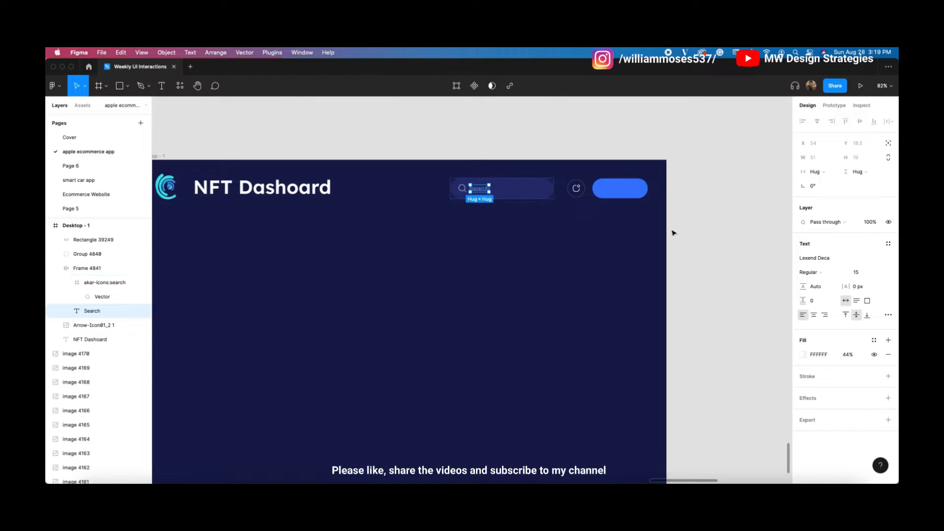
click(645, 191)
scroll(645, 191, up, 5)
key(ctrl+v)
drag(472, 290, 574, 193)
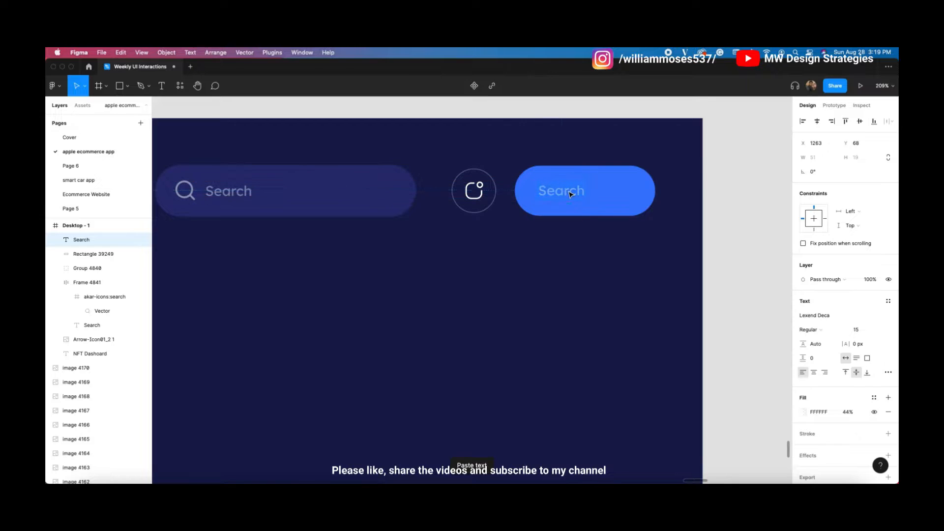
text(fhd37wd7cb)
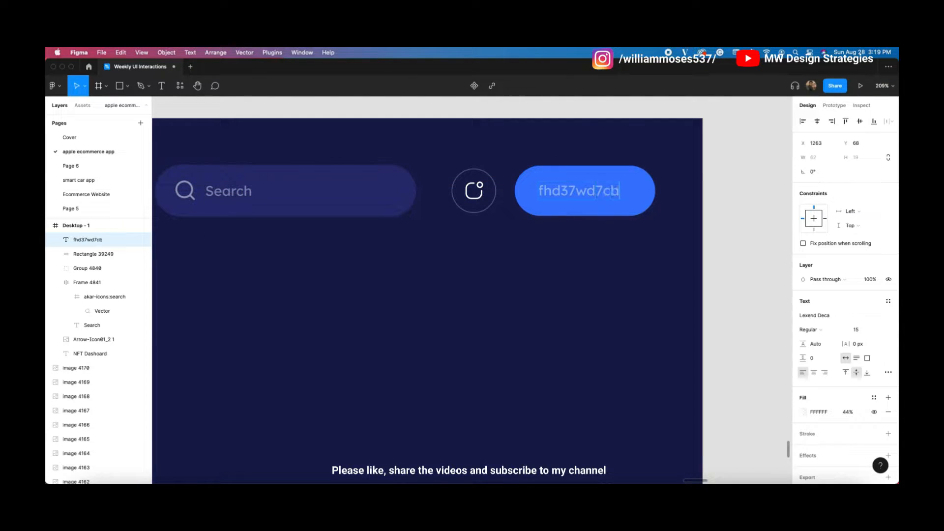
key(Escape)
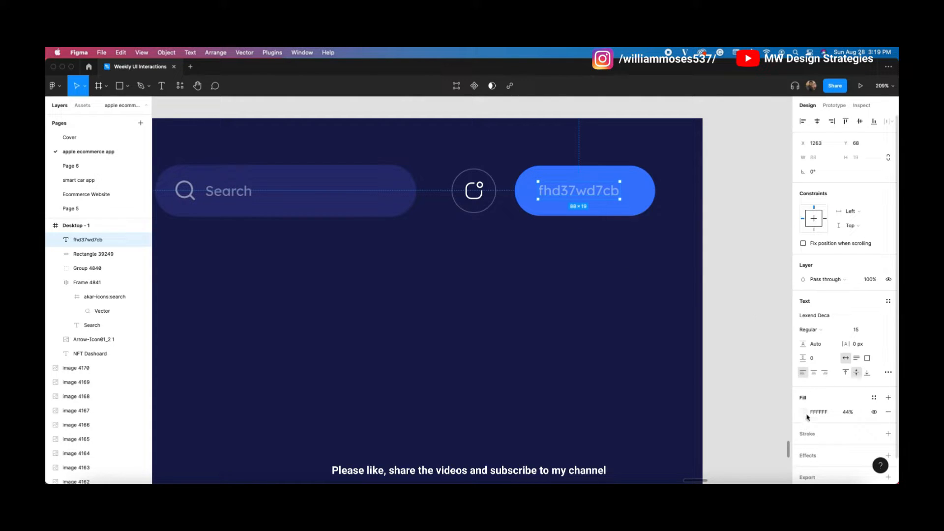
Step: Raise the label's white fill opacity to 100%
click(804, 412)
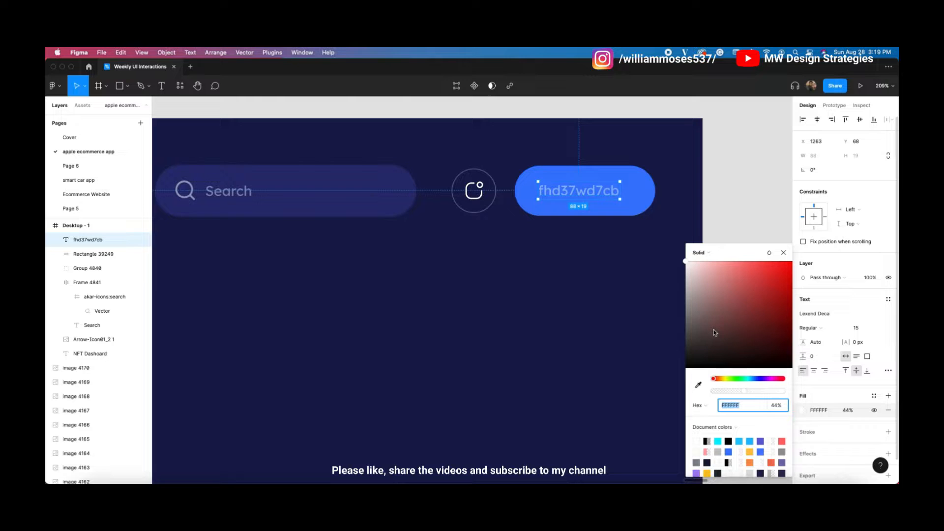
drag(744, 392, 778, 392)
click(783, 253)
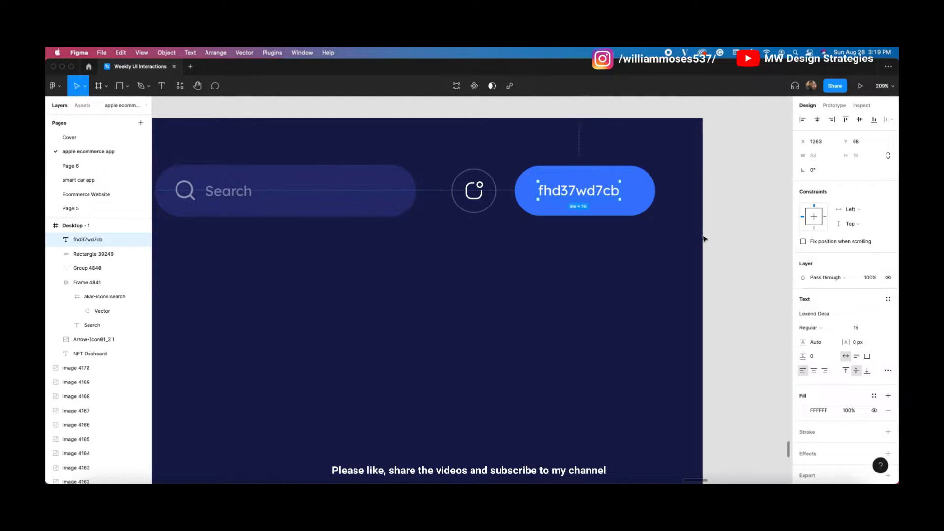
click(693, 244)
Step: Copy the tabler:copy icon from the reference profile design's button
right_click(722, 231)
mouse_move(768, 306)
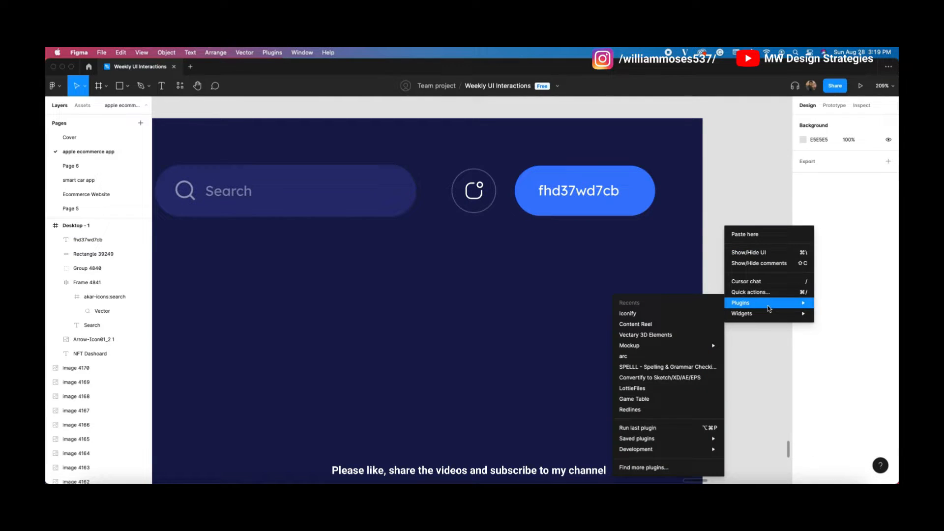
click(650, 313)
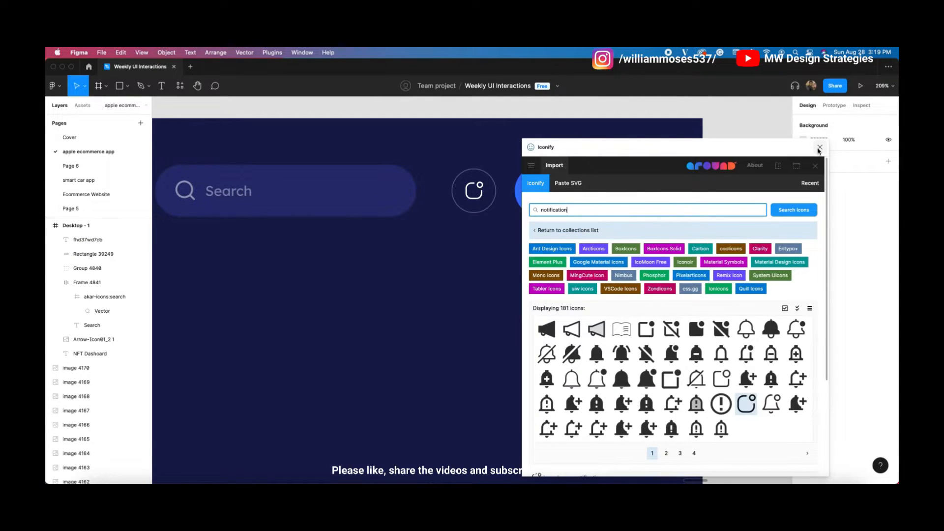
click(819, 147)
scroll(457, 270, down, 5)
scroll(437, 290, up, 5)
scroll(435, 293, left, 1)
double_click(282, 224)
key(super+c)
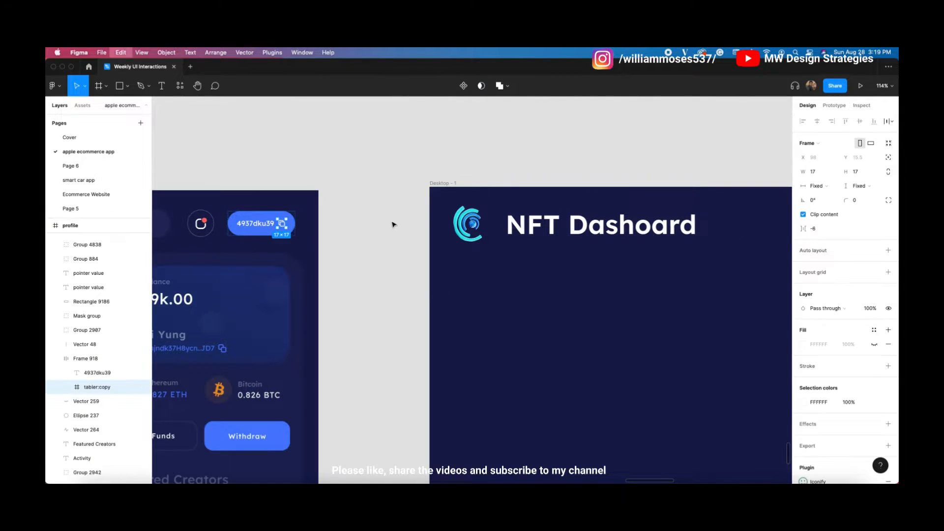
Step: Paste the copy icon into the blue button just after the address label
scroll(474, 245, right, 6)
scroll(476, 244, up, 5)
click(536, 233)
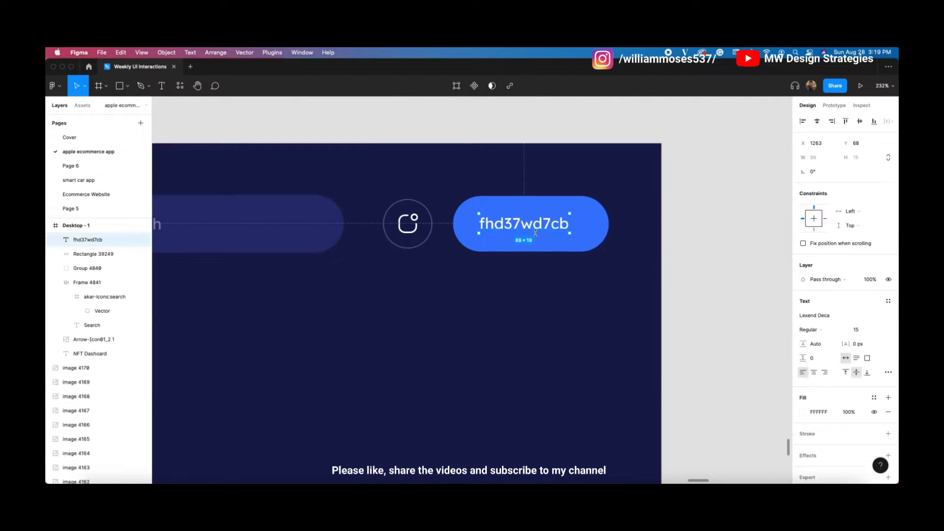
click(573, 227)
key(super+v)
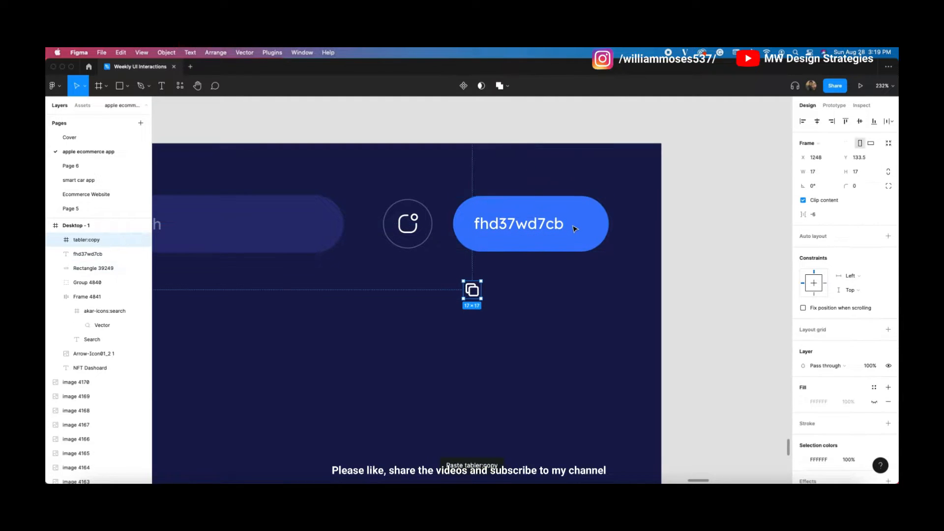
drag(472, 290, 580, 234)
Step: Wrap the icon, label and rectangle together in an auto-layout frame
shift+click(556, 226)
shift+click(558, 207)
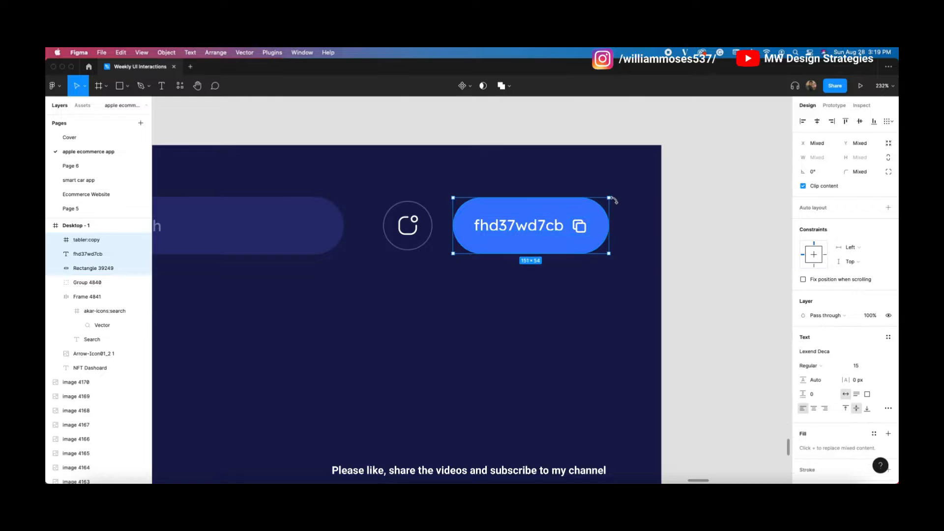
key(shift+a)
click(699, 159)
click(523, 207)
scroll(698, 253, down, 4)
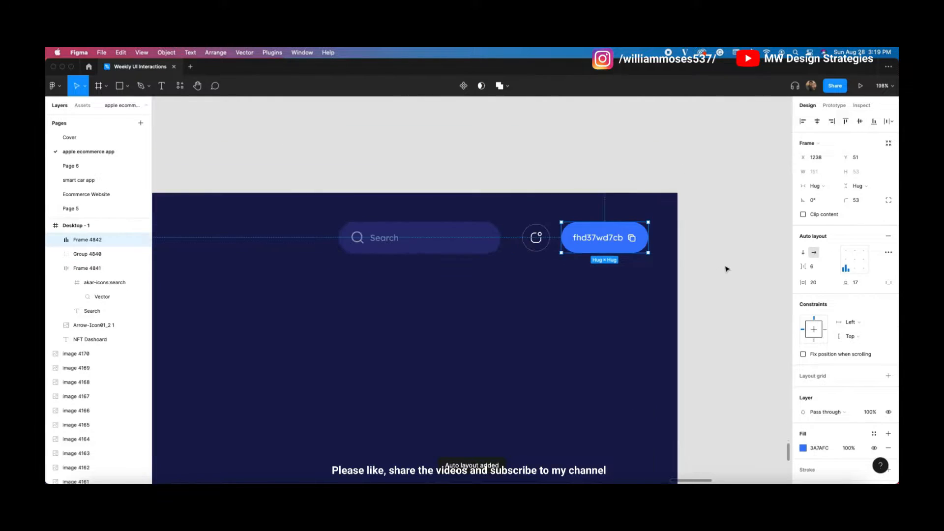
click(481, 320)
scroll(492, 275, down, 10)
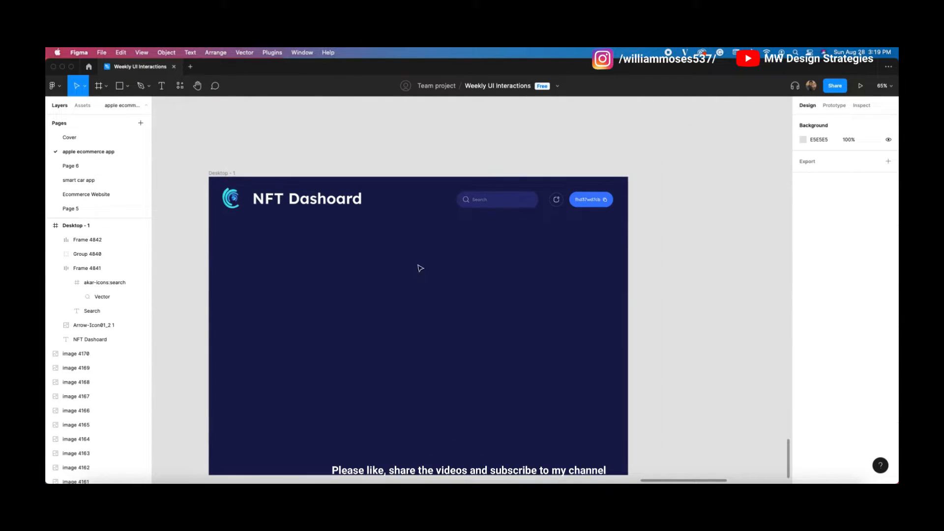
Step: Vertically centre the five header elements on each other and nudge them up slightly
scroll(422, 267, up, 3)
mouse_move(384, 287)
mouse_down()
mouse_move(394, 243)
mouse_move(396, 276)
mouse_up()
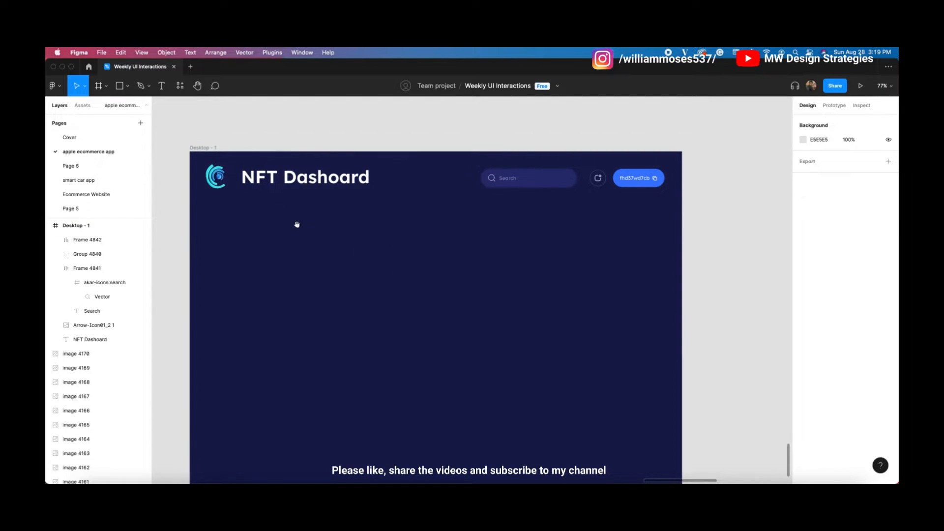
drag(724, 154, 207, 238)
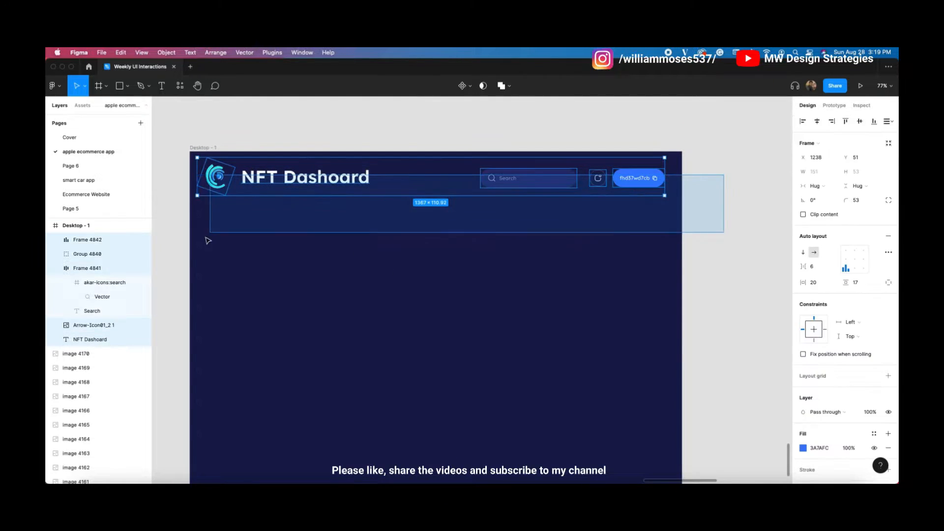
click(861, 121)
key(Up)
key(Up)
key(Up)
key(Up)
key(Up)
key(Up)
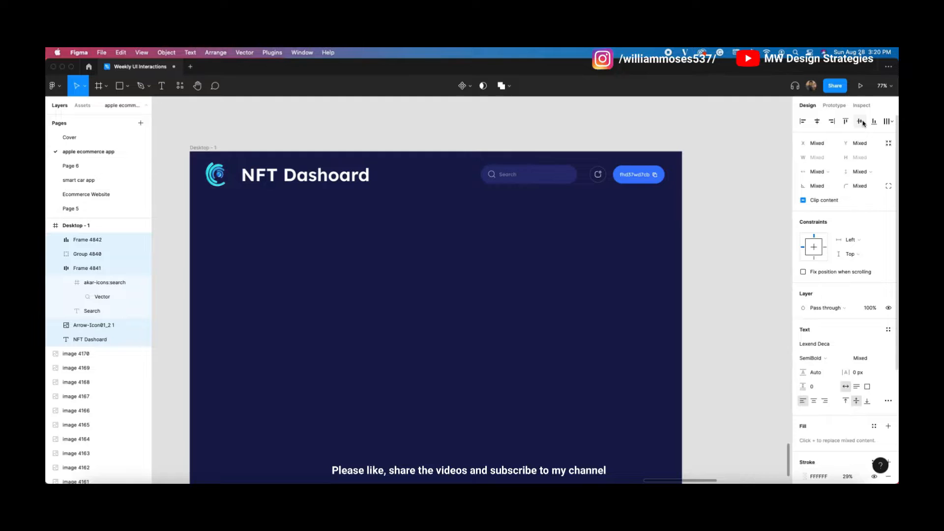
click(732, 221)
drag(367, 232, 403, 231)
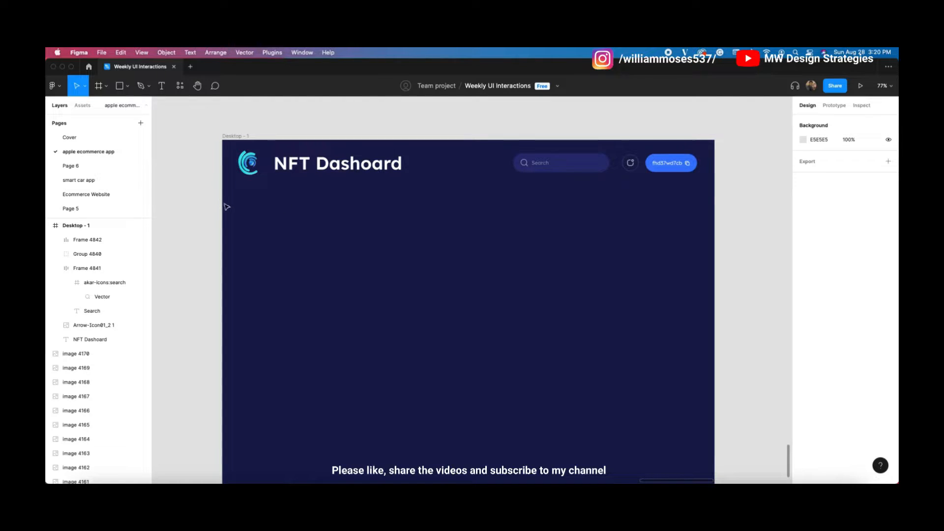
Step: Browse the Iconify plugin for home and graph icons, then close it
right_click(186, 158)
mouse_move(201, 229)
click(312, 240)
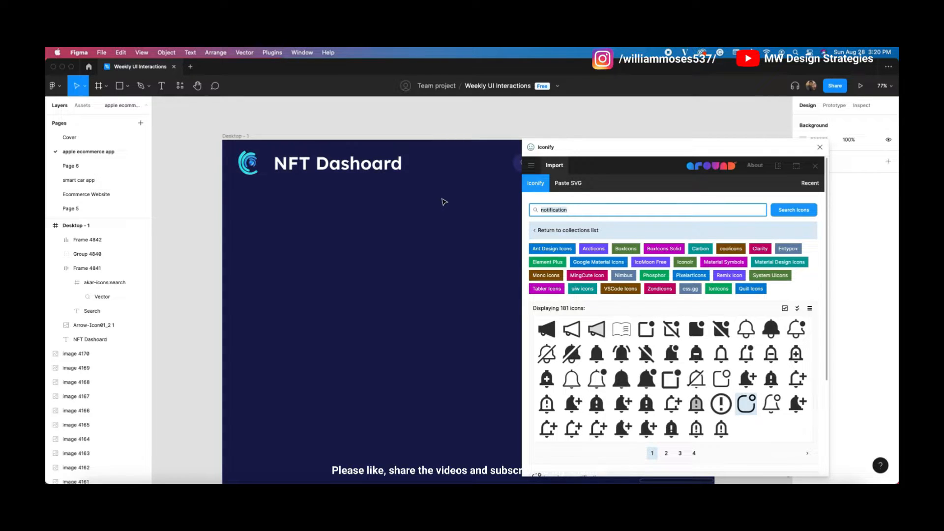
text(e)
key(Return)
scroll(617, 338, down, 1)
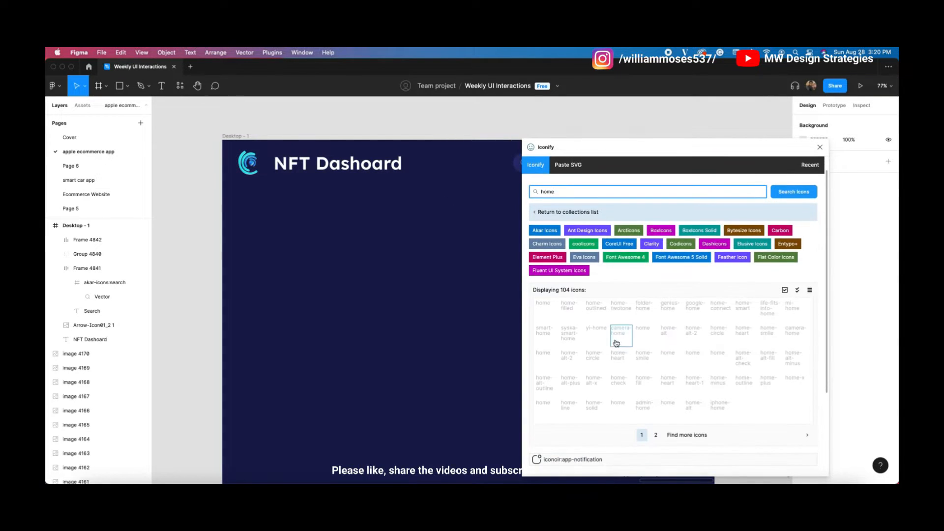
scroll(614, 246, up, 1)
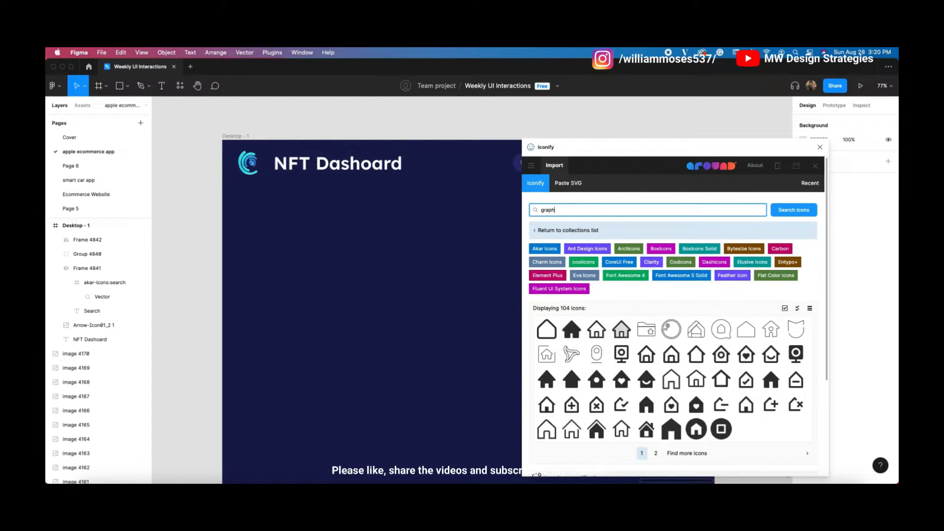
key(Return)
scroll(603, 340, down, 1)
scroll(603, 340, down, 1)
scroll(578, 220, up, 3)
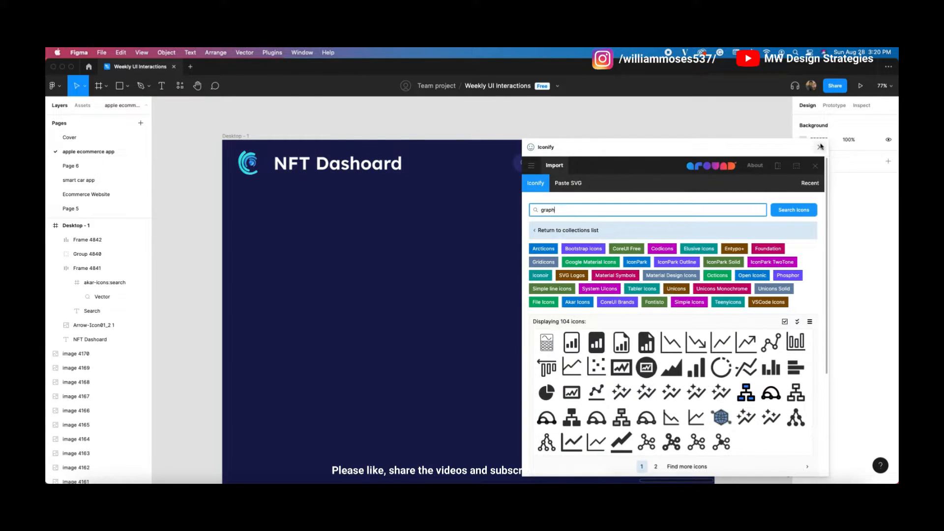
click(820, 147)
scroll(374, 275, left, 10)
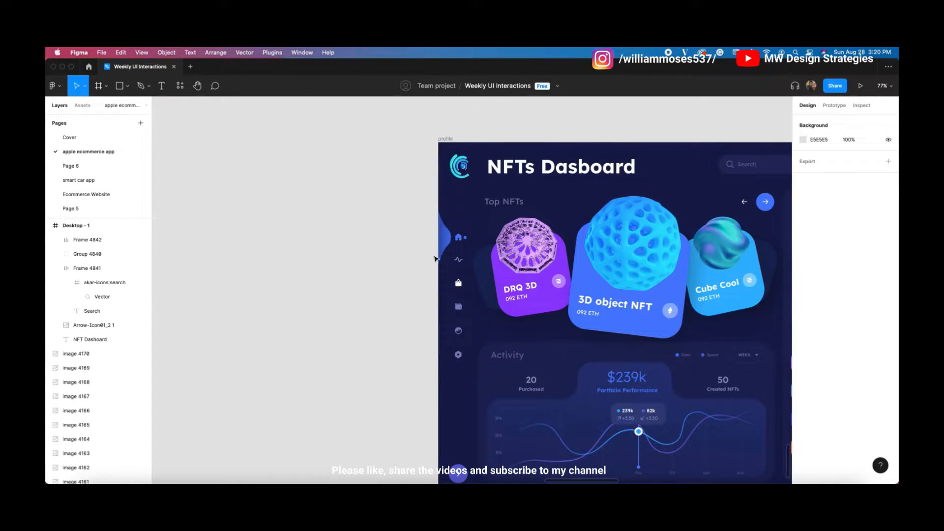
Step: Copy the reference sidebar's icons into the NFT Dashoard frame
drag(452, 209, 470, 392)
shift+click(445, 239)
click(381, 236)
drag(453, 209, 467, 392)
key(super+c)
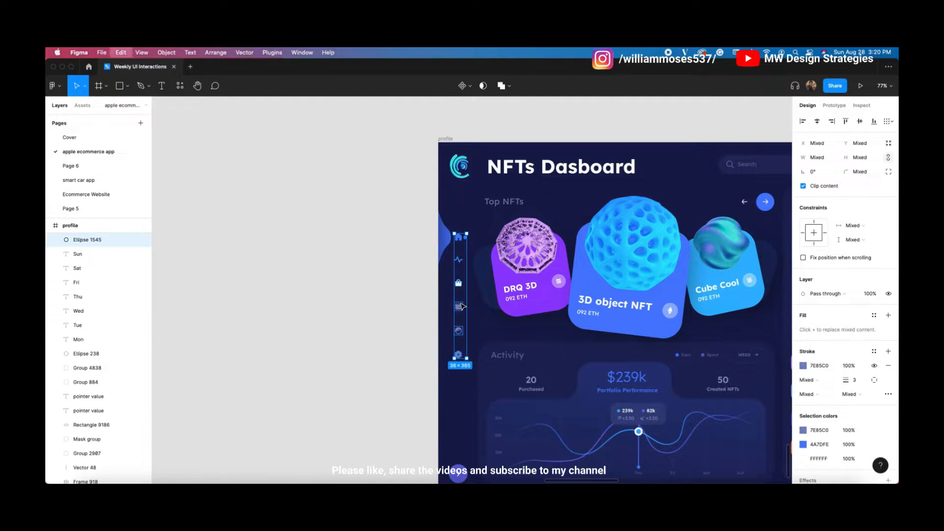
scroll(462, 306, right, 15)
click(406, 277)
key(super+v)
scroll(194, 238, left, 5)
click(200, 266)
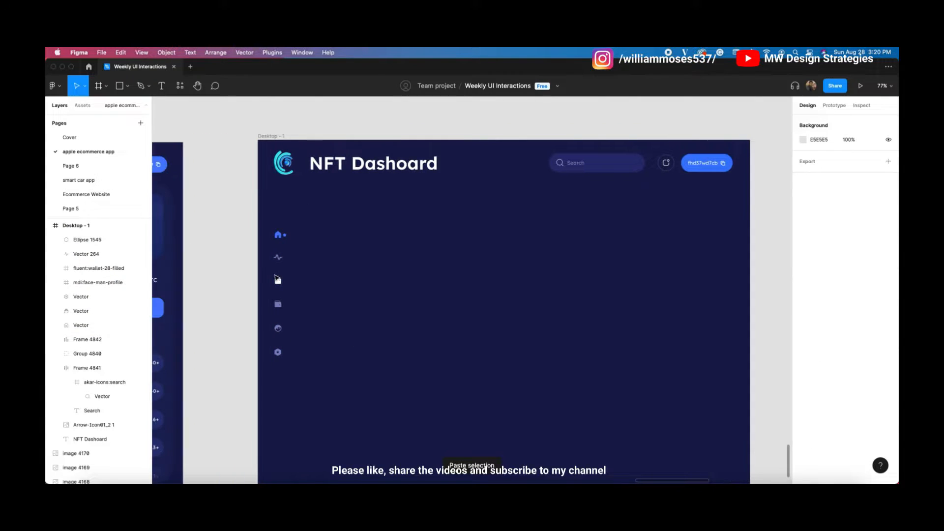
Step: Recolour the bag icon with the muted purple sampled from the wallet icon
click(277, 280)
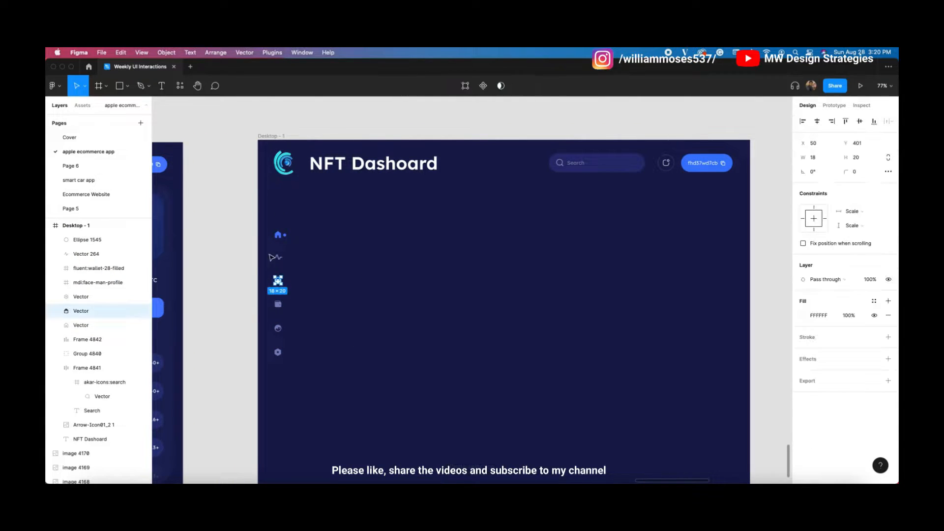
click(804, 314)
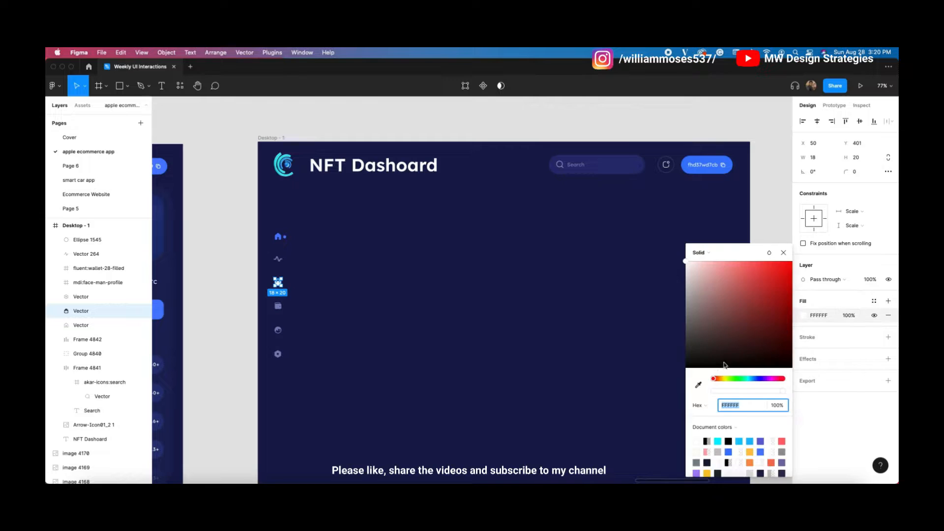
click(696, 389)
click(278, 306)
click(229, 249)
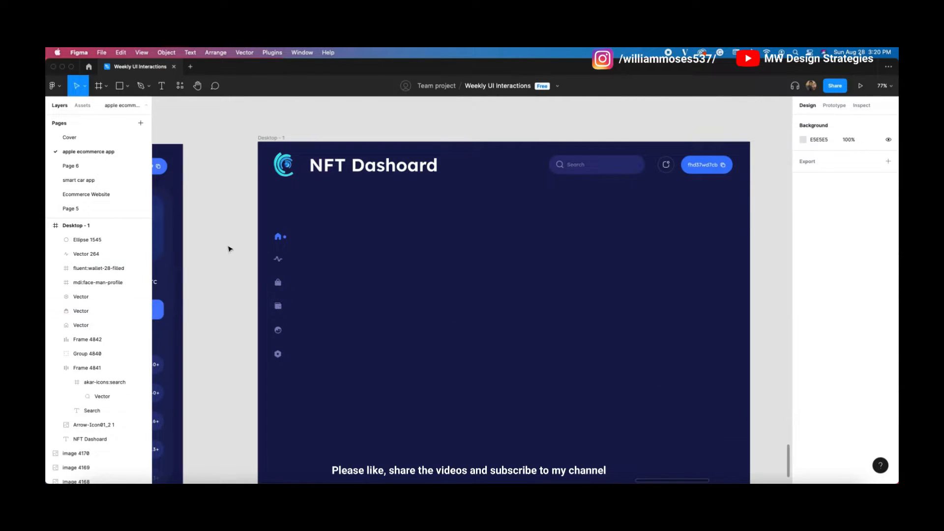
scroll(234, 238, up, 5)
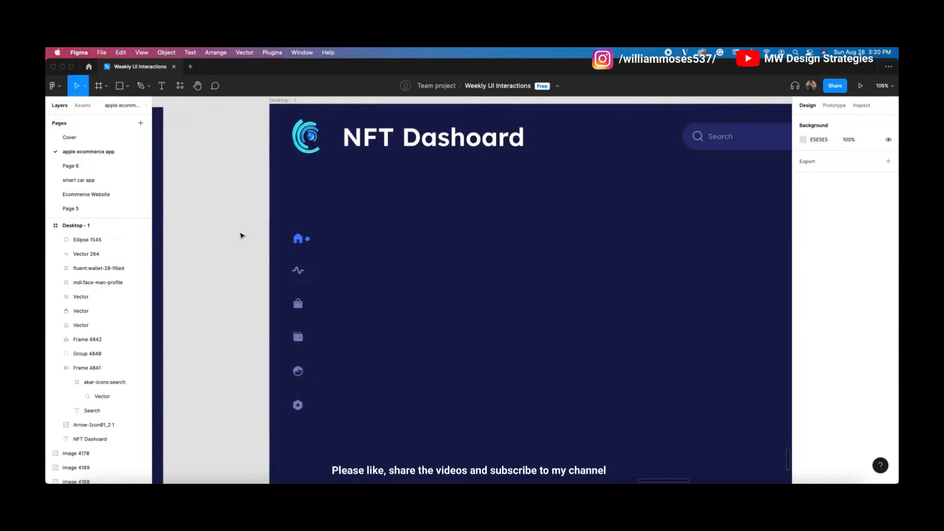
Step: Draw a three-point Pen path from the frame's left edge out beside the home icon
key(p)
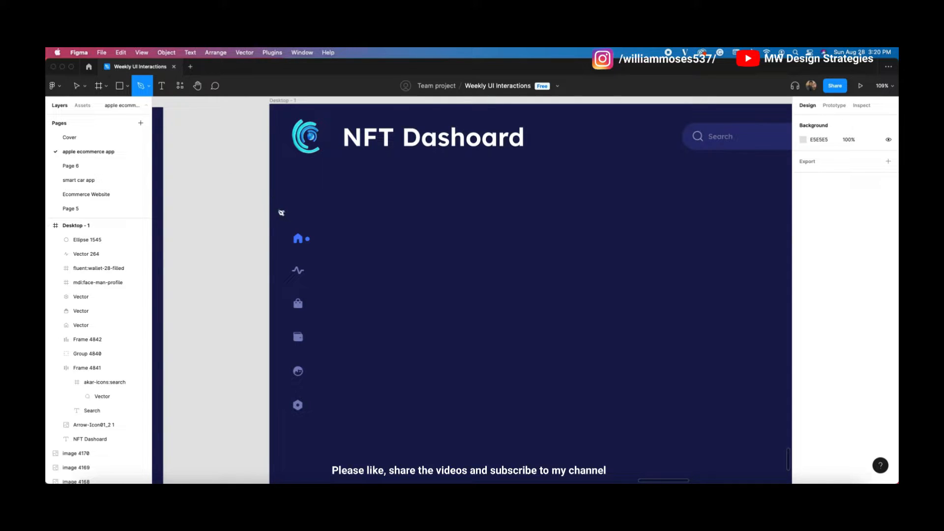
click(270, 203)
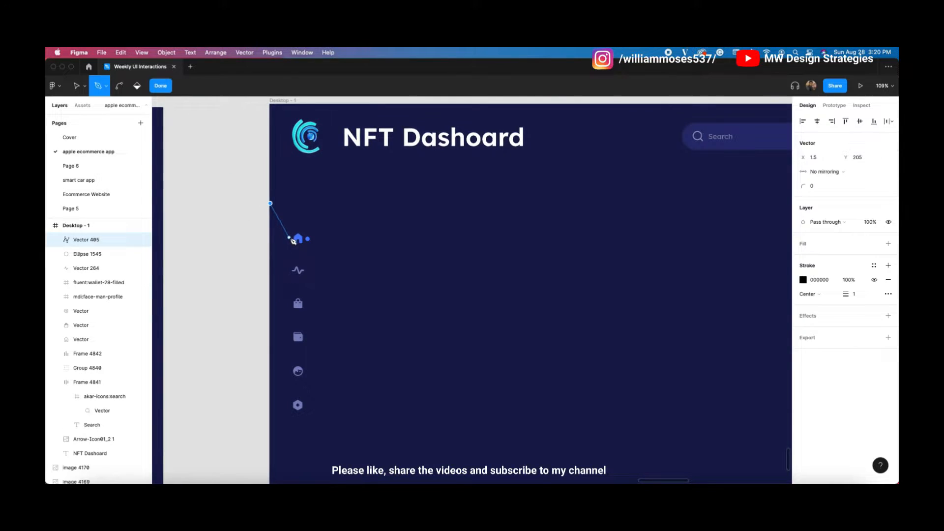
click(290, 238)
click(283, 250)
key(Escape)
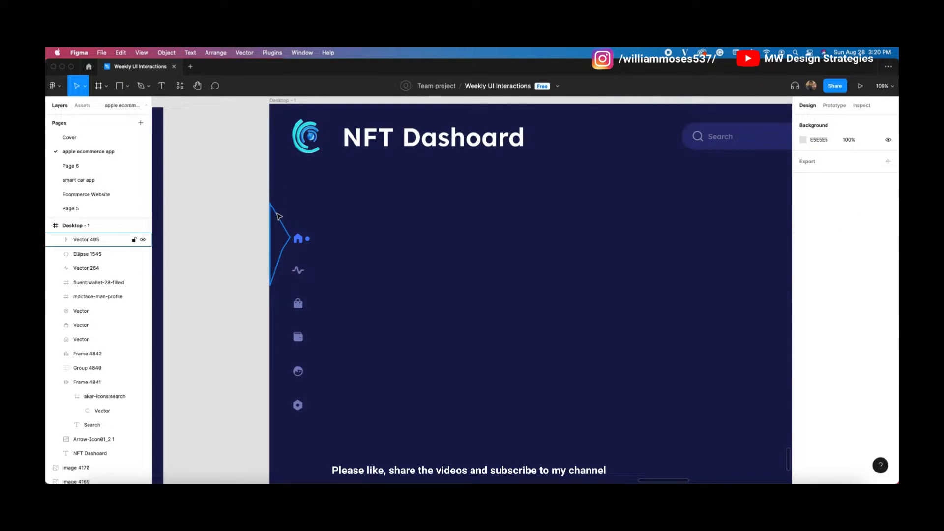
Step: Curve the path's points into a rounded bump and align its left edge with the frame
double_click(276, 214)
scroll(270, 200, up, 5)
click(273, 193)
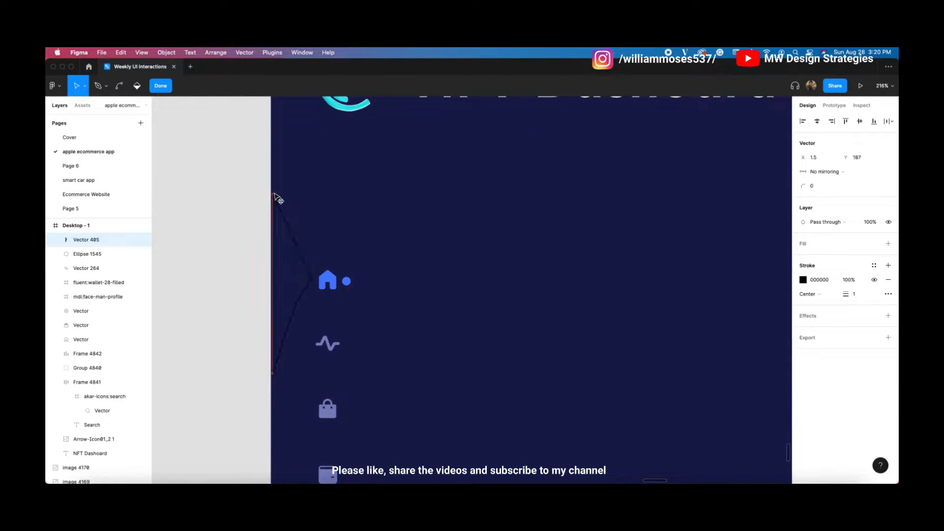
drag(273, 193, 273, 189)
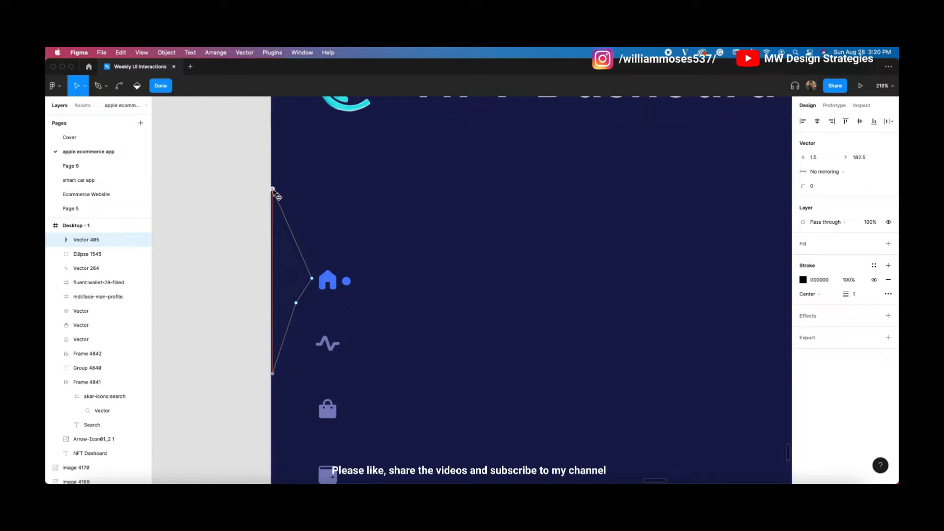
drag(294, 237, 296, 253)
super+click(312, 279)
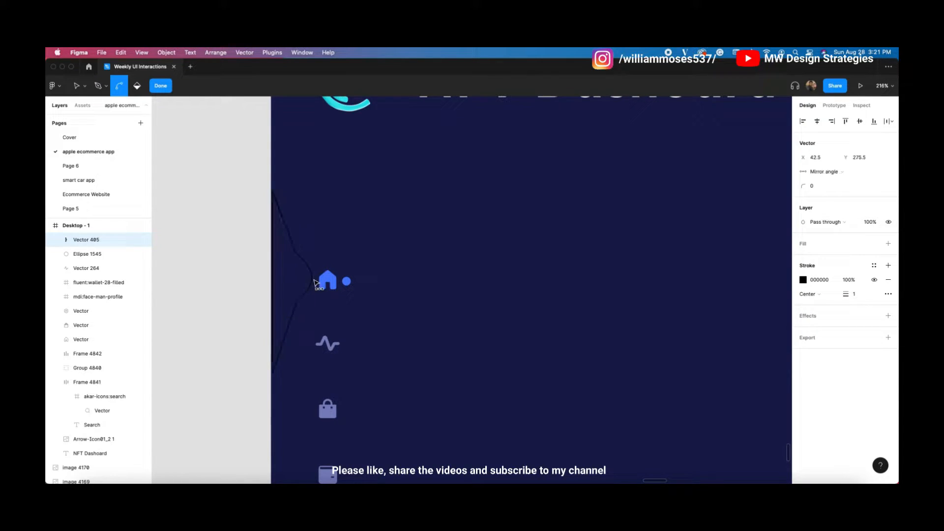
click(297, 254)
super+click(297, 304)
key(Escape)
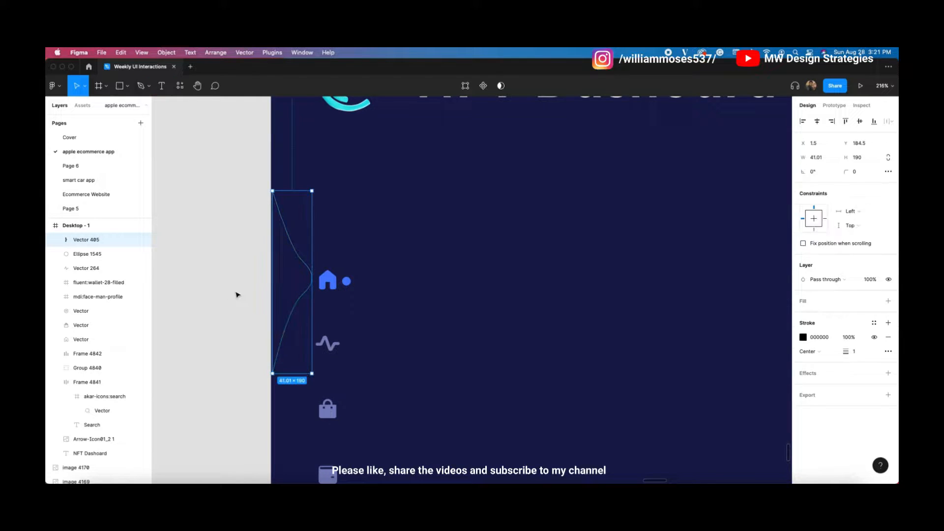
drag(274, 284, 271, 284)
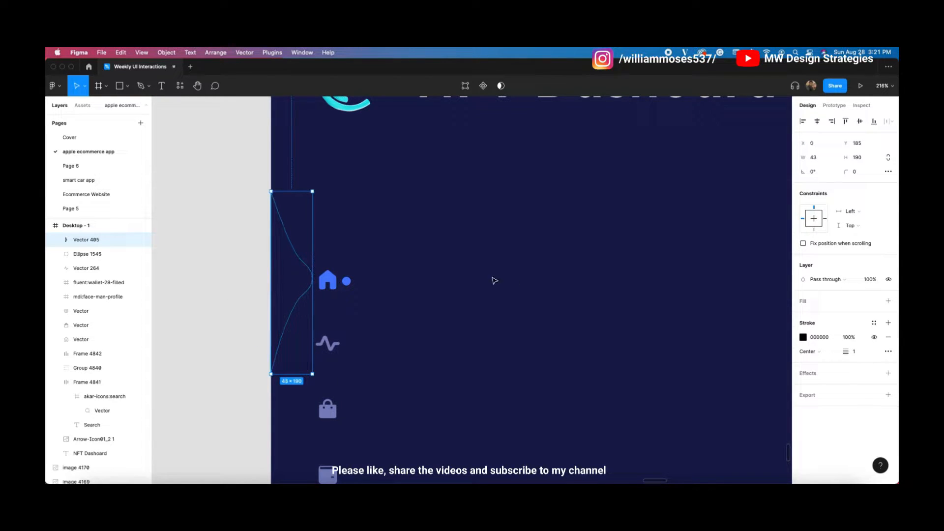
Step: Fill the bump with the home icon's blue and hide its stroke
click(816, 301)
click(874, 350)
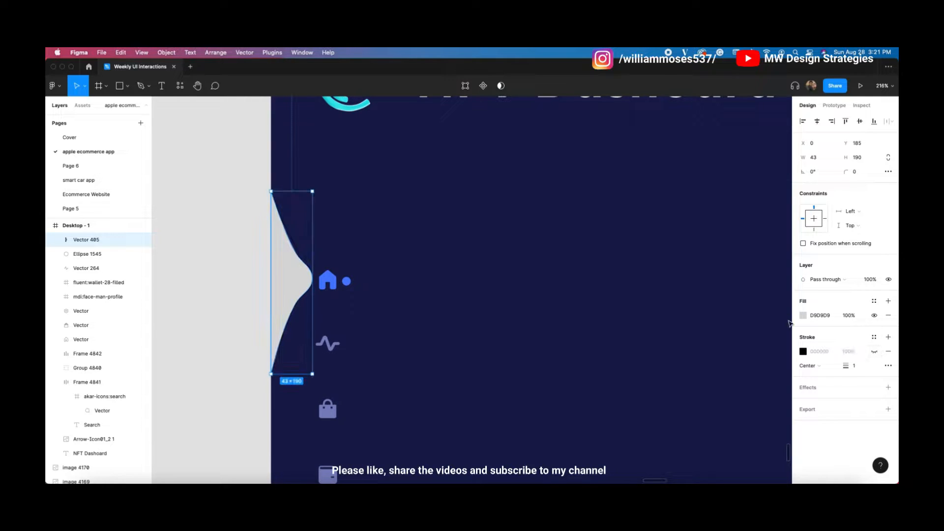
click(803, 316)
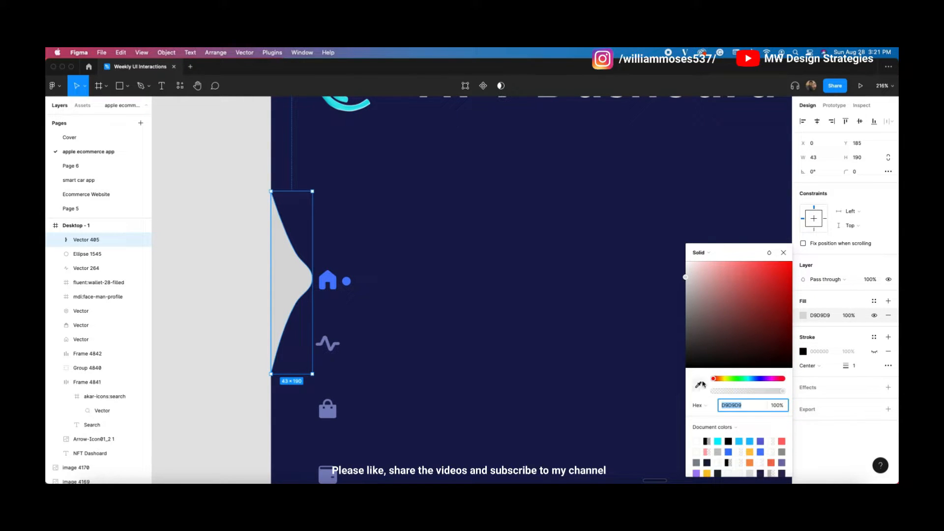
click(699, 386)
click(328, 280)
click(247, 259)
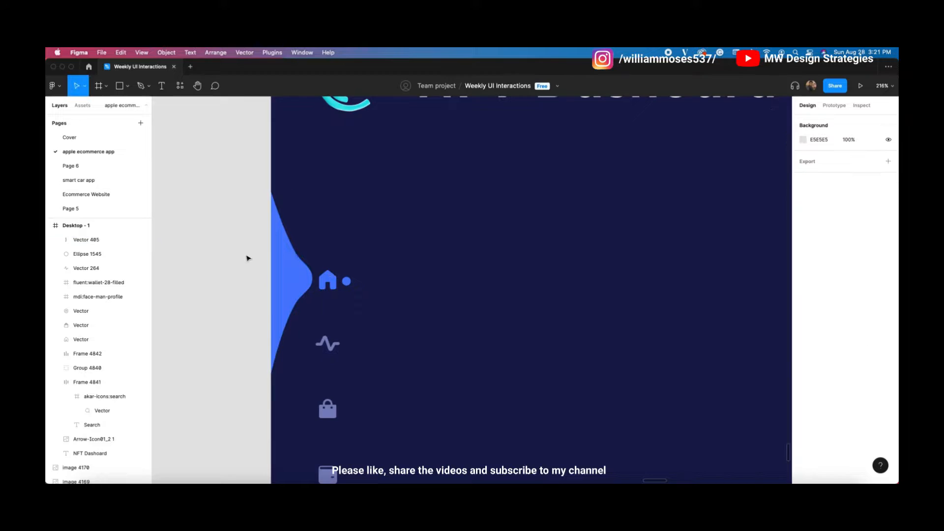
scroll(247, 258, down, 5)
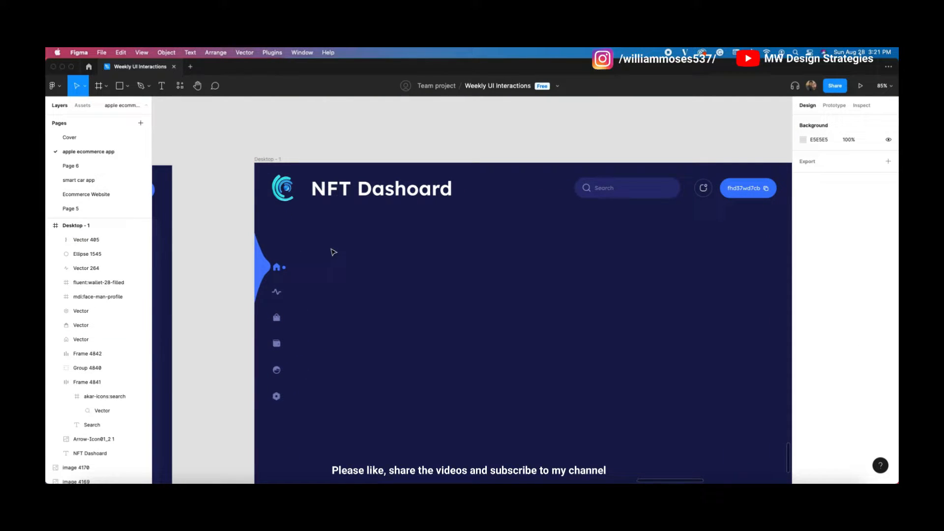
drag(441, 274, 433, 240)
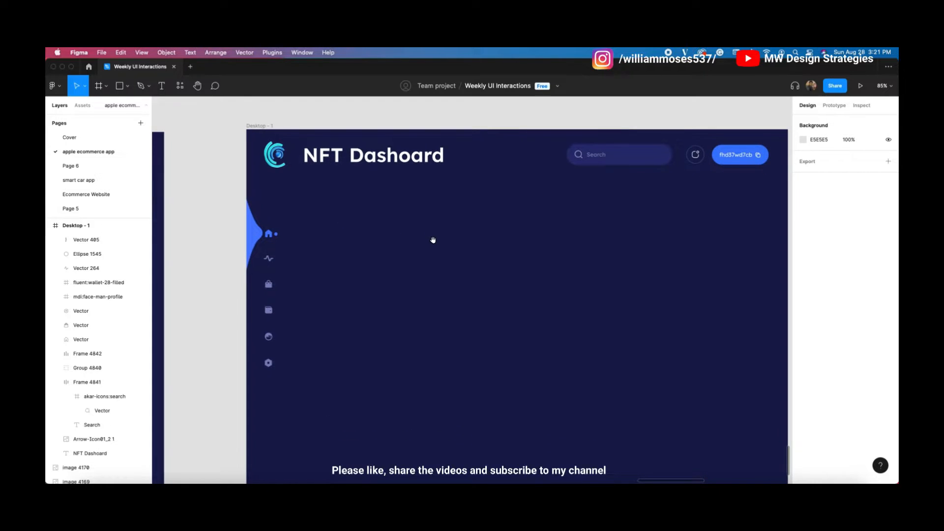
scroll(394, 257, down, 1)
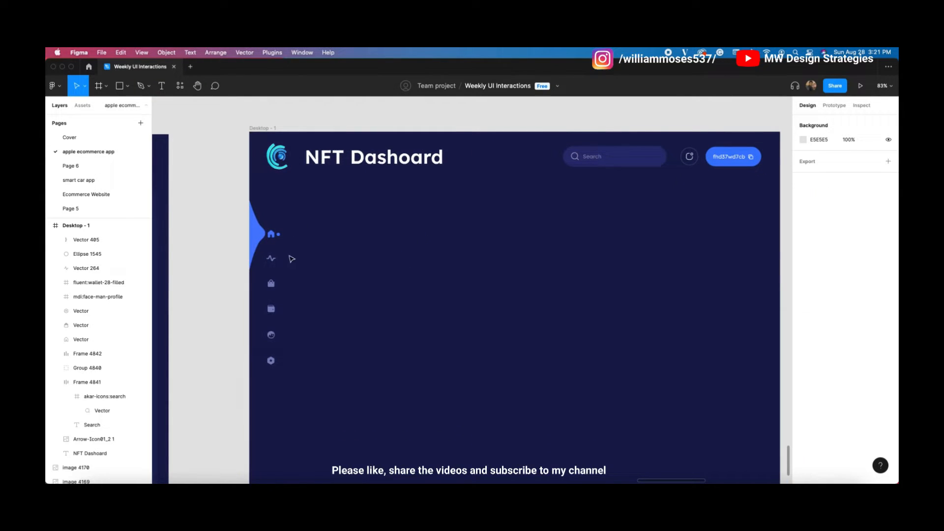
Step: Draw a circle with the Ellipse tool at the dashboard frame's bottom-left corner
click(261, 236)
click(415, 261)
scroll(466, 257, right, 2)
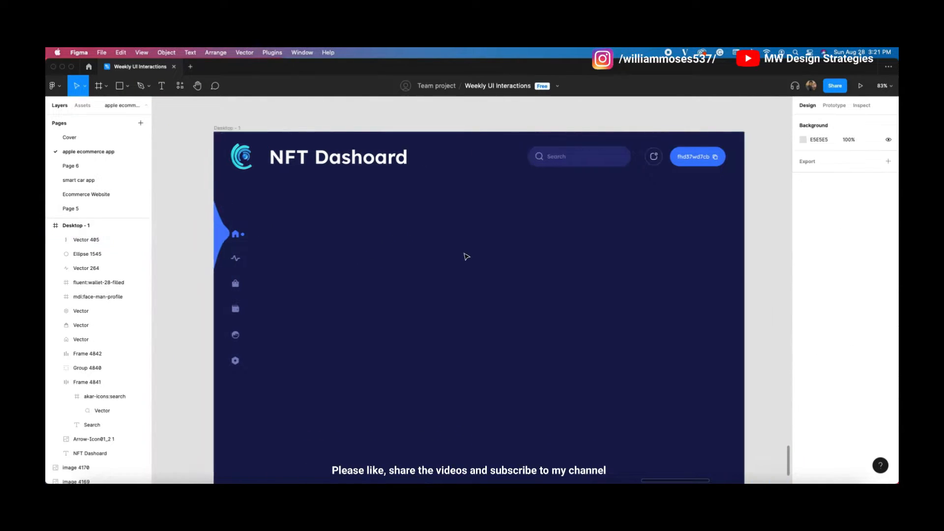
drag(290, 334, 350, 278)
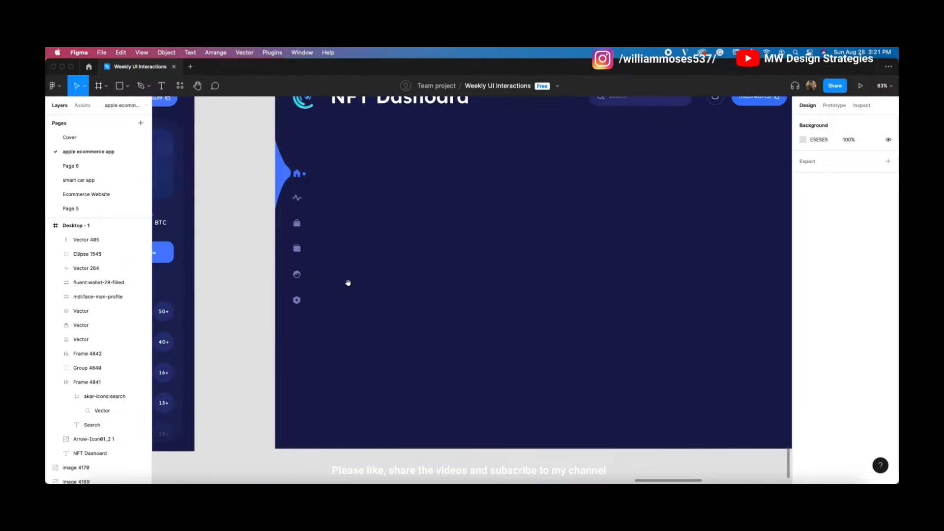
click(126, 86)
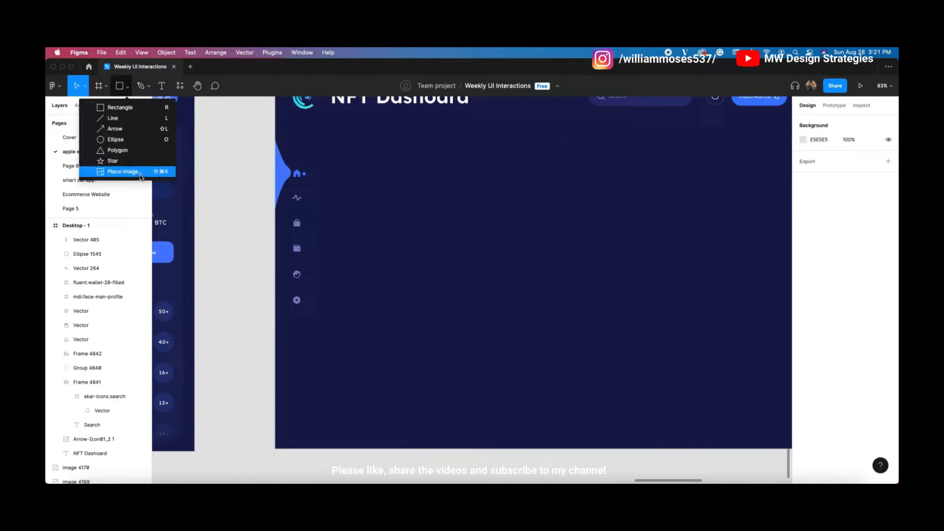
click(118, 139)
scroll(325, 356, down, 5)
scroll(324, 355, right, 4)
scroll(246, 324, left, 2)
scroll(176, 302, up, 2)
scroll(176, 302, left, 4)
scroll(362, 281, up, 5)
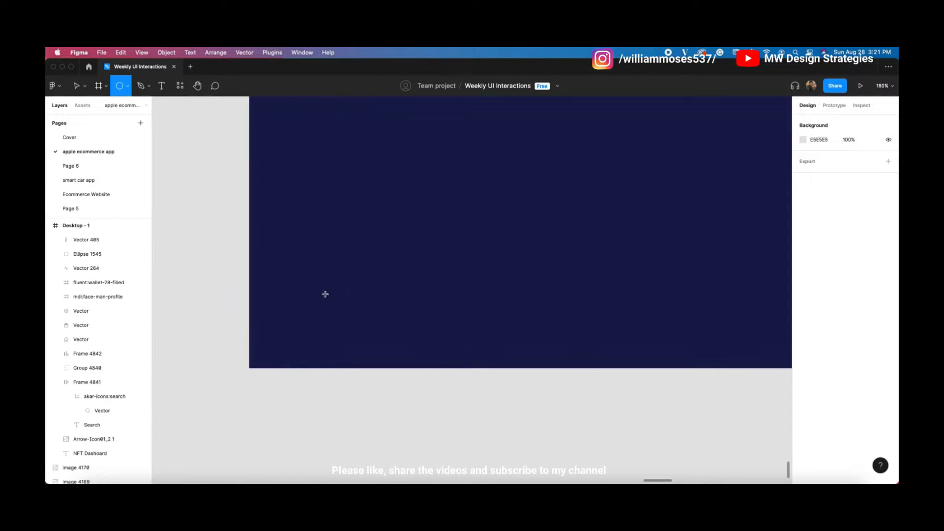
mouse_move(278, 301)
mouse_down()
mouse_move(323, 355)
mouse_move(300, 335)
mouse_up()
Step: Fill the new 61×61 circle with 6165D7 from the document colours
scroll(298, 331, down, 4)
drag(378, 321, 500, 317)
scroll(390, 352, right, 4)
click(387, 362)
scroll(367, 361, down, 4)
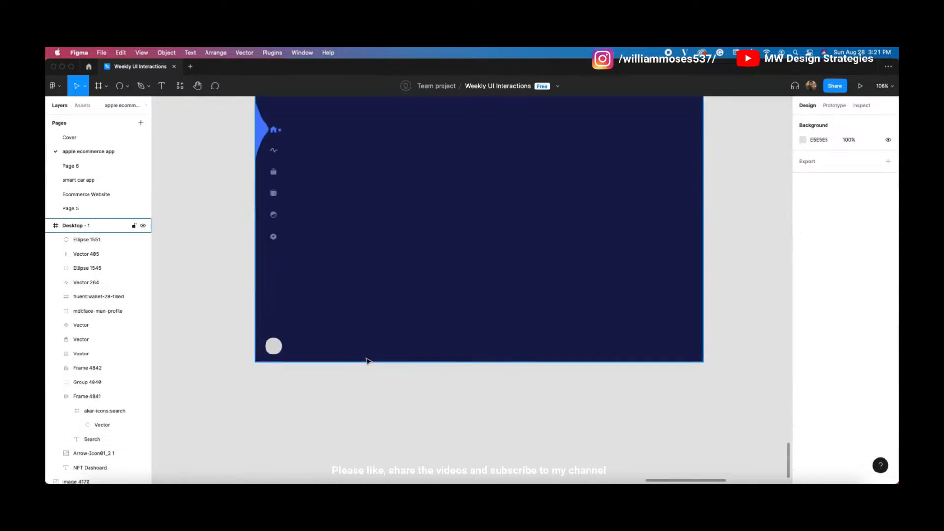
scroll(385, 348, up, 4)
scroll(388, 347, down, 3)
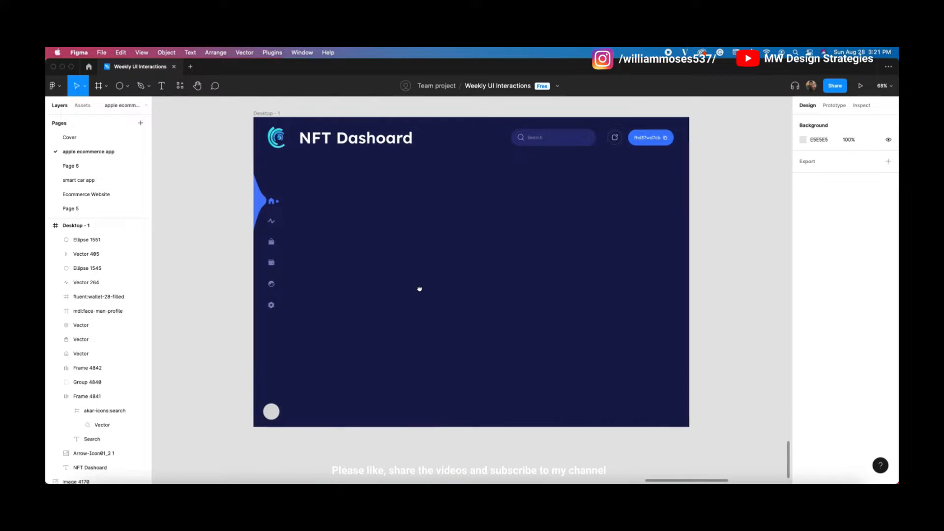
click(269, 419)
click(802, 315)
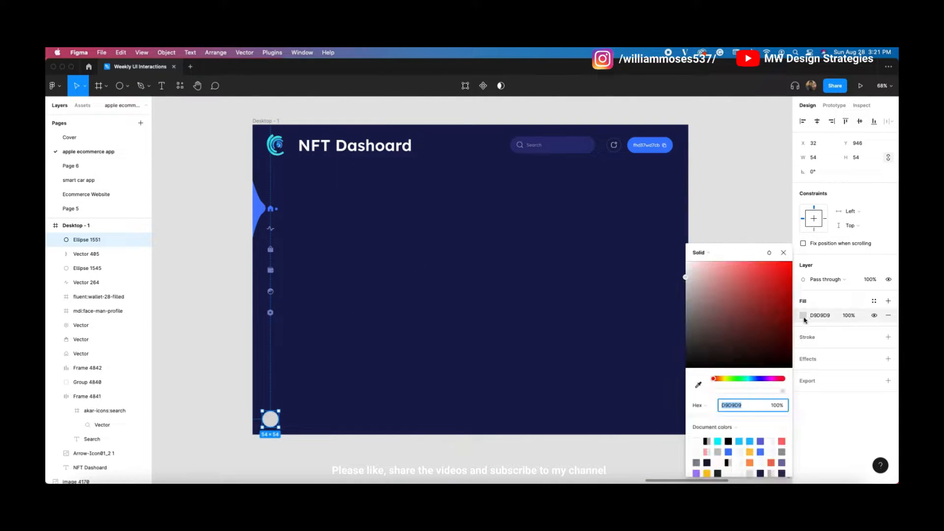
click(761, 442)
click(516, 376)
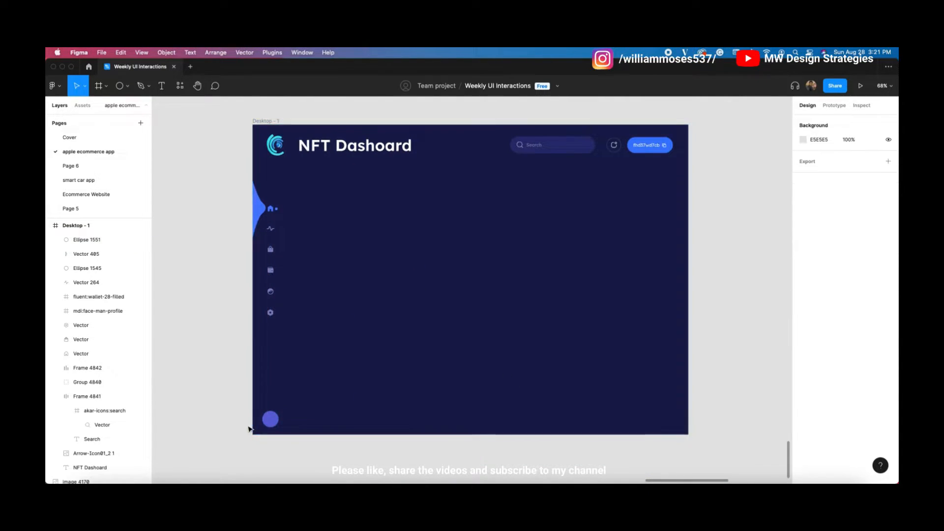
scroll(251, 428, up, 5)
click(277, 416)
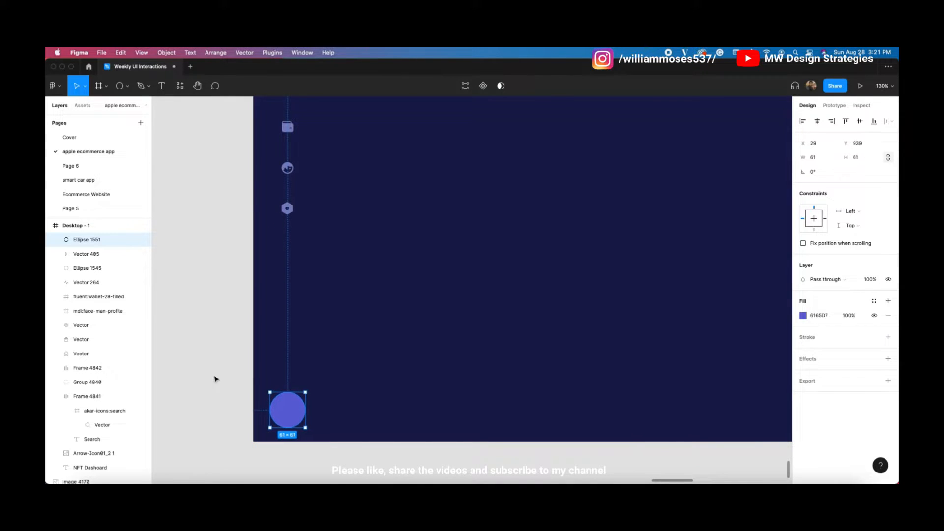
click(215, 379)
Step: Search Iconify for 'forward' and import the ic:outline-arrow-forward-ios icon
right_click(220, 337)
mouse_move(241, 411)
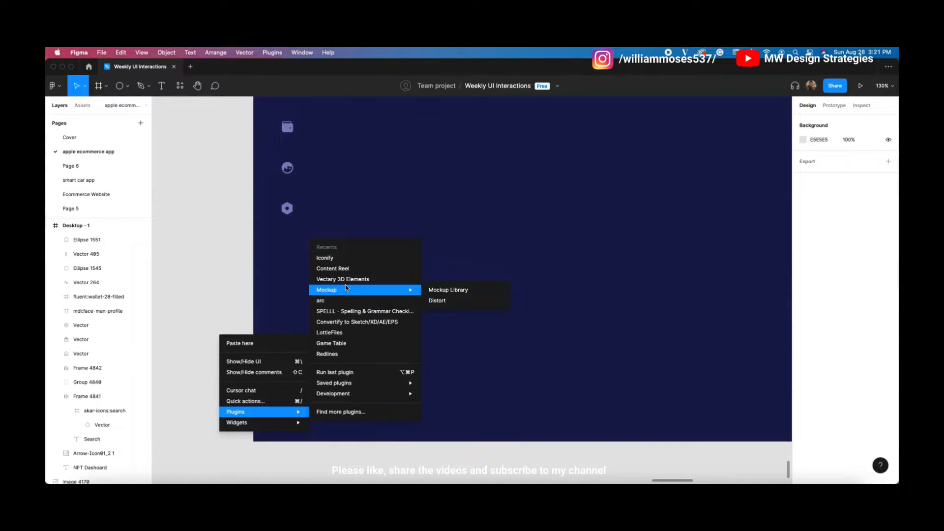
click(348, 257)
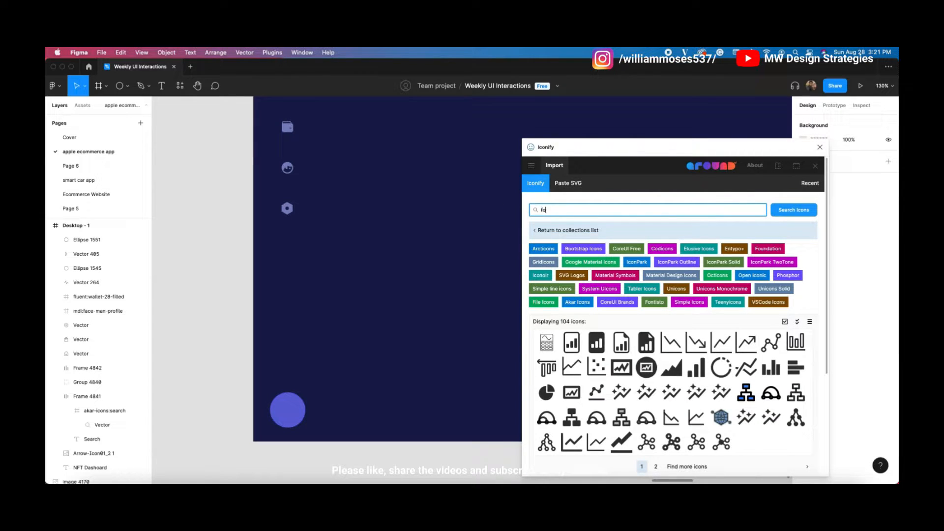
key(Return)
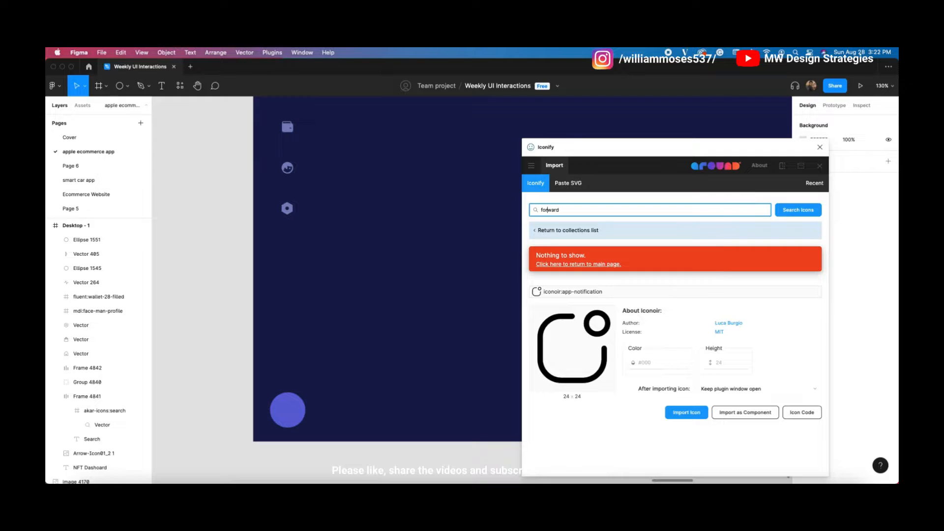
key(Return)
scroll(679, 389, down, 2)
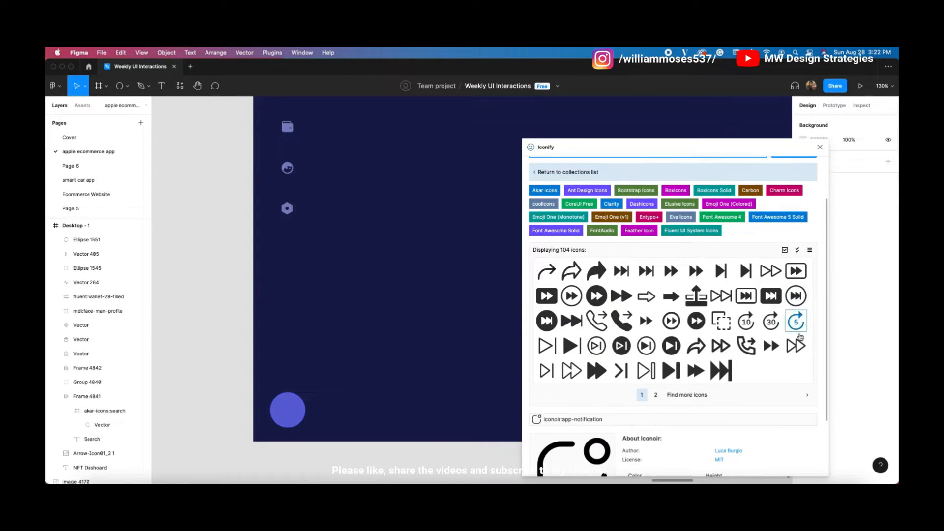
click(684, 394)
scroll(682, 336, down, 2)
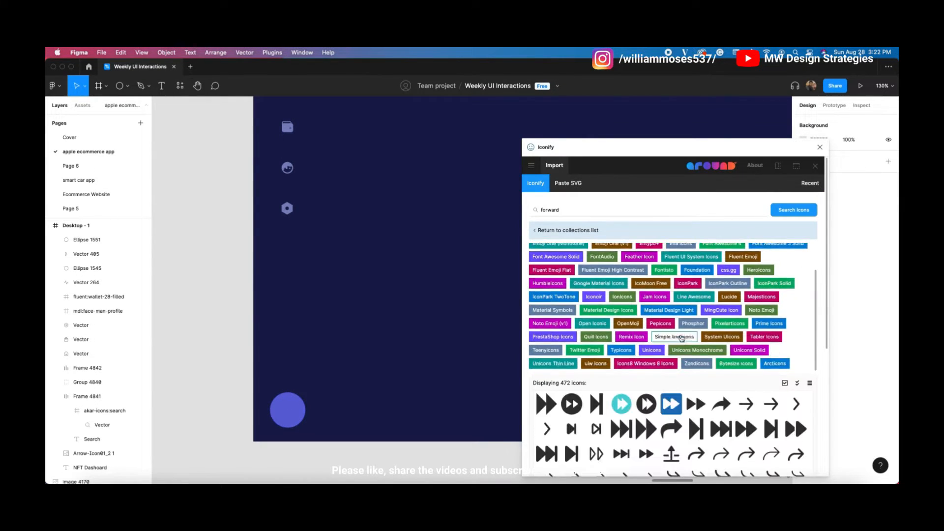
scroll(681, 336, down, 3)
scroll(639, 379, down, 2)
click(636, 372)
click(651, 372)
click(596, 346)
scroll(708, 344, down, 2)
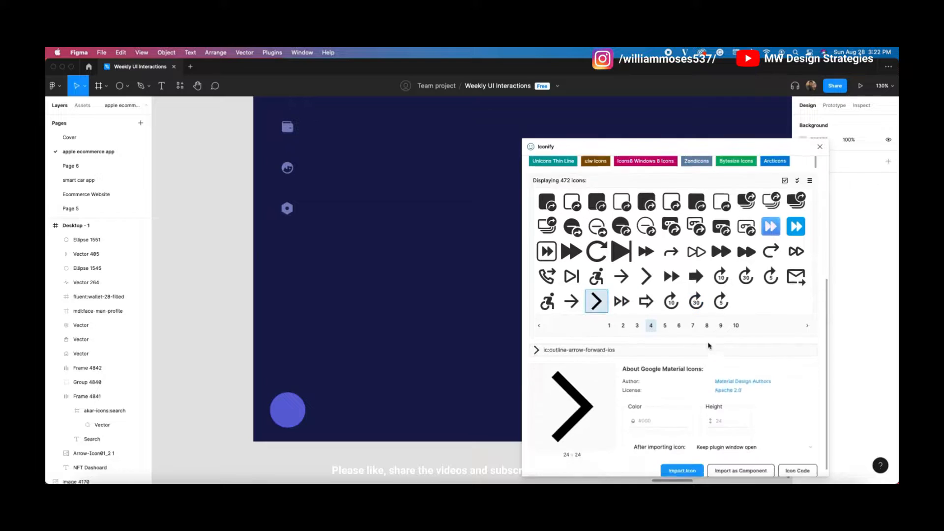
click(688, 467)
click(820, 146)
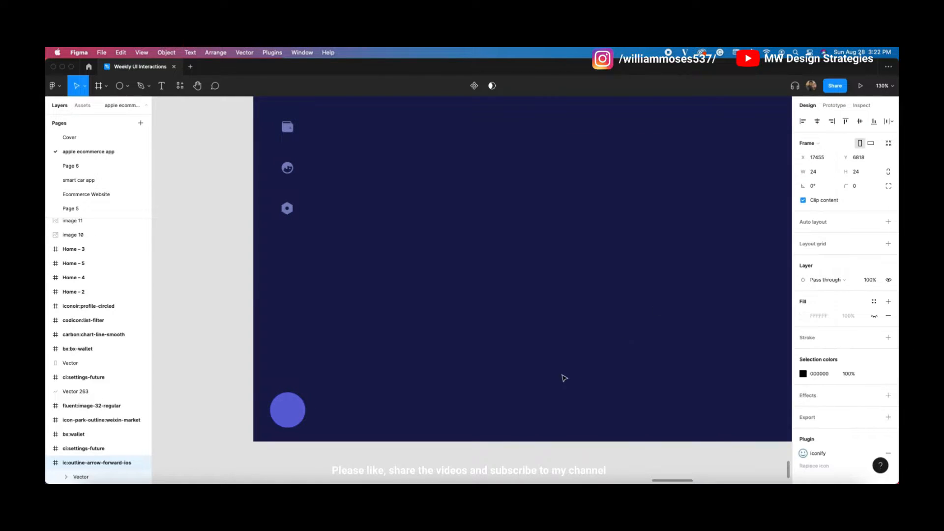
Step: Move the arrow into the blue circle, make it FFFFFF, and group them as Group 4841
scroll(422, 371, down, 2)
drag(664, 353, 316, 346)
drag(632, 295, 376, 396)
scroll(636, 298, left, 6)
click(804, 446)
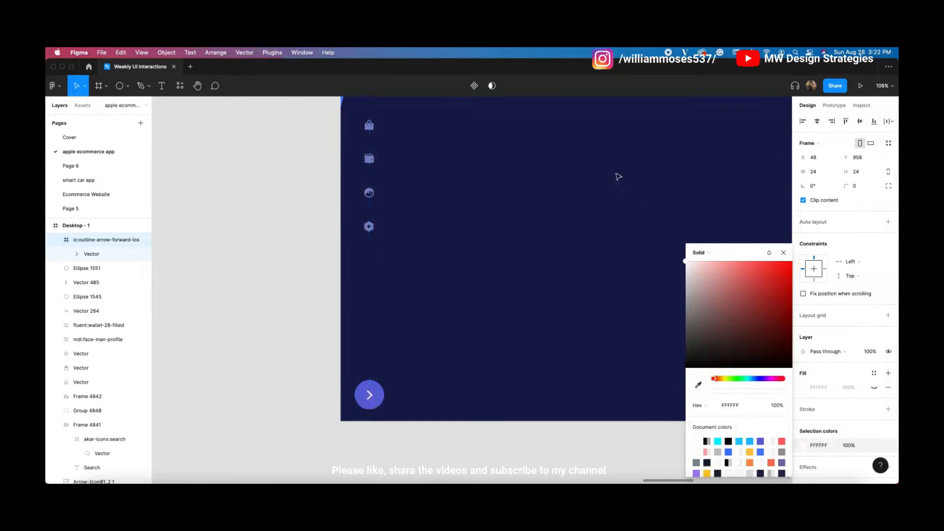
click(368, 357)
scroll(301, 358, down, 5)
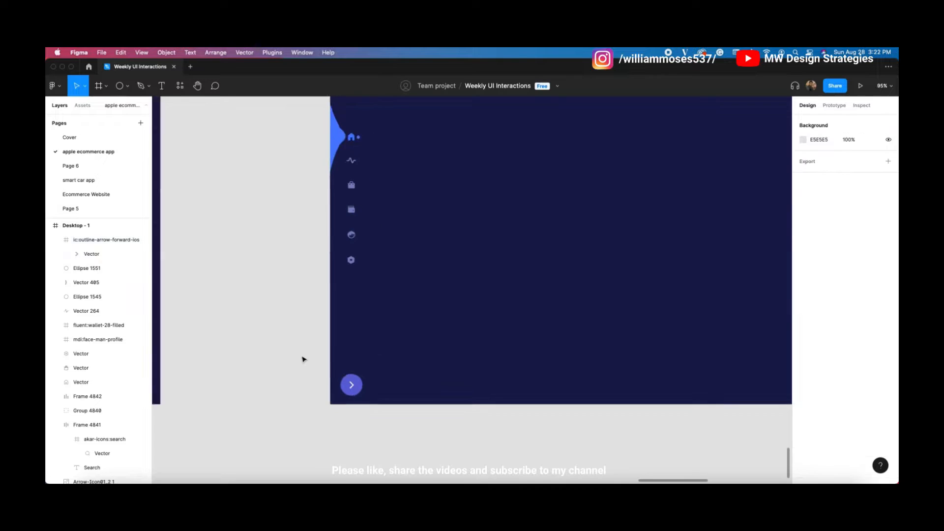
drag(308, 364, 349, 396)
key(super+g)
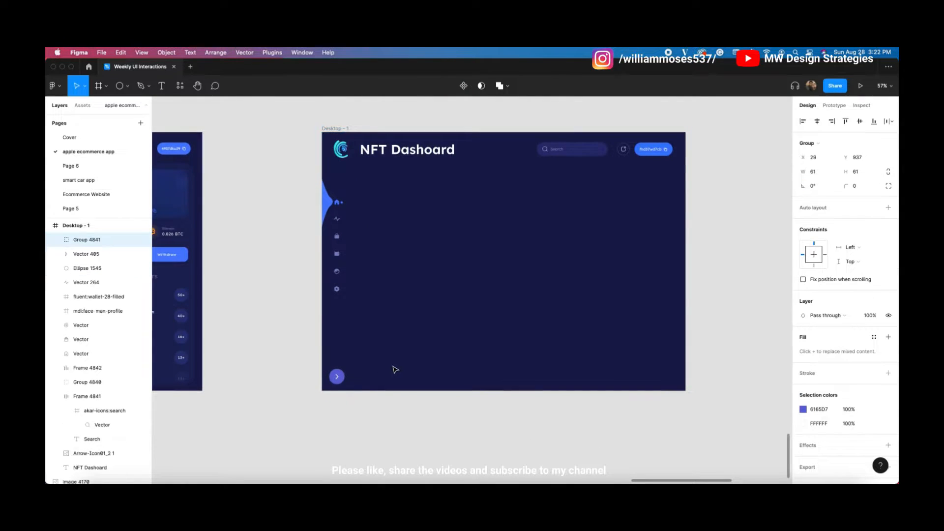
Step: Add a 'Top NFTs' text layer below the dashboard header
scroll(395, 370, right, 4)
click(526, 296)
drag(284, 263, 314, 274)
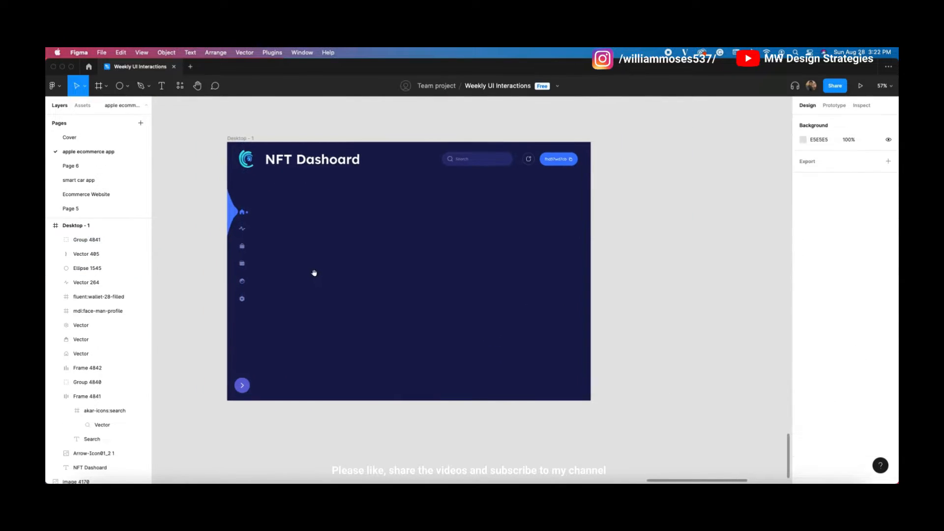
scroll(316, 275, up, 3)
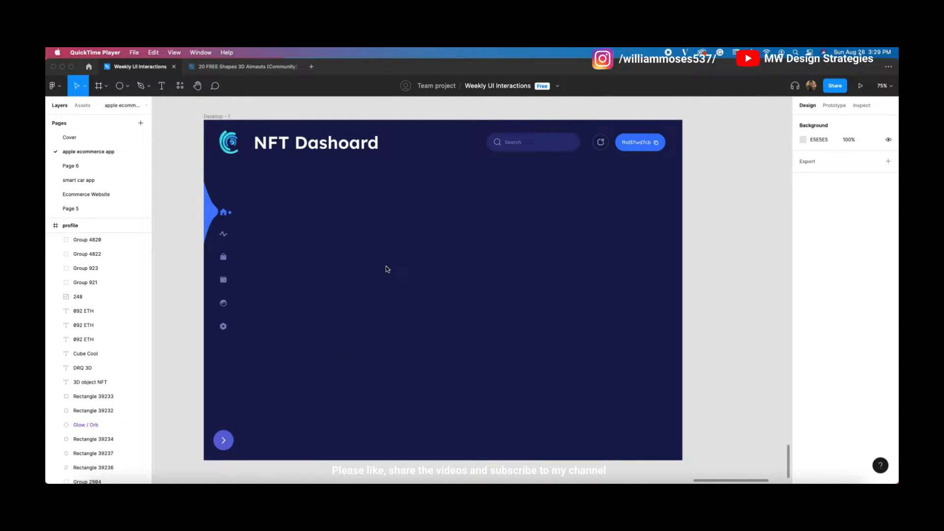
click(384, 269)
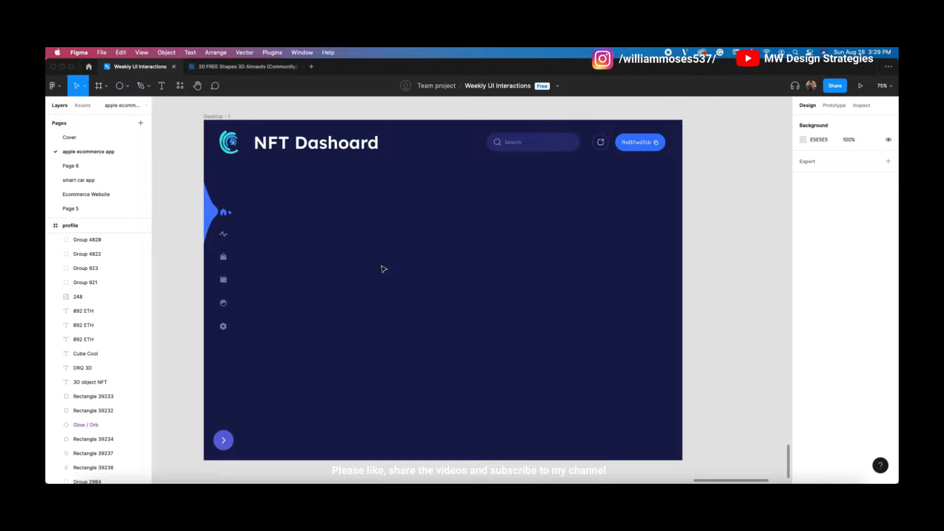
drag(382, 268, 392, 270)
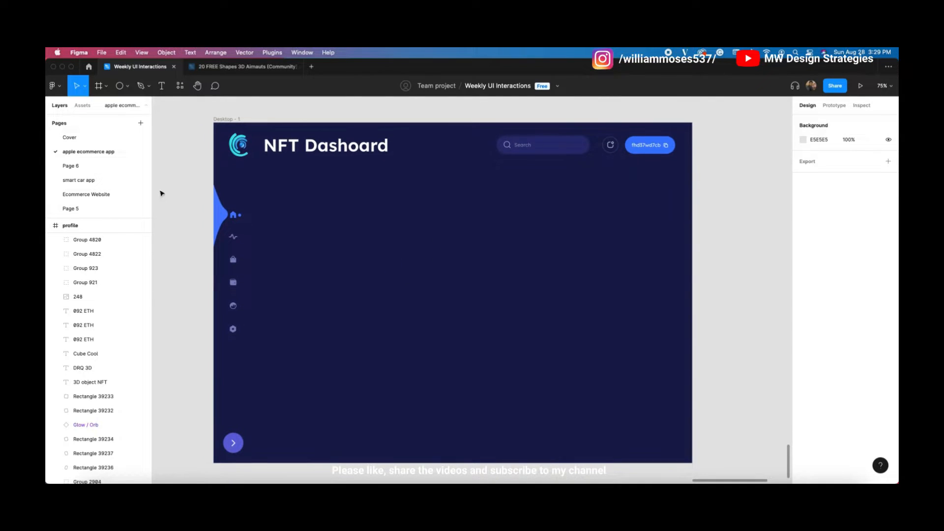
scroll(242, 196, up, 3)
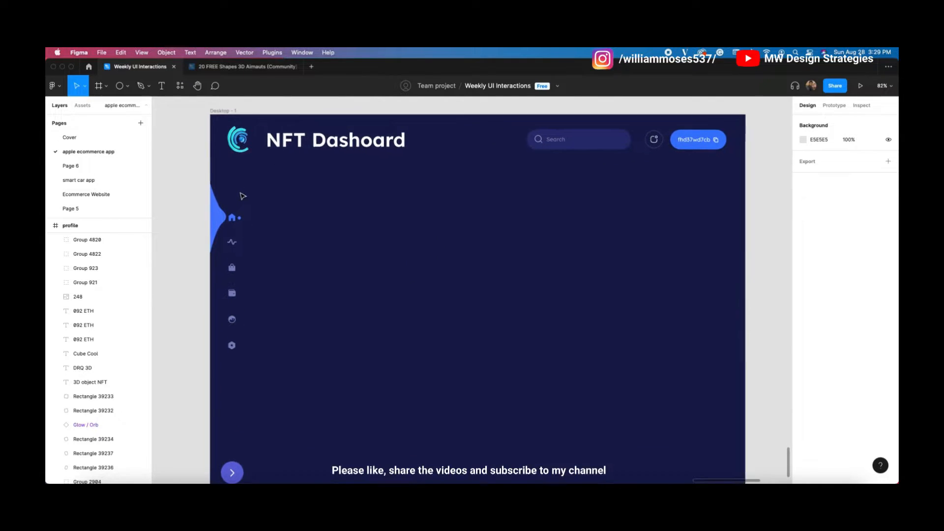
click(128, 86)
click(129, 108)
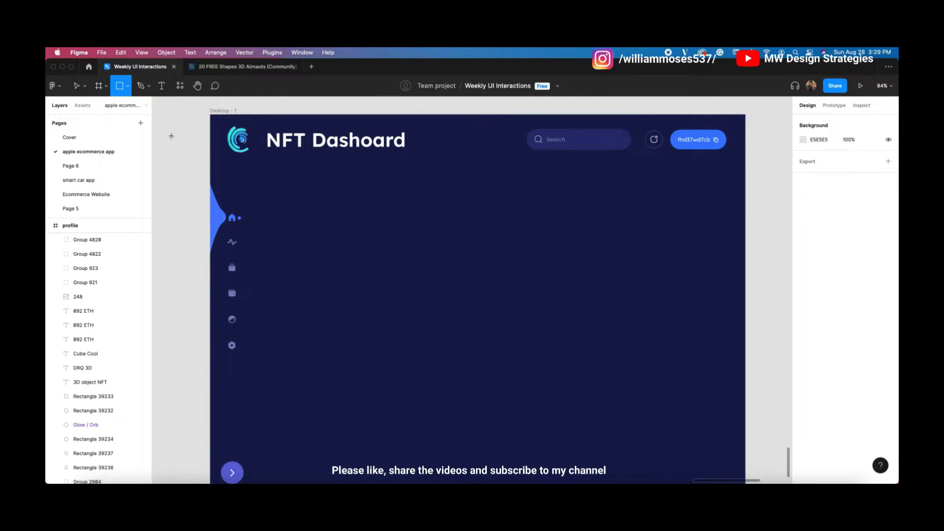
key(Escape)
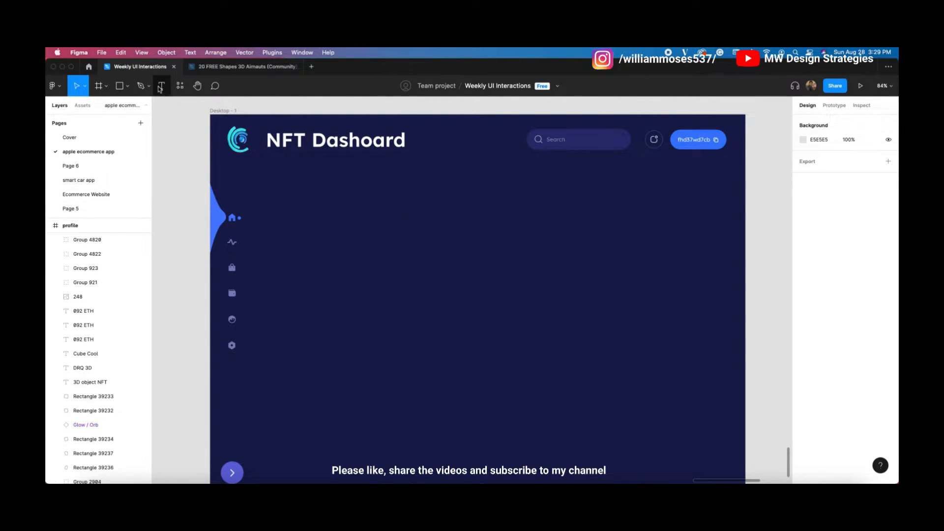
click(161, 86)
click(285, 188)
text(Top NFT)
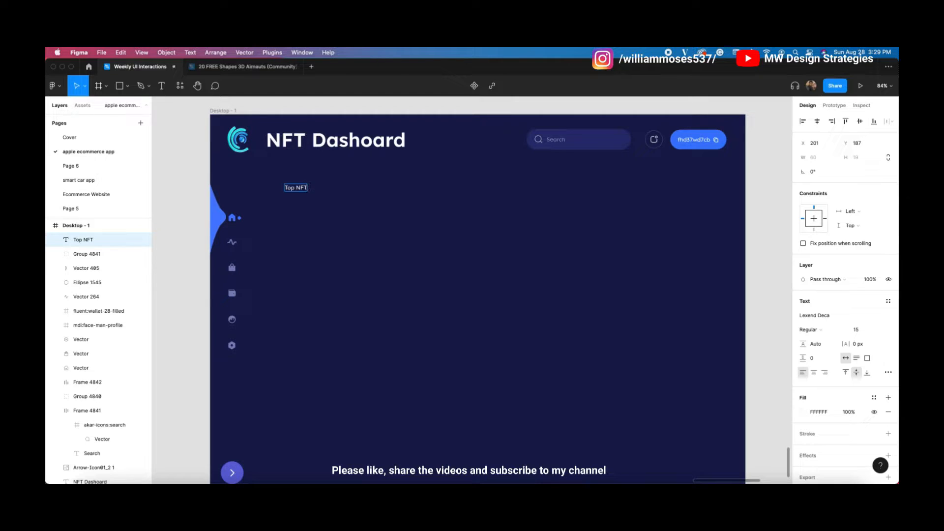
click(478, 206)
Step: Set the heading to 24 px, move it into place, and dim its white fill to about 51% opacity
click(865, 332)
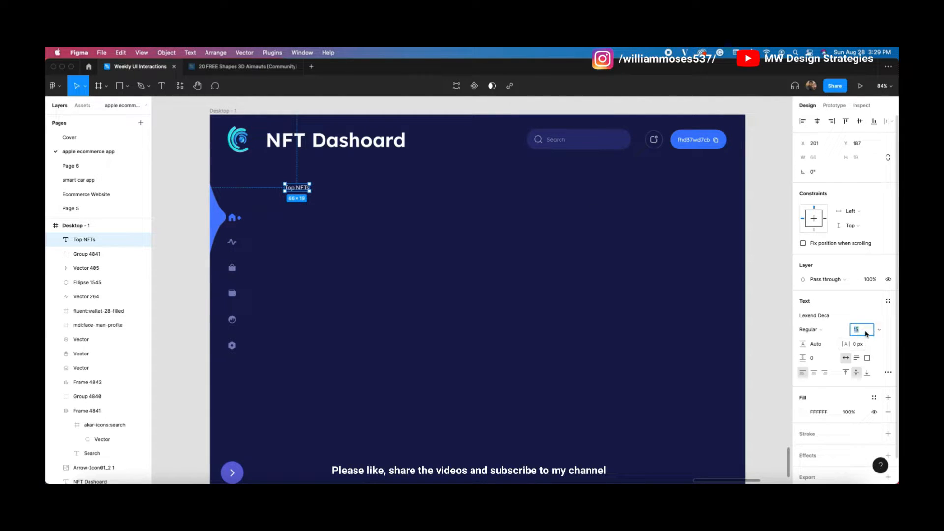
key(Up)
key(Up)
key(Up)
key(Up)
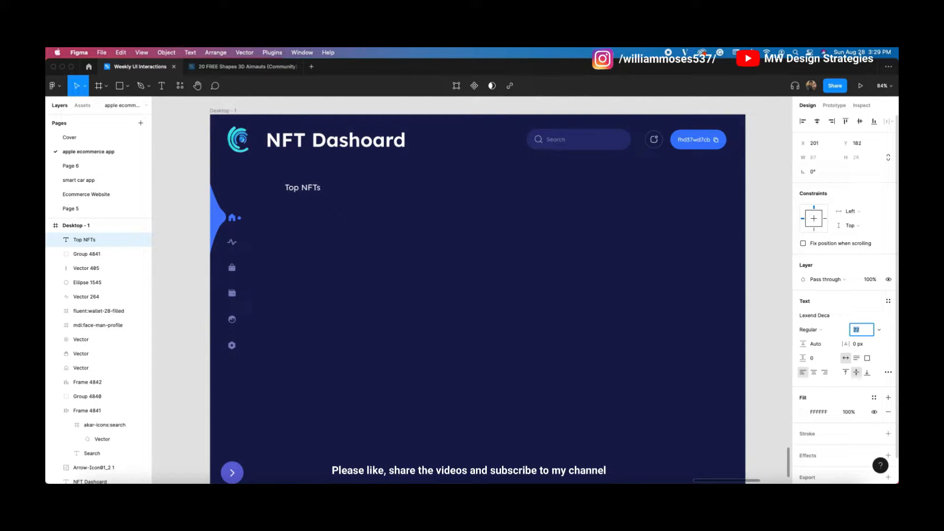
key(Up)
key(Up)
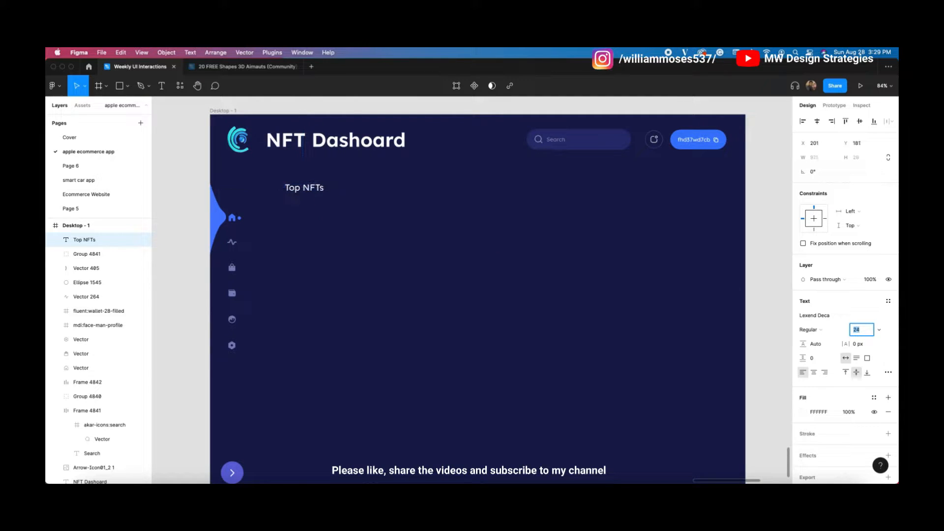
drag(323, 191, 318, 186)
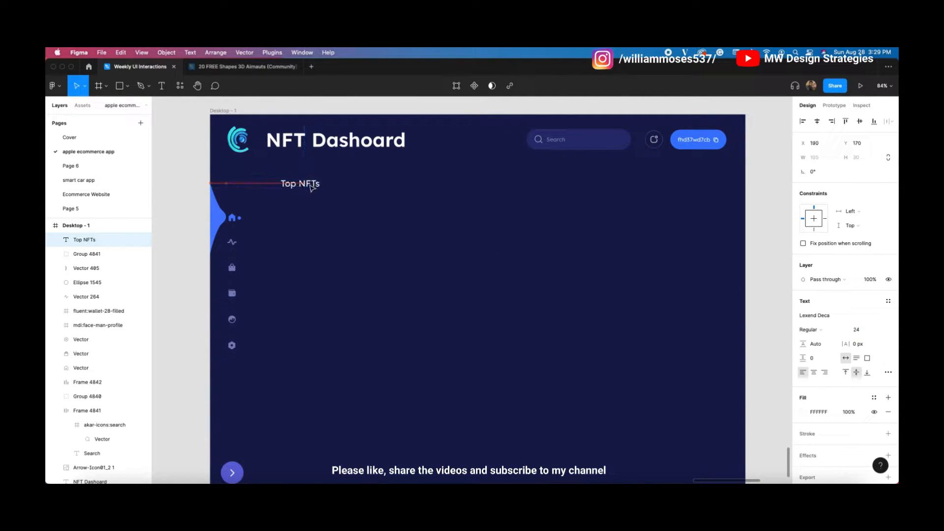
click(807, 414)
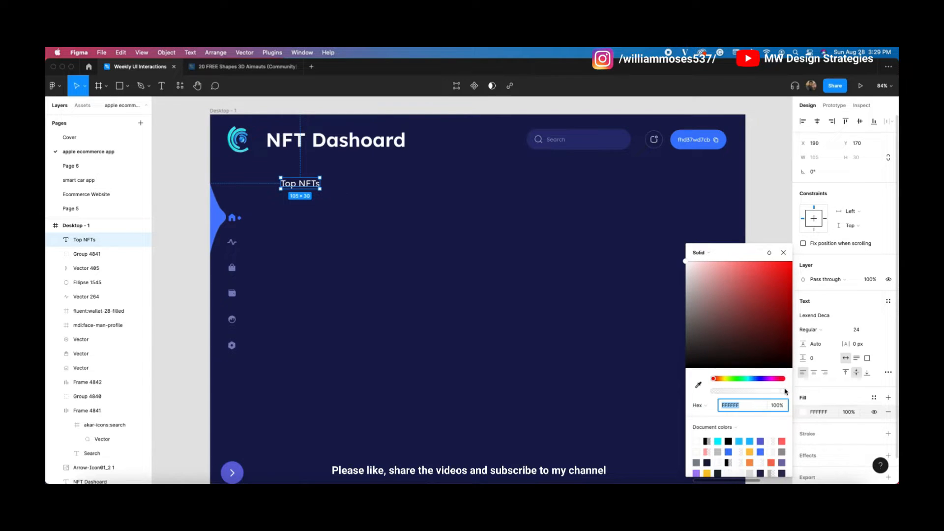
drag(723, 309, 667, 221)
drag(778, 390, 756, 391)
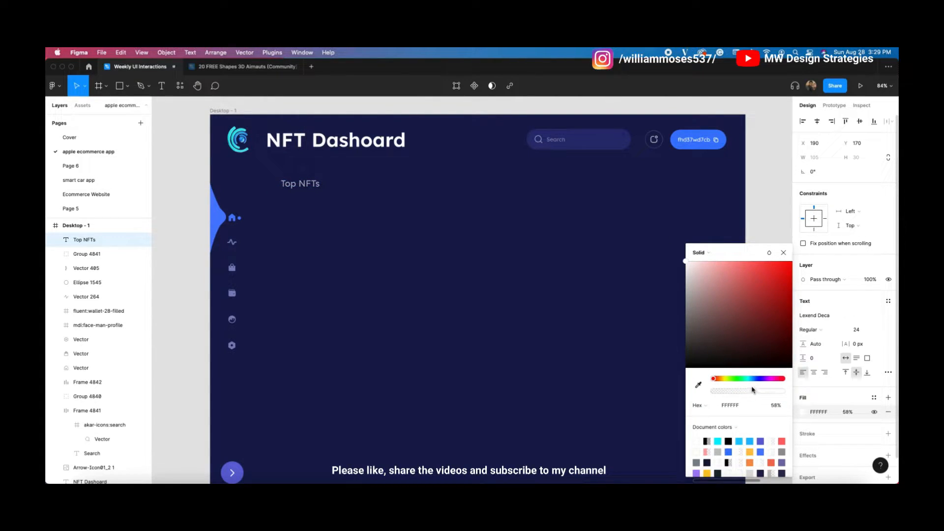
click(656, 330)
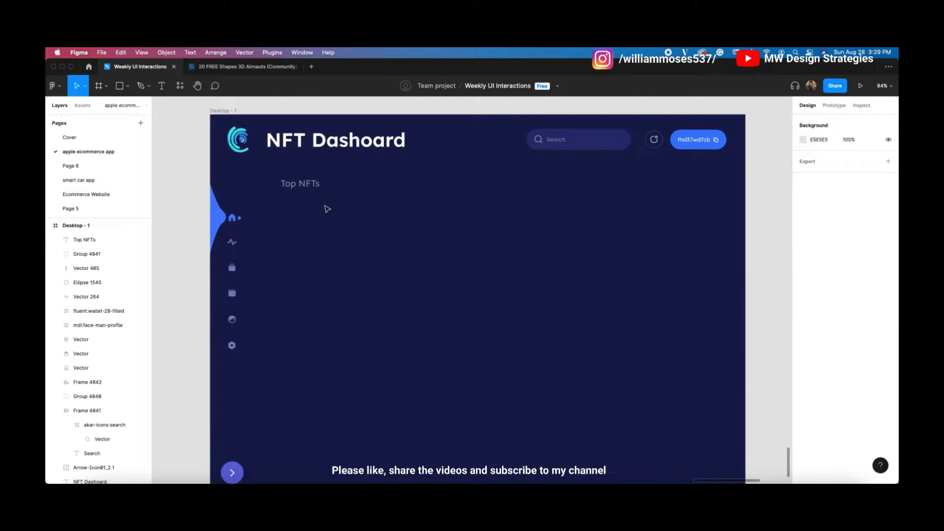
Step: Make the Top NFTs heading Bold
scroll(327, 210, up, 2)
click(308, 211)
click(829, 328)
click(841, 358)
click(457, 267)
drag(458, 267, 441, 246)
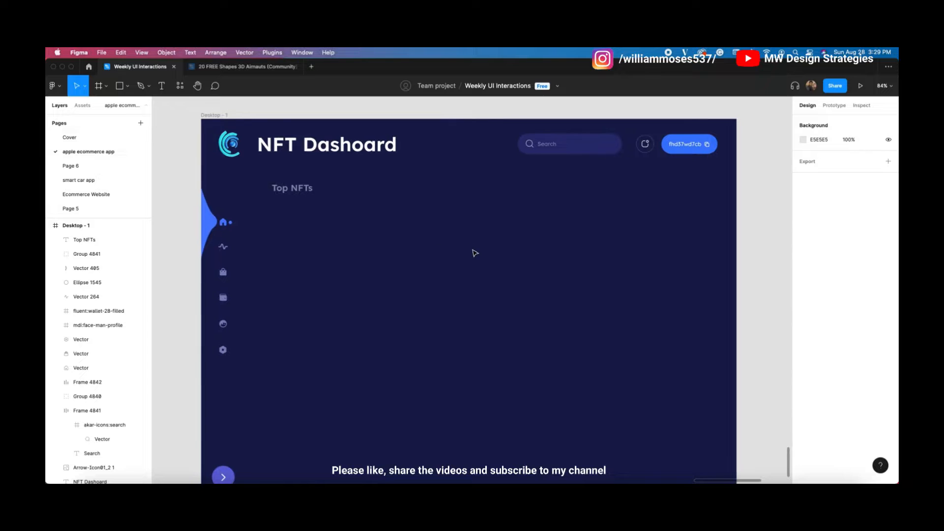
scroll(457, 241, down, 1)
scroll(457, 241, right, 1)
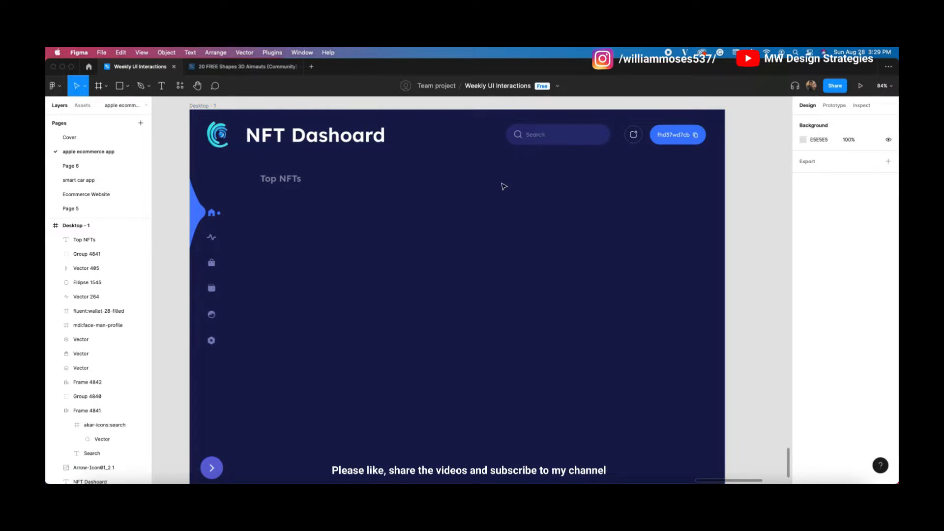
Step: Import the 24×24 eva:arrow-forward-fill icon from Iconify and drag it level with Top NFTs
right_click(741, 234)
mouse_move(776, 305)
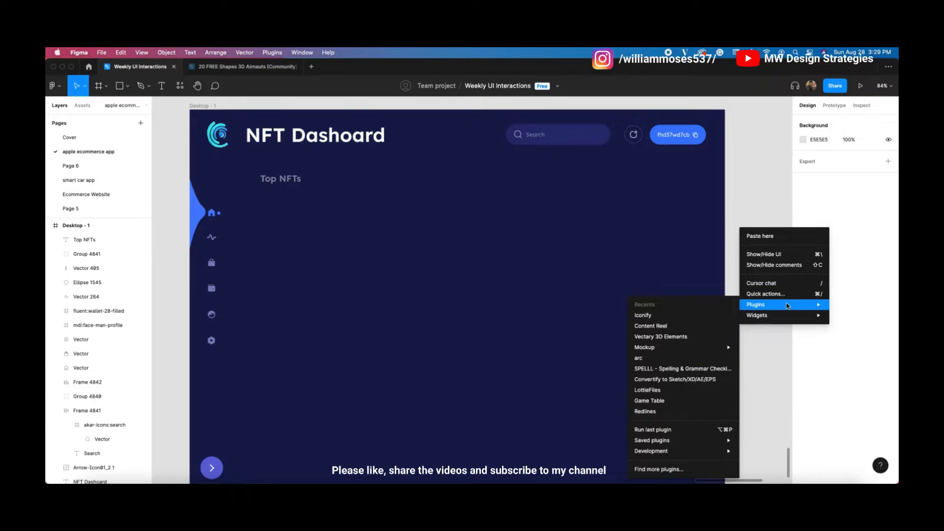
click(678, 313)
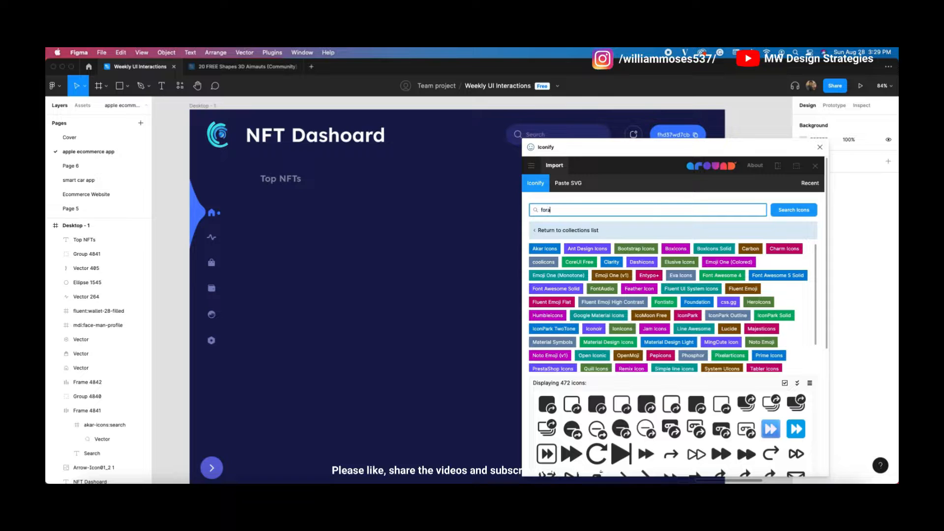
key(Return)
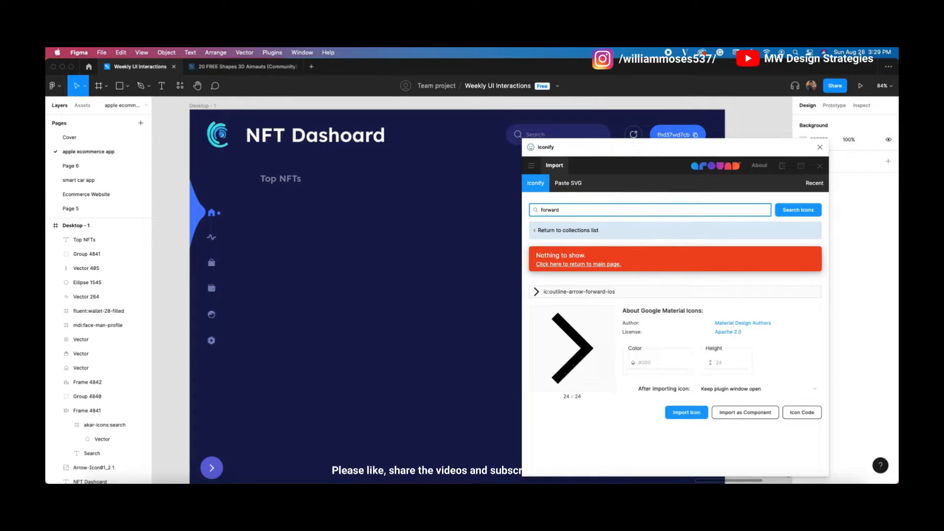
key(Return)
scroll(649, 388, down, 2)
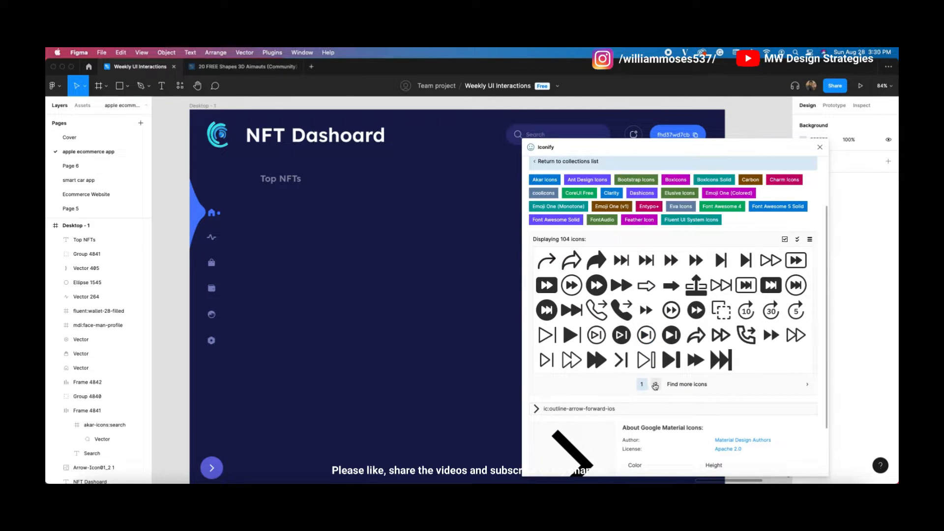
click(655, 386)
click(746, 334)
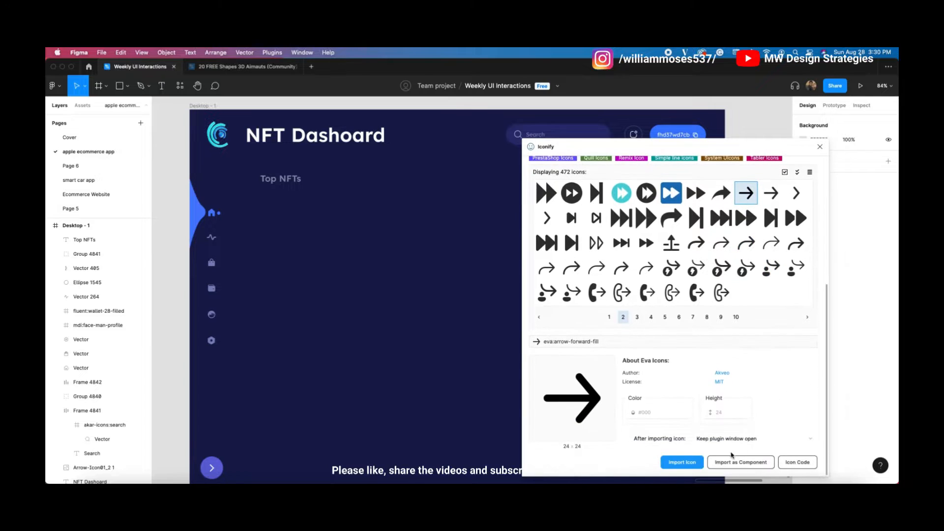
click(683, 462)
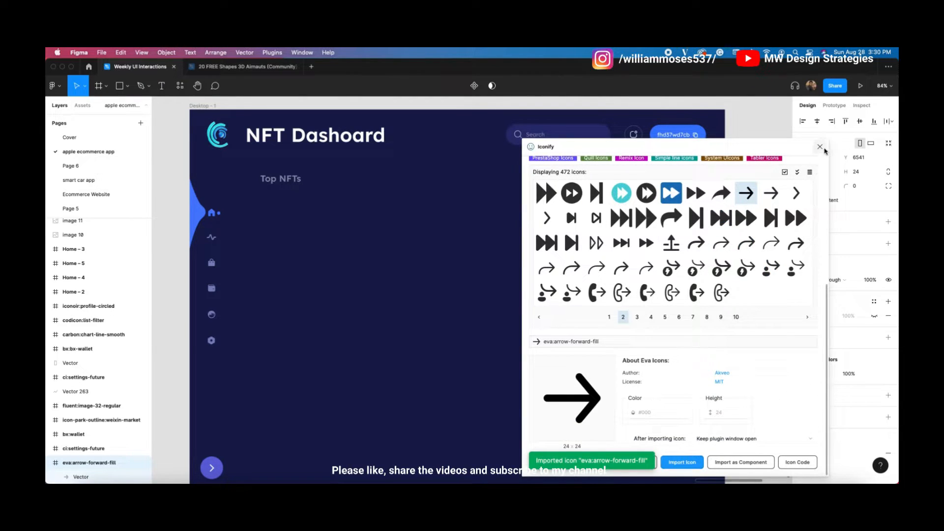
click(820, 146)
drag(733, 292, 516, 186)
Step: Draw a 51×51 circle over the arrow icon and send it behind the arrow
click(366, 301)
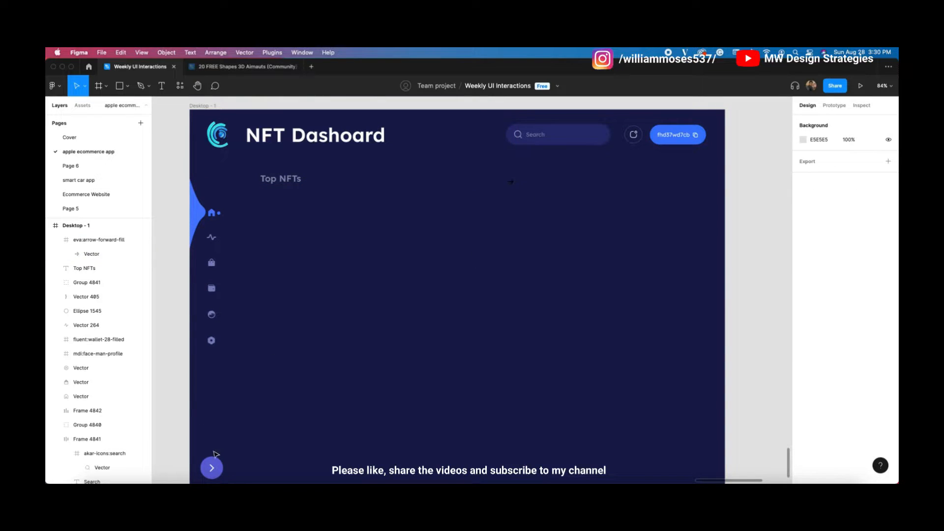
scroll(510, 200, up, 5)
scroll(505, 215, up, 2)
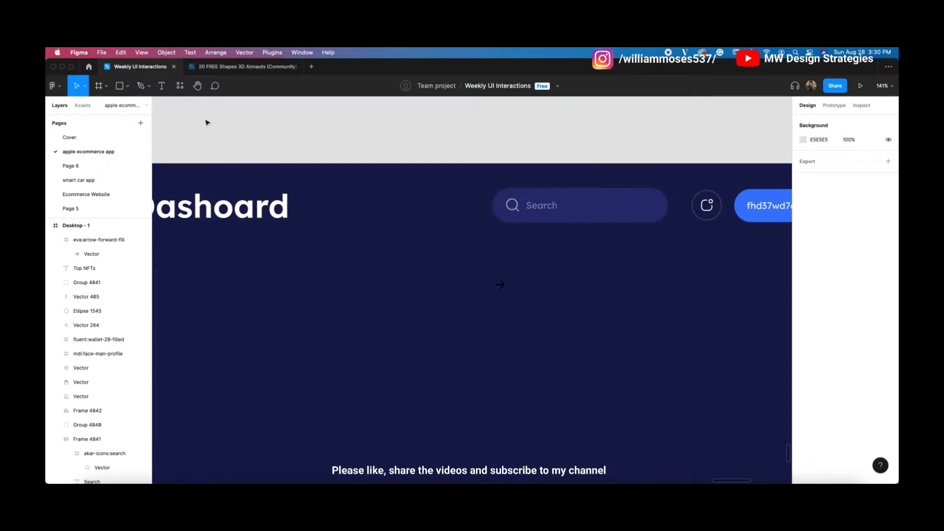
click(127, 86)
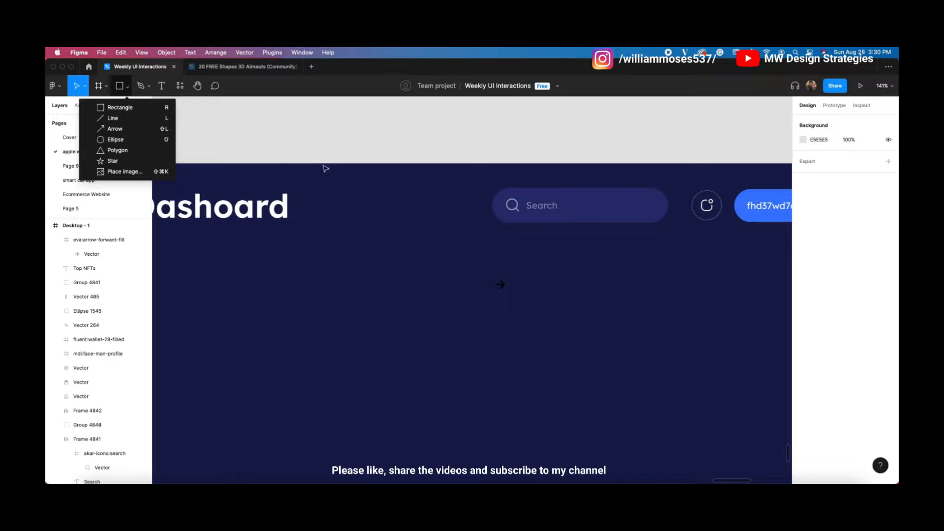
click(140, 140)
scroll(499, 275, up, 5)
mouse_move(481, 252)
mouse_down()
mouse_move(535, 313)
mouse_move(513, 291)
mouse_up()
key(super+[)
key(super+[)
key(super+[)
key(super+[)
shift+click(507, 281)
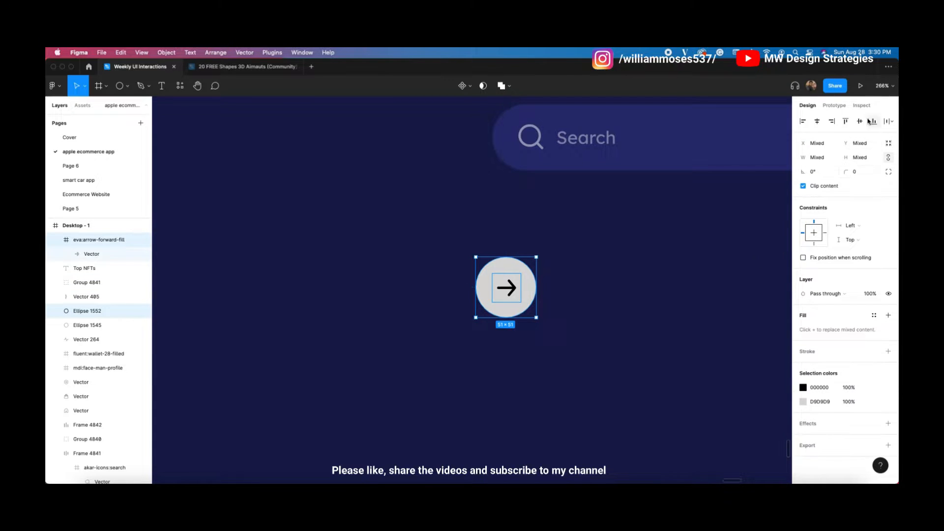
click(662, 232)
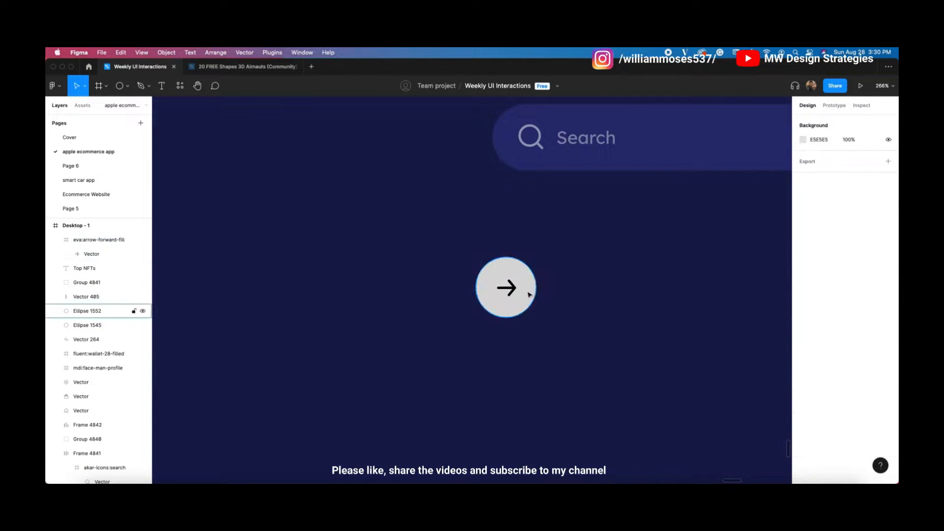
click(510, 276)
Step: Fill the circle with the 4A7DFE blue accent sampled from the design
click(802, 315)
scroll(669, 406, down, 5)
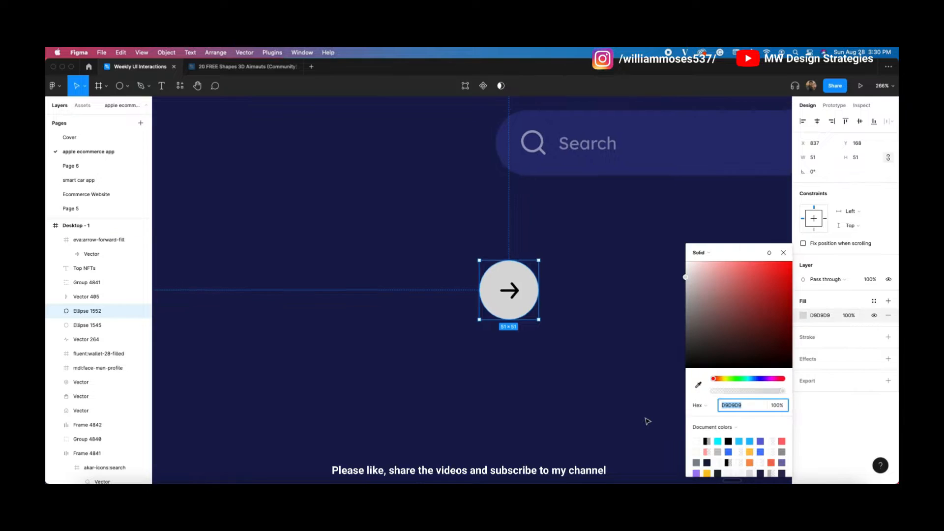
click(698, 387)
scroll(418, 364, left, 10)
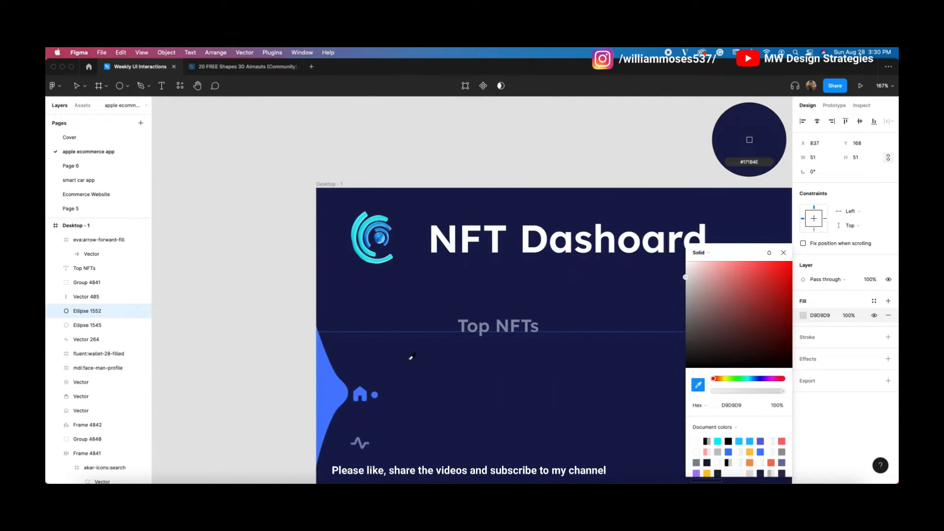
click(339, 390)
scroll(433, 354, right, 9)
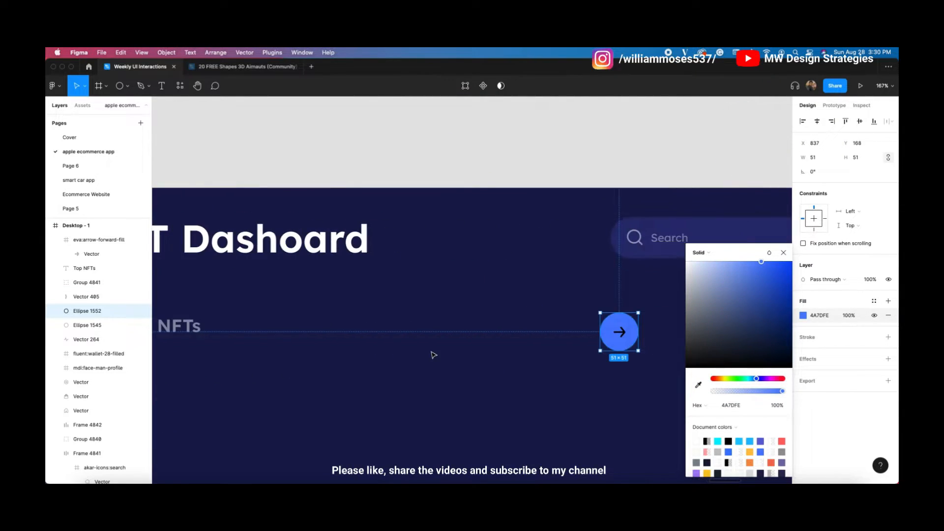
click(514, 364)
Step: Make the arrow white and group it with the circle as Group 4842
click(517, 341)
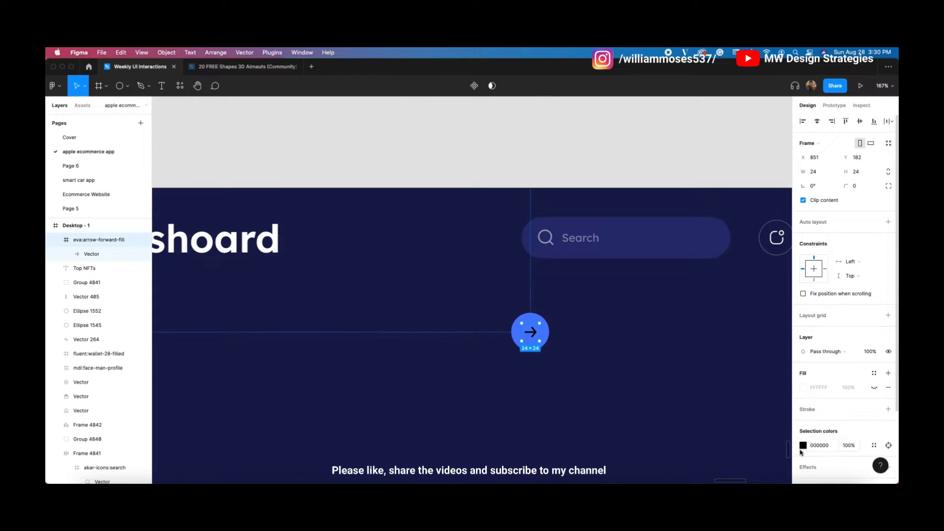
click(803, 446)
drag(742, 309, 683, 253)
click(783, 252)
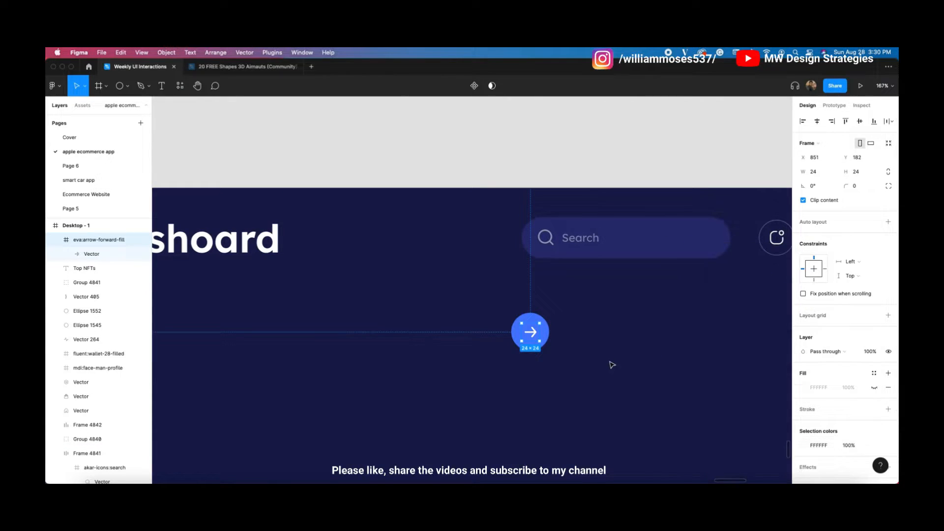
drag(512, 376, 487, 336)
key(super+g)
key(super+z)
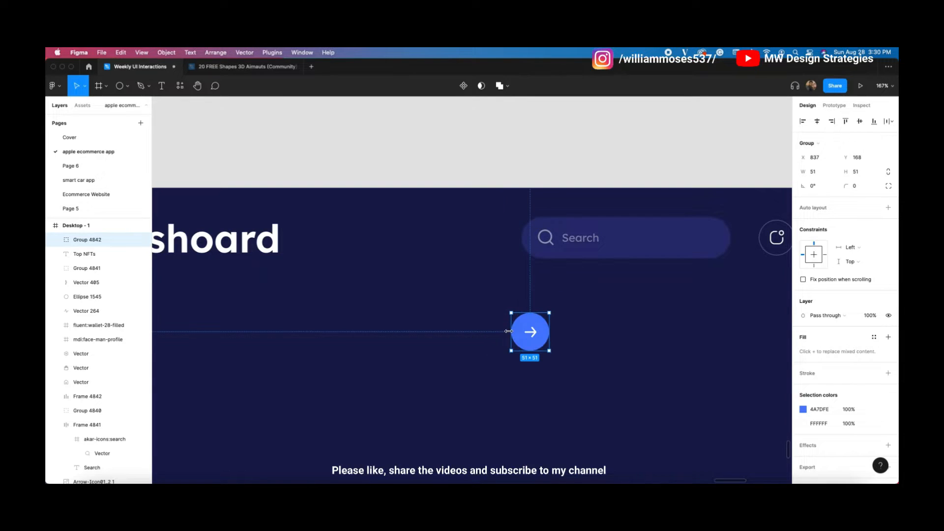
Step: Duplicate the arrow button, mirror it into a 51×51 back arrow, and place it left of the forward button
drag(550, 332, 487, 334)
key(super+z)
key(super+d)
drag(549, 332, 554, 306)
scroll(534, 327, up, 4)
drag(503, 365, 500, 362)
key(shift+Left)
key(shift+Left)
key(shift+Left)
key(shift+Left)
key(shift+Left)
key(shift+Left)
key(Right)
Step: Give the back button's circle a 19% white outline and hide its solid fill
click(647, 299)
double_click(463, 312)
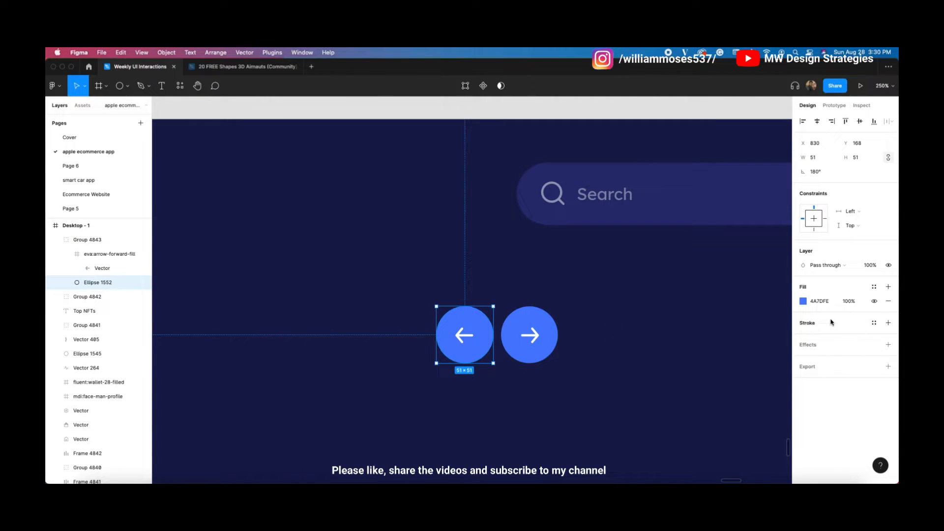
click(888, 323)
click(874, 301)
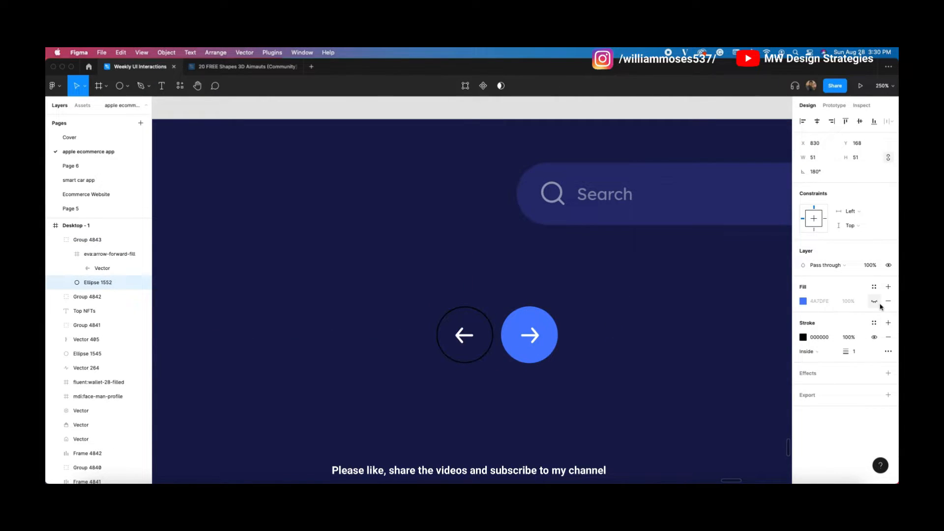
click(803, 338)
drag(739, 316, 681, 222)
drag(783, 392, 726, 392)
click(576, 399)
scroll(390, 232, down, 6)
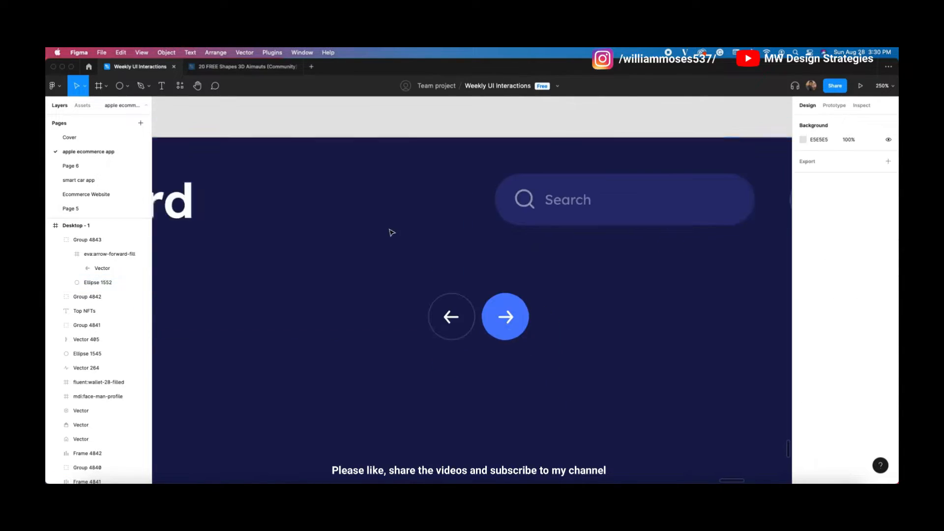
Step: Nudge the back-arrow button a few pixels further left
click(558, 286)
key(Left)
key(Left)
key(Left)
key(Left)
key(Left)
mouse_move(593, 292)
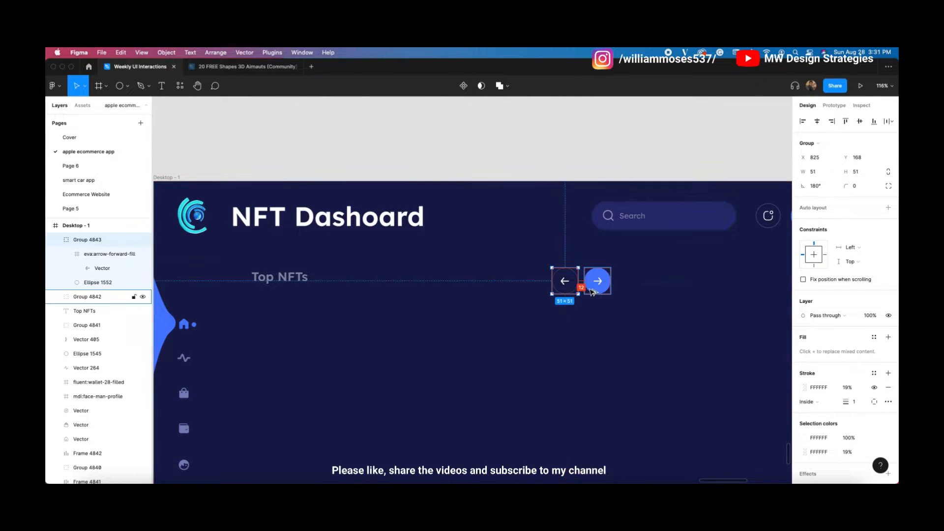
key(Left)
key(Left)
key(Left)
click(614, 309)
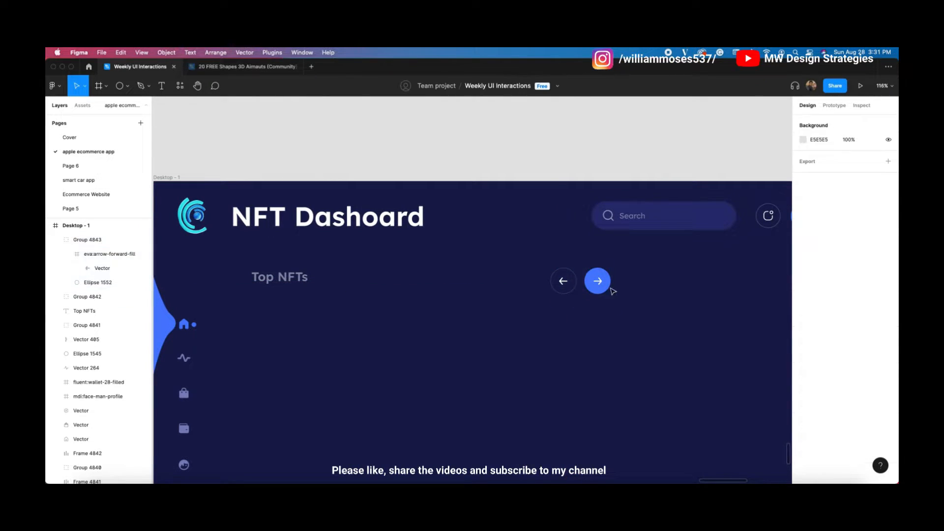
Step: Move the Top NFTs heading and both arrow buttons up slightly
click(600, 289)
shift+click(555, 288)
shift+click(253, 281)
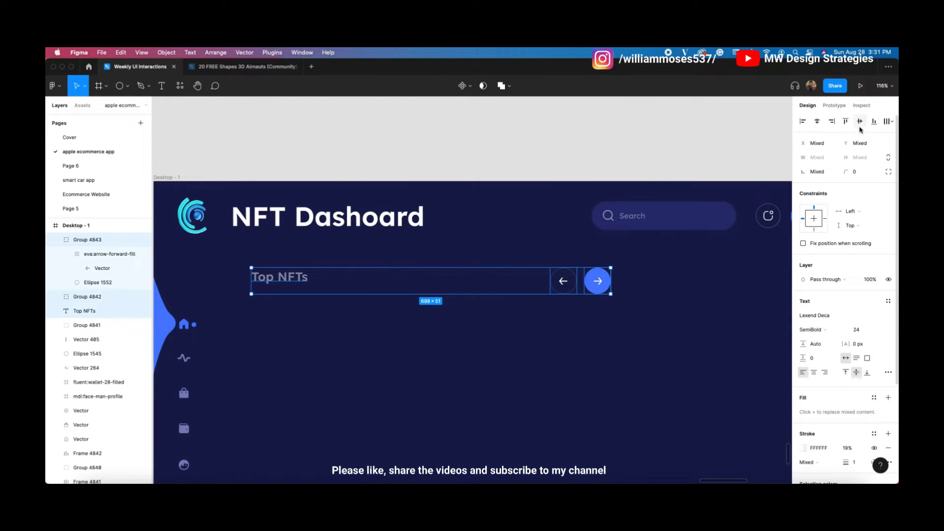
click(517, 172)
scroll(330, 290, down, 2)
drag(428, 345, 409, 267)
drag(237, 252, 257, 237)
drag(246, 166, 535, 208)
key(shift+Up)
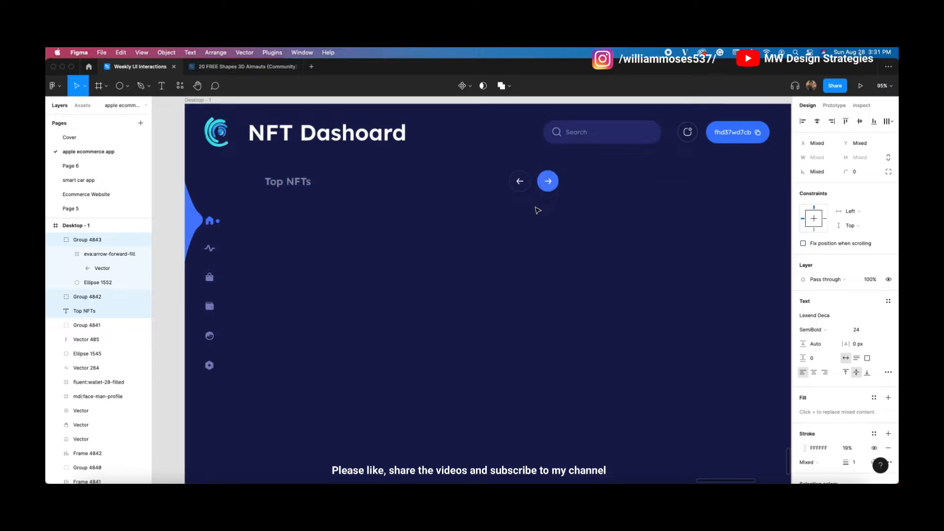
Step: Left-align the Top NFTs heading with the NFT Dashoard title
shift+click(550, 182)
shift+click(520, 182)
shift+click(388, 142)
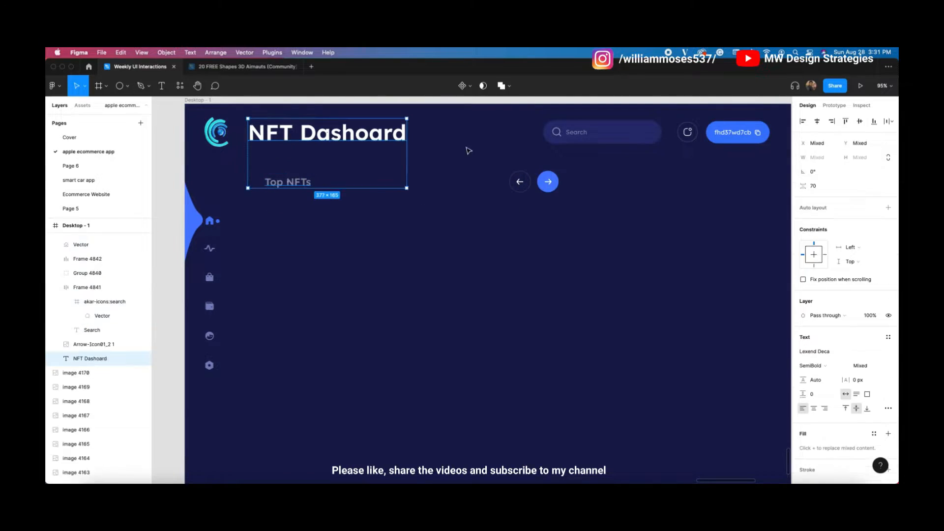
click(803, 122)
click(592, 291)
drag(369, 255, 371, 292)
Step: Draw a 219×250 rectangle below Top NFTs with a 50 px corner radius
click(127, 86)
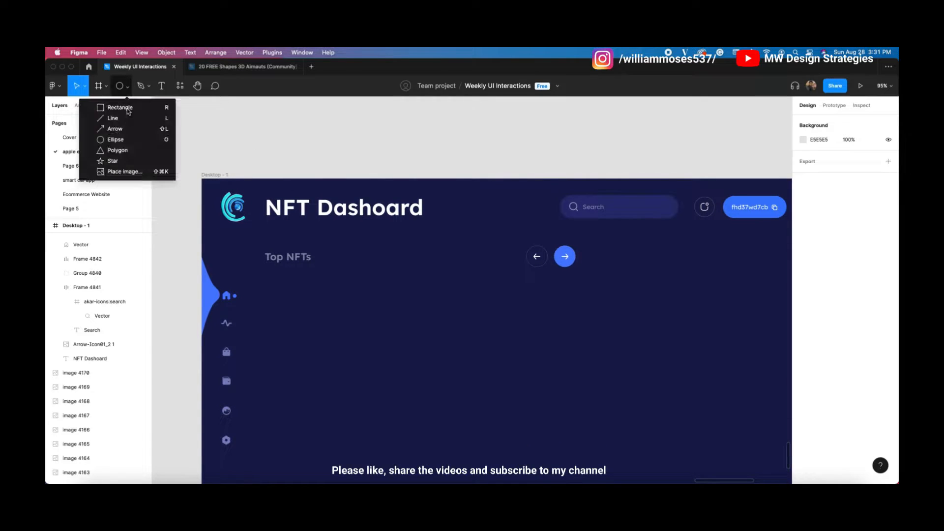
click(114, 104)
drag(267, 280, 360, 389)
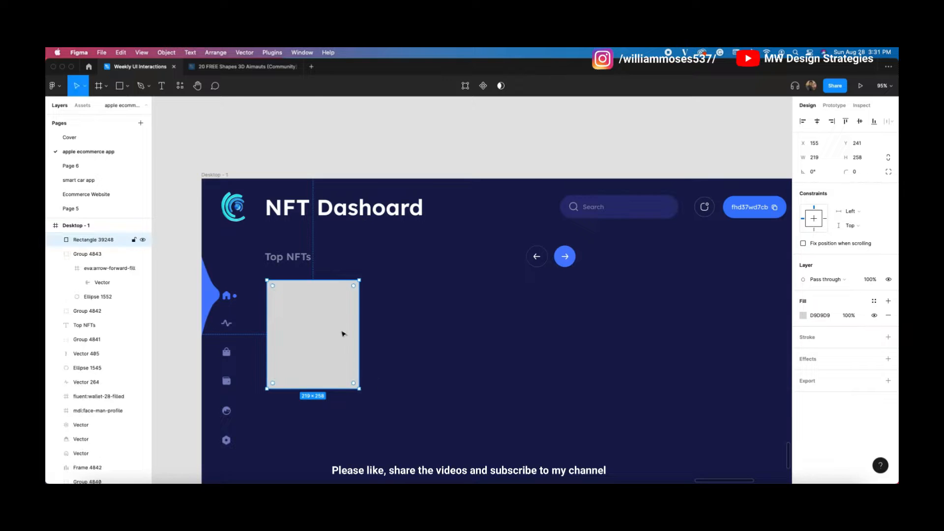
drag(334, 279, 334, 283)
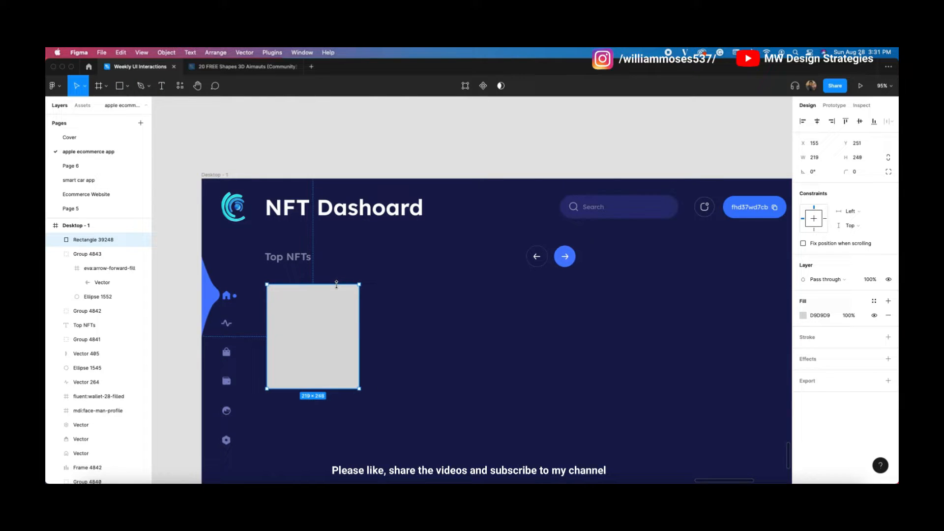
click(863, 173)
text(50)
key(Return)
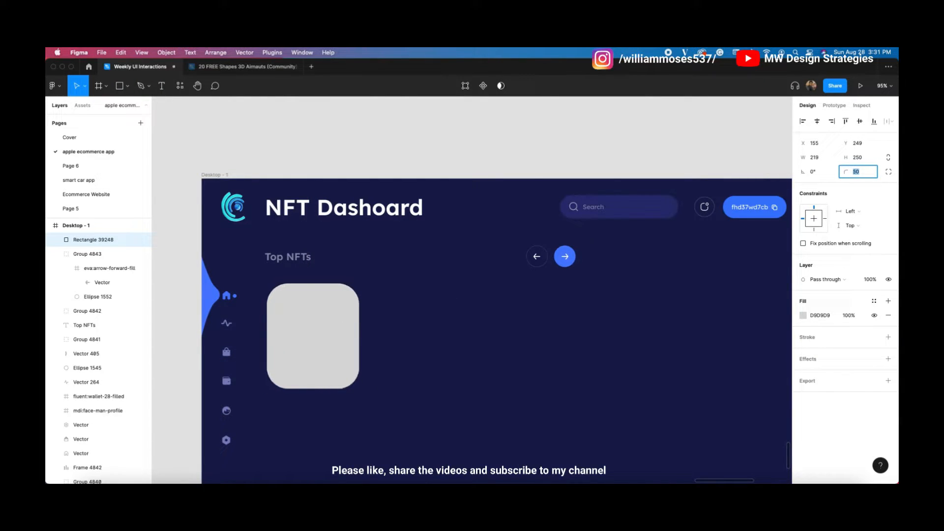
key(Up)
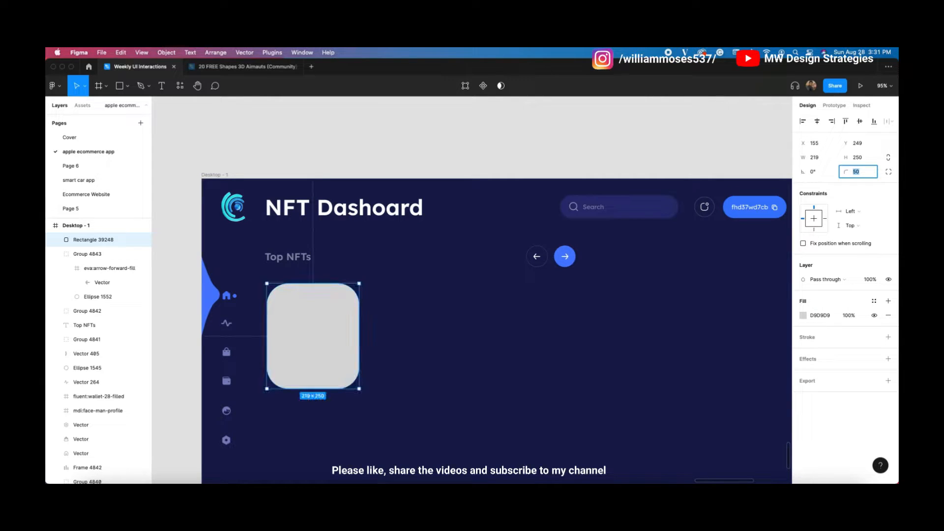
Step: Tilt the card to a 10.81° rotation
click(575, 359)
click(298, 341)
drag(263, 279, 256, 290)
click(800, 171)
key(Up)
key(Up)
key(Up)
key(Up)
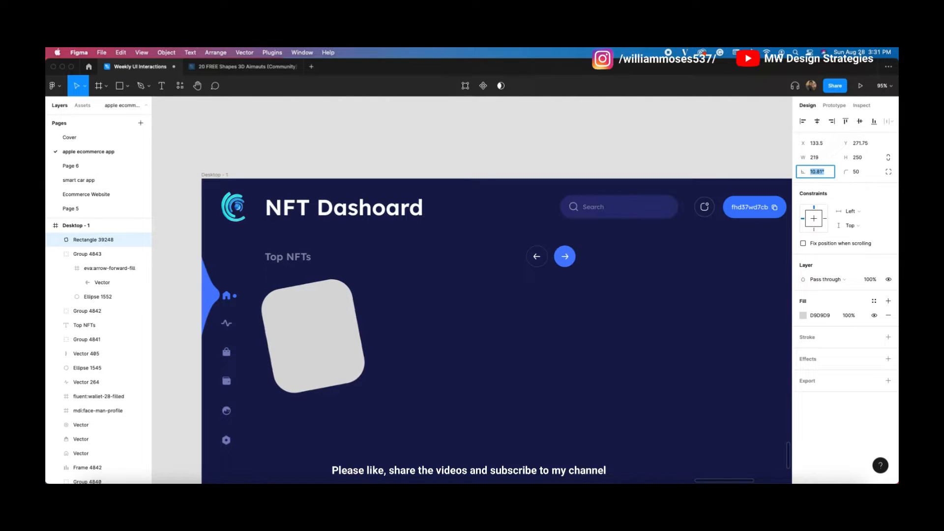
click(798, 316)
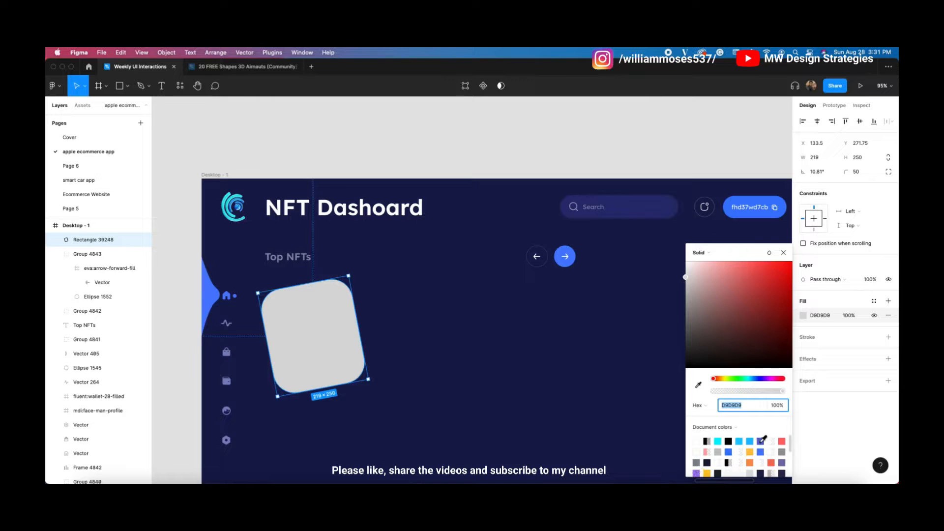
Step: Fill the card purple 6165D7 and duplicate it into a larger, less-tilted middle card
click(762, 440)
drag(312, 316, 421, 326)
drag(459, 270, 464, 280)
drag(464, 392, 482, 411)
drag(421, 384, 421, 374)
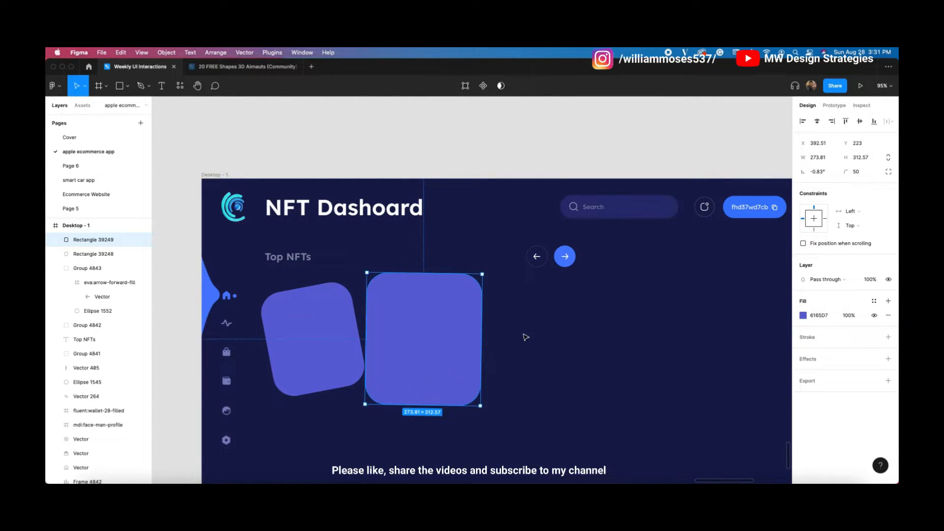
Step: Nudge the left card into place, then resize and raise the middle card
click(564, 255)
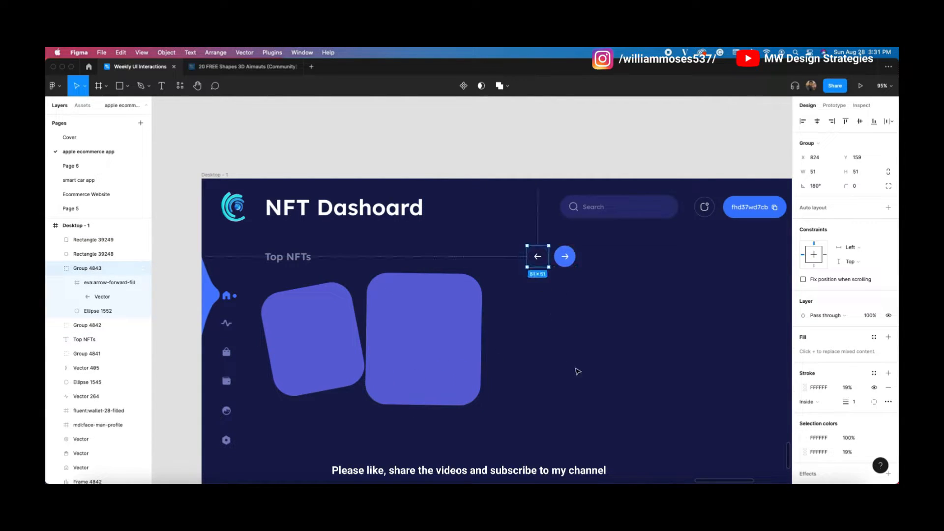
click(307, 353)
drag(313, 353, 317, 355)
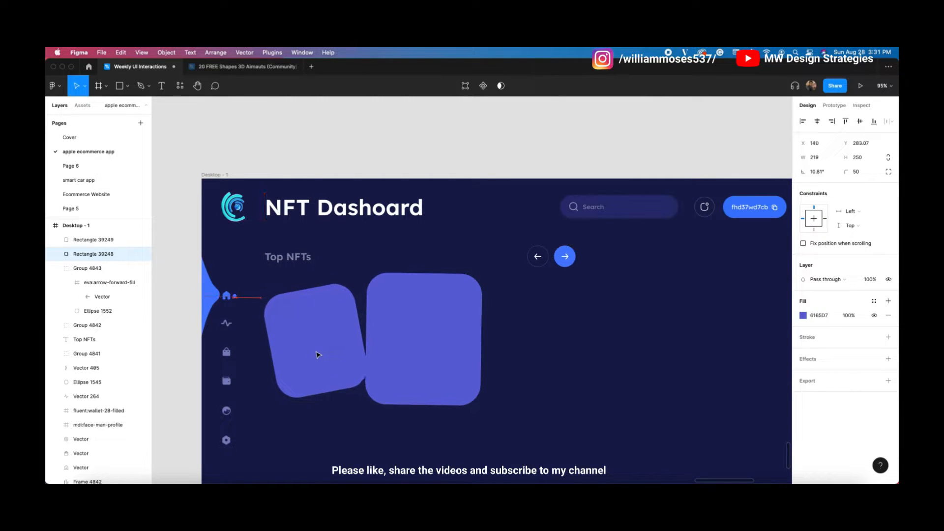
click(442, 381)
drag(481, 404, 486, 406)
mouse_move(437, 390)
mouse_down()
mouse_move(434, 379)
mouse_move(446, 375)
mouse_up()
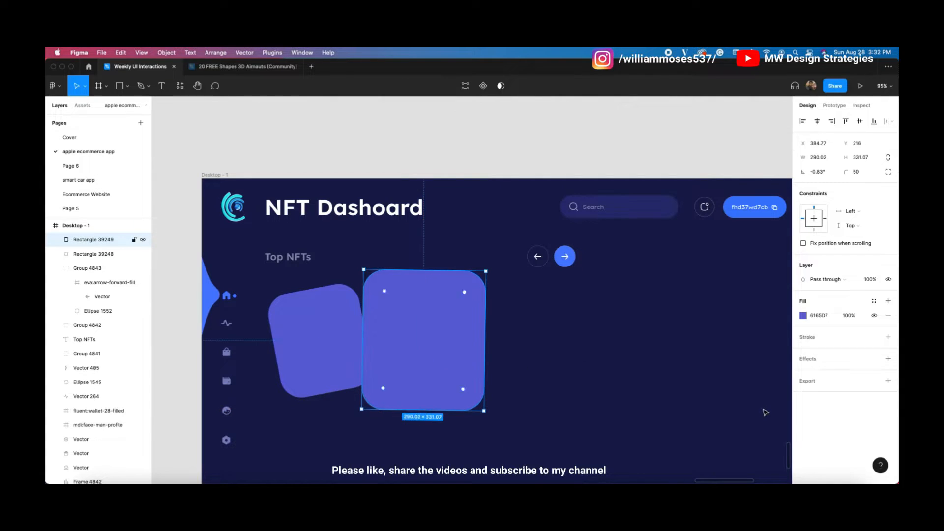
Step: Recolour the middle card bright blue
click(874, 301)
click(837, 302)
click(803, 316)
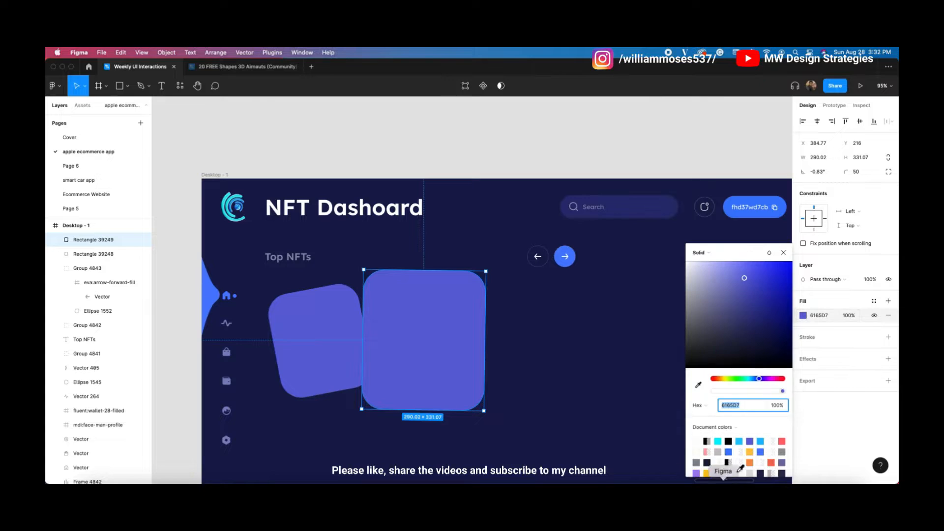
click(733, 449)
click(533, 369)
Step: Duplicate the purple card to the right, tilt it -17°, and colour it cyan
drag(327, 341, 544, 313)
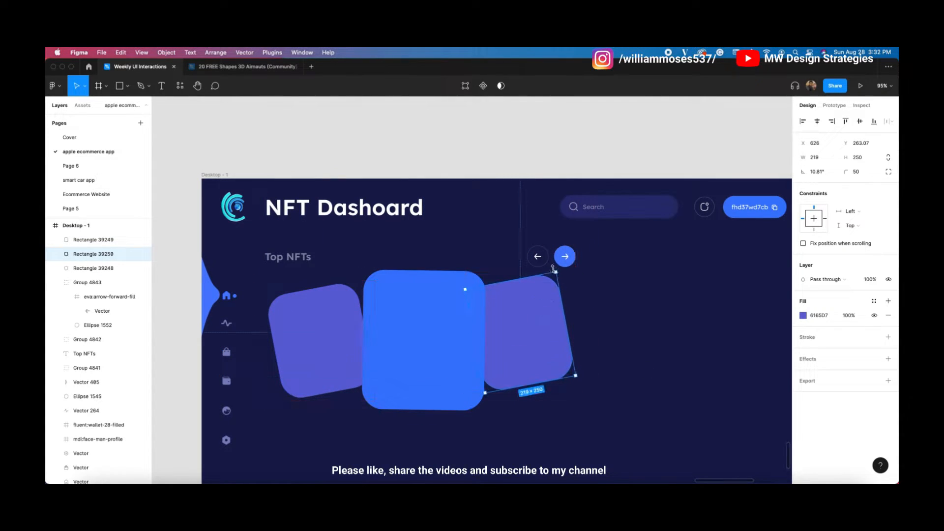
drag(561, 271, 589, 291)
drag(534, 316, 541, 326)
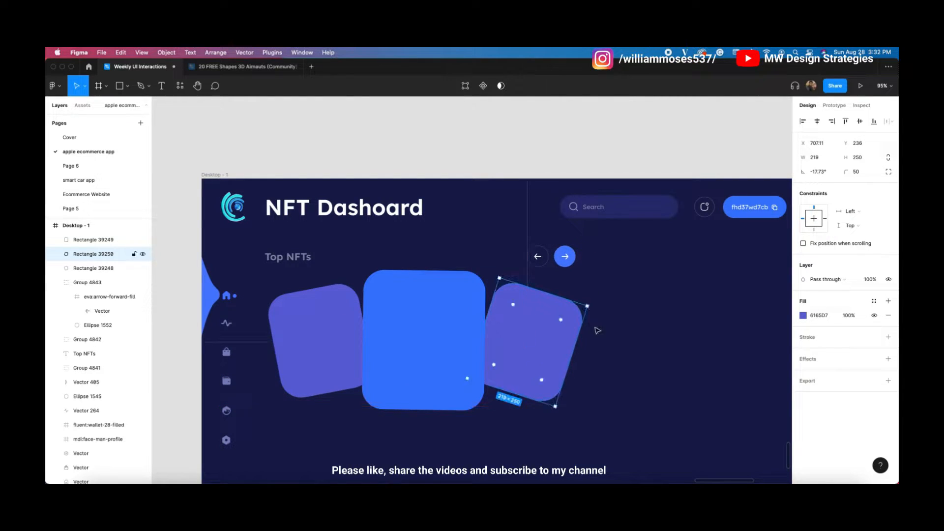
click(803, 315)
click(744, 441)
click(621, 372)
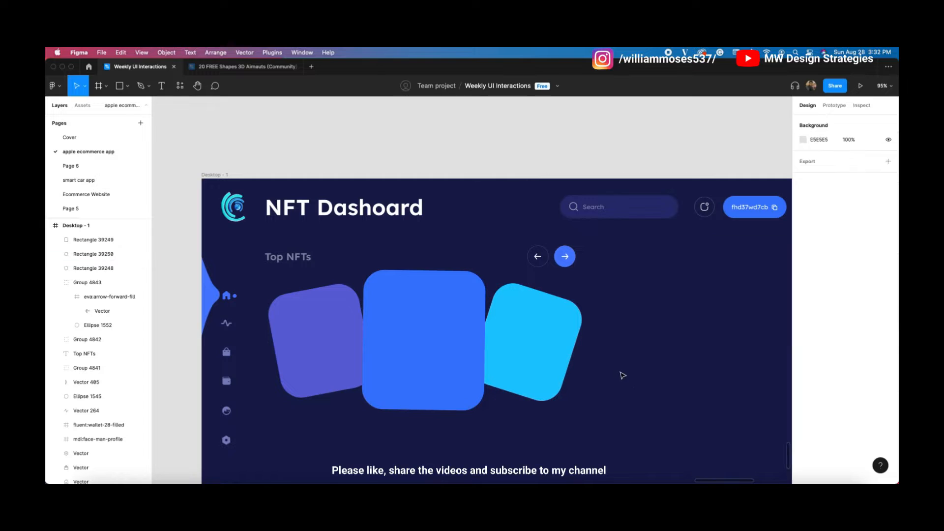
Step: Shift all three cards slightly to the left
scroll(405, 363, down, 2)
scroll(405, 362, up, 3)
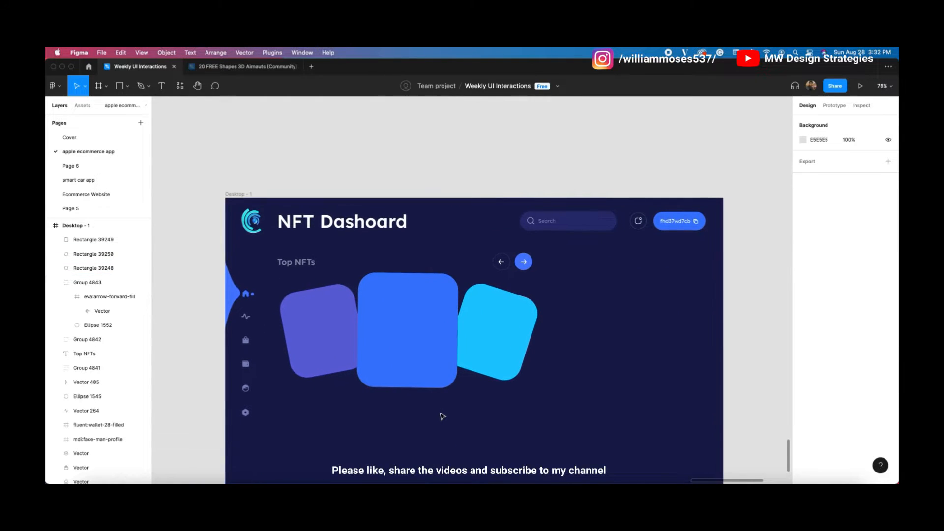
scroll(390, 327, up, 2)
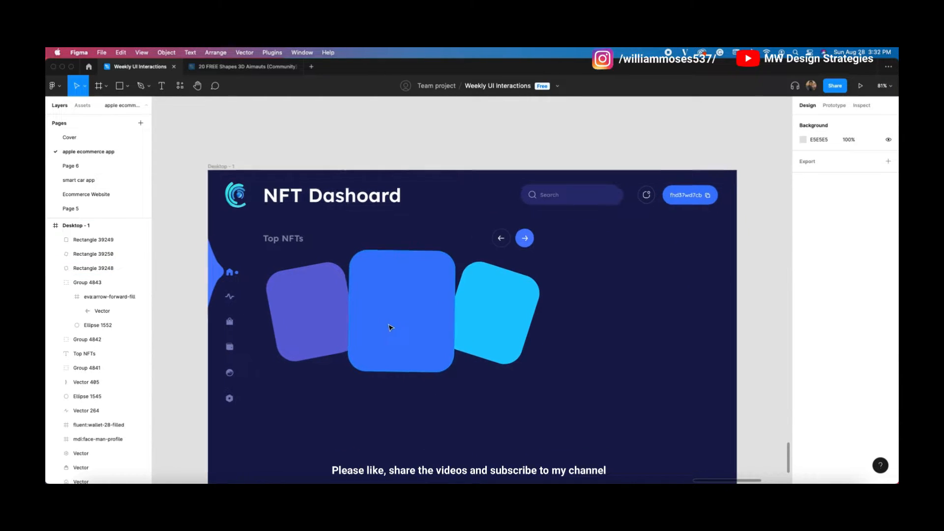
drag(569, 327, 341, 354)
drag(416, 336, 412, 337)
click(627, 337)
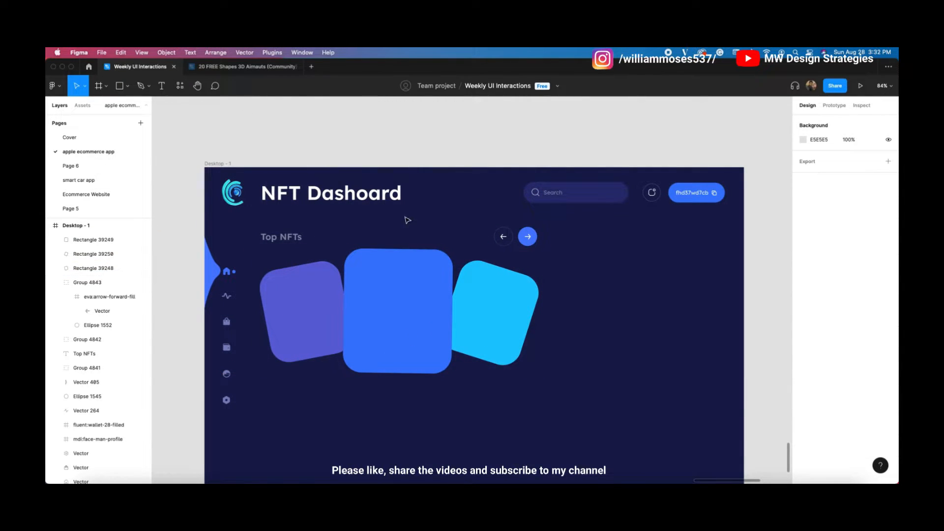
Step: Open the '20 FREE Shapes 3D Airnauts (Community)' file from the Figma home browser
click(308, 197)
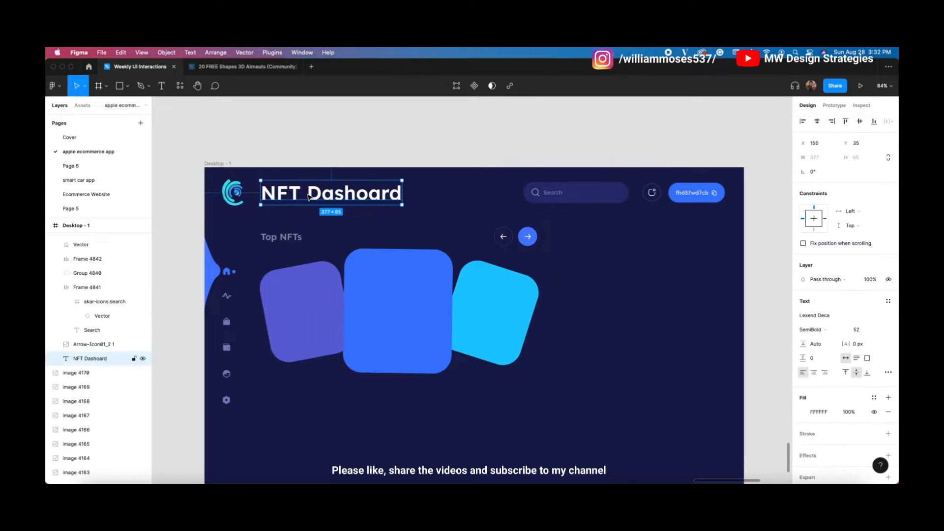
click(372, 129)
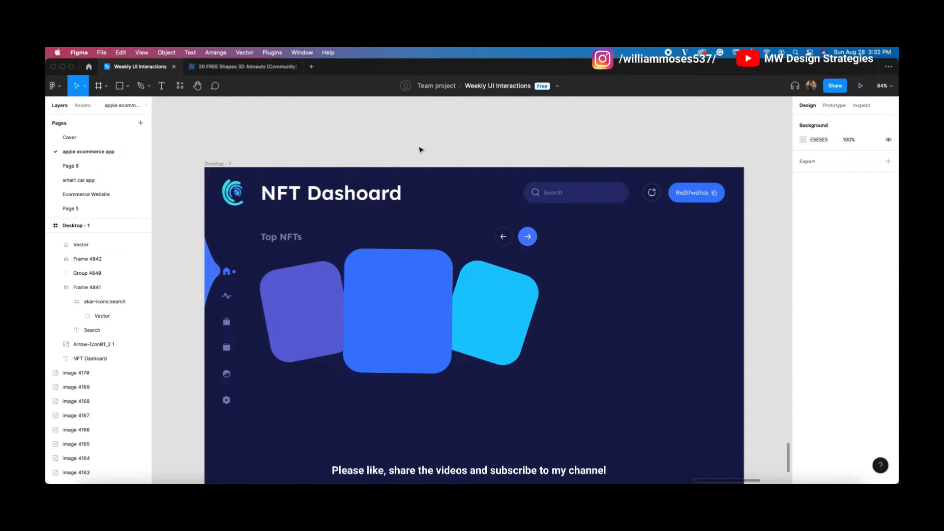
click(88, 66)
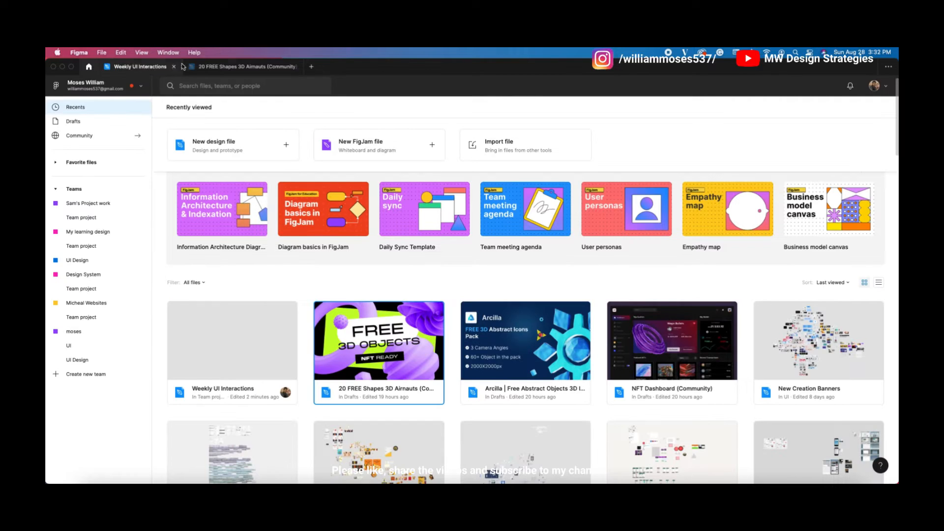
click(219, 69)
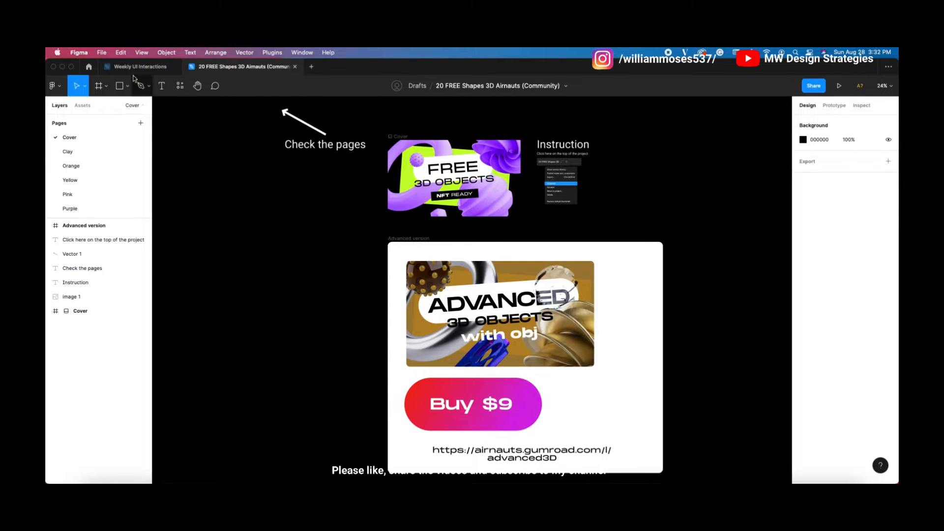
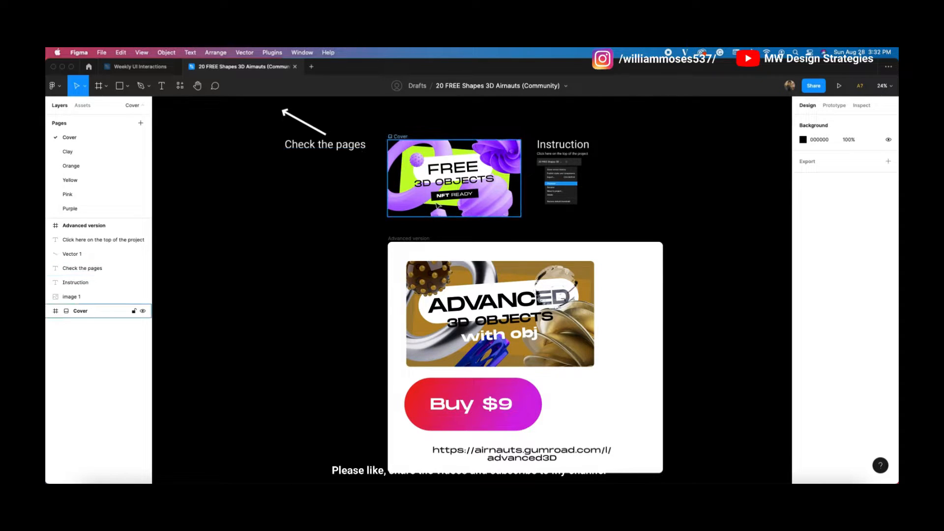
Step: Browse the Clay, Orange, Yellow, Pink, Purple and Random materials pages of the 3D shapes file
scroll(74, 166, down, 1)
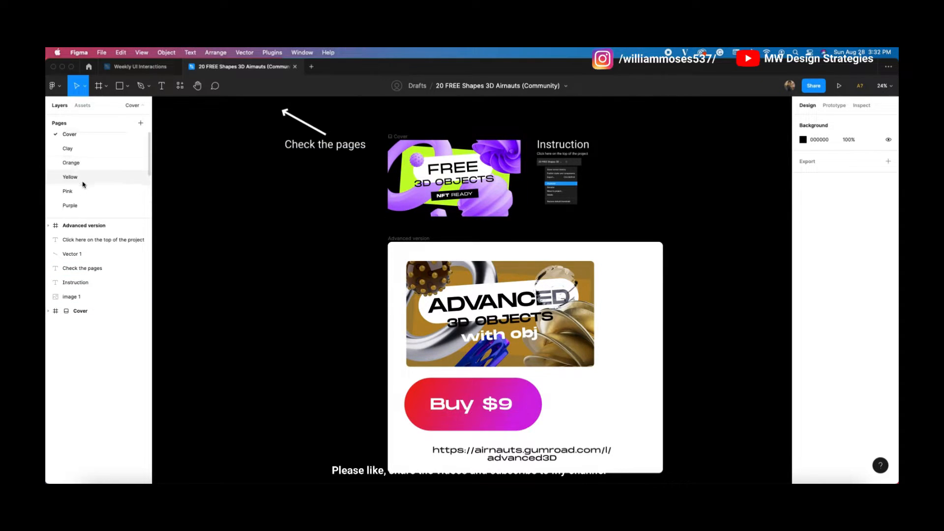
click(100, 148)
click(104, 162)
click(110, 176)
click(110, 190)
click(116, 203)
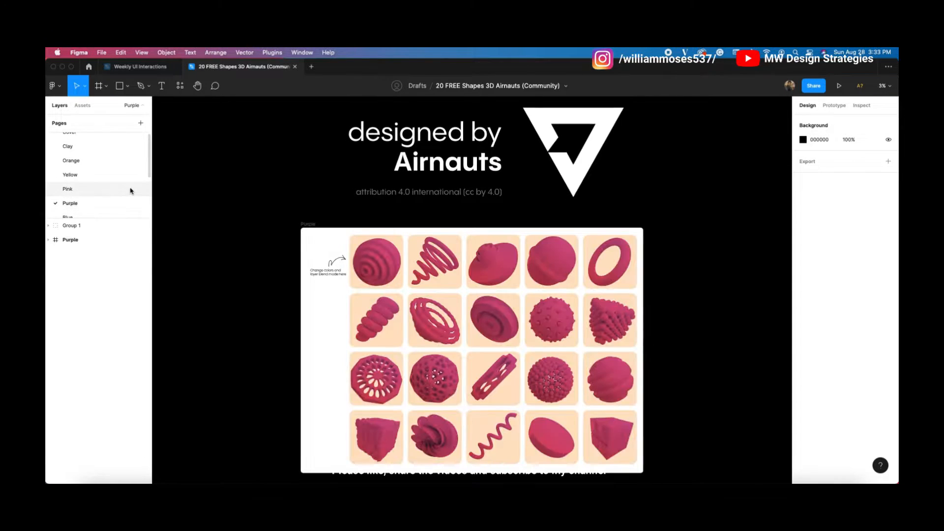
scroll(131, 192, down, 3)
click(122, 197)
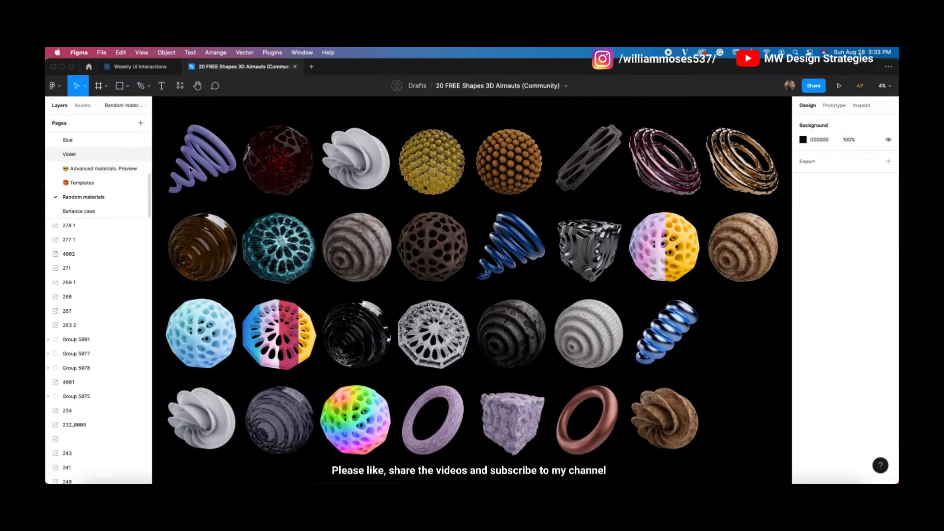
Step: Select the light blue sphere group and return to the Weekly UI Interactions file
click(591, 328)
click(660, 258)
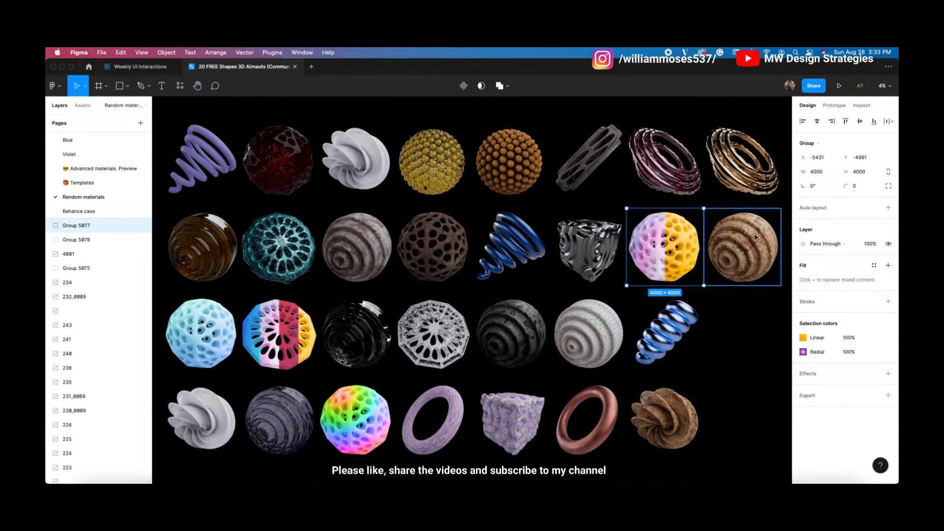
scroll(689, 231, up, 1)
click(283, 258)
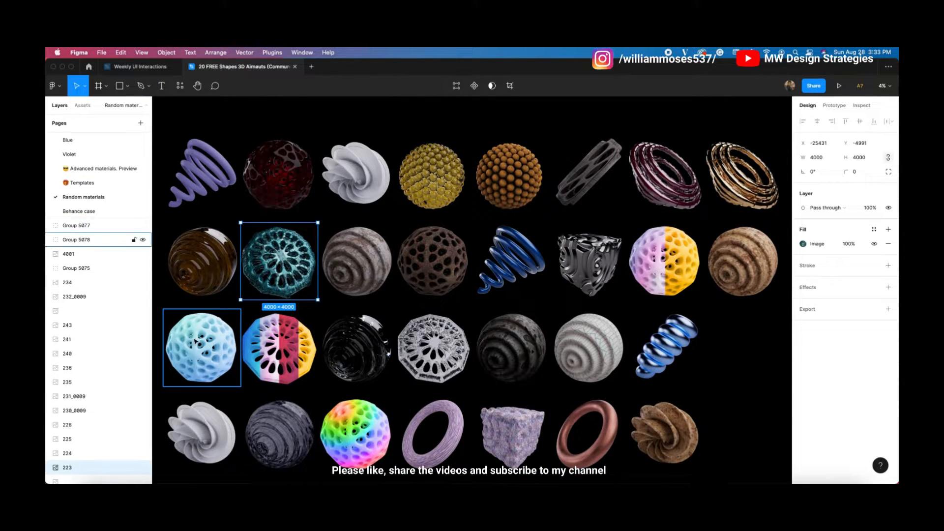
click(196, 340)
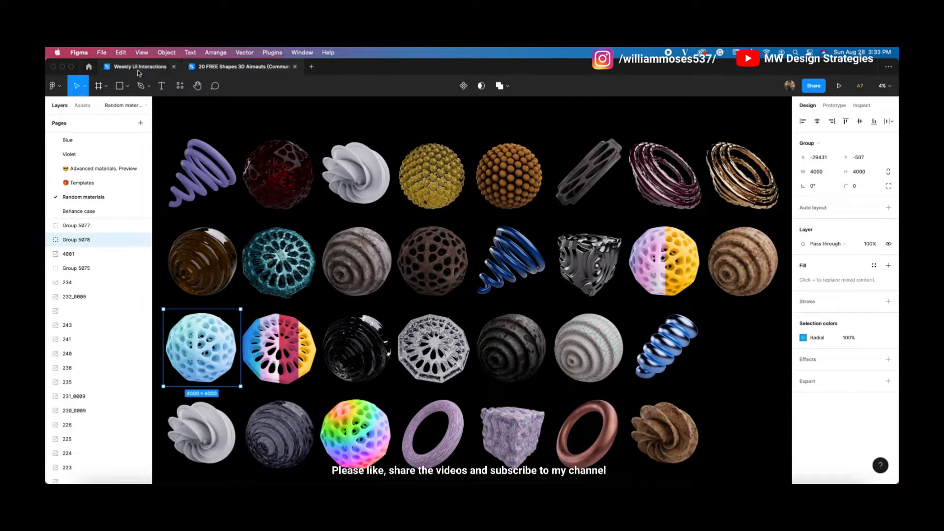
click(138, 69)
Step: Paste the light blue sphere and size it to about 289 px above the centre card
click(613, 335)
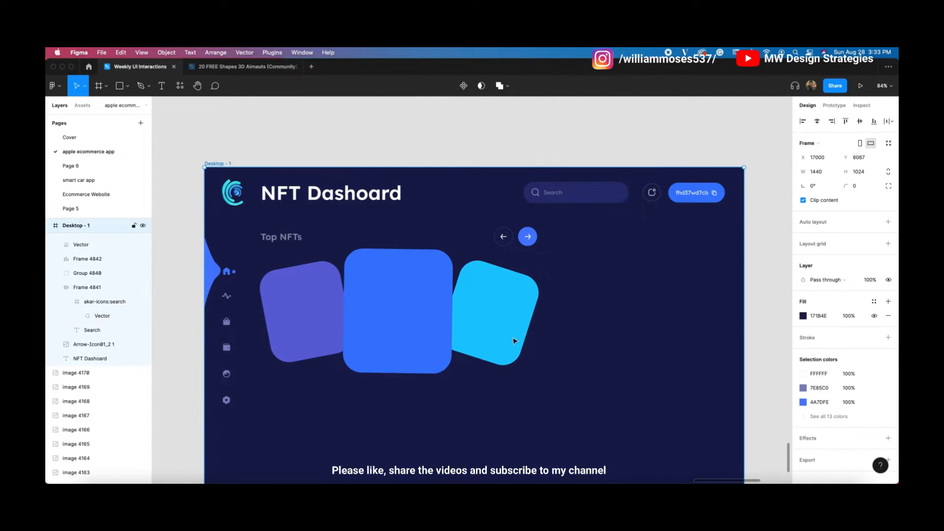
click(410, 155)
key(super+v)
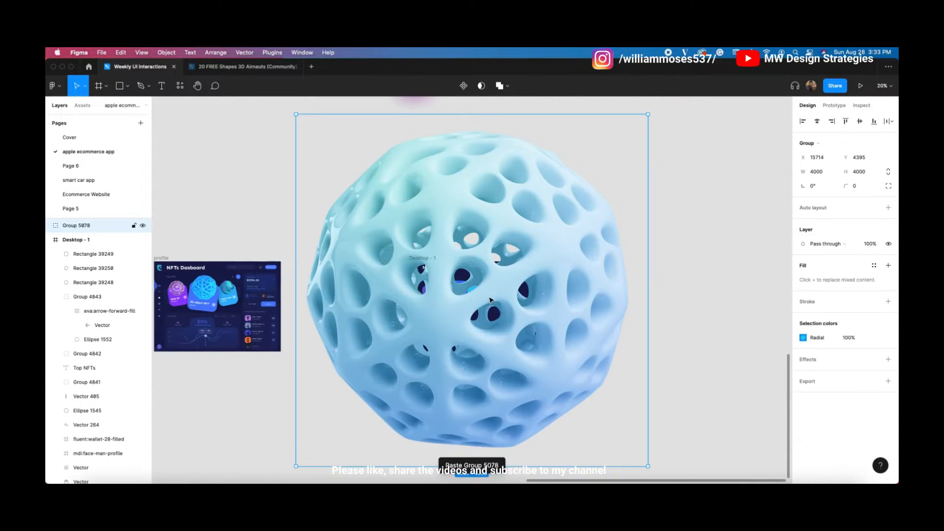
drag(497, 116, 497, 247)
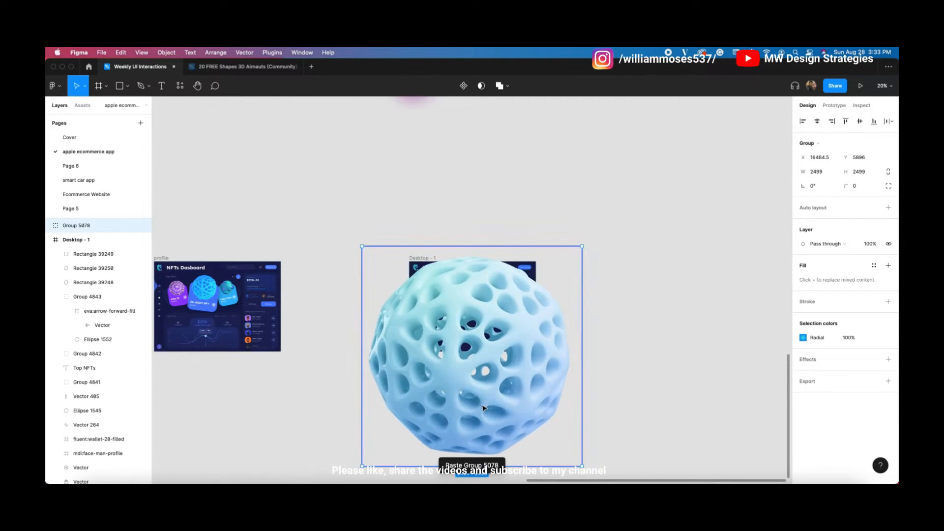
scroll(590, 342, up, 3)
drag(514, 179, 507, 364)
drag(481, 393, 478, 241)
scroll(473, 210, up, 5)
drag(474, 208, 426, 309)
scroll(426, 212, up, 5)
drag(435, 366, 431, 283)
drag(413, 323, 414, 339)
drag(418, 300, 415, 301)
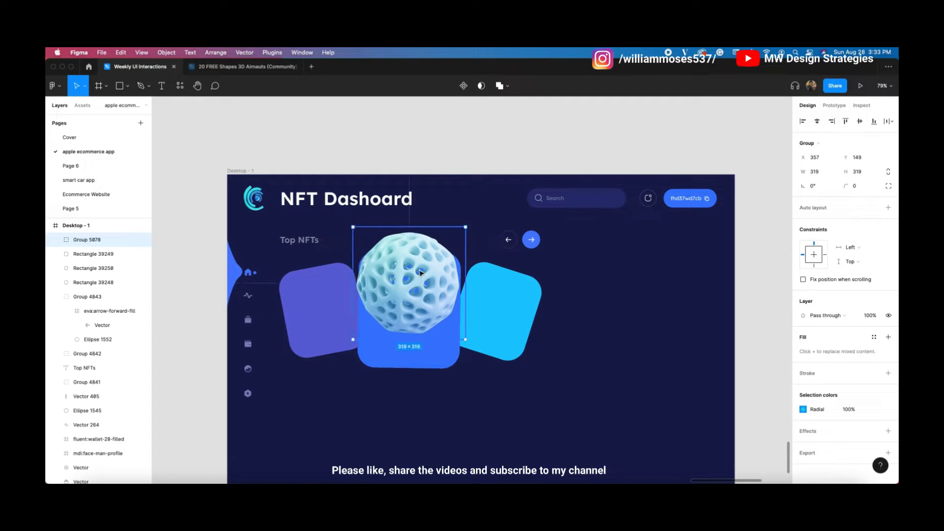
scroll(418, 271, up, 2)
drag(414, 354, 417, 314)
Step: Recolour the sphere's radial gradient, shifting the right stop to a deeper blue
click(807, 409)
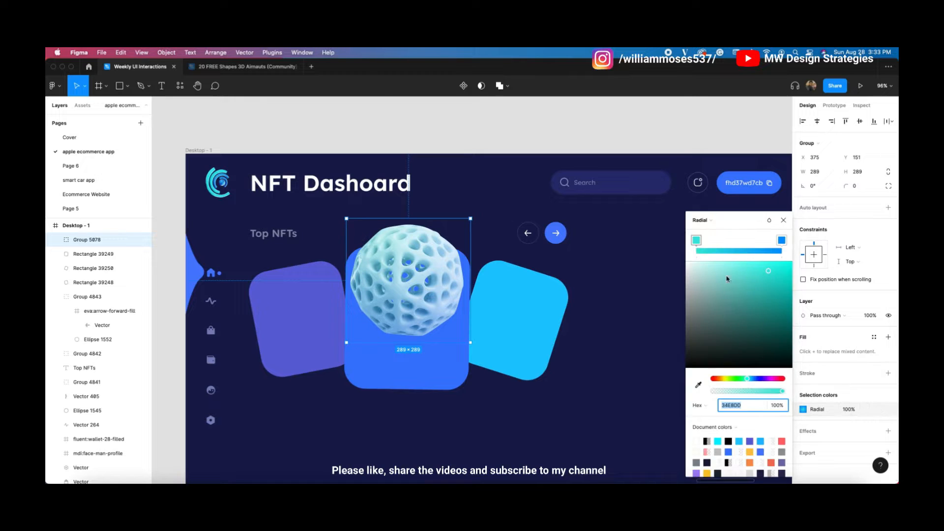
click(782, 240)
drag(754, 381, 757, 380)
click(696, 240)
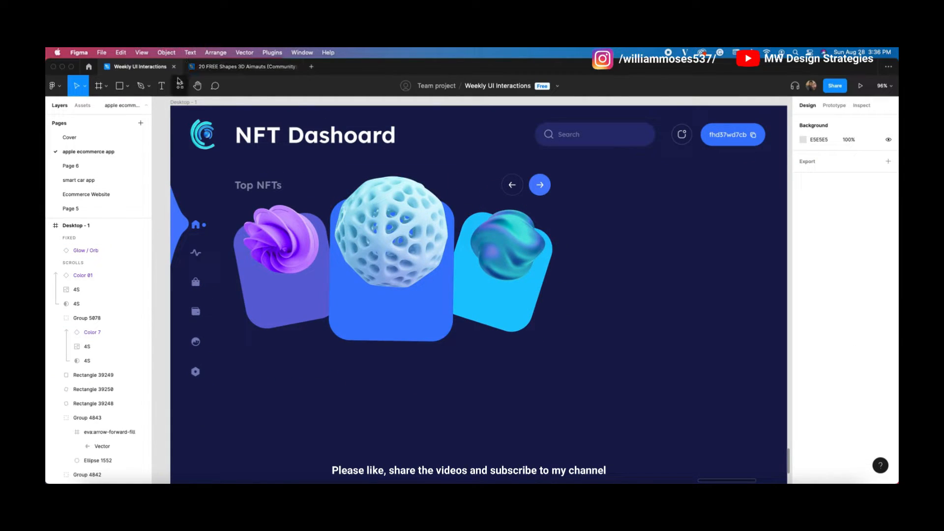
click(160, 86)
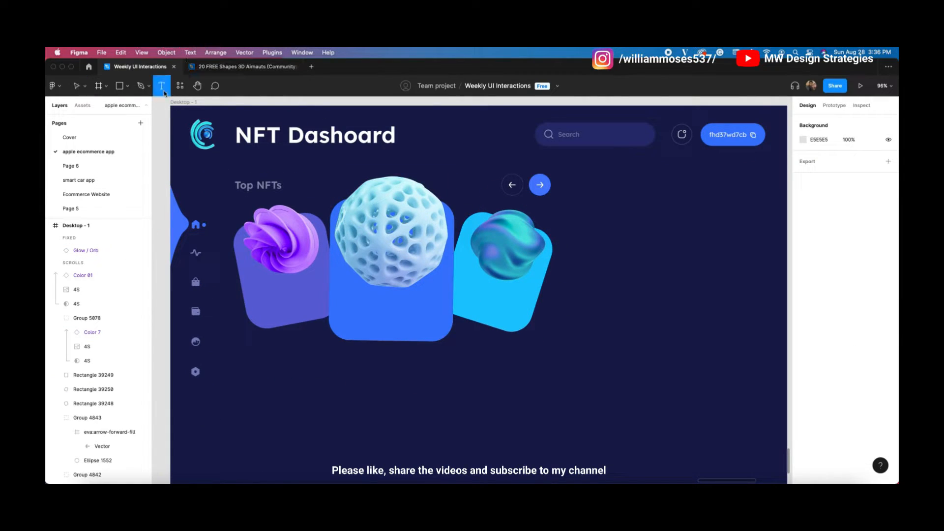
click(349, 297)
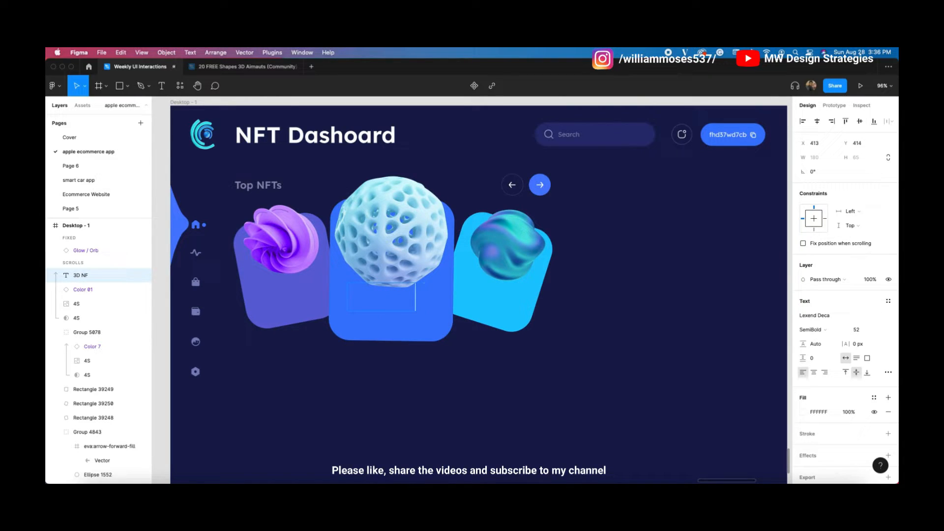
click(462, 349)
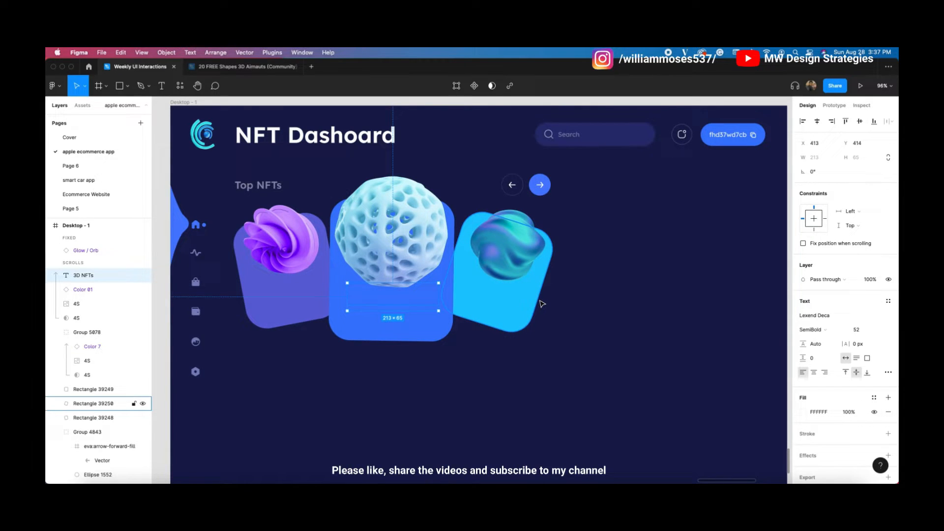
drag(404, 310, 447, 414)
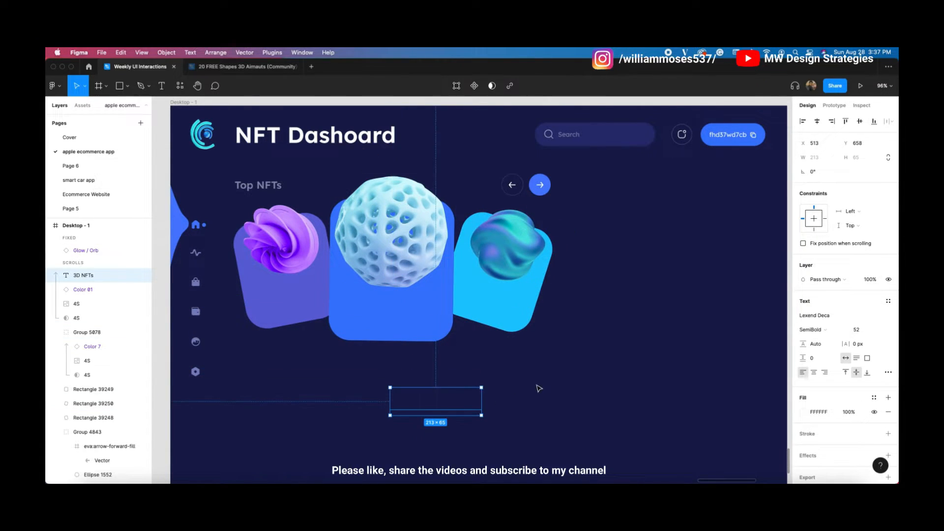
key(Delete)
key(t)
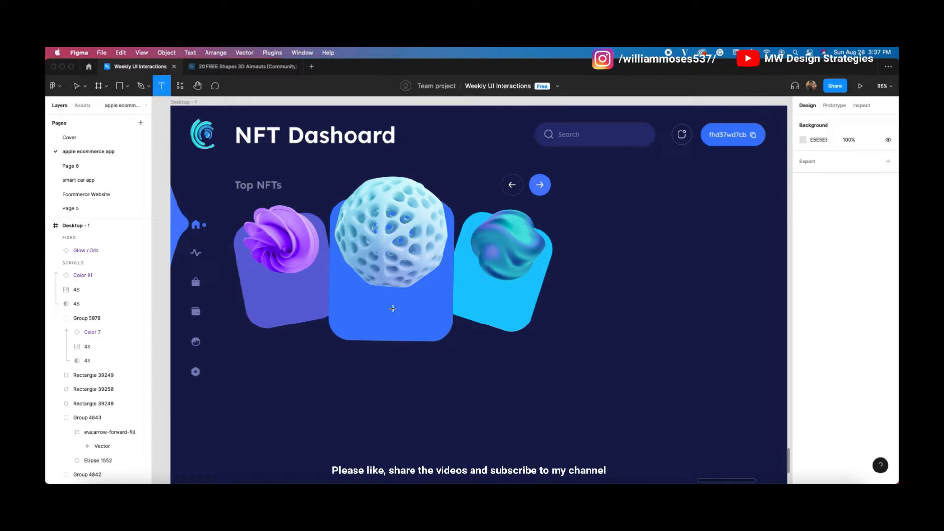
click(384, 373)
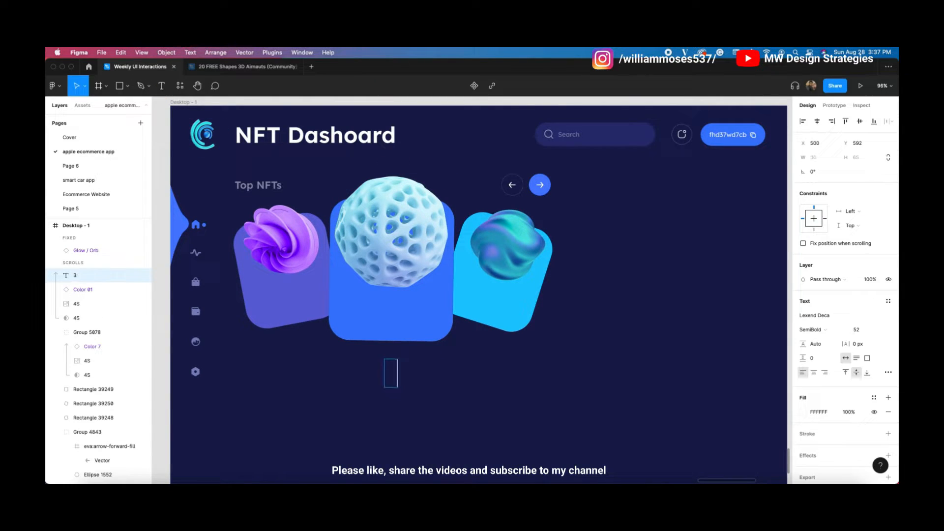
key(Escape)
key(Delete)
drag(383, 211, 390, 231)
key(super+z)
click(675, 320)
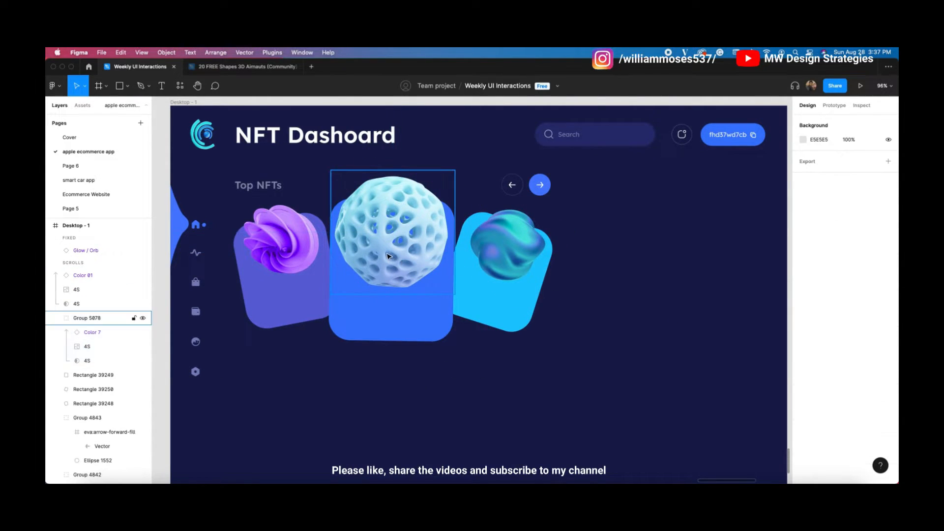
Step: Group the light blue sphere with the centre card
click(400, 263)
shift+click(399, 303)
click(513, 378)
click(414, 249)
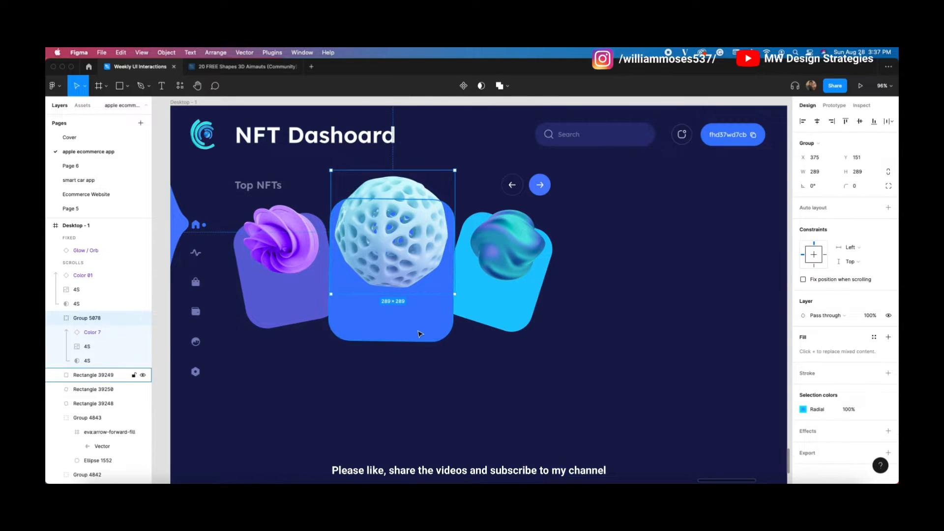
shift+click(419, 331)
key(super+g)
Step: Group the purple card with its swirl shape
click(296, 291)
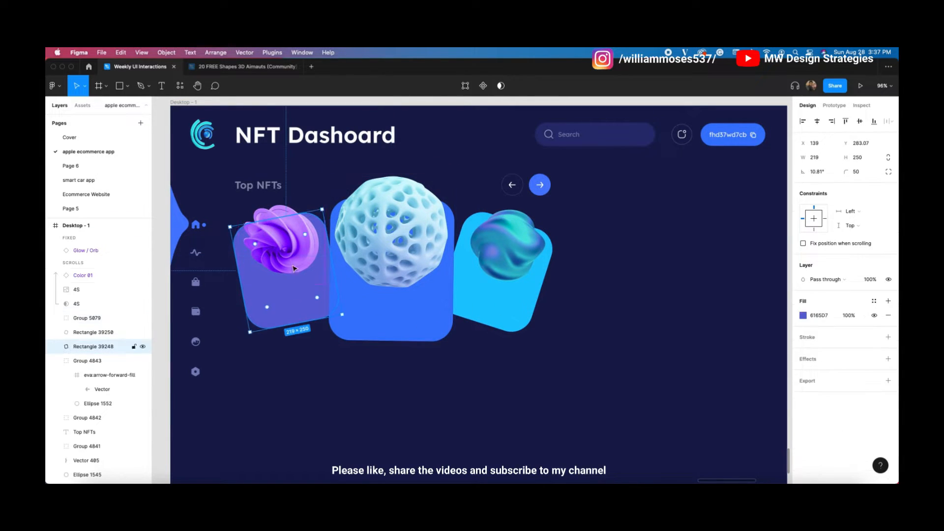
shift+click(290, 258)
key(super+g)
key(super+z)
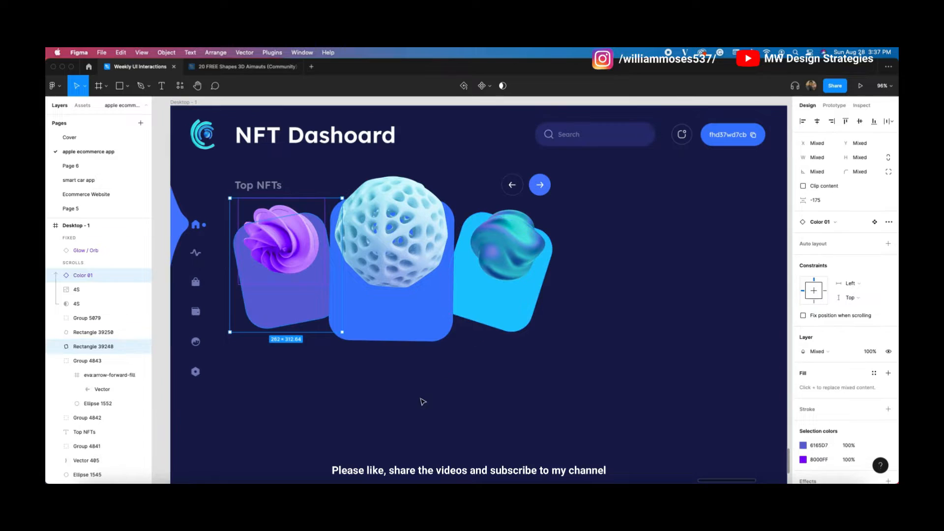
click(424, 398)
click(297, 308)
shift+click(275, 216)
key(super+g)
key(super+z)
click(294, 180)
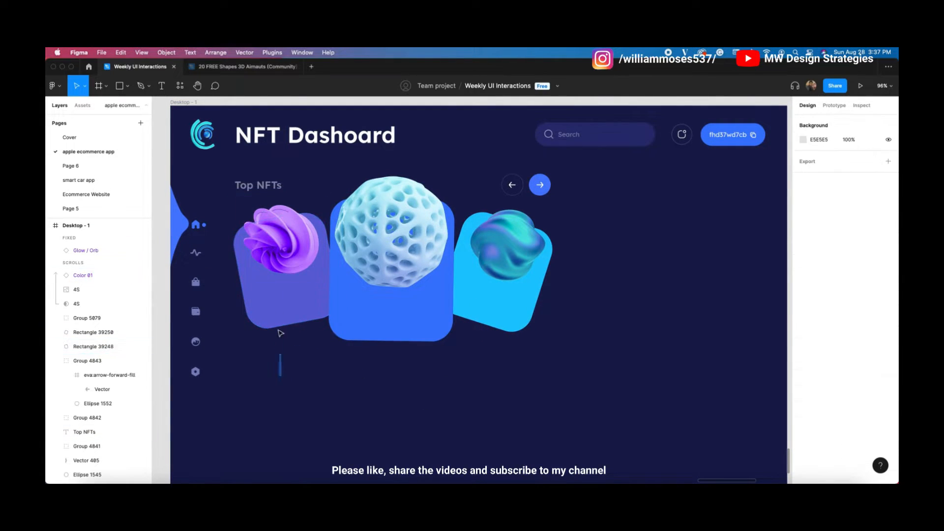
click(282, 309)
shift+click(279, 230)
key(super+g)
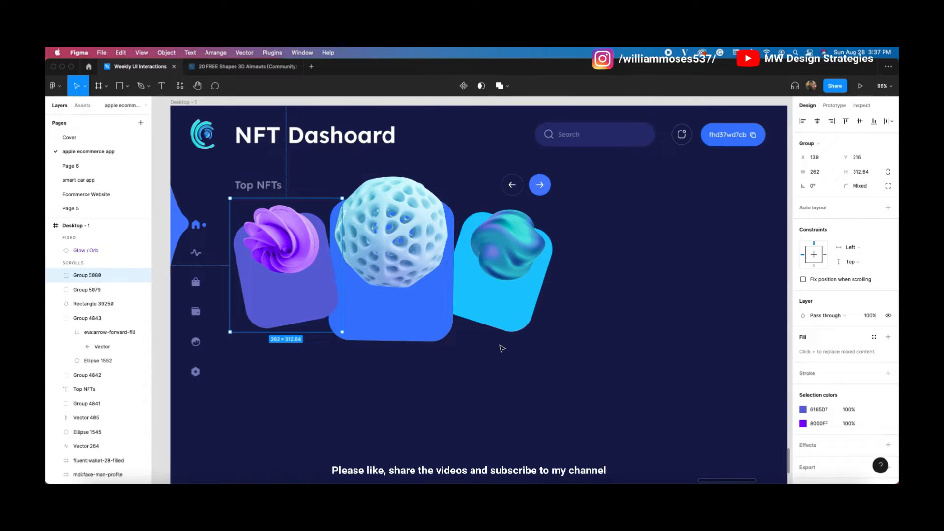
Step: Group the glowing orb with the cyan card
click(528, 310)
shift+click(522, 257)
key(super+g)
click(310, 356)
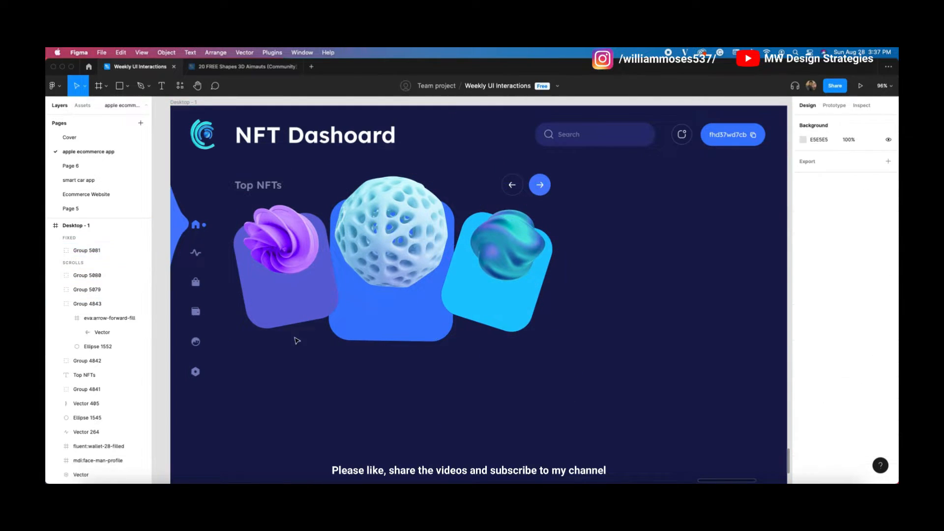
click(301, 311)
Step: Move the cyan card group back beside the centre card and send both outer groups behind it
shift+click(529, 295)
key(super+bracketleft)
key(super+bracketleft)
key(super+bracketleft)
key(super+bracketleft)
key(super+bracketleft)
key(super+bracketleft)
key(super+bracketleft)
key(super+bracketleft)
key(super+bracketleft)
key(super+bracketleft)
key(super+bracketleft)
key(super+bracketleft)
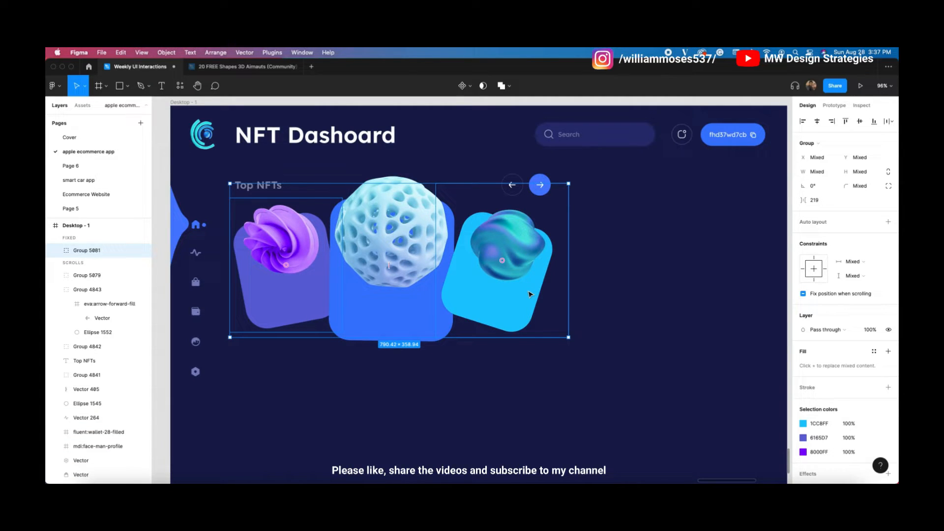
click(415, 293)
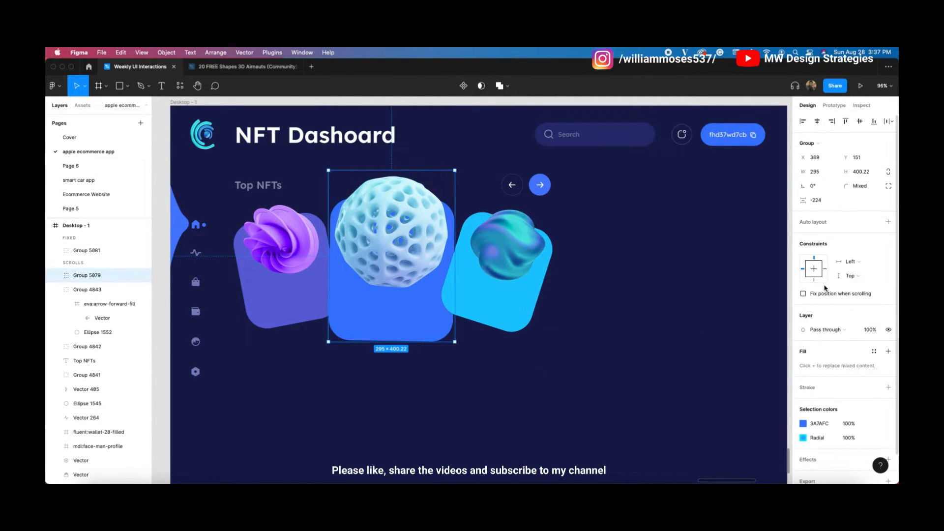
click(480, 279)
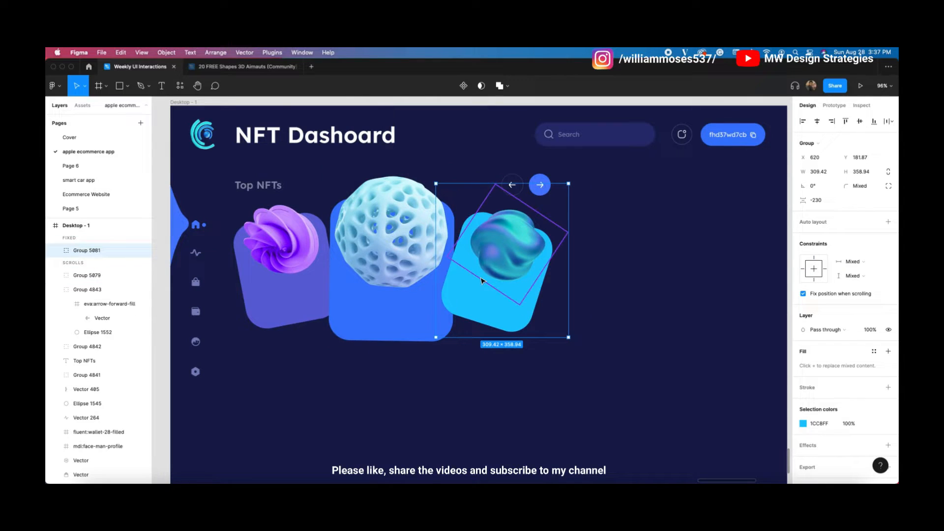
scroll(481, 279, down, 2)
scroll(481, 280, down, 2)
drag(481, 280, 436, 278)
scroll(430, 273, up, 3)
key(super+bracketleft)
key(super+bracketleft)
key(super+bracketleft)
key(super+bracketleft)
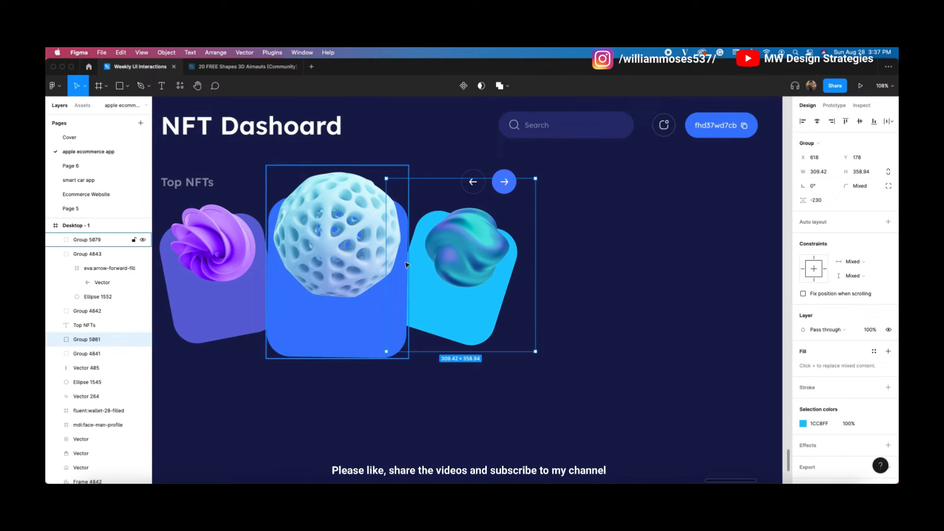
click(504, 315)
Step: Align the three cards' vertical centres and bring the whole dashboard frame into view
scroll(511, 310, left, 2)
click(265, 296)
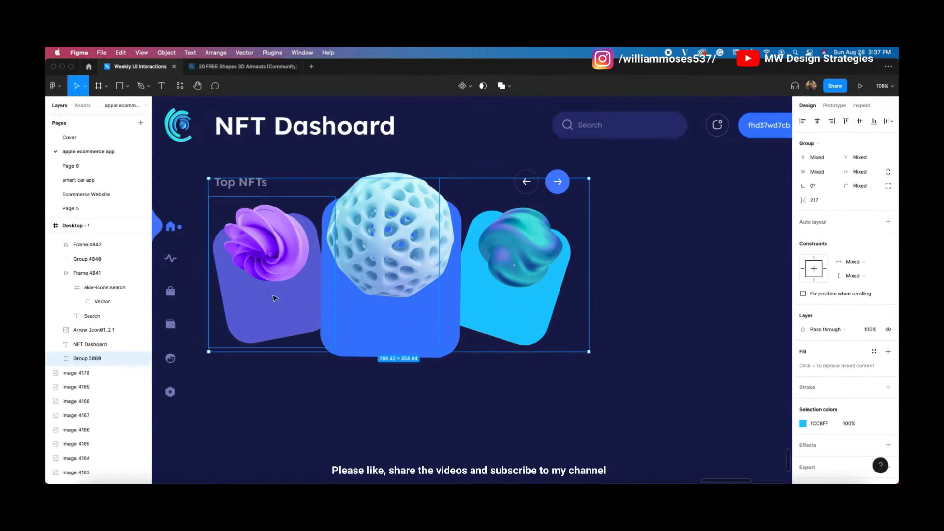
click(859, 123)
click(678, 294)
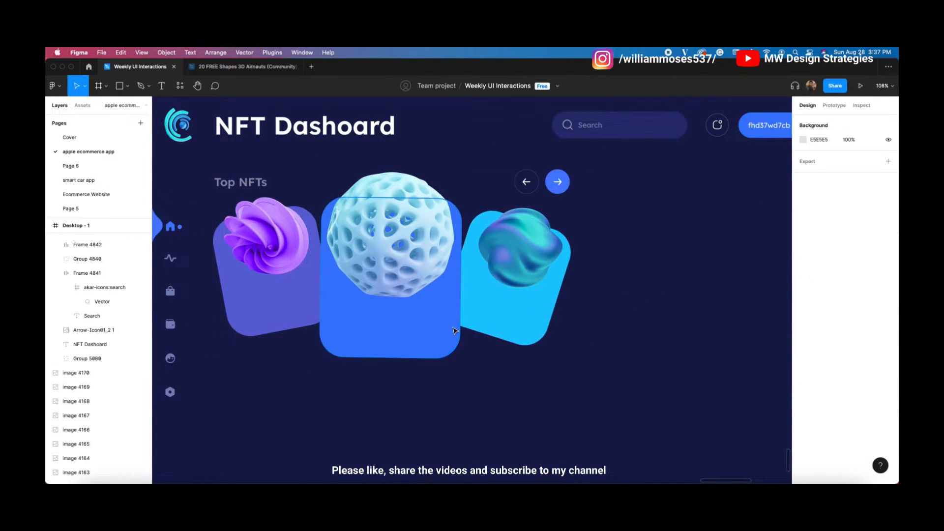
scroll(452, 328, down, 2)
drag(614, 317, 550, 290)
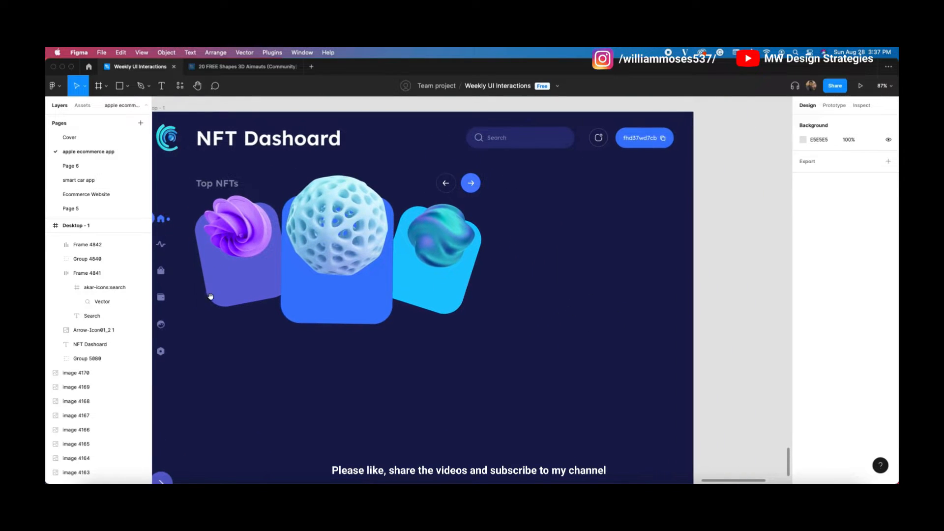
drag(379, 343, 470, 341)
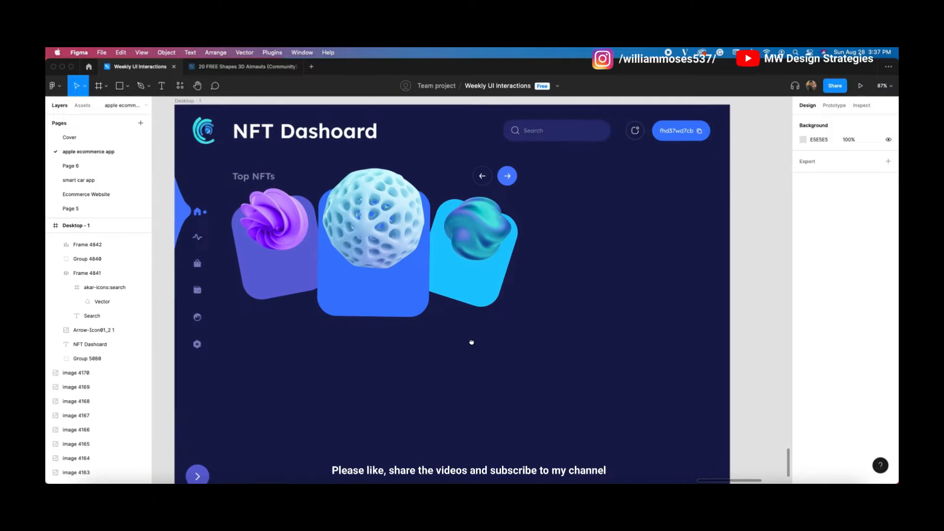
scroll(362, 268, up, 1)
click(162, 86)
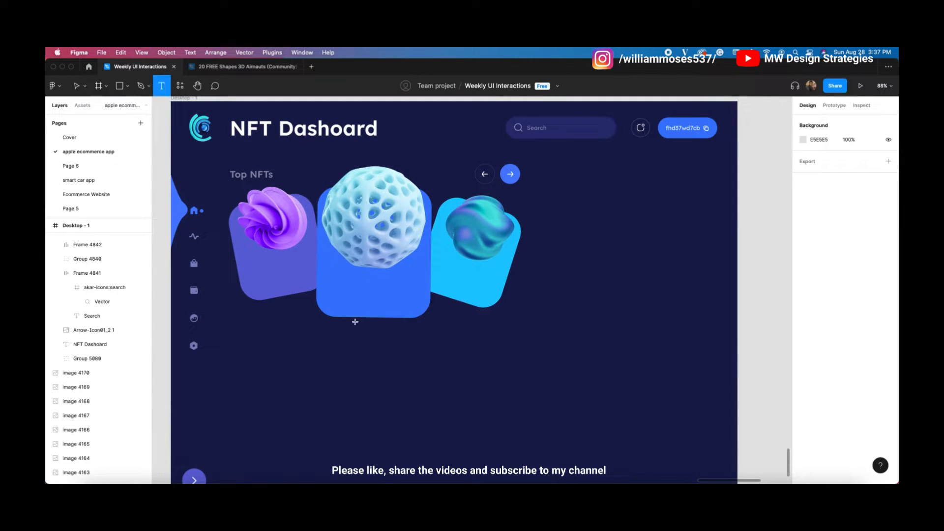
Step: Add the text '3d NFTs' and move it onto the blue centre card
click(330, 342)
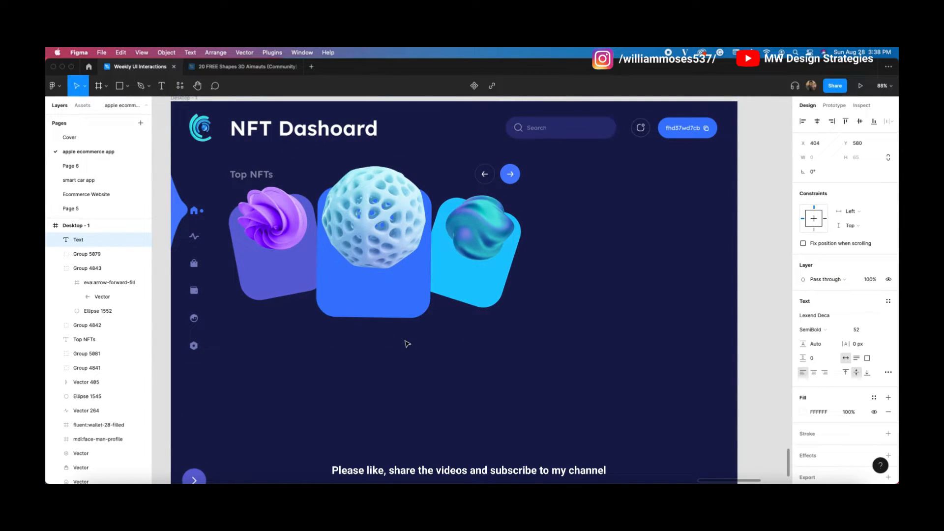
text(3d nf)
key(BackSpace)
key(BackSpace)
text(NF)
click(597, 401)
drag(378, 355, 377, 275)
key(super+z)
drag(384, 348, 382, 285)
Step: Set the '3d NFTs' title to 34 px and nudge it slightly lower
click(866, 331)
key(Down)
key(Down)
key(Down)
key(Down)
key(Down)
key(Down)
key(Down)
key(Down)
key(Down)
key(Down)
key(Down)
key(Down)
key(Down)
key(Down)
key(Down)
key(Down)
key(Down)
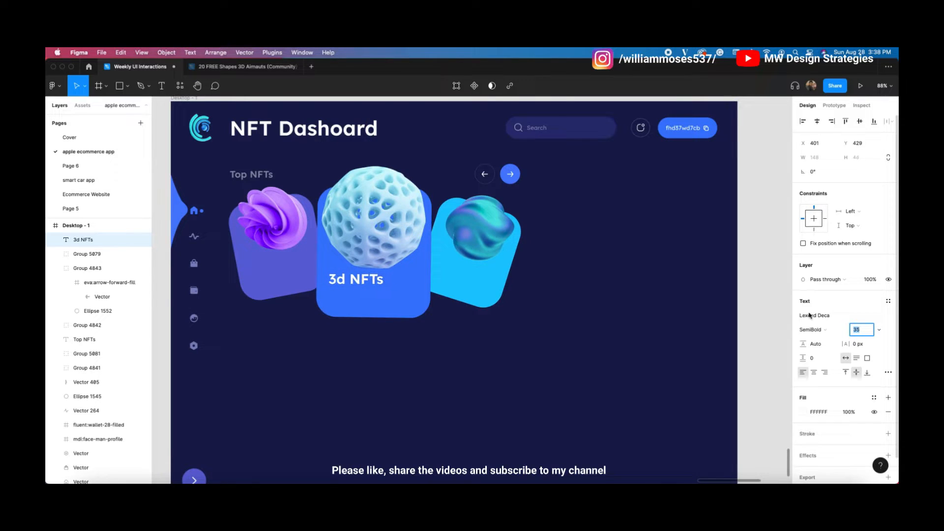
key(Down)
key(Down)
key(Down)
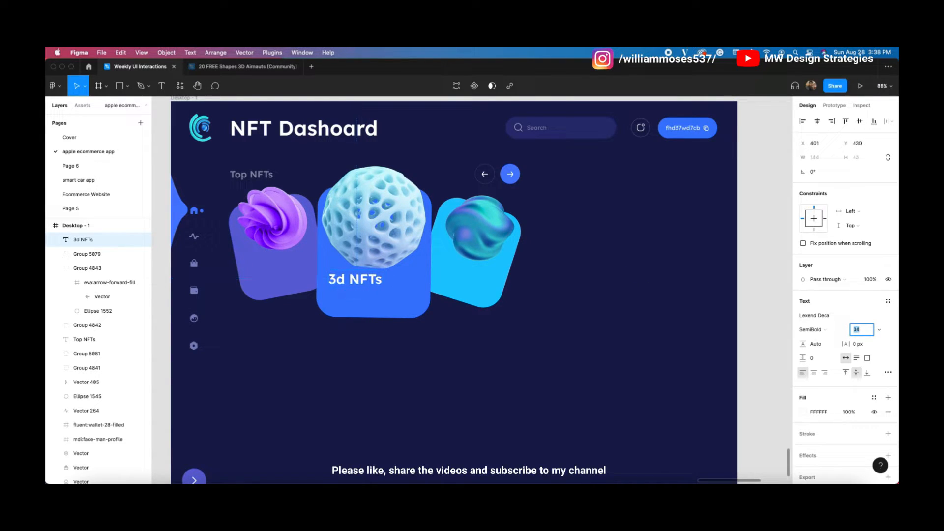
drag(363, 282, 362, 285)
scroll(609, 317, up, 5)
scroll(688, 307, right, 2)
click(669, 316)
click(397, 326)
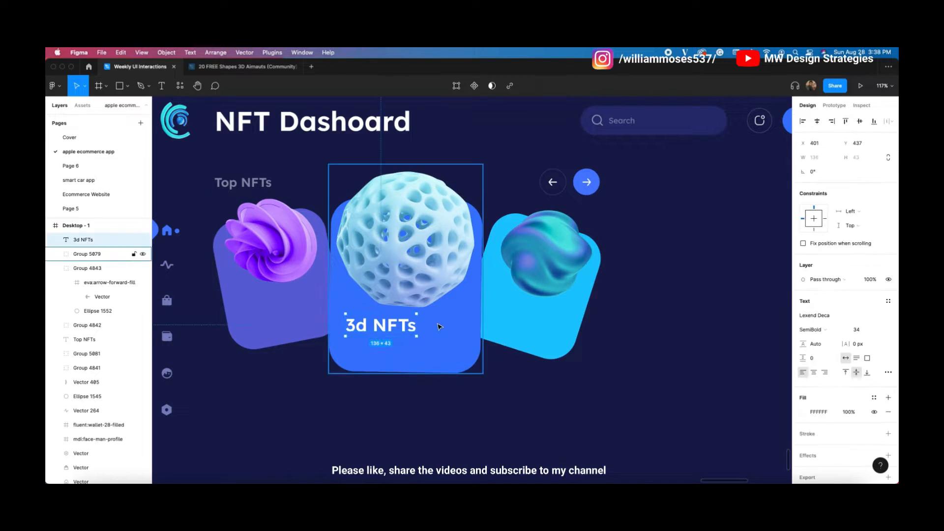
click(399, 425)
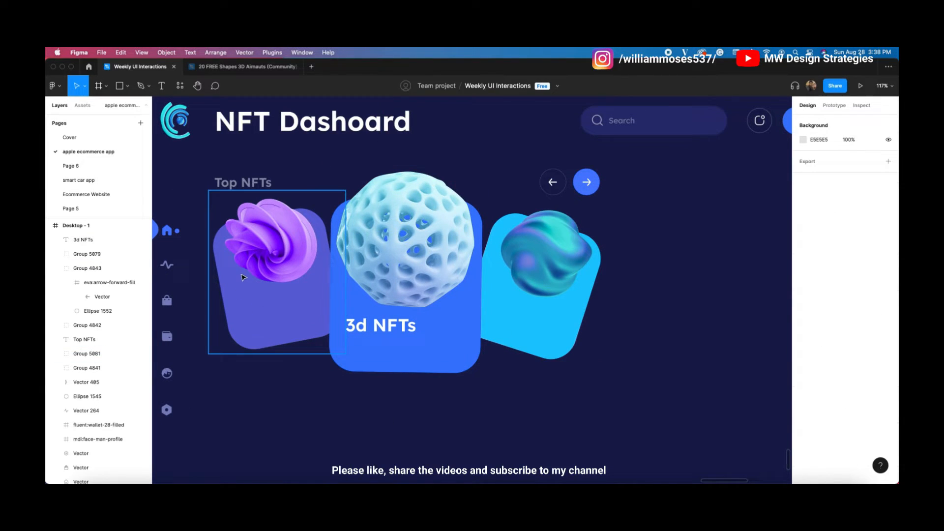
Step: Add a '0.03 ETH' text line below the title
click(162, 85)
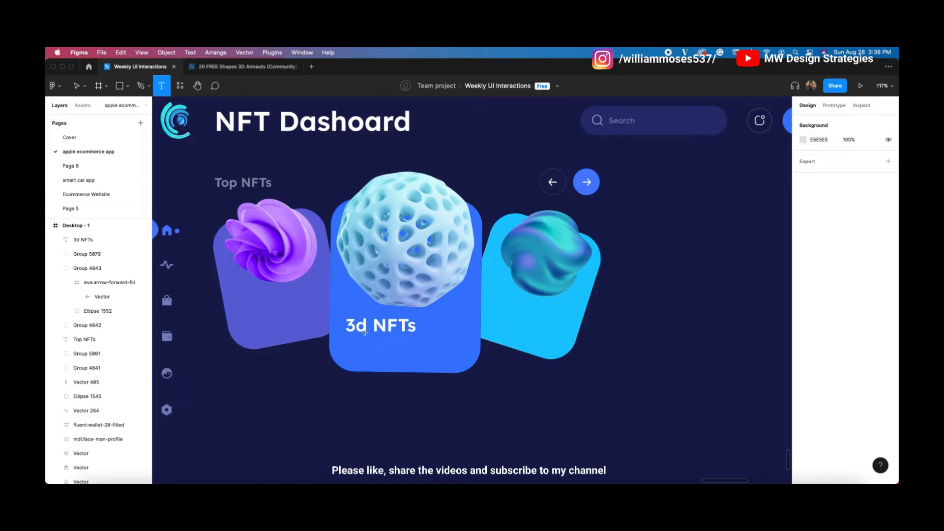
click(350, 342)
text(0.03)
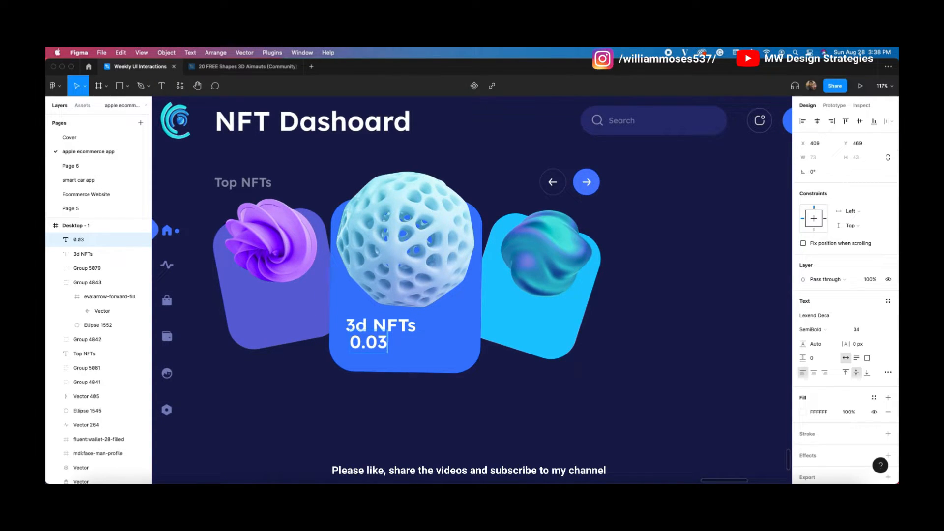
text( ETH)
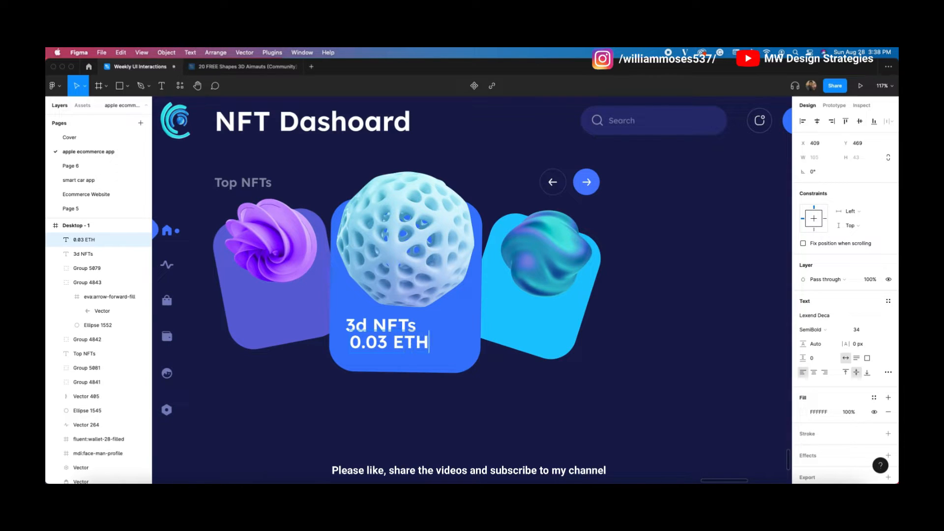
key(Escape)
Step: Make the '0.03 ETH' price text 14 px Medium weight
click(856, 329)
text(10)
key(Return)
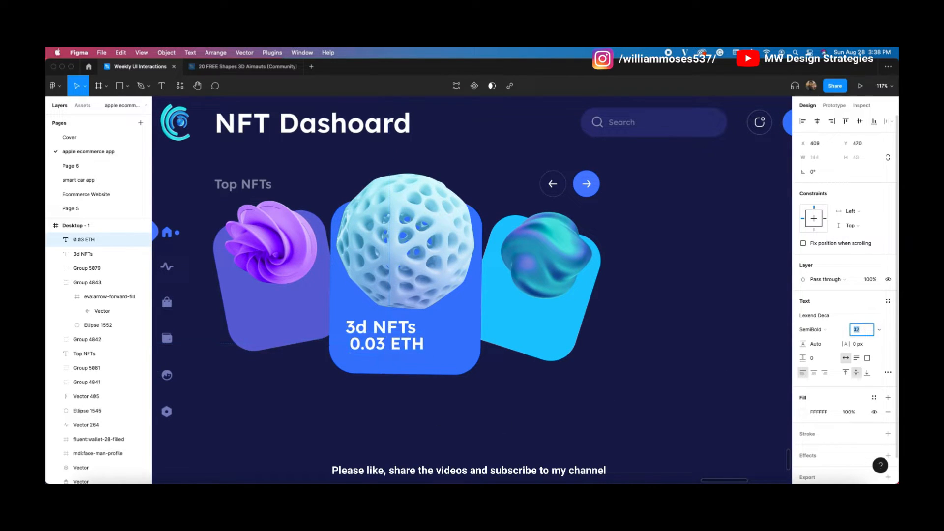
key(Up)
key(Up)
key(Up)
key(Up)
key(Up)
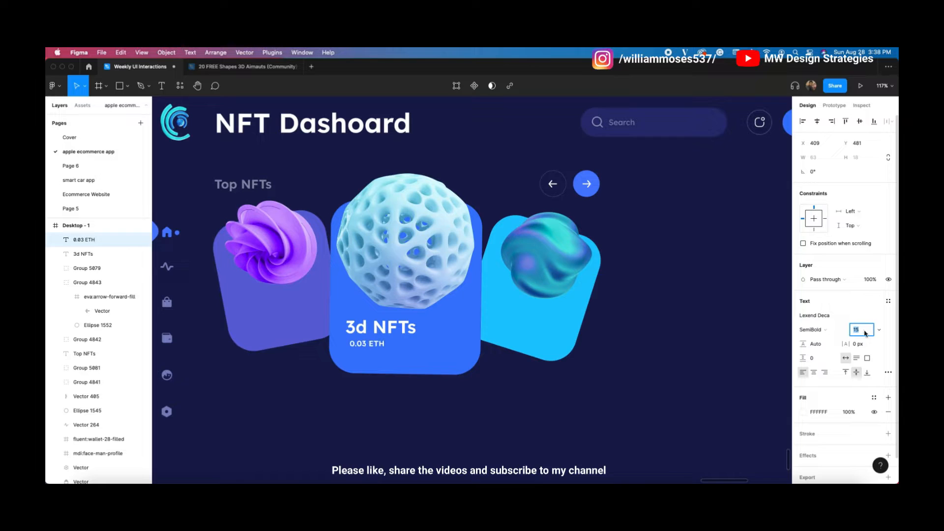
key(Down)
click(816, 330)
click(816, 318)
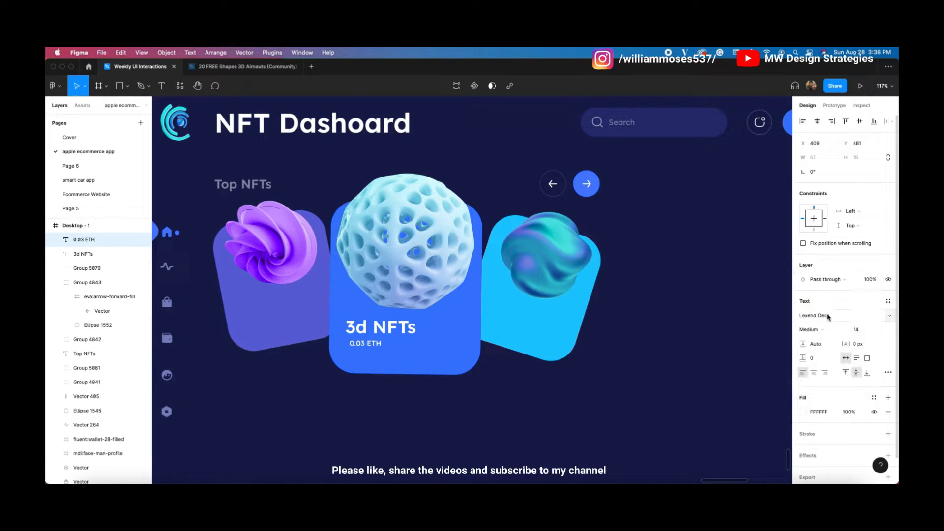
shift+click(381, 327)
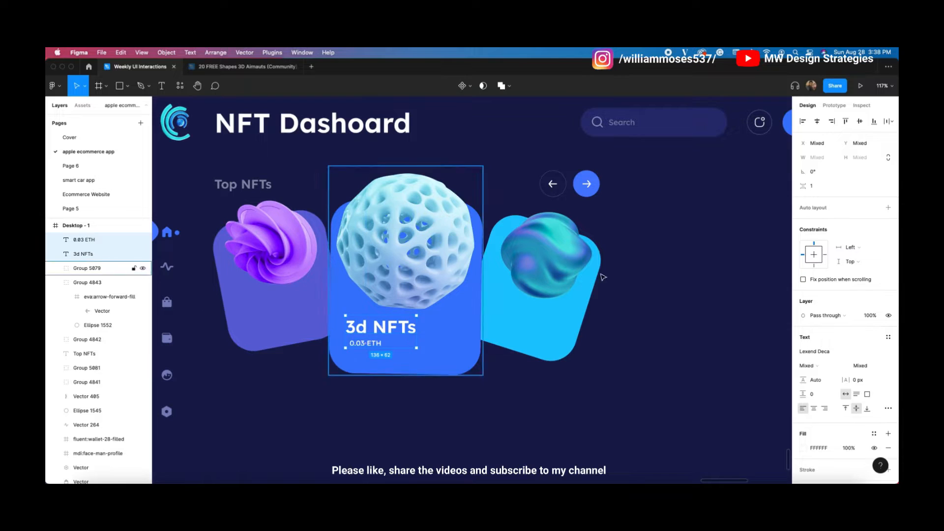
click(620, 401)
click(356, 346)
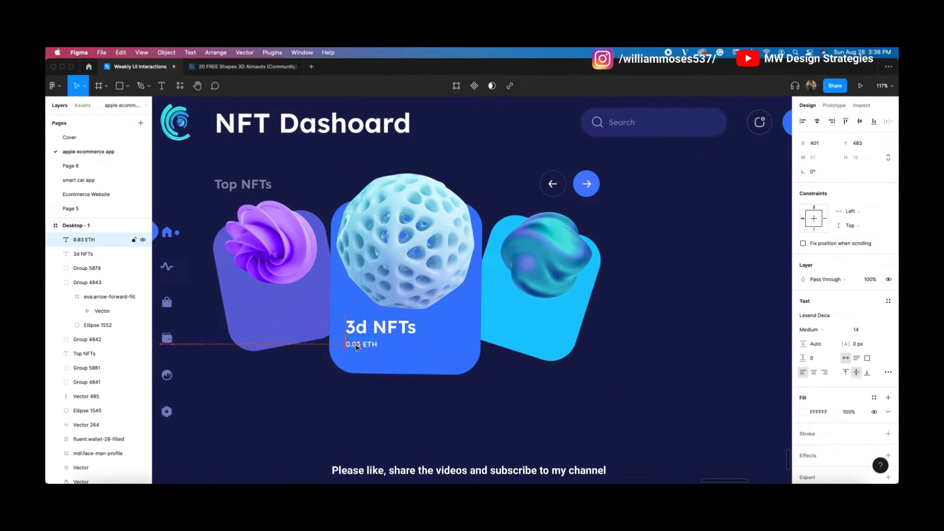
right_click(540, 204)
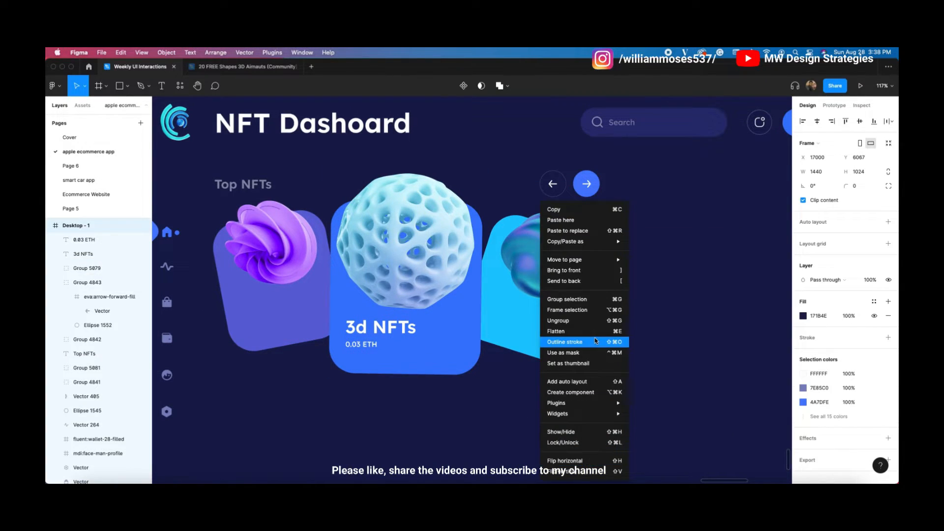
mouse_move(582, 403)
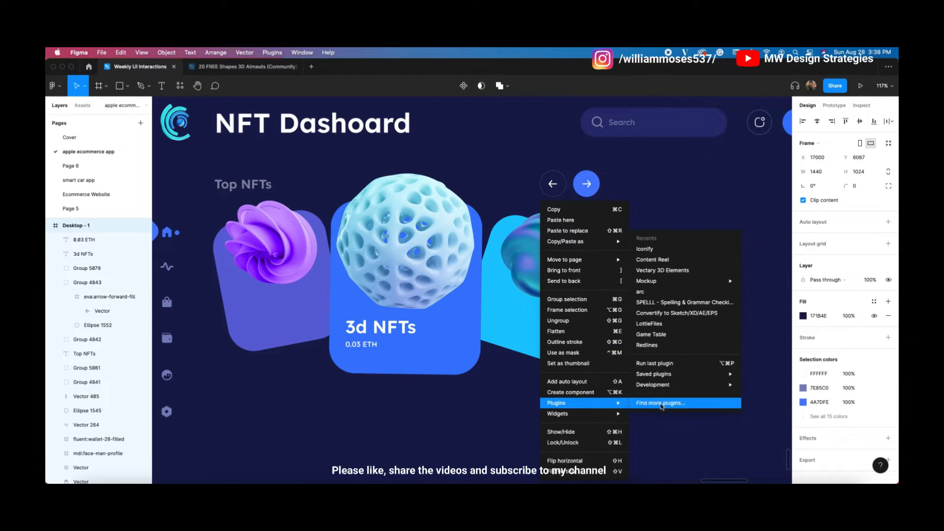
click(644, 249)
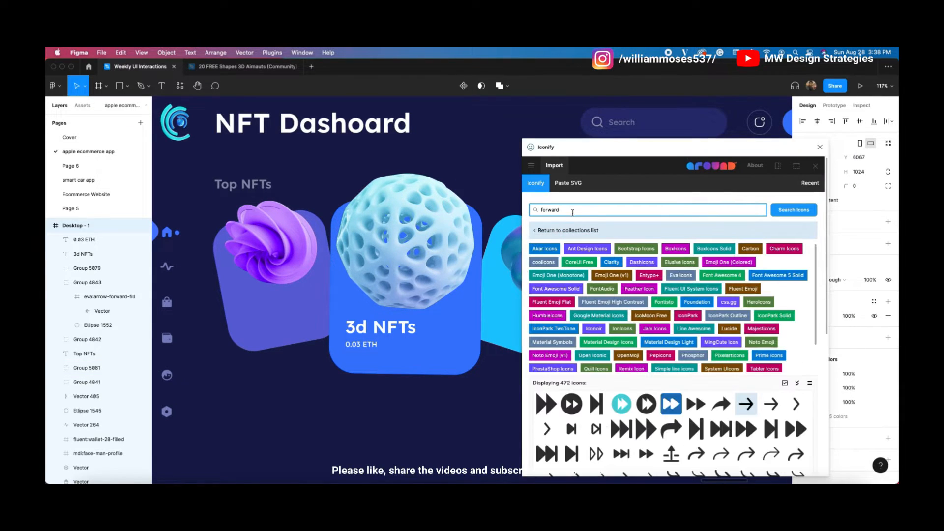
text(M)
text(th)
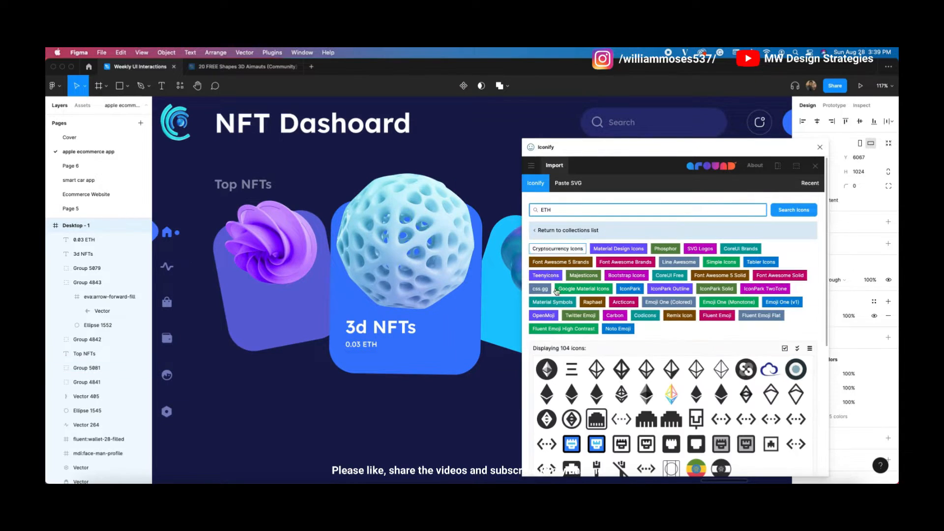
scroll(592, 402, down, 5)
scroll(639, 275, up, 1)
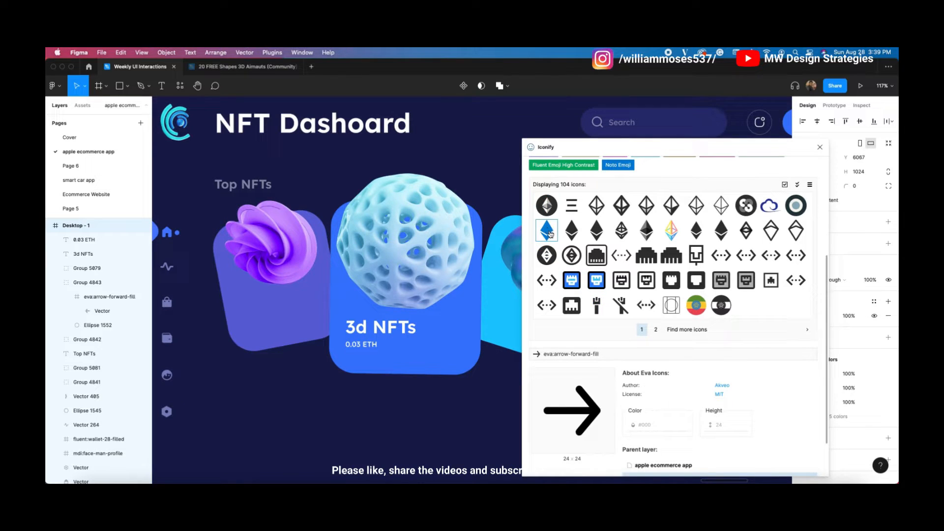
click(820, 147)
scroll(453, 352, right, 15)
Step: Select the coin icons plus the DRQ 3D and Cube Cool titles and prices on the reference cards
scroll(453, 352, left, 15)
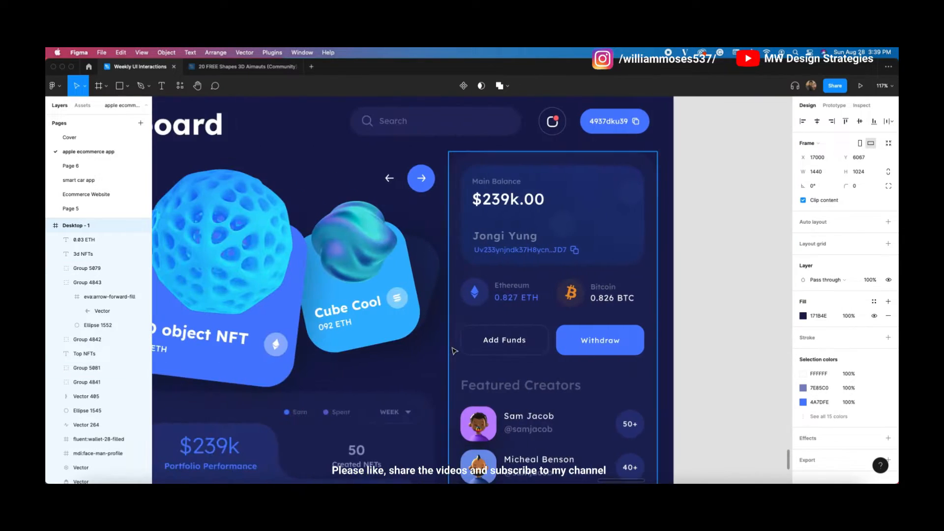
click(365, 350)
scroll(365, 349, left, 4)
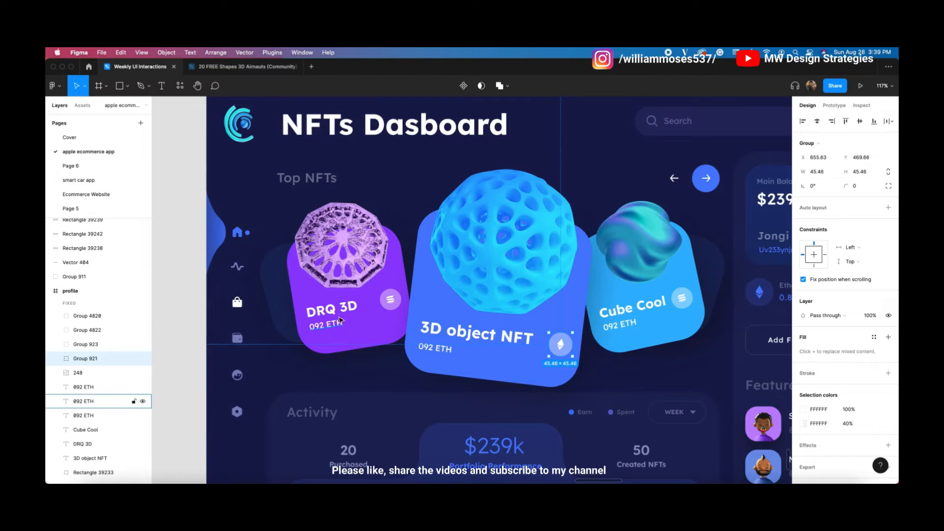
shift+click(391, 300)
shift+click(679, 299)
shift+click(326, 325)
shift+click(332, 309)
shift+click(604, 314)
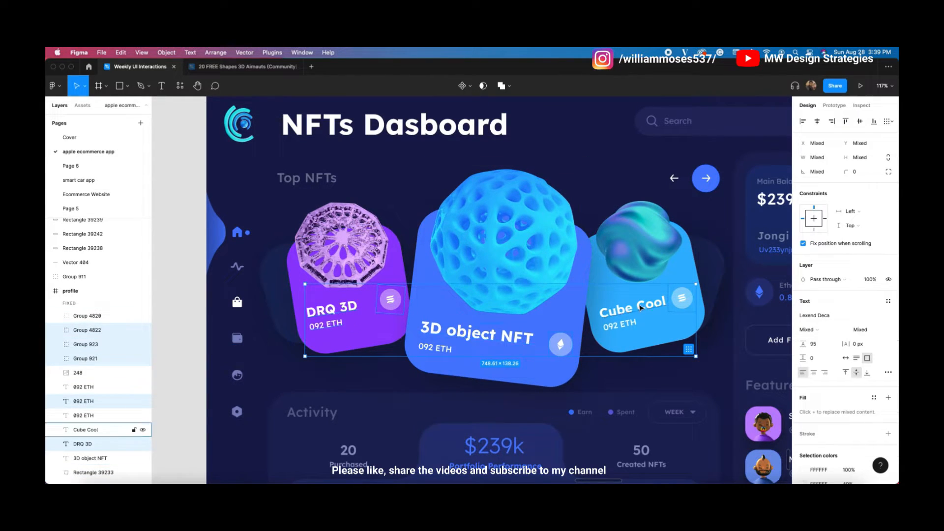
shift+click(606, 325)
Step: Paste the labels and icons into the NFT Dashoard frame and position them on the cards
scroll(577, 298, right, 15)
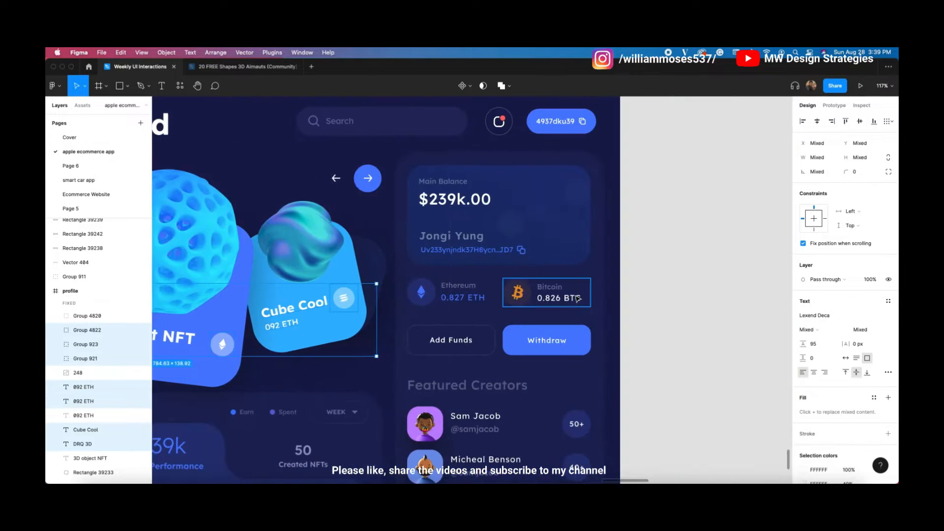
drag(664, 344, 500, 344)
key(super+v)
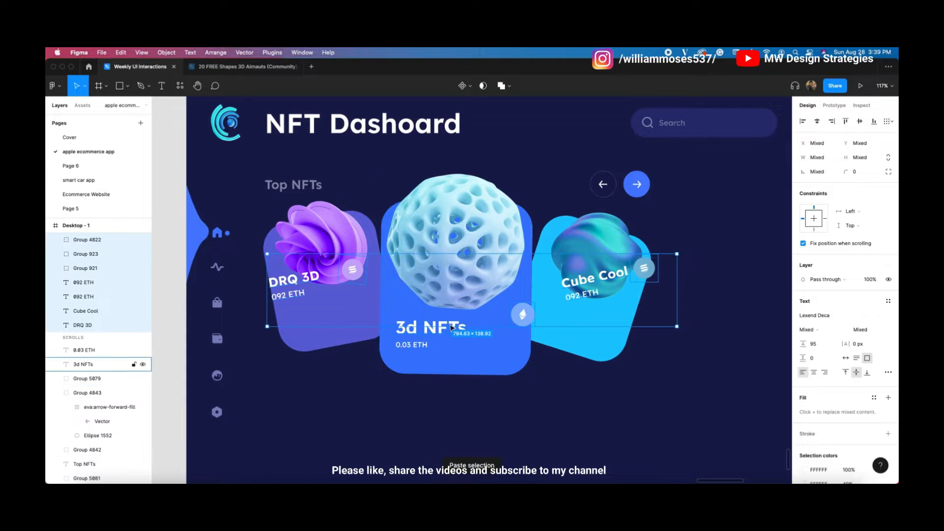
drag(606, 286, 619, 303)
key(Escape)
click(307, 312)
Step: Tilt the DRQ 3D labels to match the purple card and lower the coin icon slightly
shift+click(322, 294)
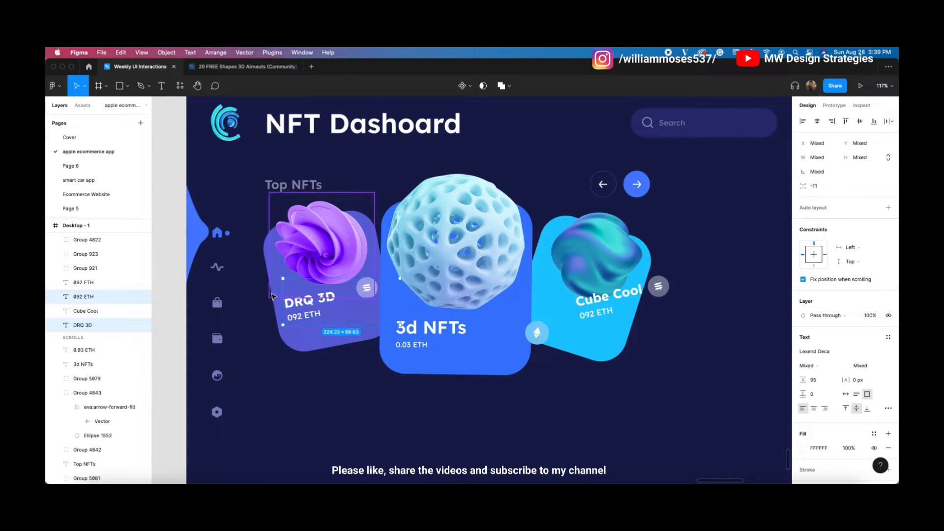
scroll(280, 276, up, 5)
drag(271, 277, 264, 278)
drag(450, 300, 450, 303)
Step: Rotate the Cube Cool and 092 ETH labels to the cyan card's tilt and shift them down-left
scroll(450, 303, down, 4)
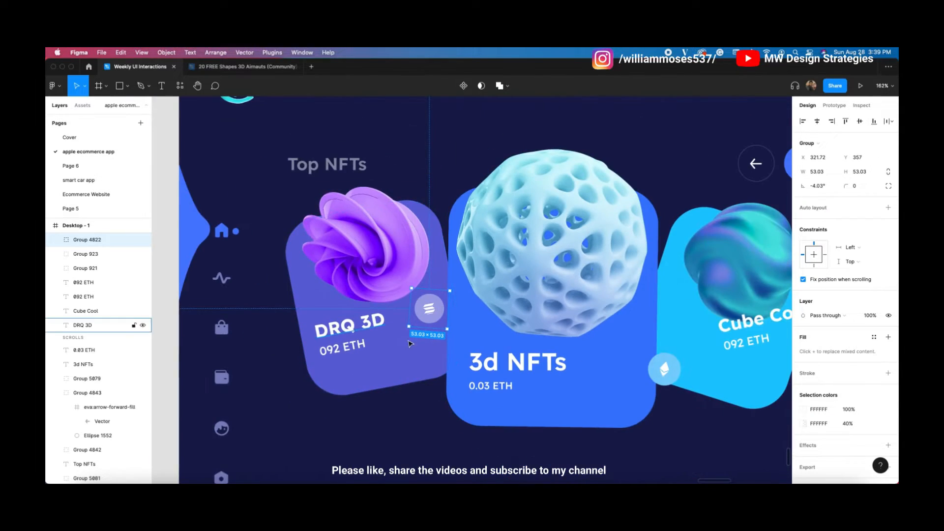
scroll(442, 344, right, 7)
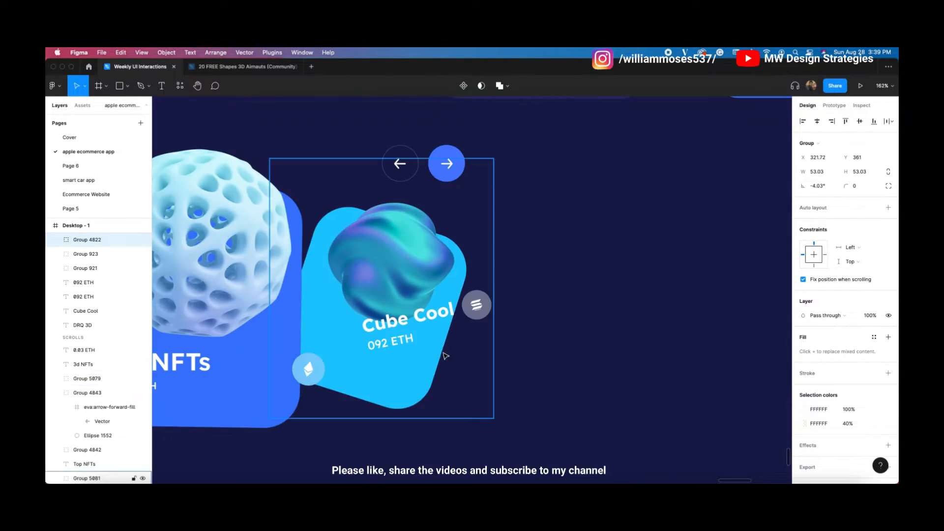
click(386, 324)
shift+click(383, 347)
scroll(384, 347, left, 5)
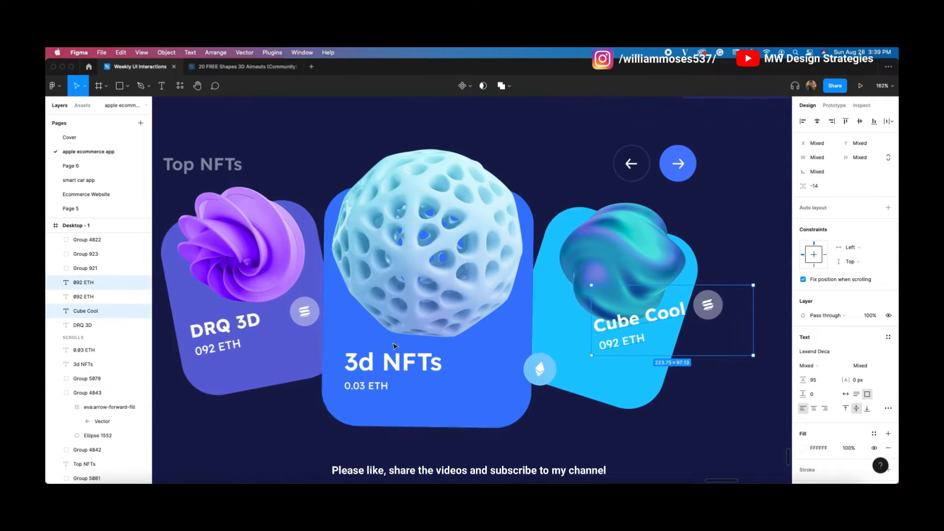
click(592, 280)
click(611, 344)
shift+click(609, 323)
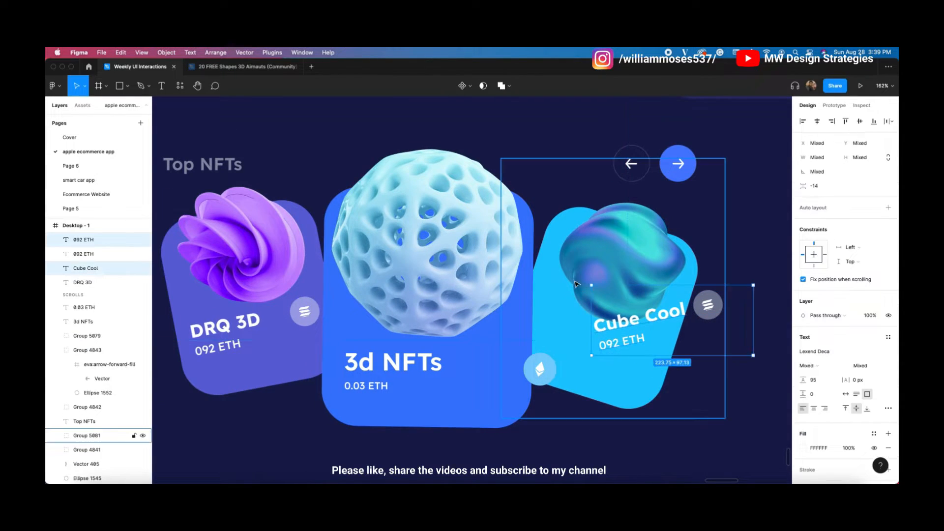
drag(590, 282, 626, 261)
drag(624, 306, 562, 325)
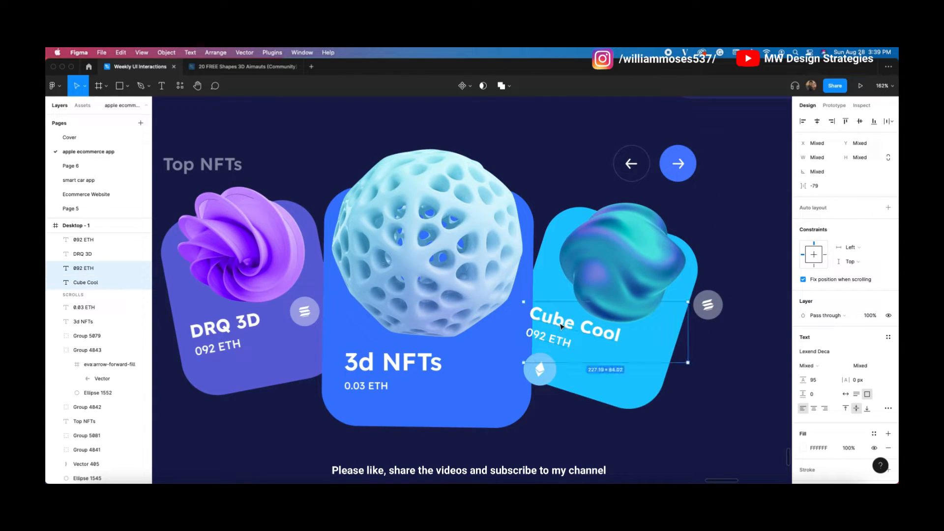
Step: Turn off 'Fix position when scrolling' for the Cube Cool and 092 ETH labels and nudge them down-left
click(722, 269)
click(577, 344)
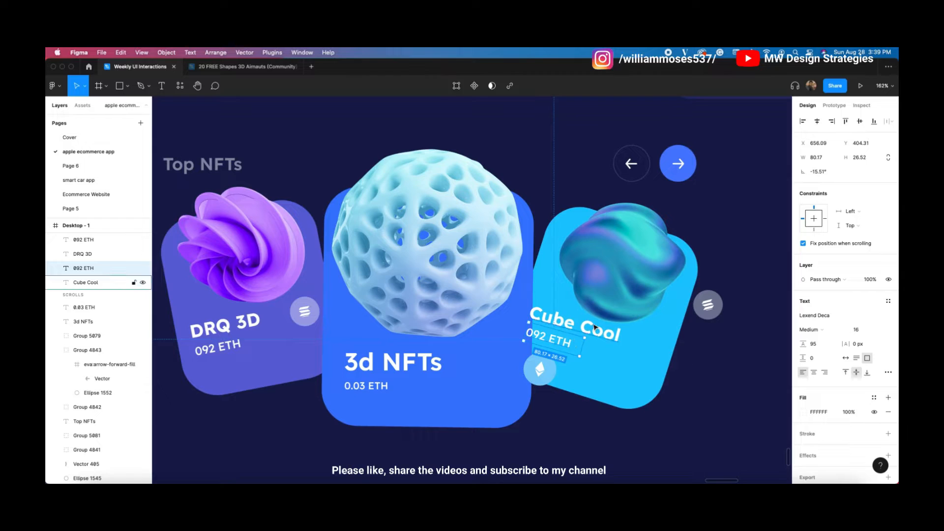
shift+click(594, 326)
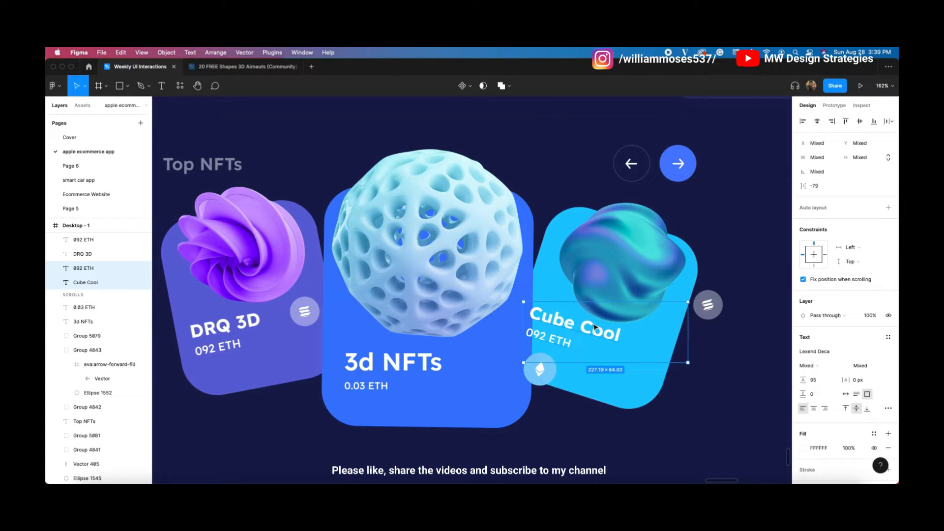
click(611, 418)
click(587, 390)
click(424, 365)
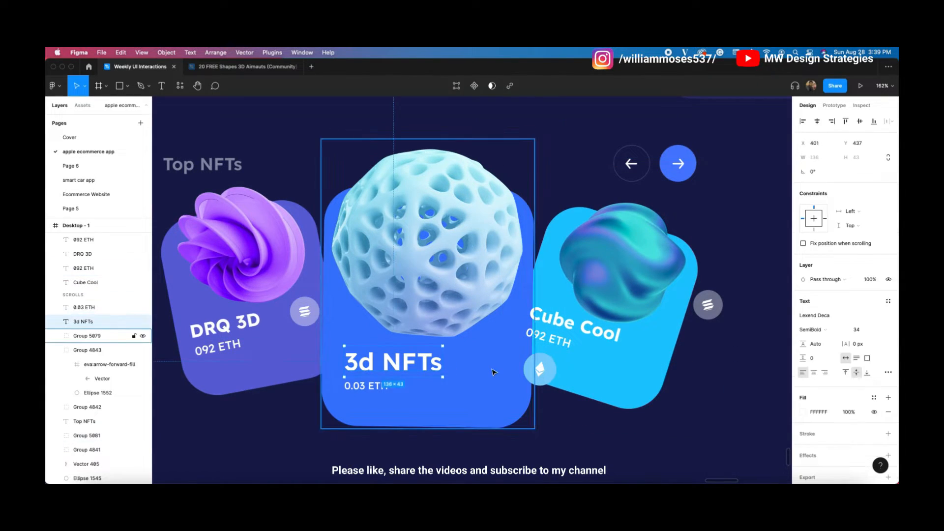
click(493, 372)
click(712, 377)
click(563, 343)
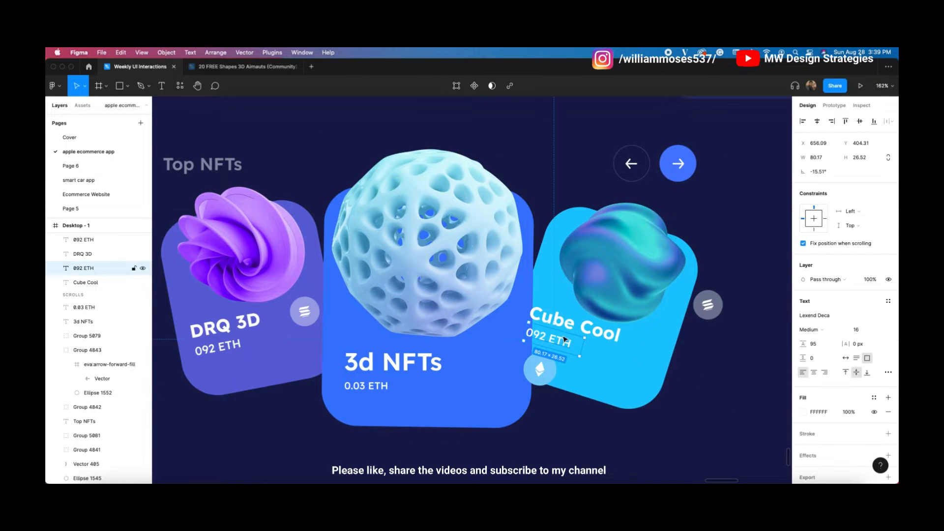
click(729, 299)
click(594, 328)
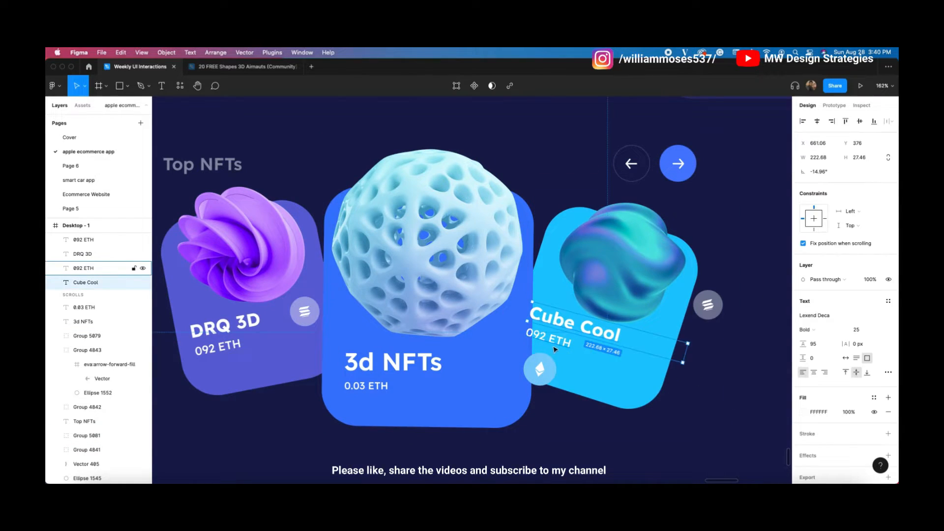
shift+click(569, 351)
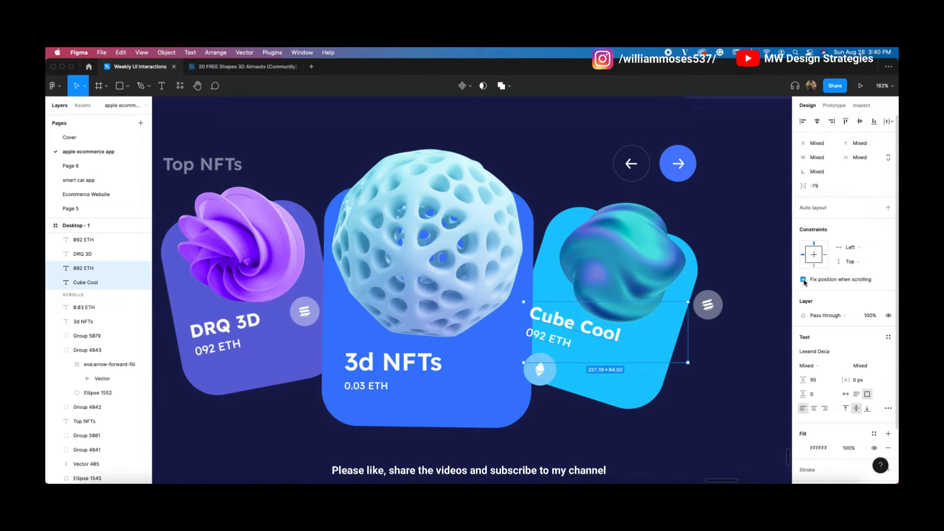
click(803, 280)
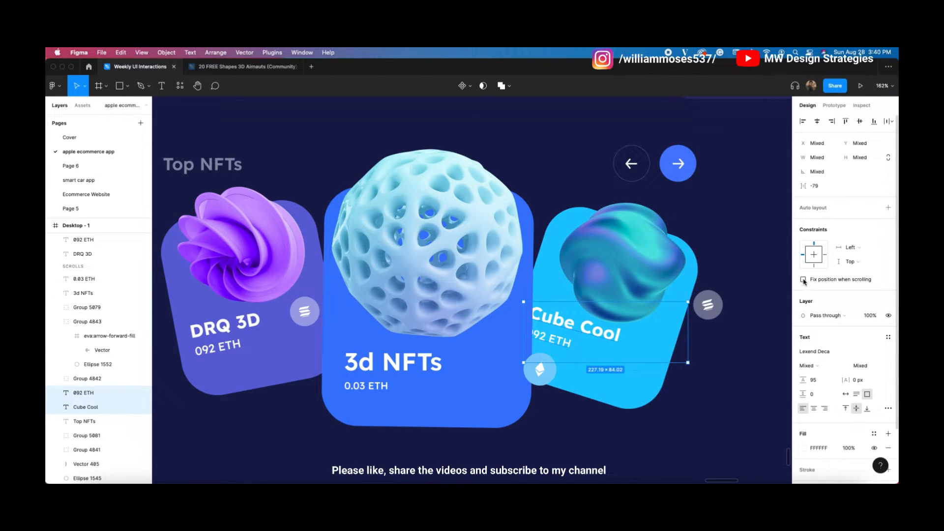
key(Left)
key(Left)
key(Left)
key(Down)
key(Down)
key(Down)
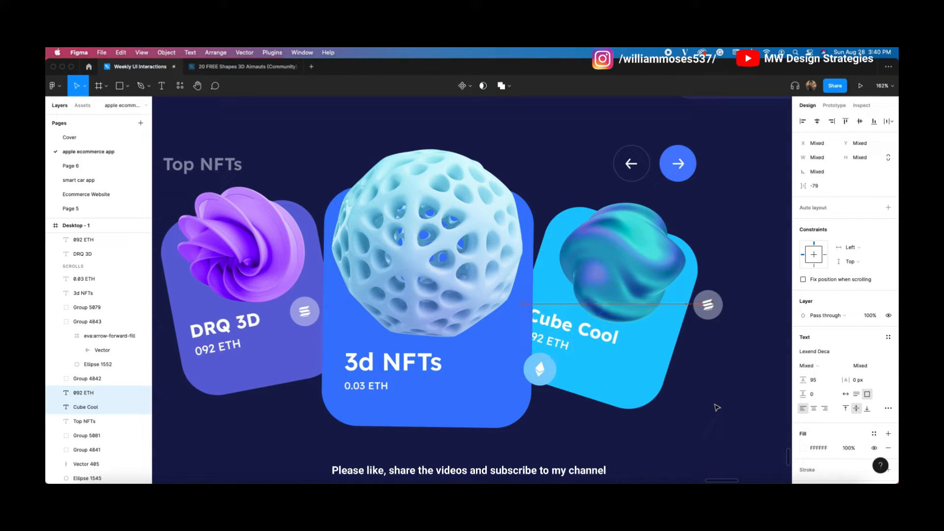
Step: Tilt the cyan card's round badge about -35° and move it down beside the labels
click(710, 330)
click(710, 303)
drag(730, 282, 648, 358)
click(585, 420)
scroll(522, 399, down, 5)
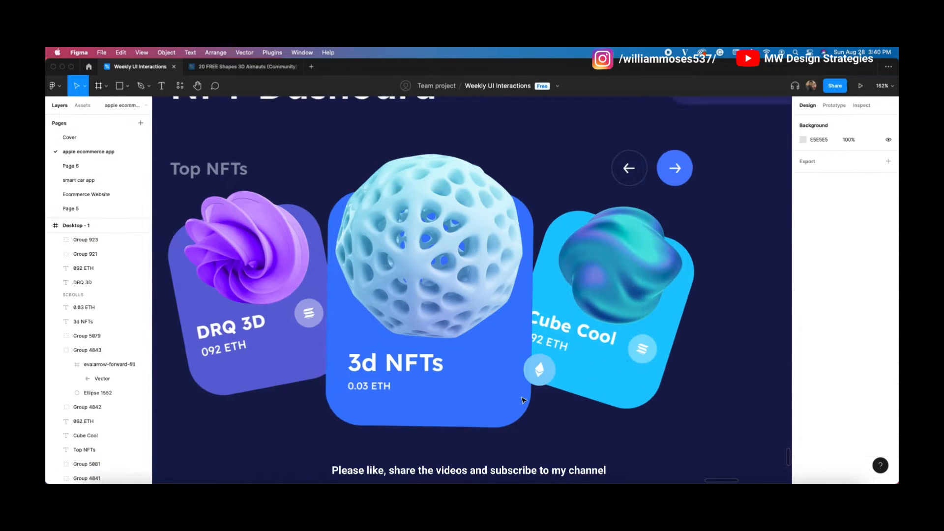
Step: Move the ETH coin icon to the 3d NFTs card's bottom-right and tilt it about 10.67°
drag(639, 450, 562, 386)
click(522, 346)
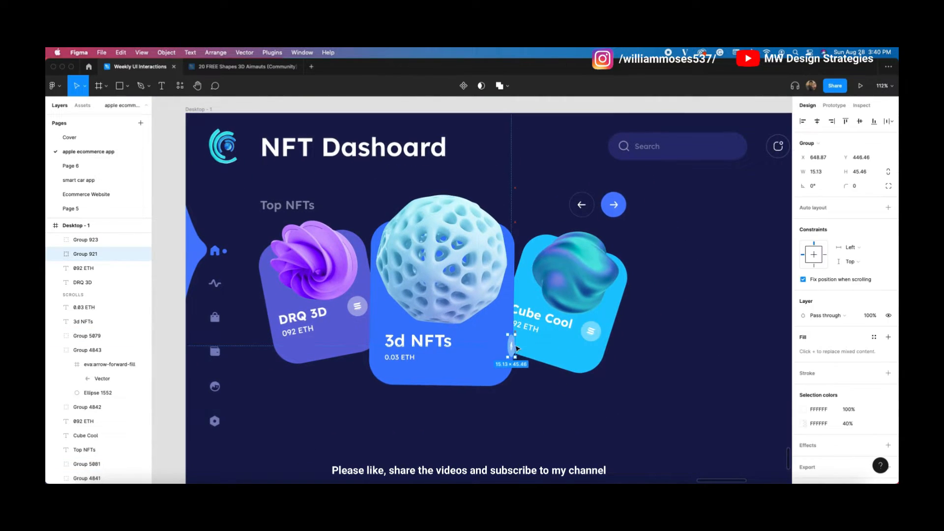
drag(527, 349, 477, 322)
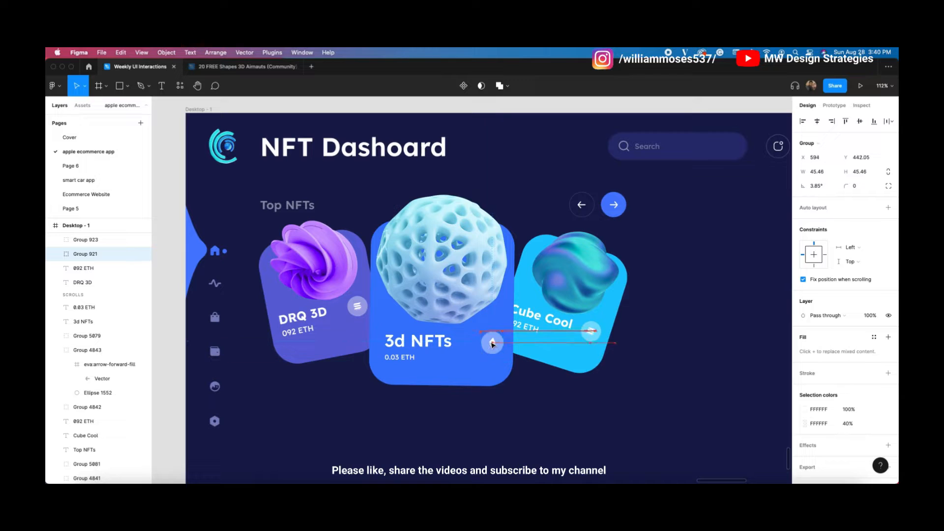
drag(492, 342, 490, 344)
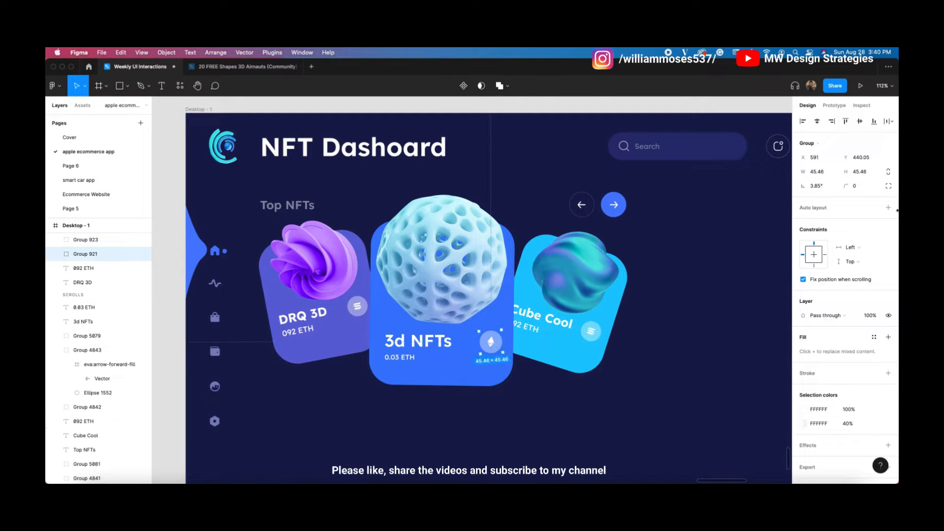
scroll(491, 344, up, 5)
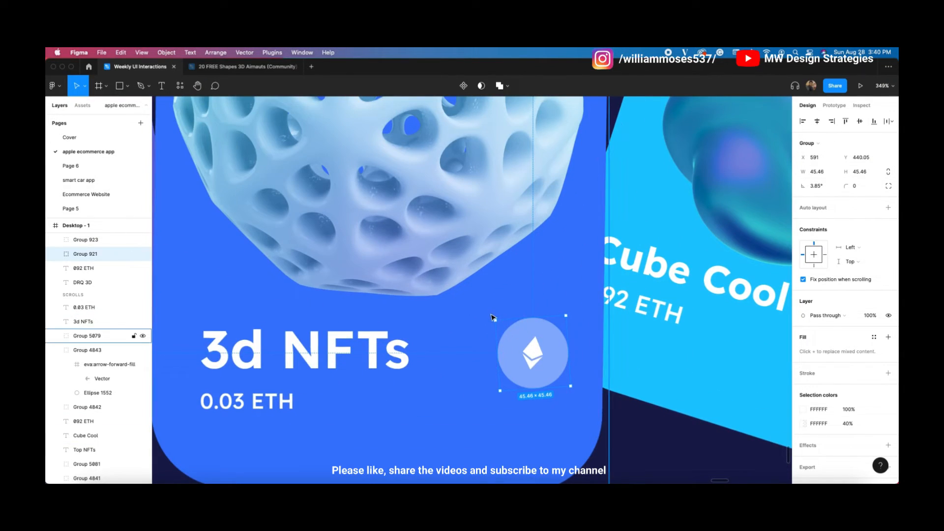
drag(490, 314, 484, 315)
scroll(480, 354, down, 5)
click(464, 417)
scroll(463, 393, down, 2)
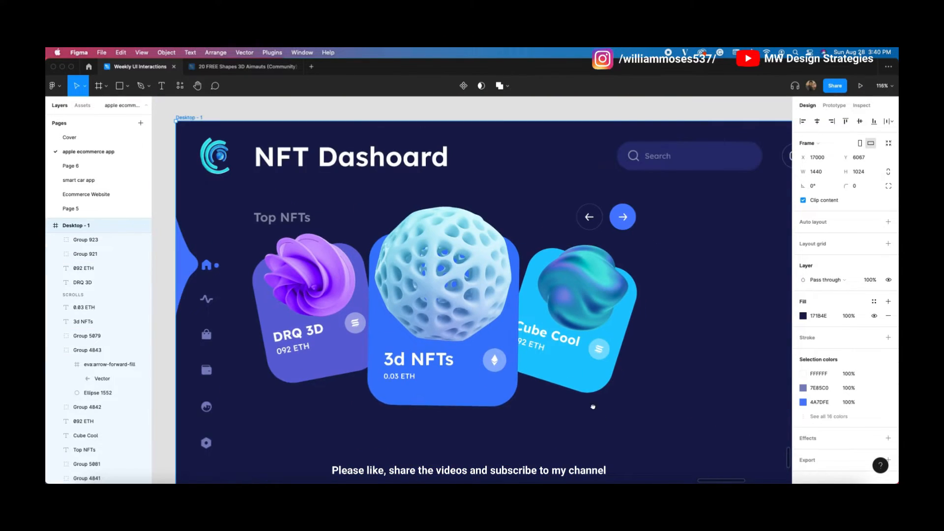
Step: Marquee-select all three Top NFTs cards with their labels and icons
drag(598, 414, 564, 367)
scroll(279, 413, down, 5)
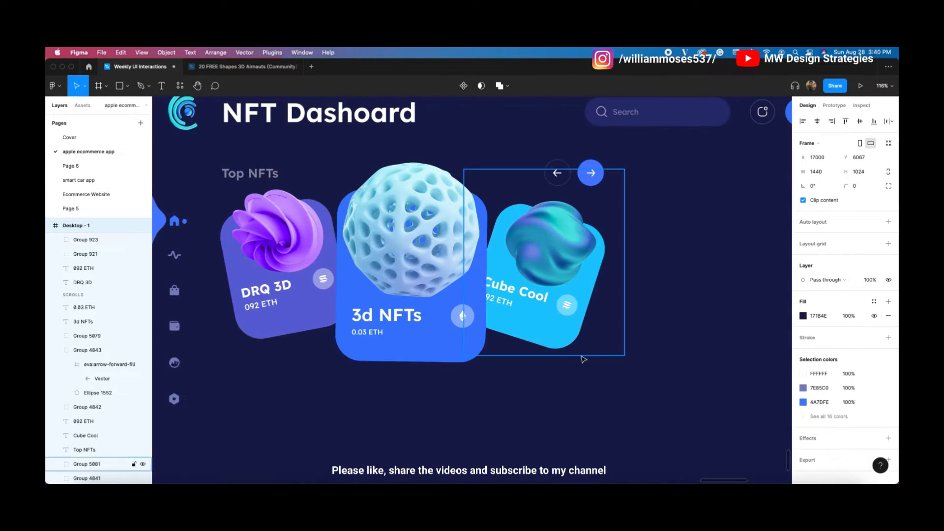
click(397, 420)
drag(256, 415, 569, 239)
drag(231, 423, 653, 222)
Step: Group the selected NFT card layers with Cmd+G and nudge the group down, settling at Y 168
key(super+g)
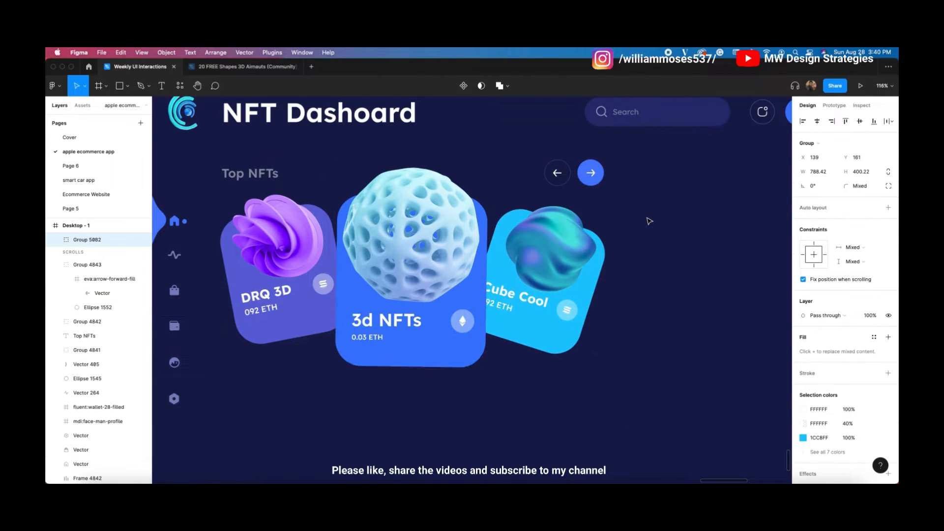
key(Down)
key(Down)
key(Down)
key(Down)
key(Down)
key(Down)
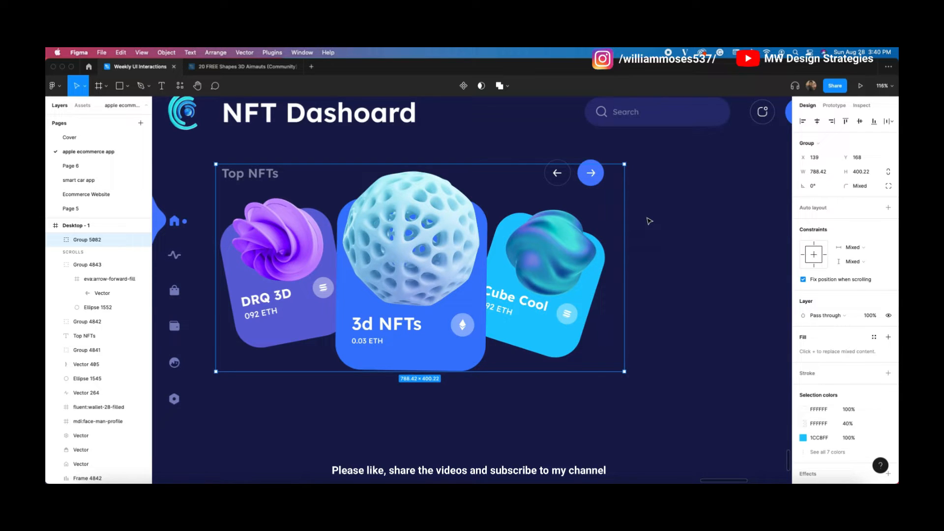
ctrl+scroll(649, 221, down, 3)
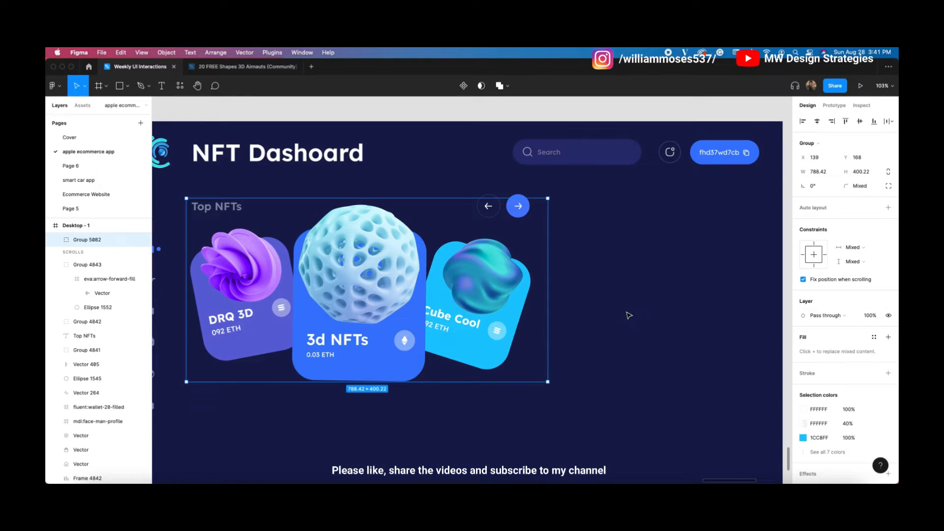
key(shift+Down)
key(shift+Up)
click(593, 286)
drag(593, 287, 611, 296)
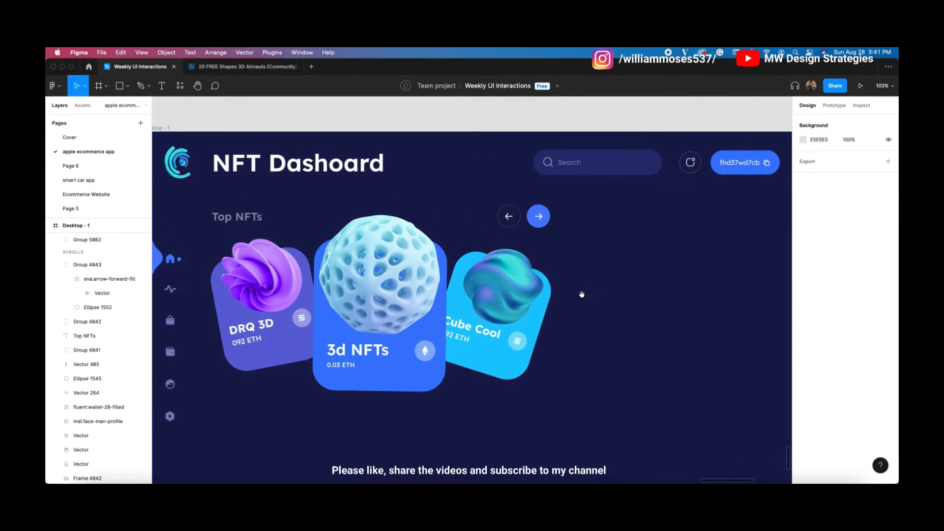
drag(392, 247, 403, 203)
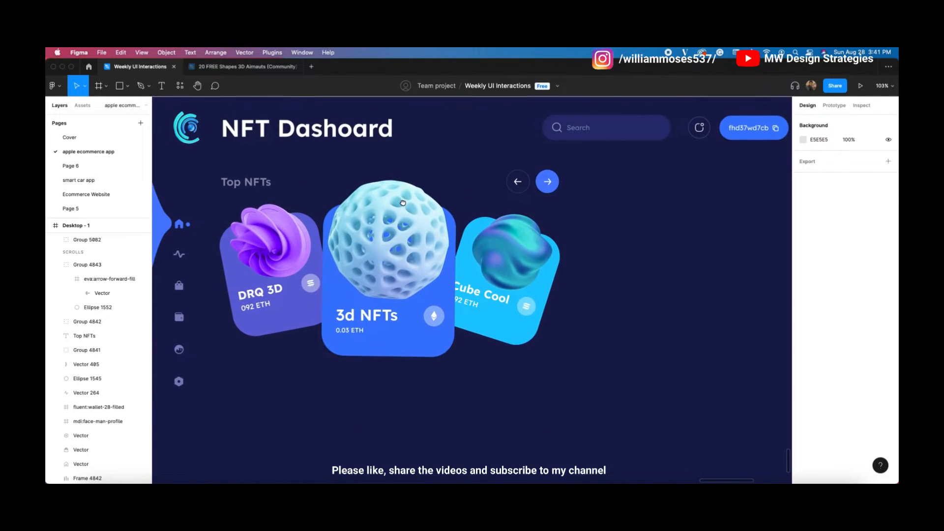
drag(469, 237, 445, 273)
Step: Draw a 788×300 rectangle in the Activity card, centred beneath the Earn, Spent and Week header
double_click(233, 345)
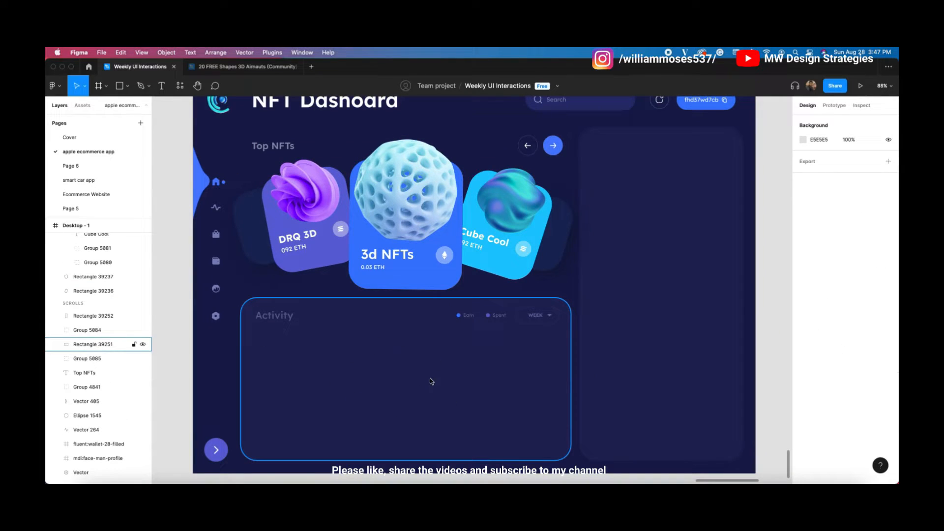
click(268, 315)
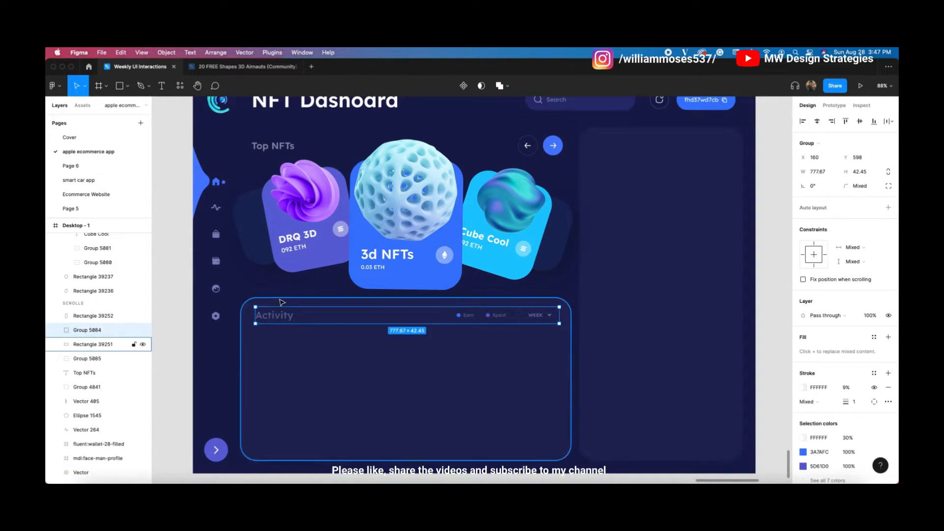
click(180, 277)
click(127, 86)
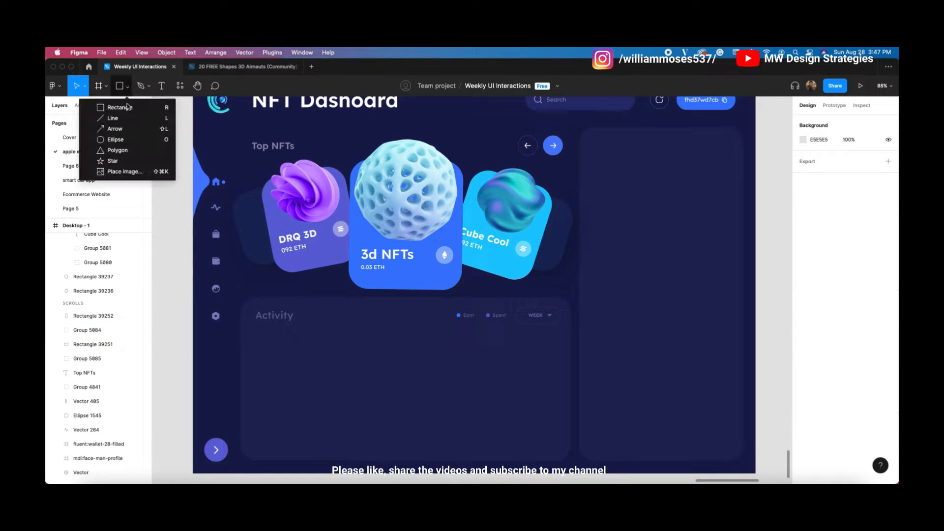
click(119, 107)
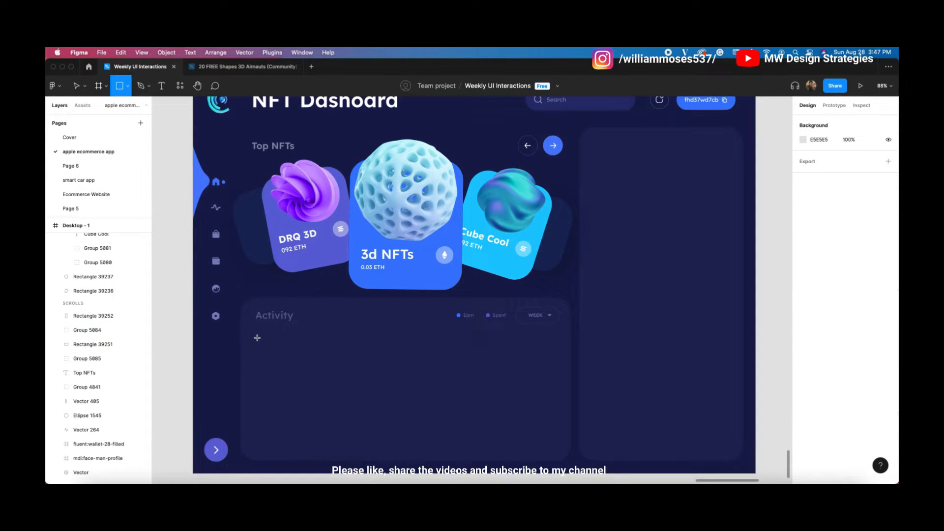
drag(259, 333, 560, 450)
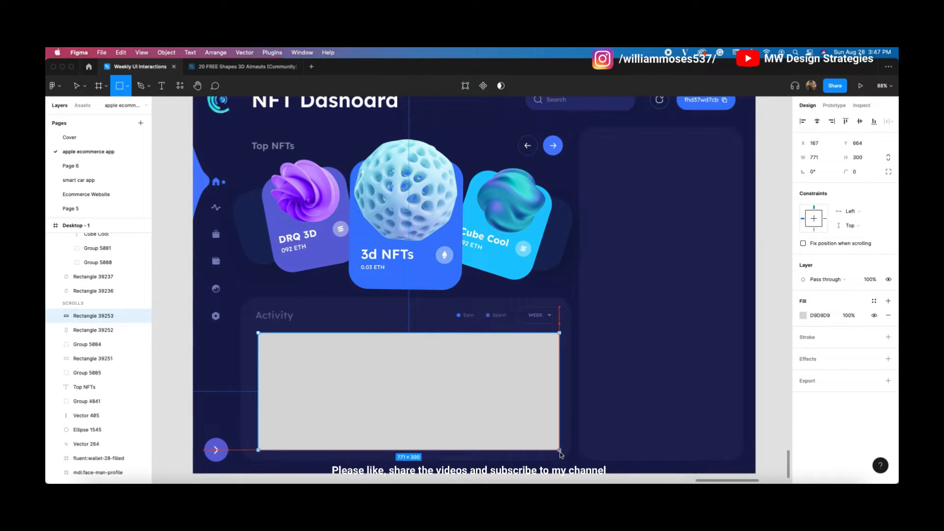
drag(258, 376, 251, 372)
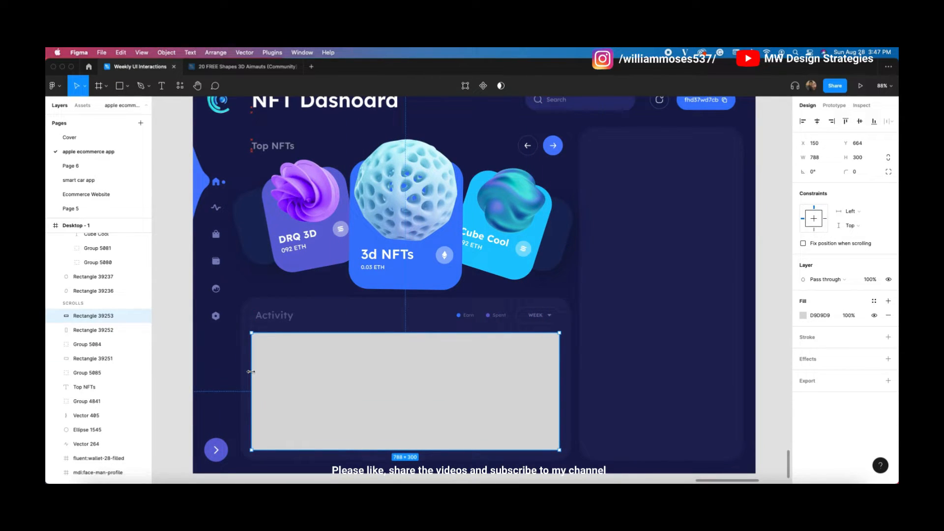
key(alt)
key(Up)
key(Right)
Step: Drag the rectangle's vertices to raise a block in the middle of its top edge
double_click(545, 352)
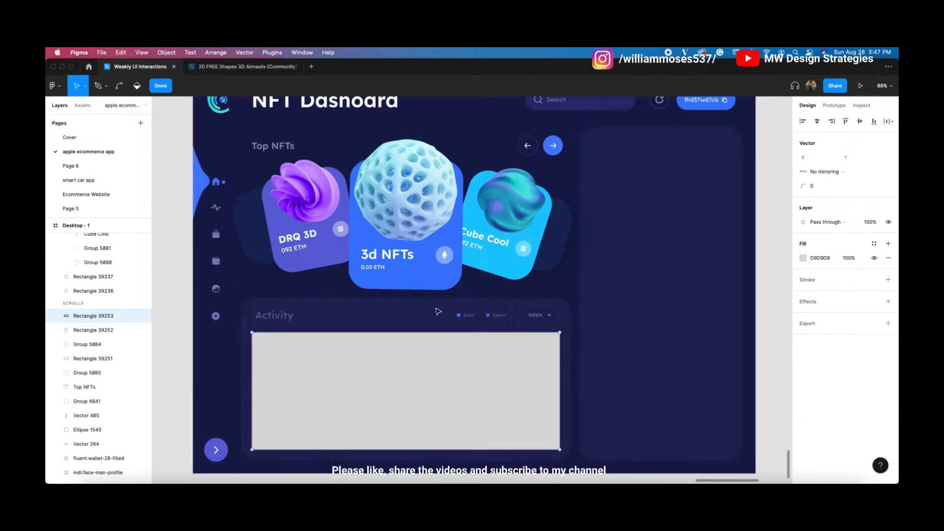
drag(560, 333, 560, 391)
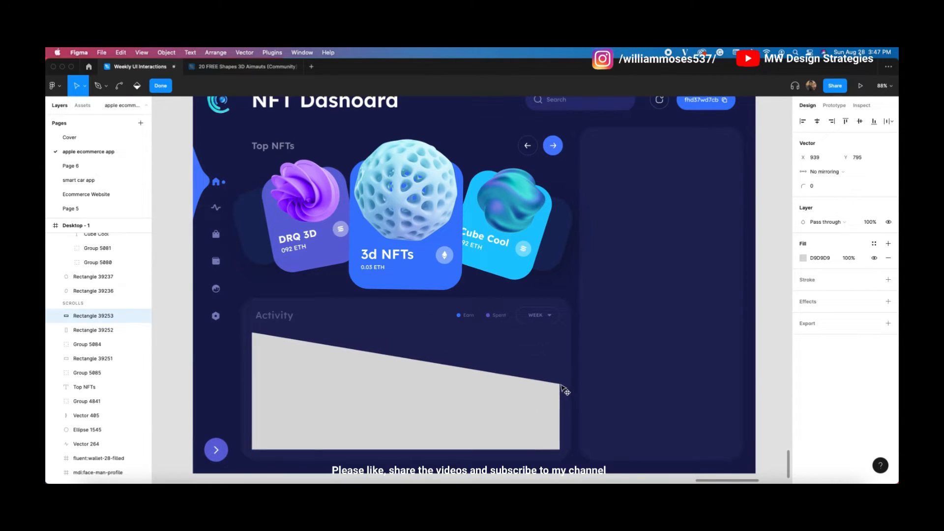
drag(559, 390, 559, 366)
drag(408, 352, 438, 334)
drag(252, 332, 363, 335)
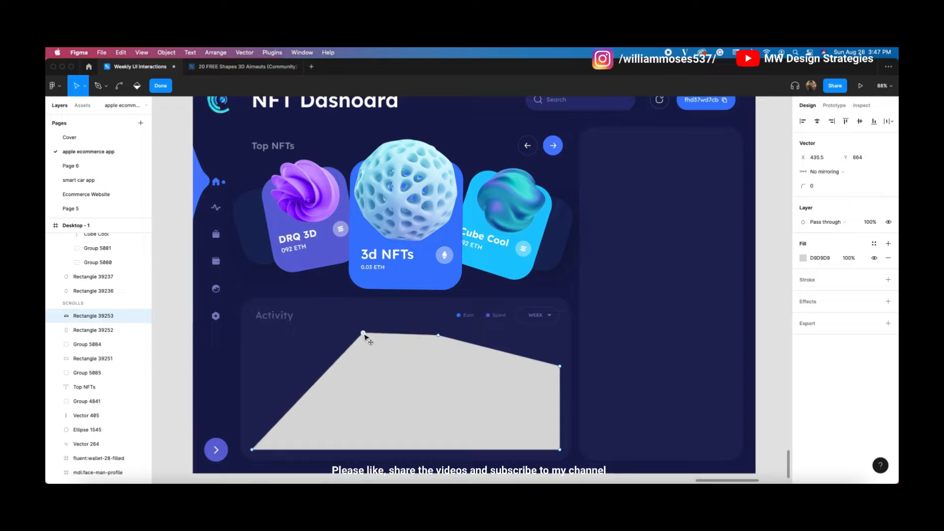
drag(309, 393, 252, 362)
drag(312, 351, 364, 361)
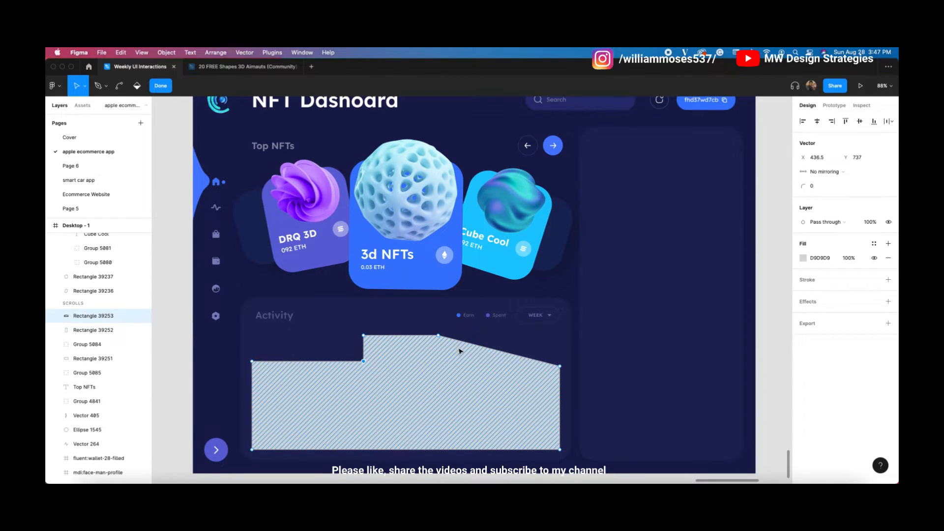
drag(498, 350, 440, 362)
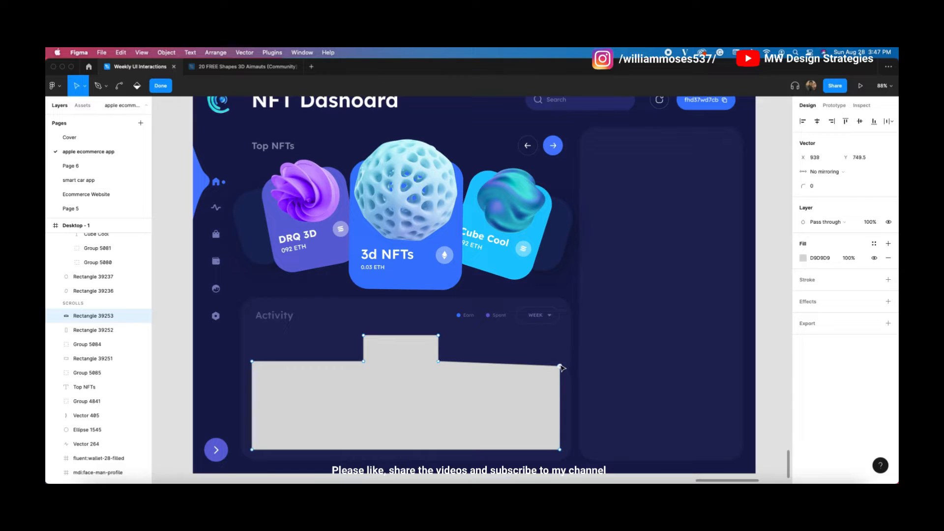
Step: Straighten the raised tab's left and right edges, then extend the shape's bottom to 788×296
scroll(418, 357, up, 5)
drag(449, 324, 463, 324)
drag(453, 365, 461, 364)
drag(344, 364, 335, 365)
click(343, 326)
drag(346, 325, 335, 326)
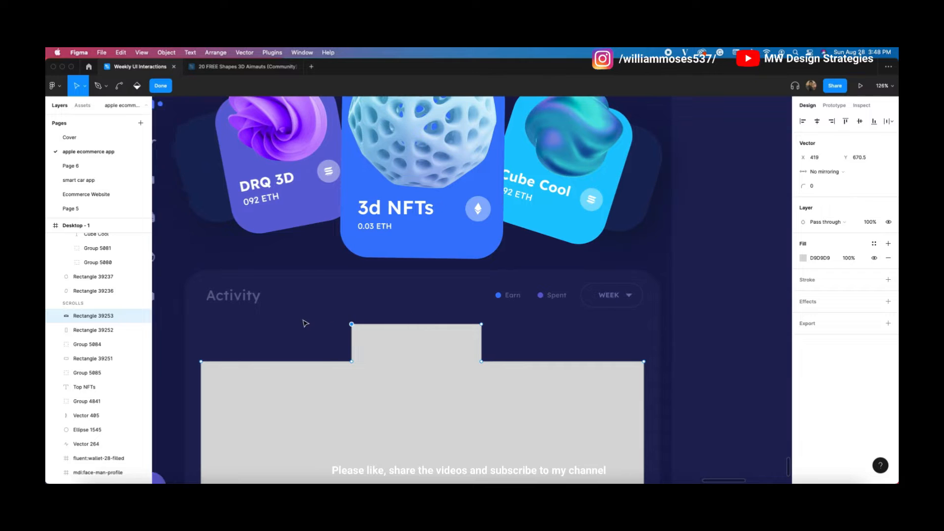
scroll(346, 341, up, 1)
scroll(353, 344, down, 1)
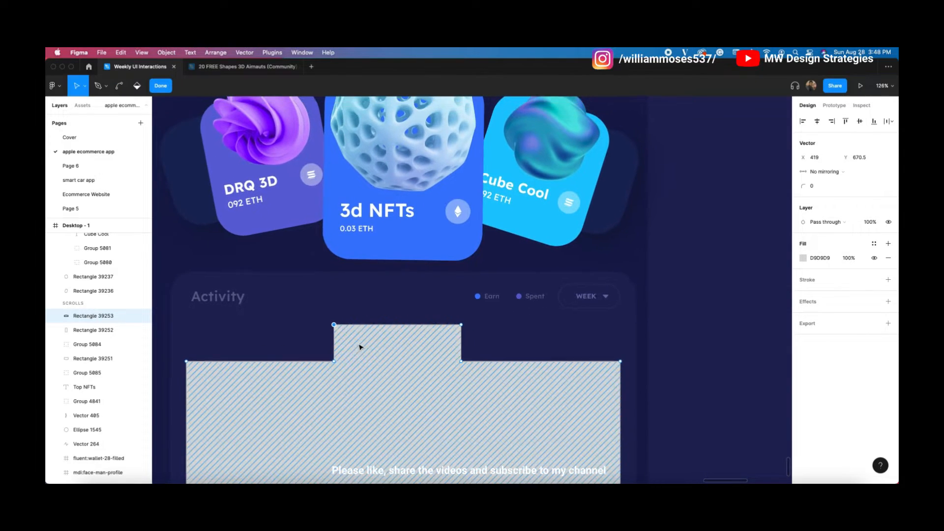
drag(498, 284, 520, 240)
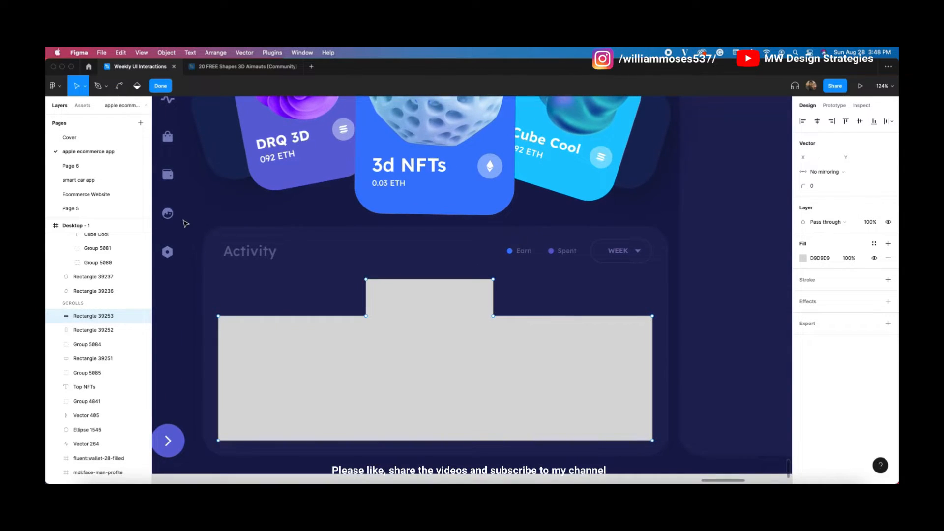
key(Escape)
drag(431, 440, 432, 442)
Step: Give the tabbed Activity shape a 25 corner radius
click(856, 171)
text(30)
key(Return)
key(Down)
key(Down)
key(Down)
key(Down)
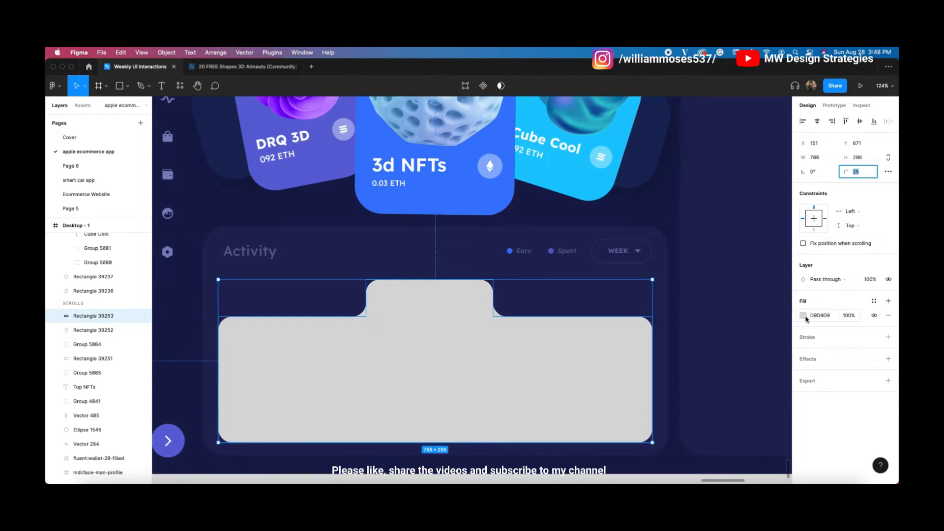
Step: Fill the shape with the card's dark navy, sampled with the eyedropper and lightened slightly
click(803, 315)
text(ffffff)
key(Return)
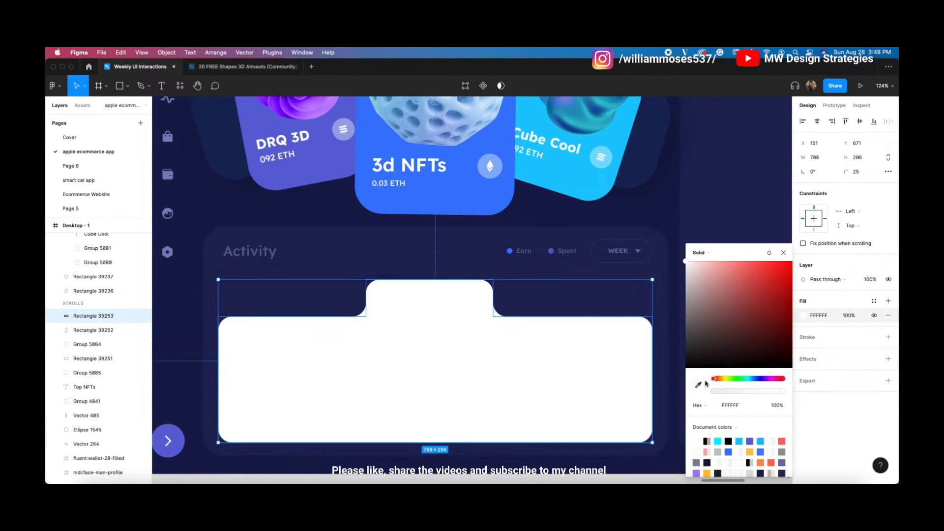
click(698, 386)
click(749, 140)
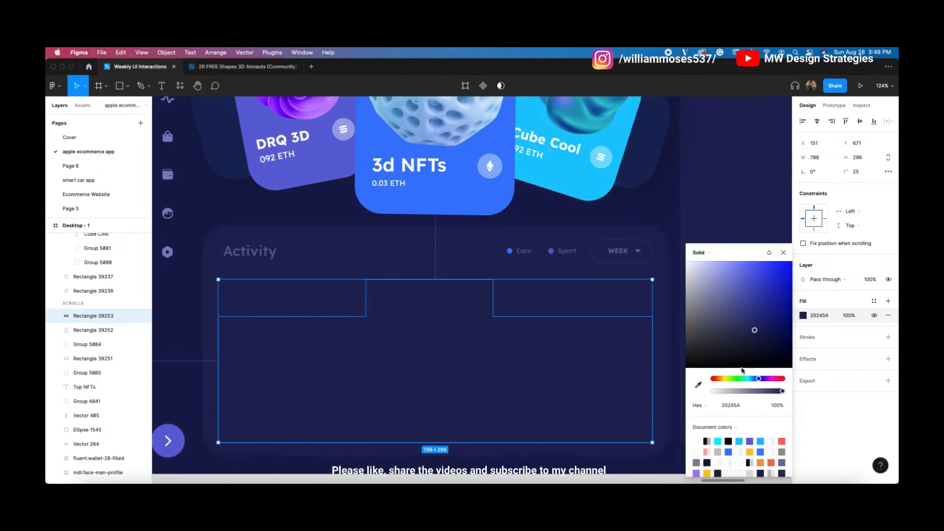
drag(754, 333, 750, 325)
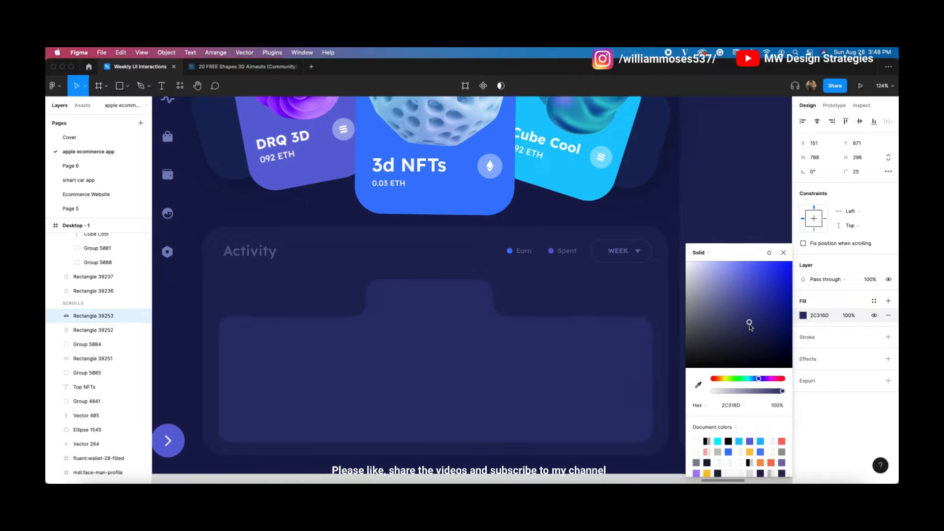
click(641, 213)
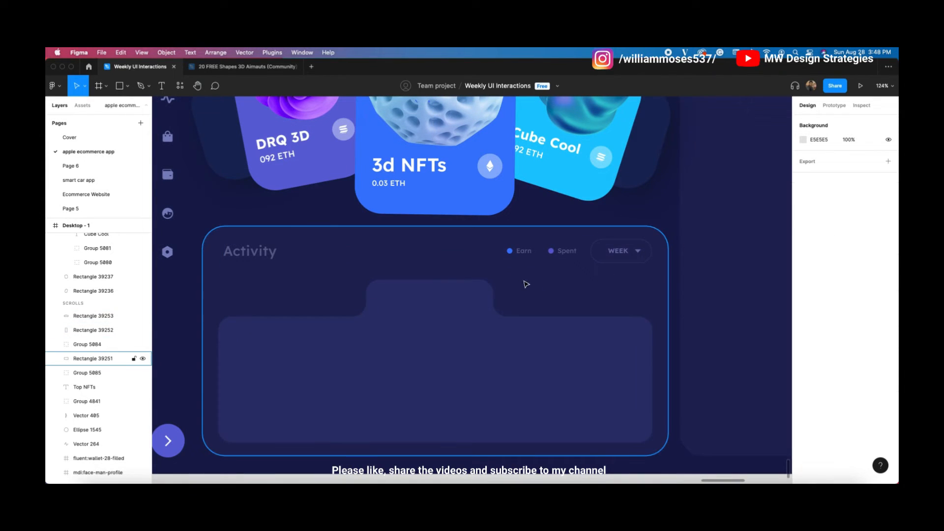
Step: Raise the tab's top-left and top-right points evenly to make the tab taller
click(448, 322)
click(390, 217)
click(184, 323)
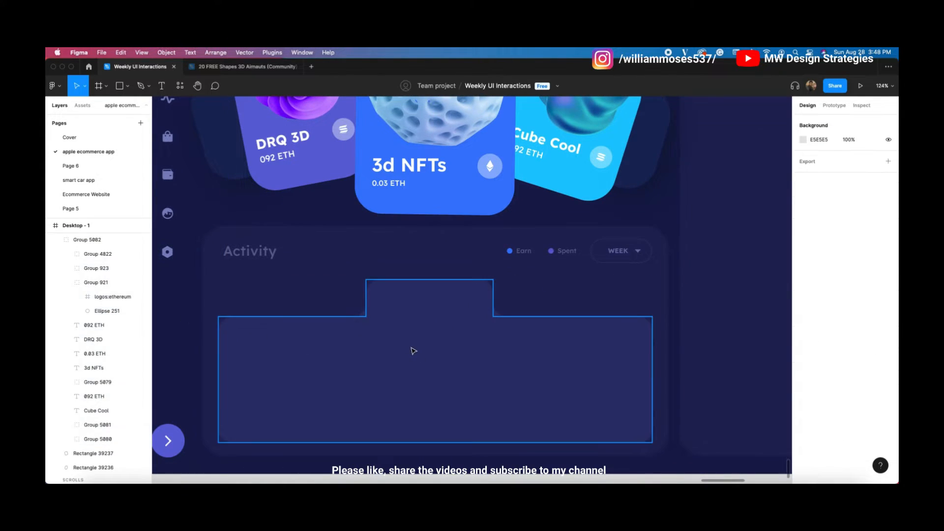
double_click(413, 341)
drag(496, 281, 496, 272)
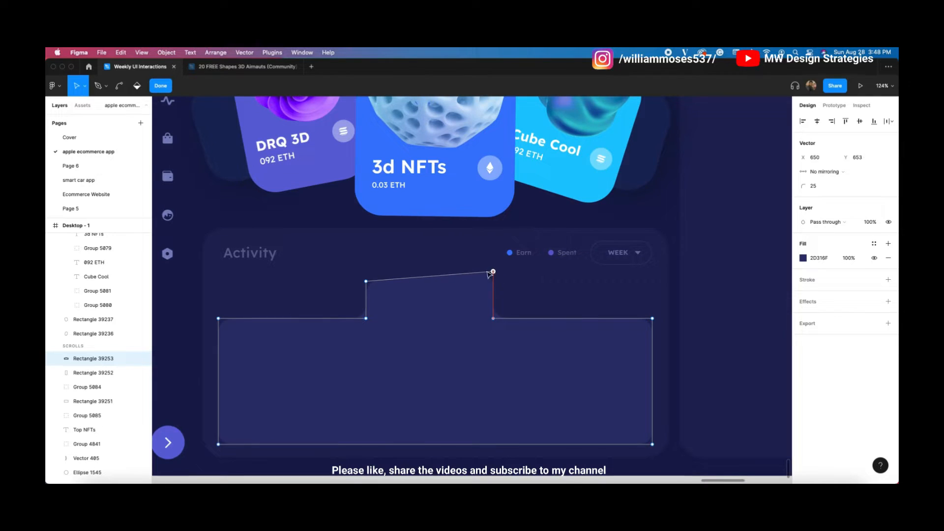
drag(367, 281, 366, 272)
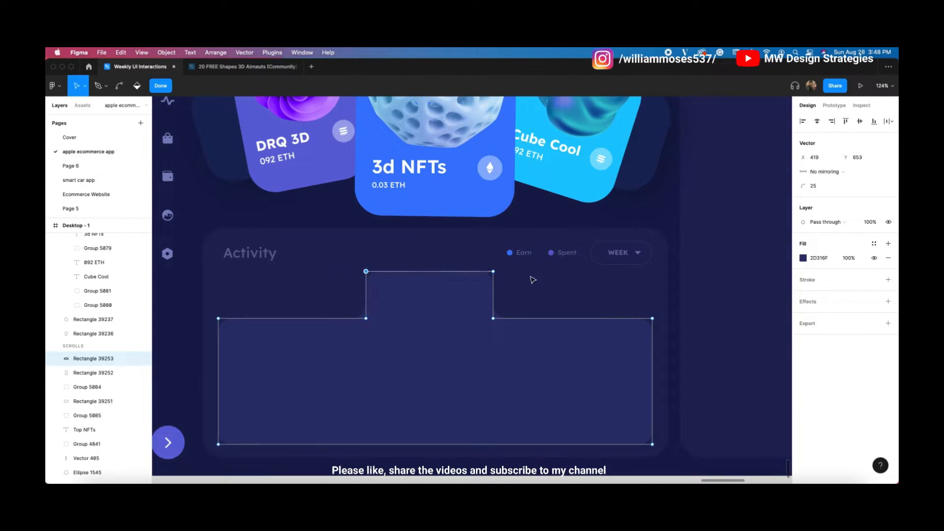
click(196, 271)
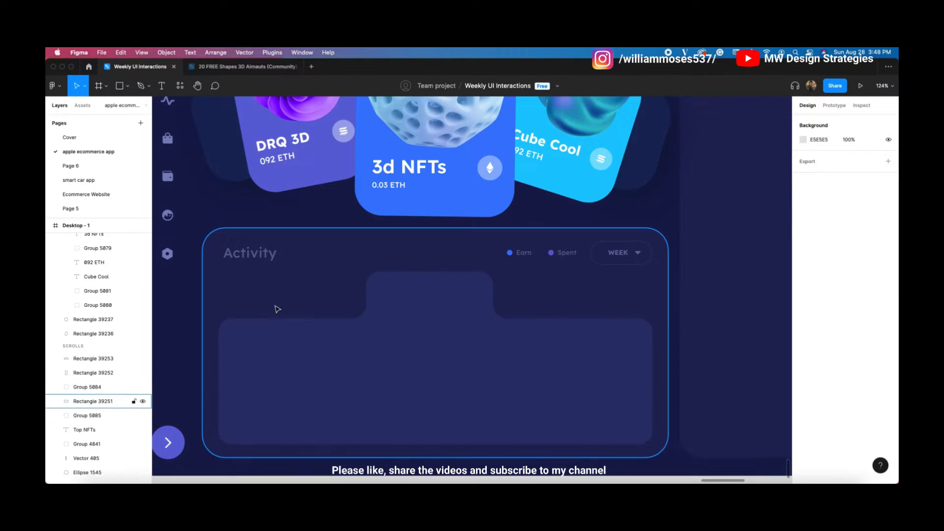
scroll(617, 248, down, 5)
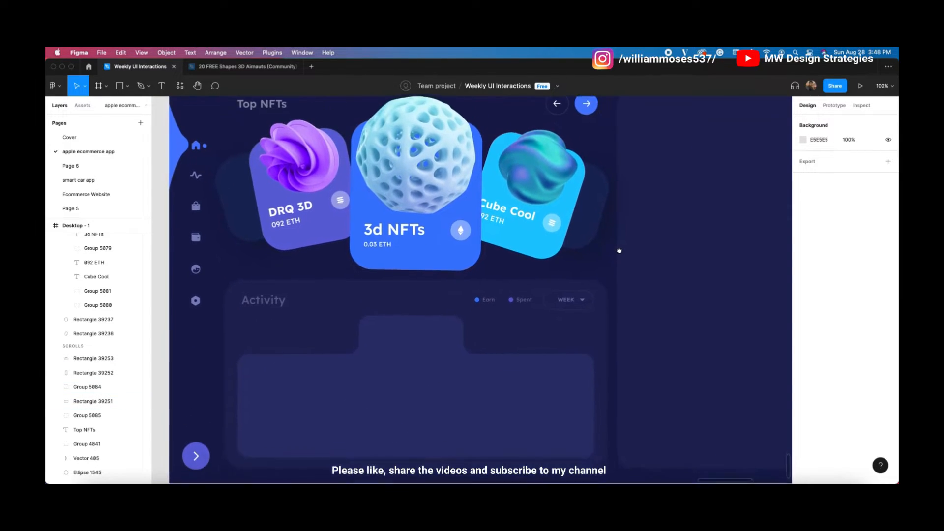
scroll(347, 298, left, 10)
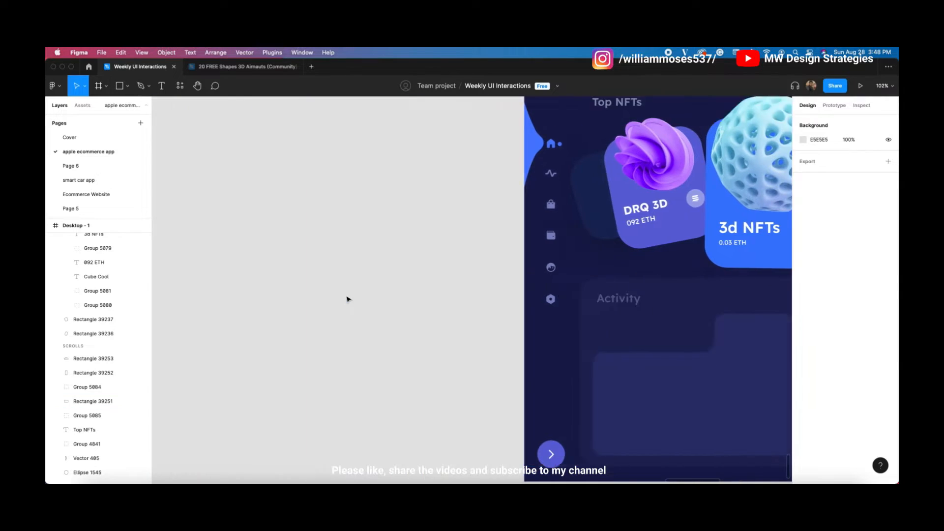
scroll(347, 299, left, 15)
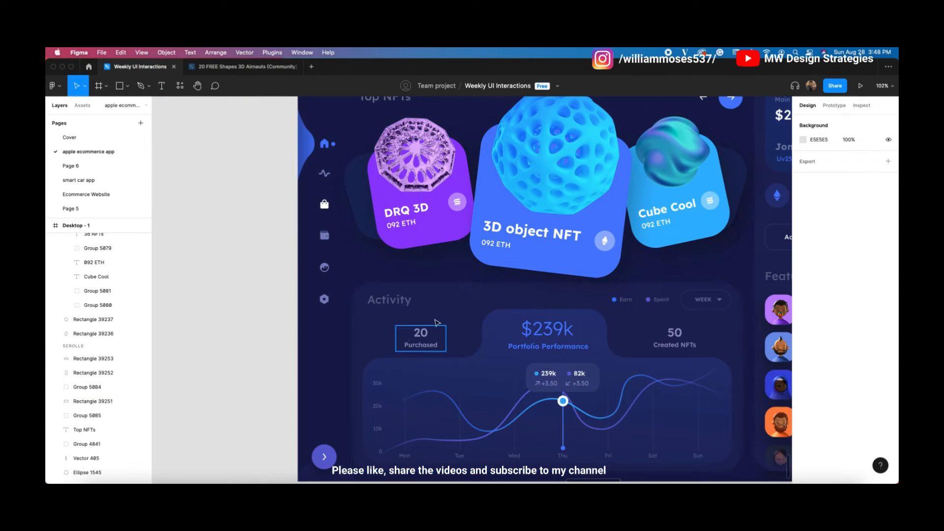
Step: Paste the 20 Purchased, $239k Portfolio Performance and 50 Created NFTs stats into the Activity card
click(422, 334)
scroll(436, 323, right, 1)
scroll(545, 349, right, 3)
shift+click(532, 335)
shift+click(406, 330)
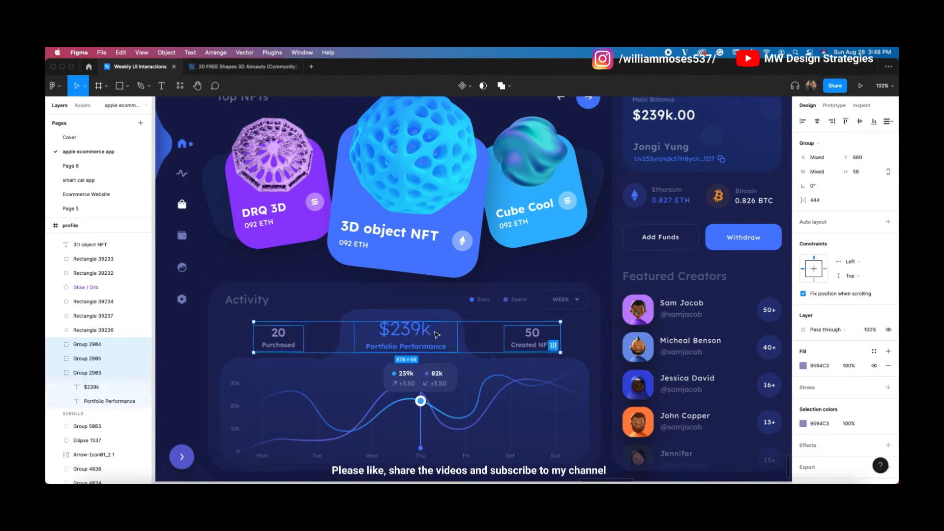
scroll(405, 308, right, 15)
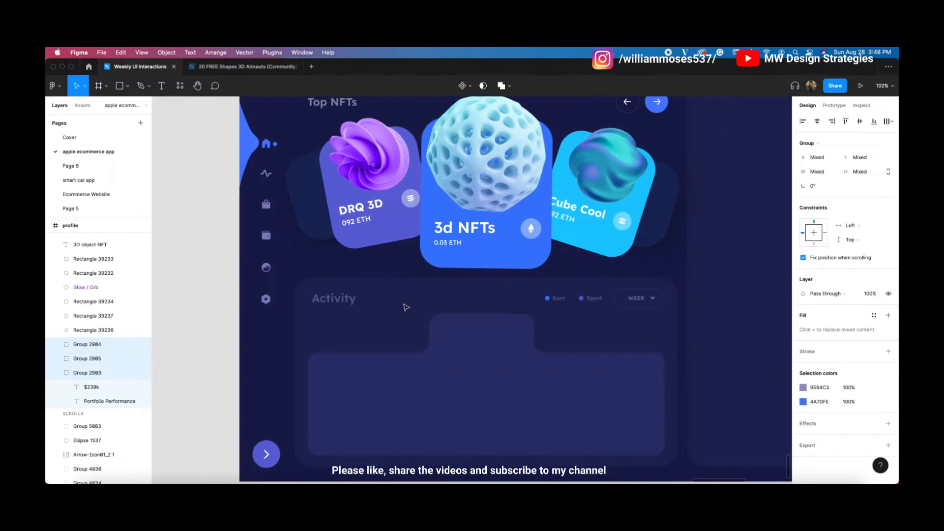
click(405, 307)
key(ctrl+v)
scroll(551, 336, right, 1)
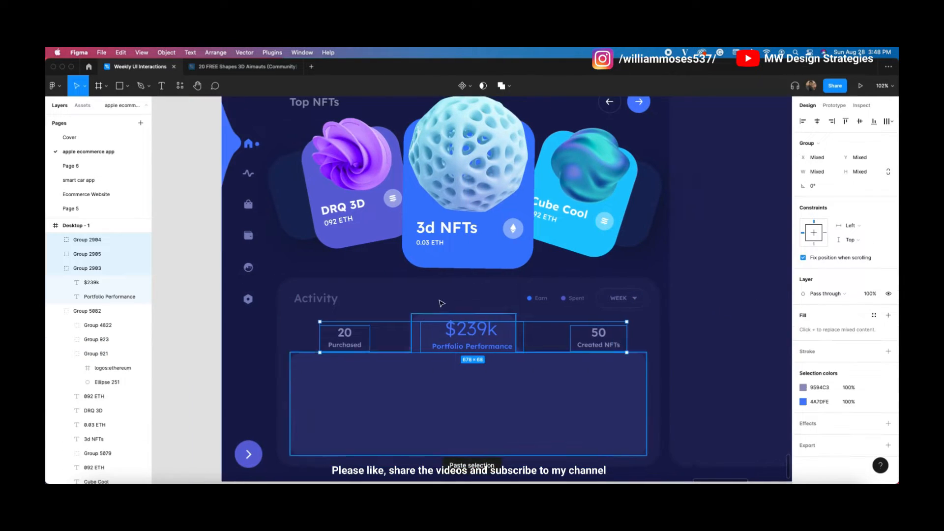
Step: Shift the $239k stat 10 px left and raise the 20 and 50 stats 8 px
click(550, 336)
click(462, 342)
key(shift+Left)
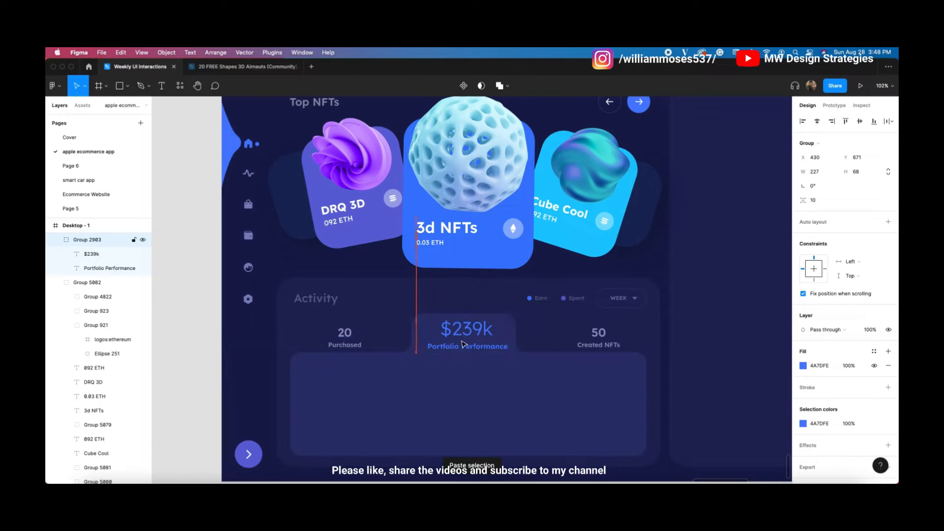
click(359, 339)
click(346, 337)
shift+click(619, 341)
shift+click(610, 343)
shift+click(655, 330)
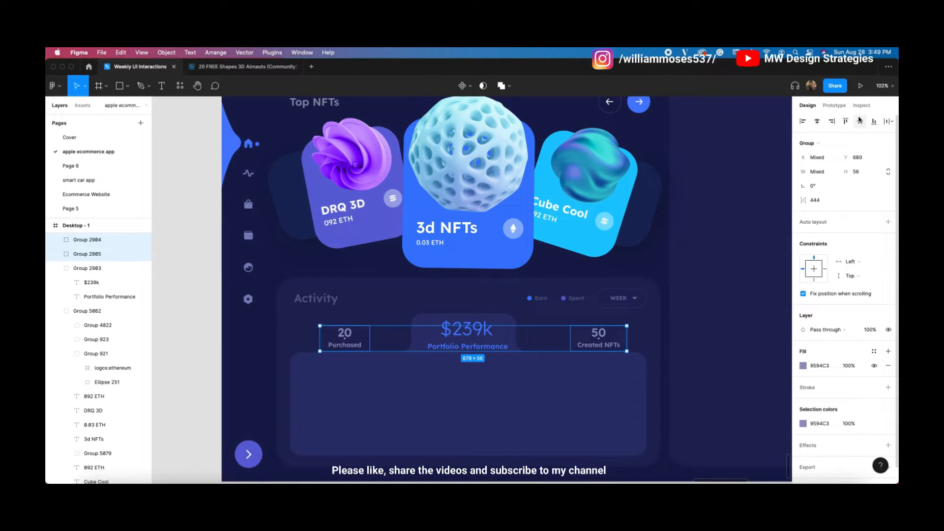
key(Up)
key(Up)
key(Up)
key(Up)
key(Up)
key(Up)
key(Up)
key(Up)
Step: Move the 50 Created NFTs stat left and the 20 Purchased stat 30 px right
click(653, 308)
click(597, 344)
drag(597, 344, 578, 343)
click(346, 342)
key(shift+Right)
key(shift+Right)
key(shift+Right)
Step: Reduce the font size of the 20 and 50 numbers
double_click(347, 342)
shift+click(580, 340)
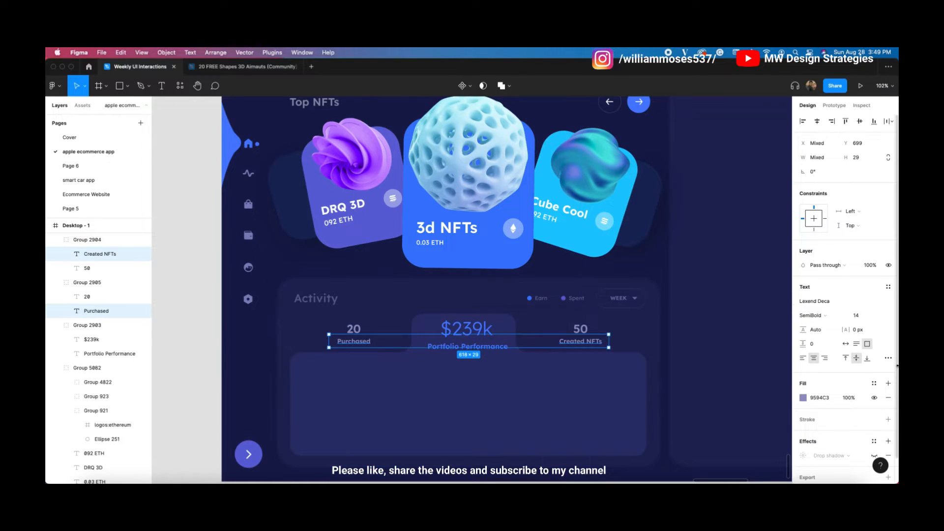
click(646, 346)
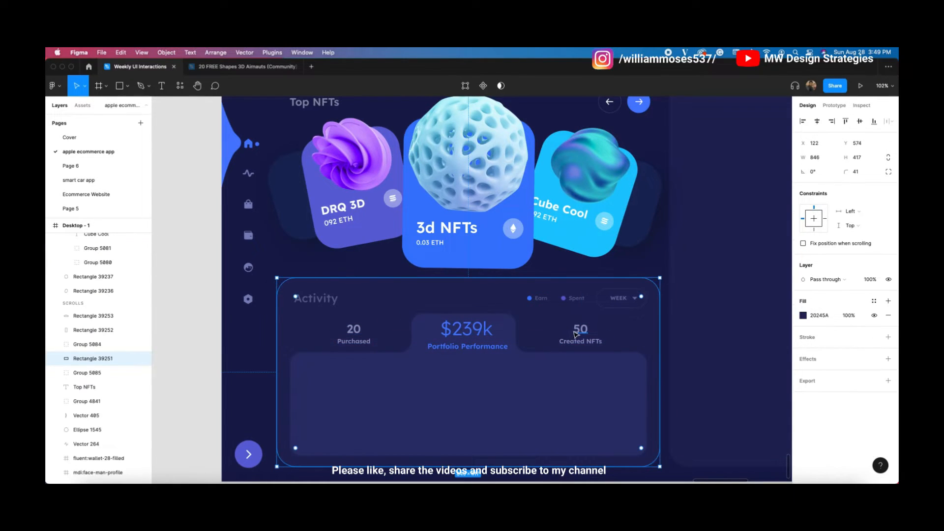
double_click(579, 329)
shift+click(354, 329)
click(858, 318)
key(Down)
key(Down)
click(692, 281)
Step: Shrink the $239k text from 42 to 32 and realign it vertically
double_click(486, 331)
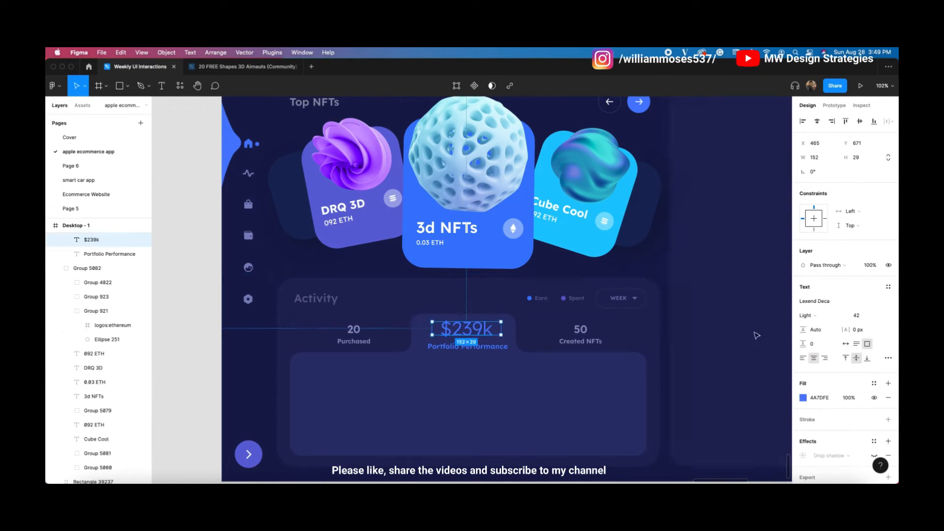
click(858, 315)
key(shift+Down)
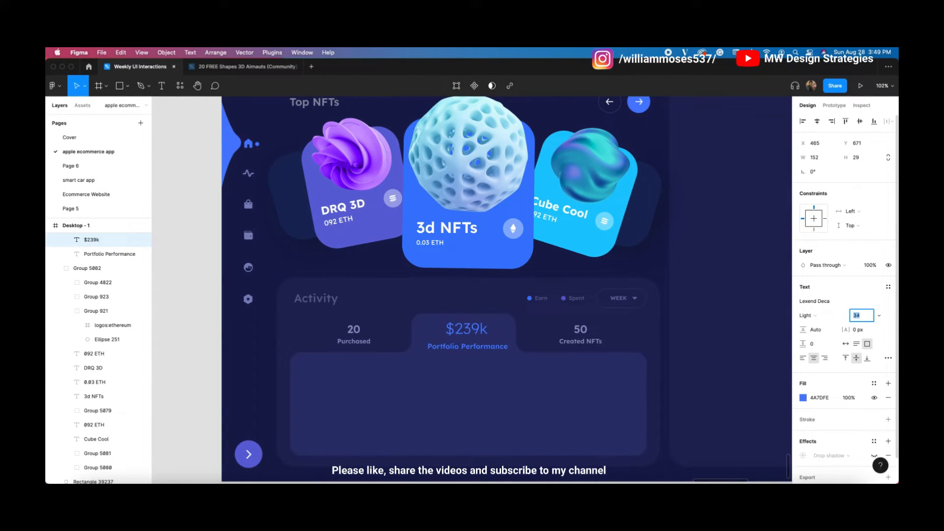
key(shift+Down)
key(Up)
key(Up)
key(Up)
key(Up)
key(Up)
key(Up)
Step: Nudge the Portfolio Performance label into place and set its font size to 14
click(481, 349)
key(Up)
key(Up)
key(Up)
key(Up)
key(Up)
key(Down)
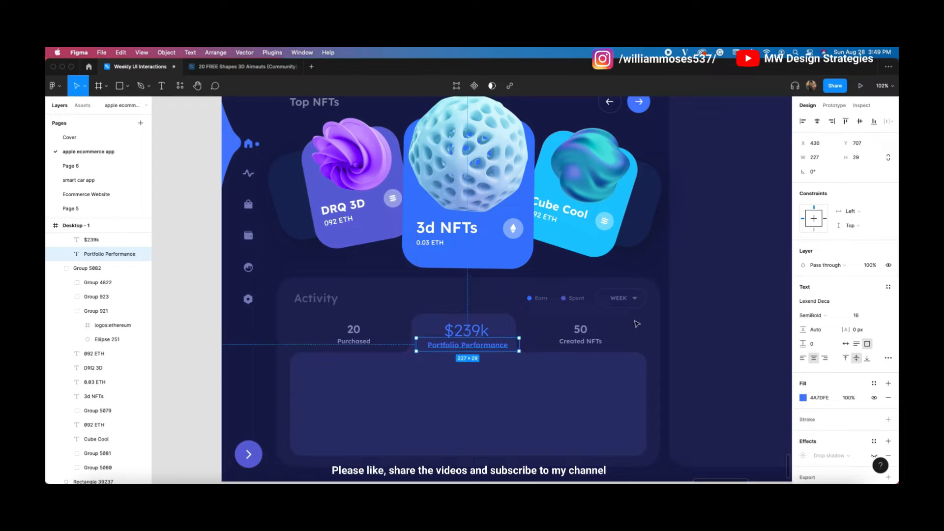
click(858, 316)
text(14)
key(Return)
click(701, 276)
Step: Inspect the tabbed Activity panel and card background shapes, then clear the selection
click(641, 329)
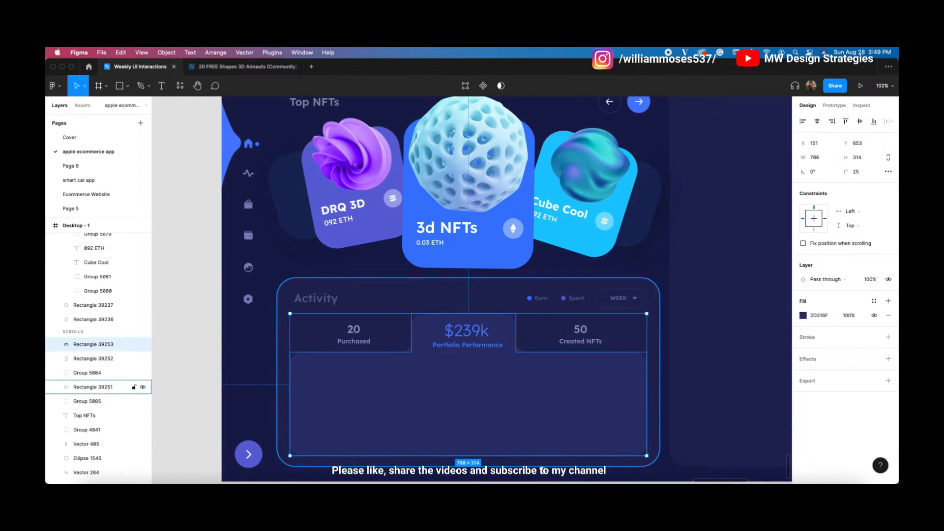
click(93, 387)
shift+click(93, 358)
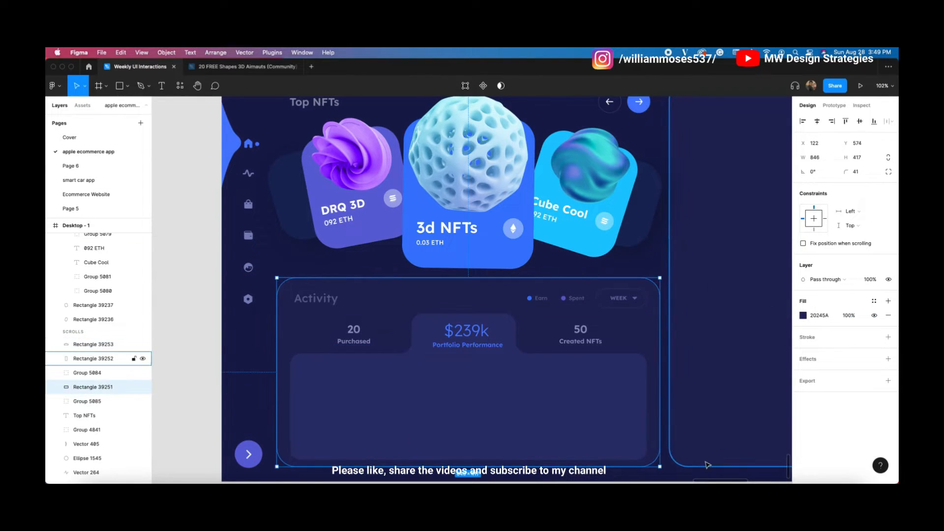
scroll(627, 461, down, 2)
scroll(627, 460, down, 2)
scroll(627, 460, right, 2)
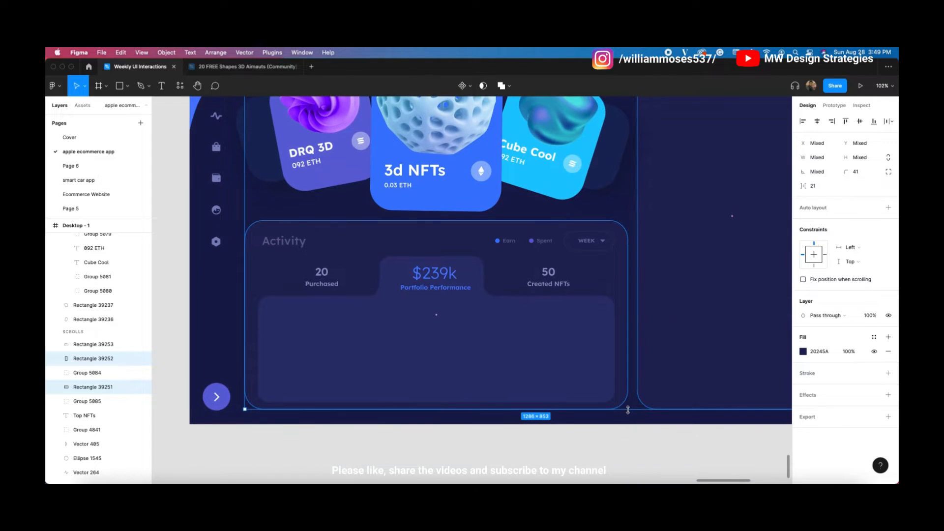
click(646, 451)
Step: Inspect the $239k figure and Portfolio Performance label styles, then deselect
scroll(575, 447, up, 2)
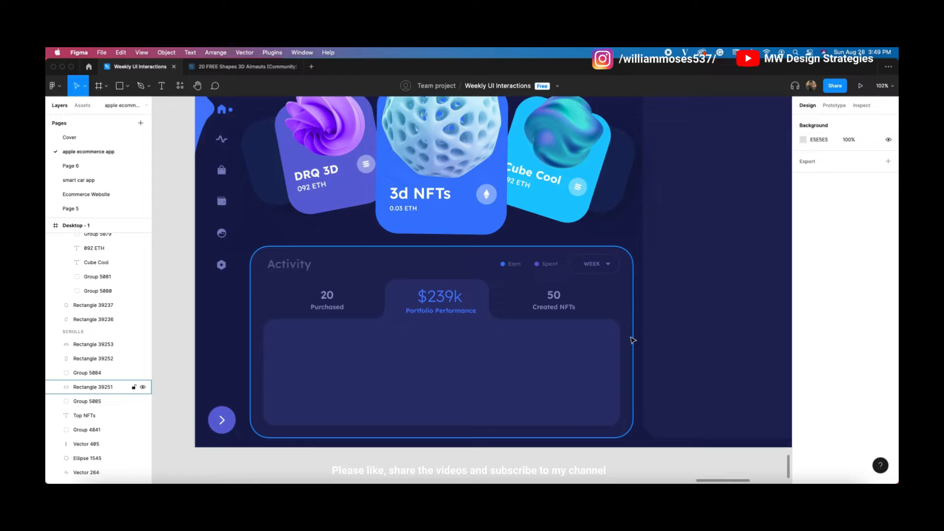
scroll(329, 363, up, 2)
scroll(330, 363, right, 1)
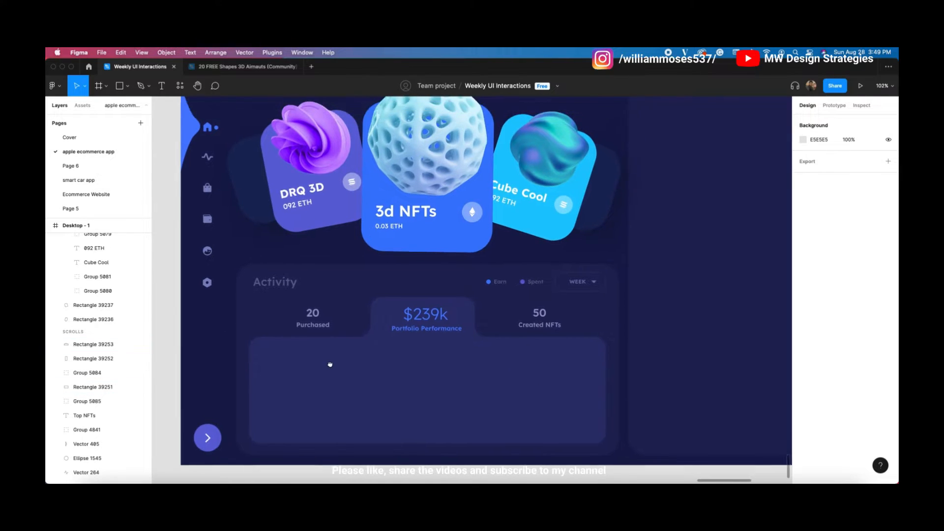
scroll(329, 362, up, 1)
scroll(329, 362, left, 1)
click(434, 322)
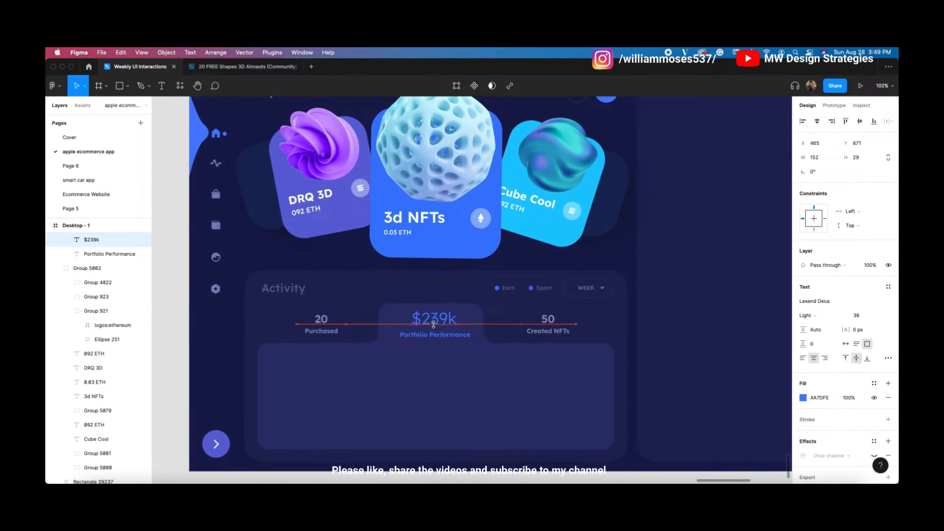
click(435, 335)
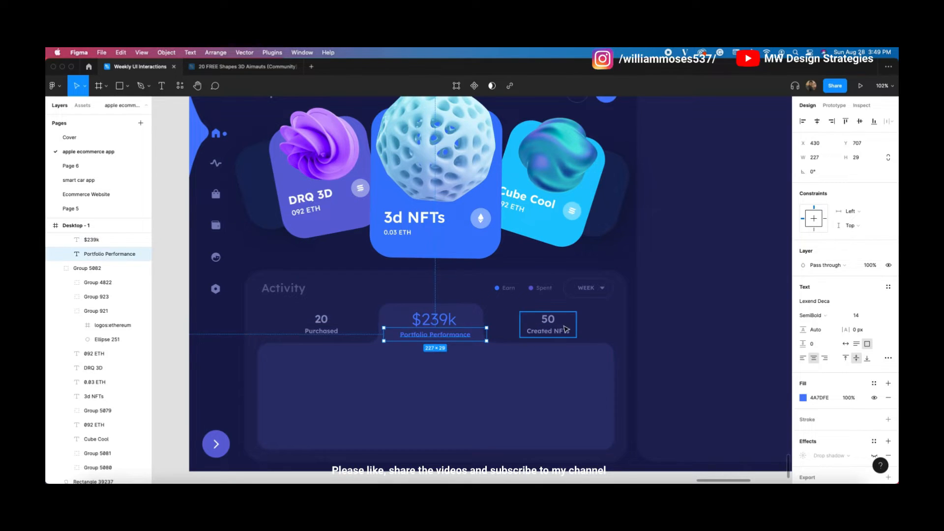
click(567, 323)
click(276, 251)
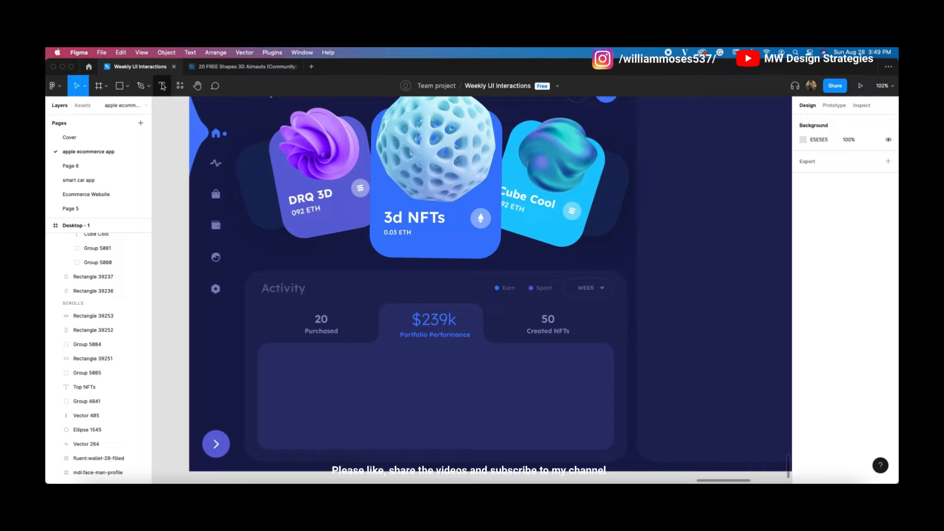
Step: Switch to the Pen tool and draw the first vertical grid lines across the chart
click(128, 86)
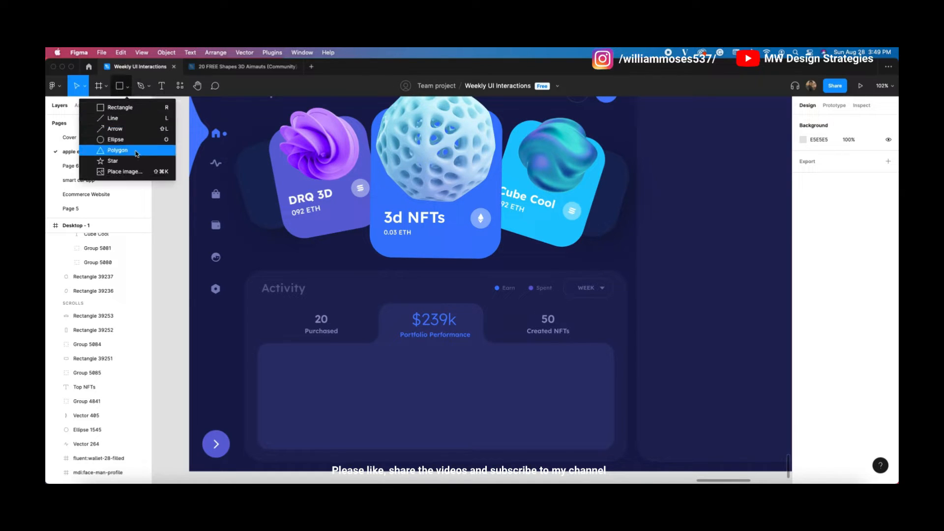
click(134, 121)
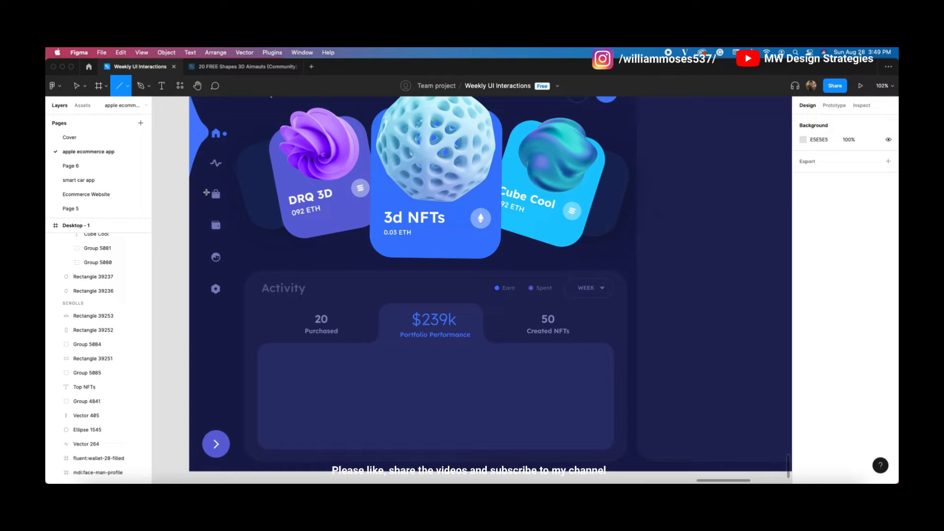
click(141, 86)
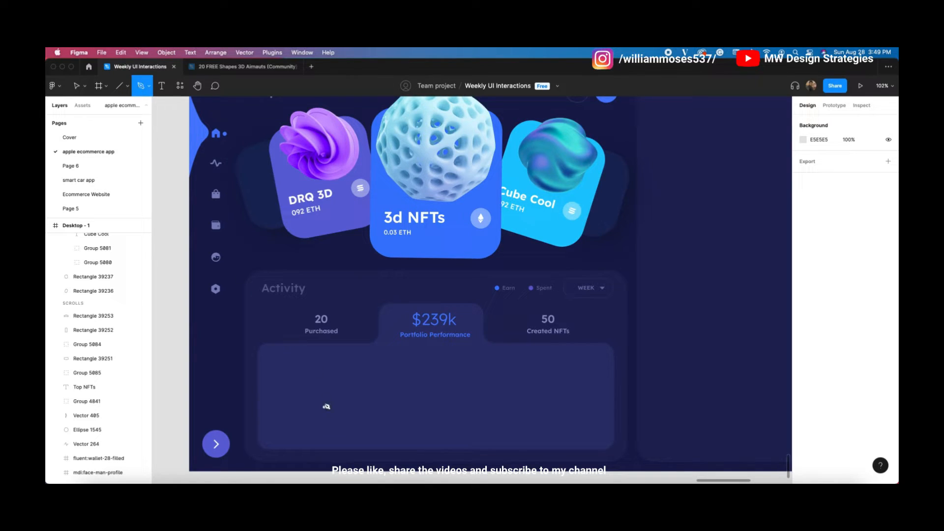
click(294, 358)
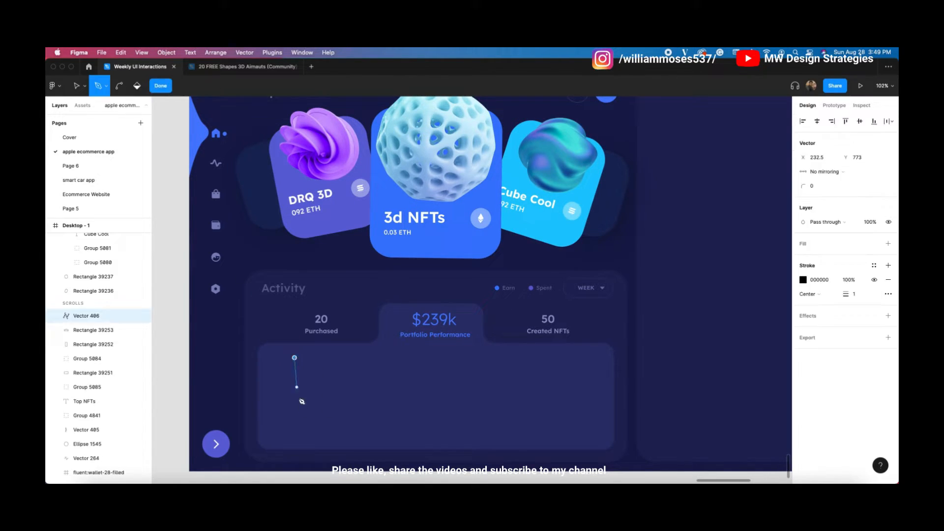
click(294, 441)
click(330, 357)
key(super+z)
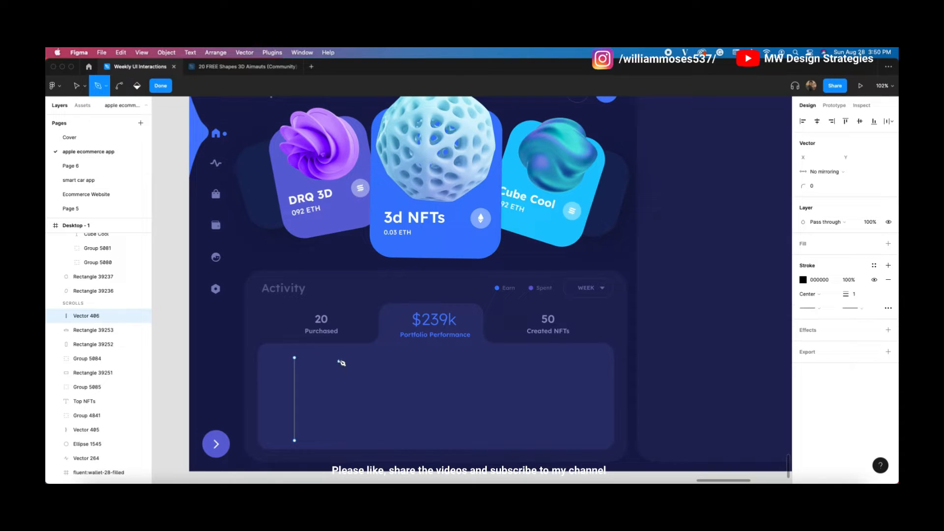
click(341, 357)
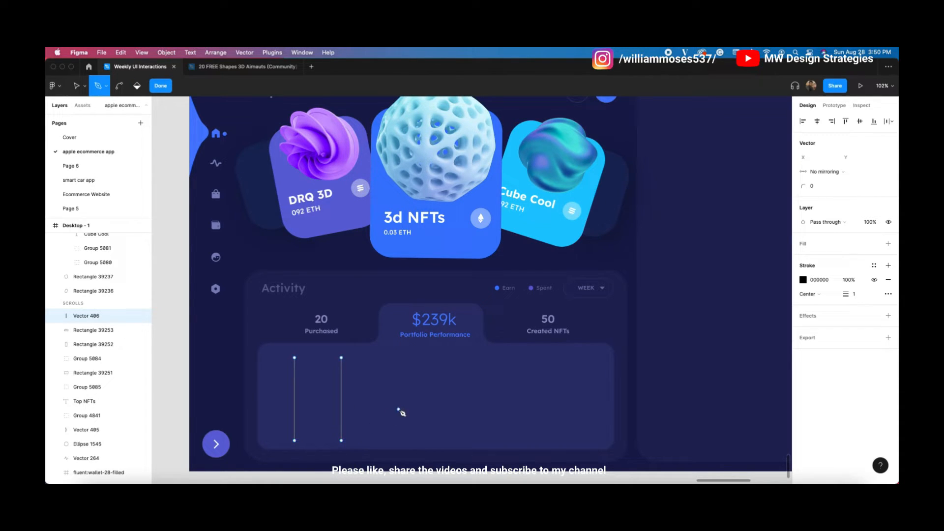
click(393, 358)
Step: Draw the fourth to sixth vertical grid lines straight from chart top to bottom
click(445, 358)
click(442, 440)
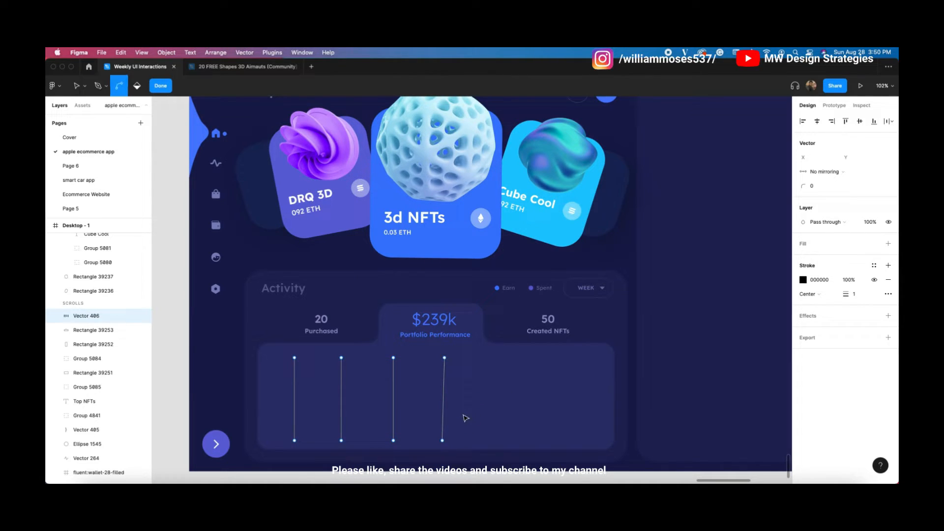
key(super+z)
click(445, 441)
key(Escape)
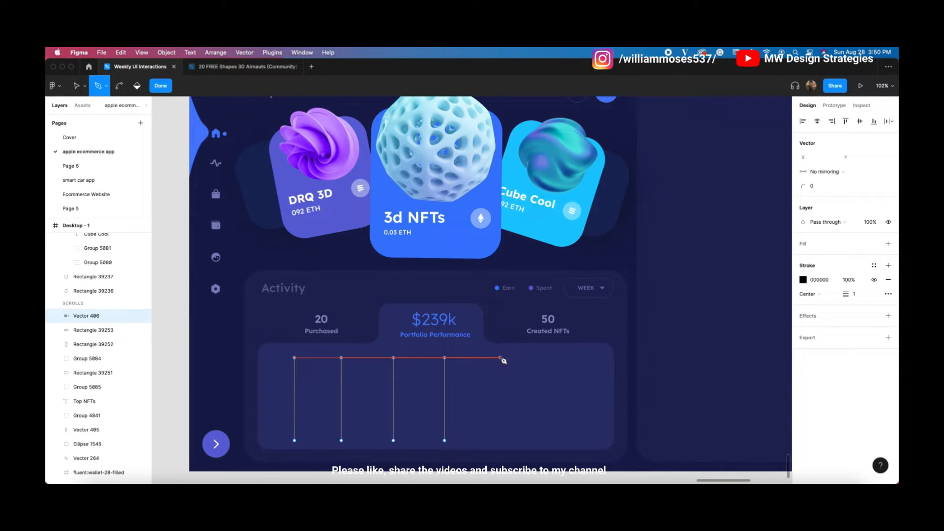
click(501, 357)
click(501, 440)
key(Escape)
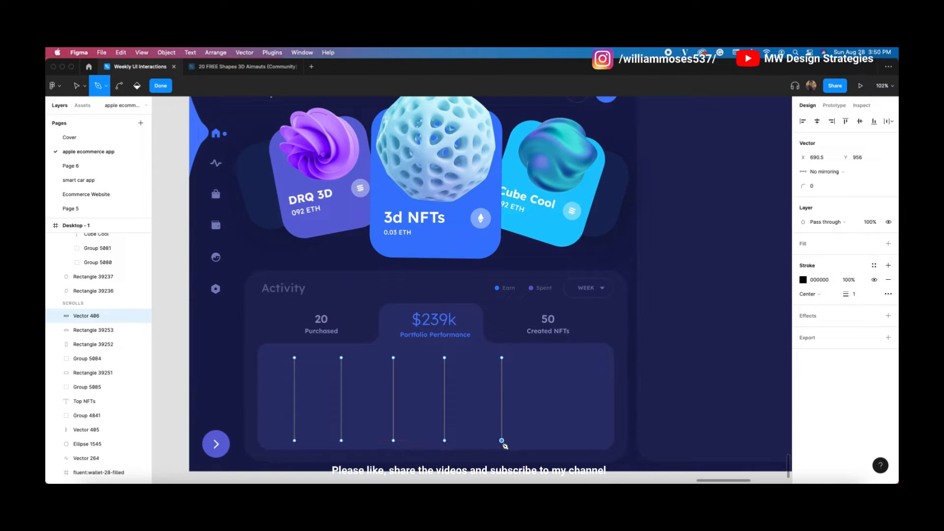
click(555, 357)
click(556, 441)
key(Escape)
key(Escape)
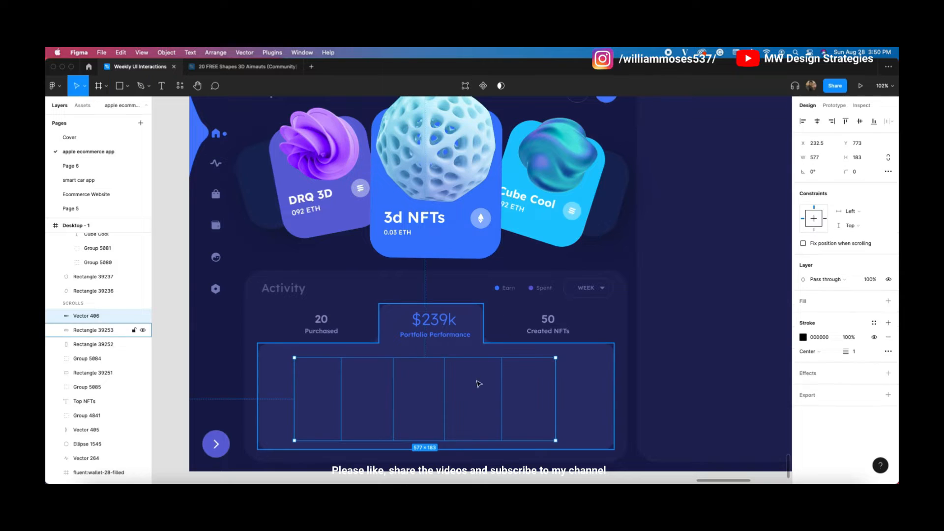
Step: Shift the grid lines slightly right and give their stroke a vertical linear gradient
drag(506, 409, 517, 410)
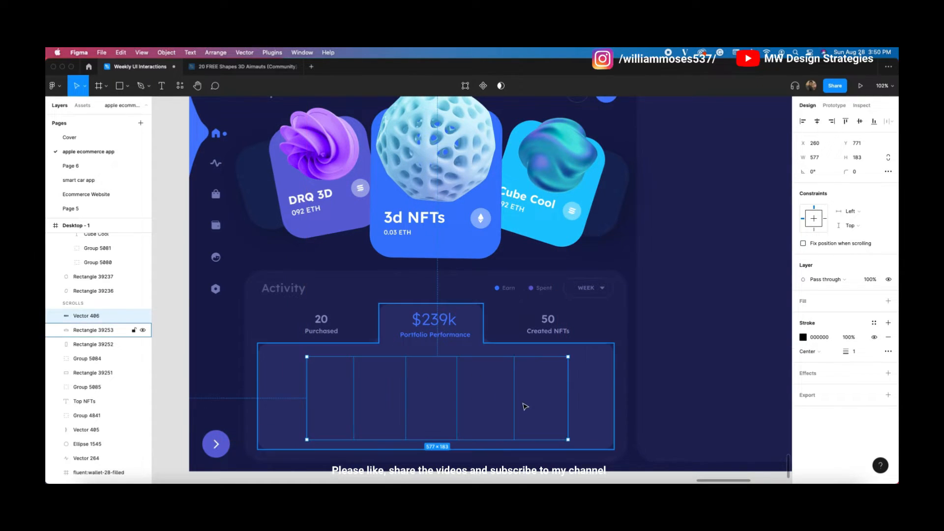
click(803, 337)
click(699, 252)
click(721, 263)
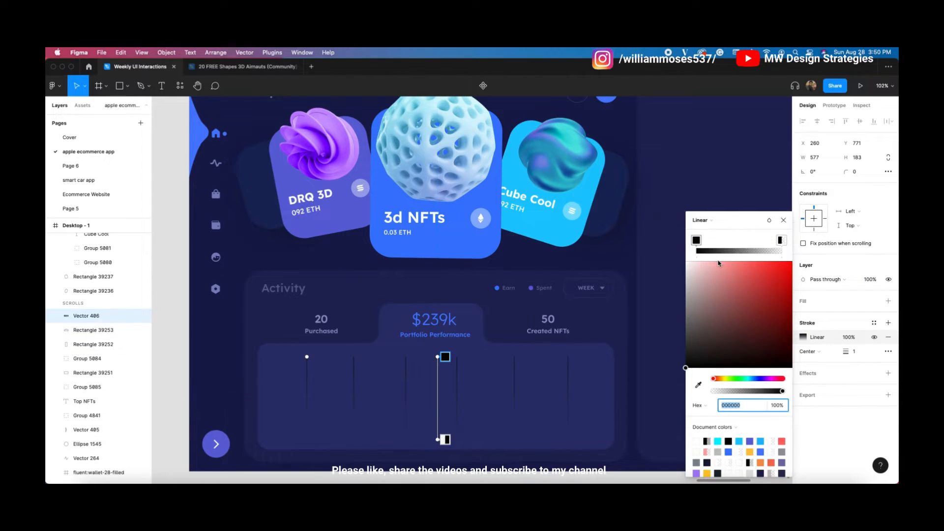
mouse_move(436, 357)
mouse_down()
mouse_move(398, 394)
mouse_move(413, 439)
mouse_move(432, 369)
mouse_move(418, 353)
mouse_up()
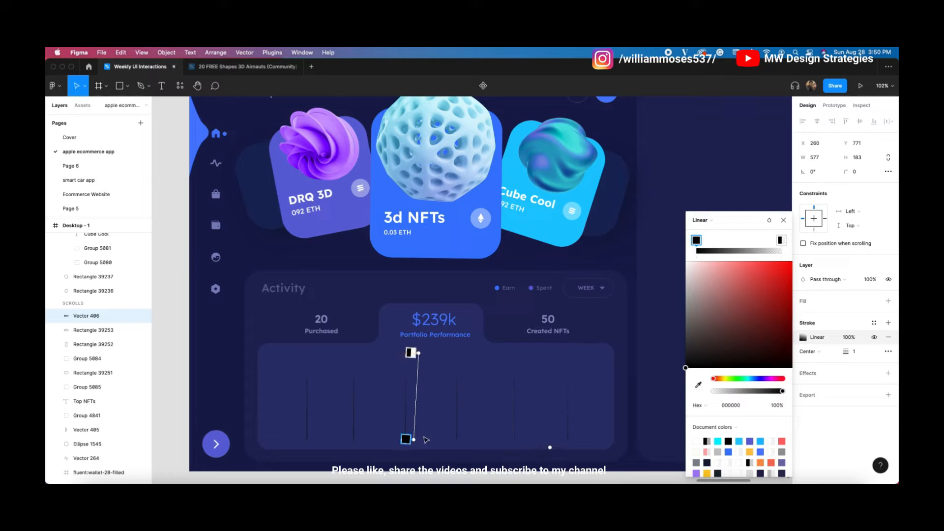
drag(415, 435, 419, 437)
Step: Make both gradient stops white, fading to 26% opacity, aligned vertically along the lines
drag(772, 364, 683, 258)
click(410, 353)
drag(748, 331, 649, 214)
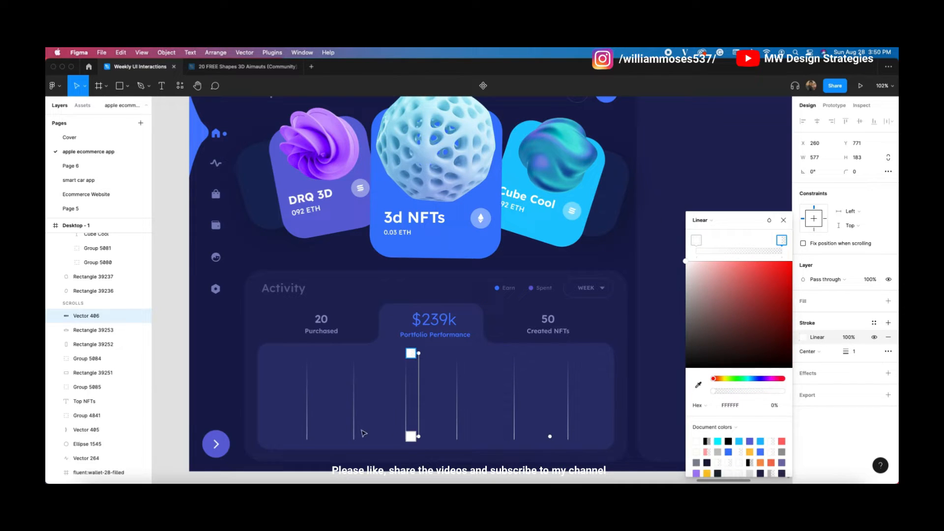
drag(419, 436, 459, 437)
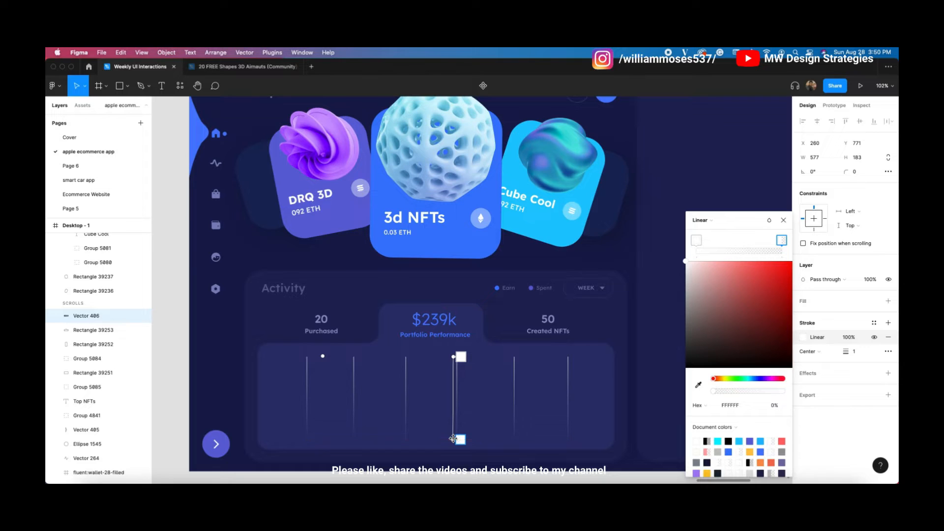
click(462, 354)
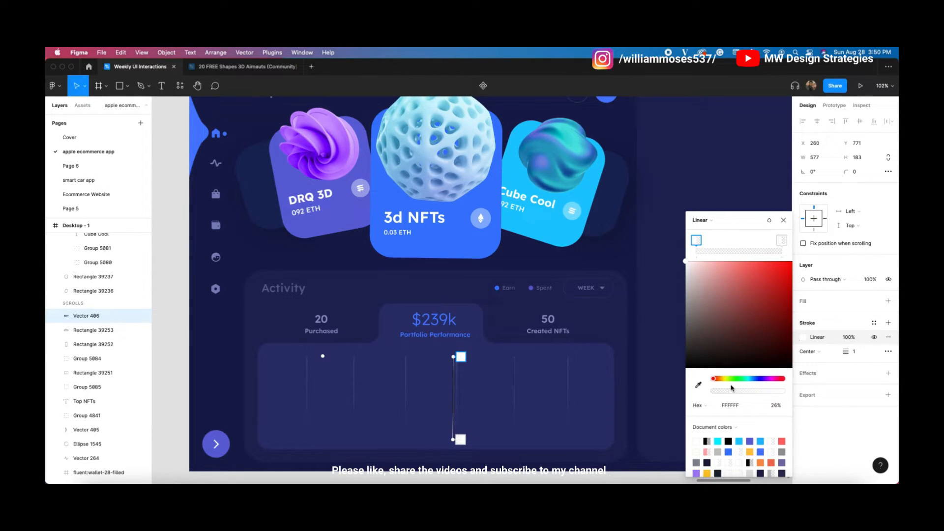
drag(454, 356, 421, 348)
drag(417, 433, 423, 436)
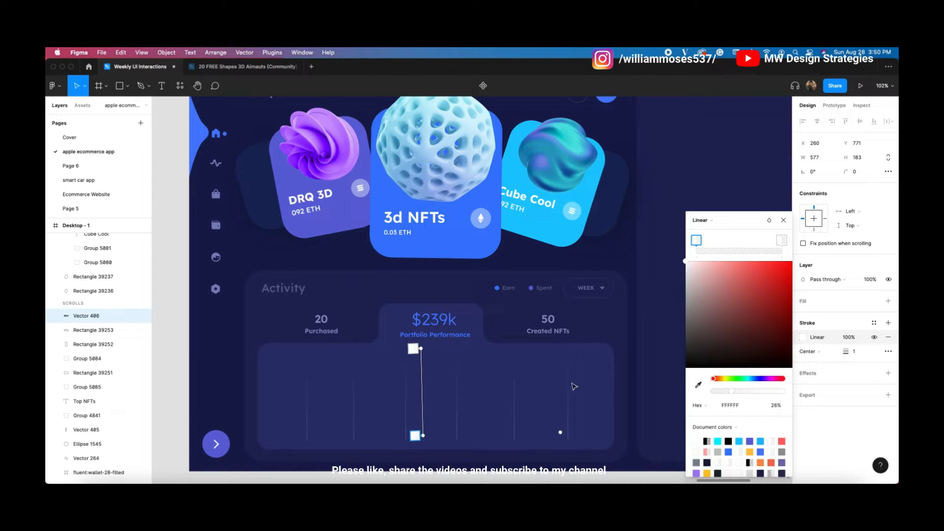
click(783, 220)
click(93, 291)
drag(430, 358, 469, 300)
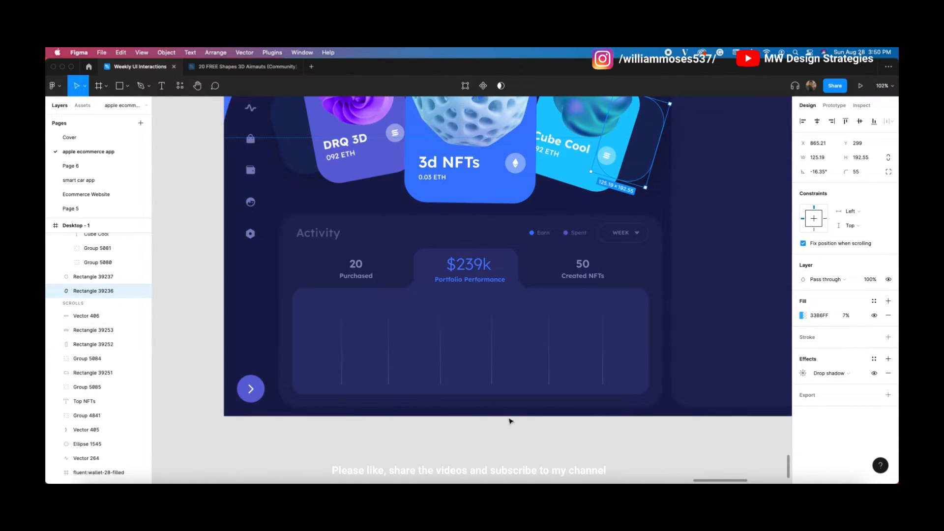
Step: Draw a chart line with the Pen tool through a dip, a peak and the top-right corner
scroll(510, 421, up, 1)
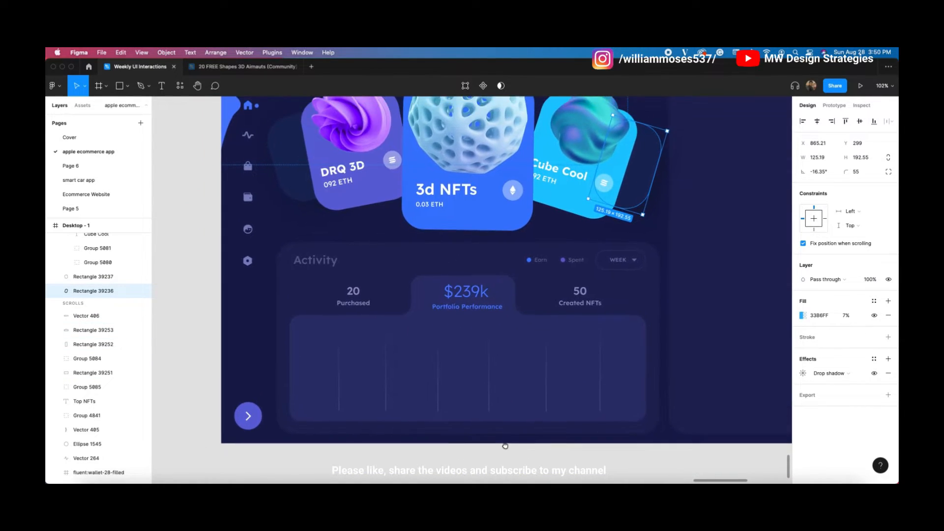
click(142, 85)
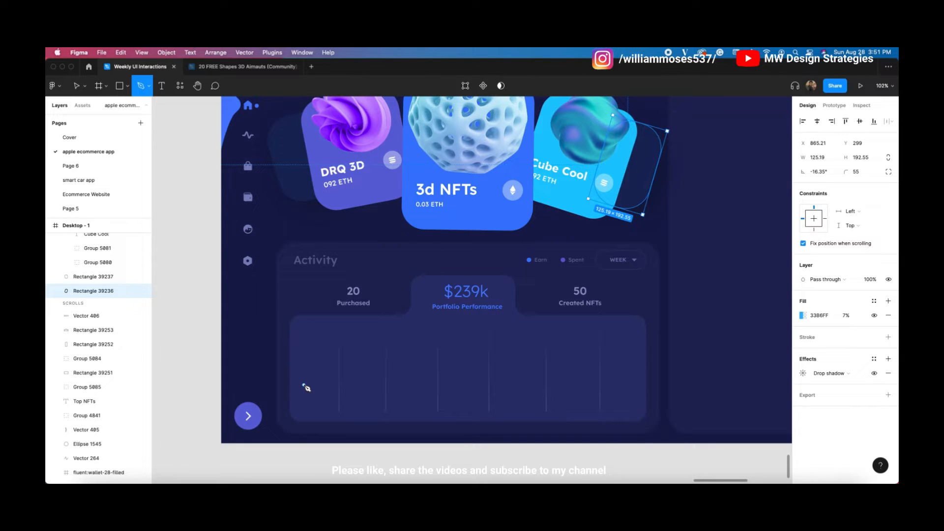
click(371, 368)
click(469, 383)
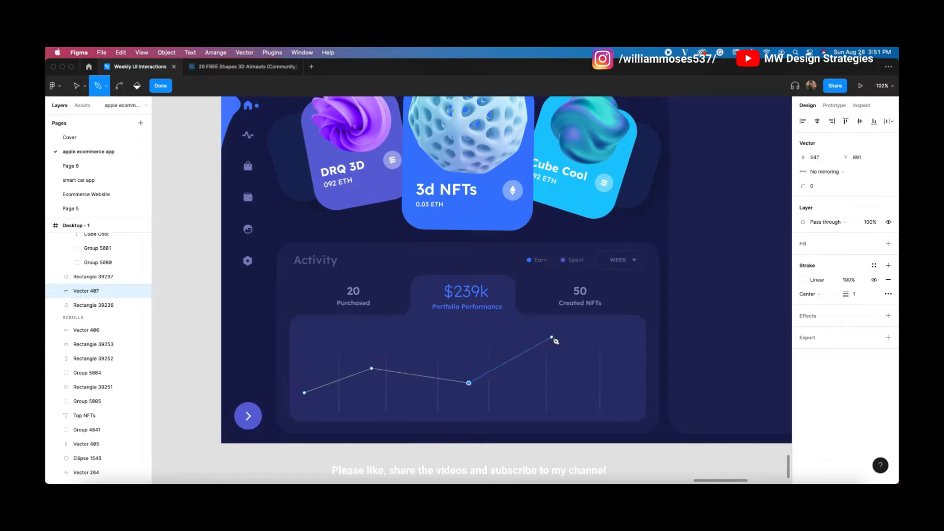
click(547, 334)
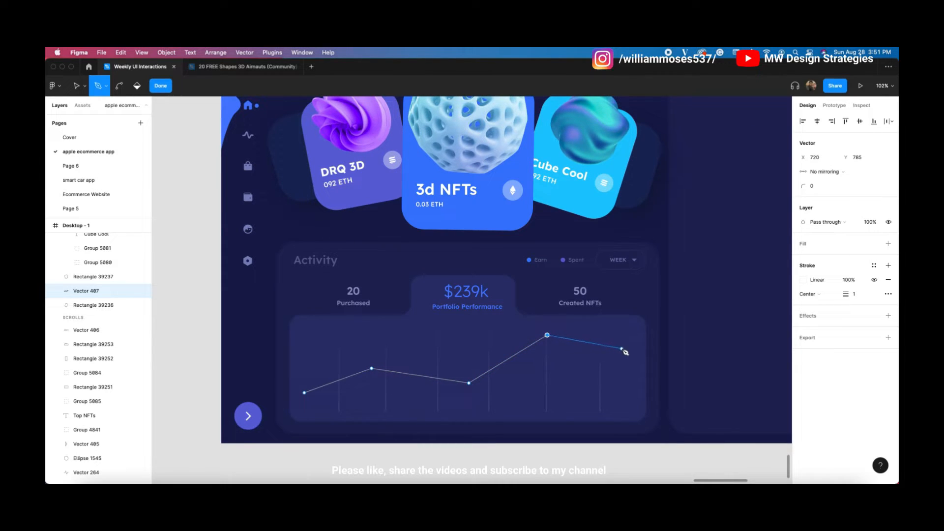
click(644, 319)
key(Escape)
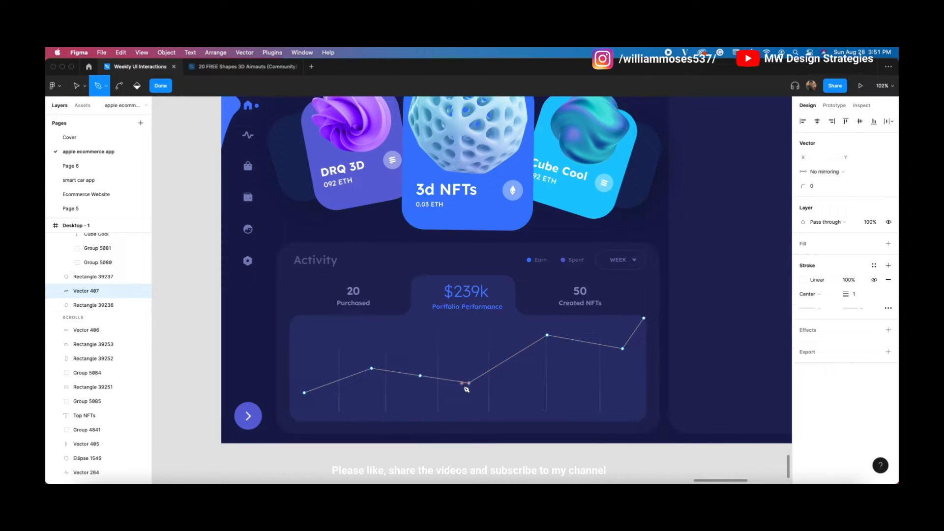
key(Escape)
Step: Bend the chart line's vertices into smooth curves
double_click(470, 385)
super+click(470, 385)
click(372, 369)
click(548, 336)
super+click(623, 349)
double_click(354, 339)
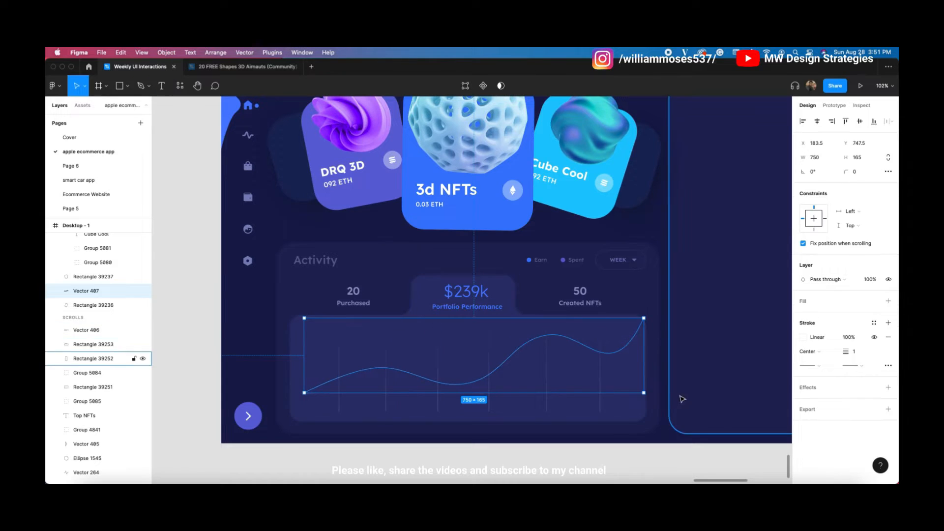
Step: Color the curve's gradient stroke with a blue and a cyan sampled from the design
click(803, 338)
click(694, 242)
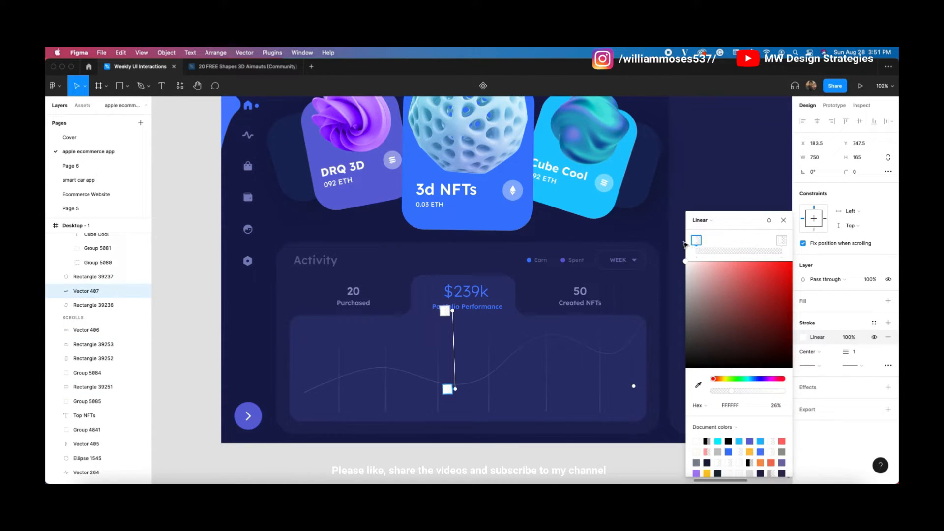
click(698, 386)
click(748, 140)
click(449, 310)
click(698, 385)
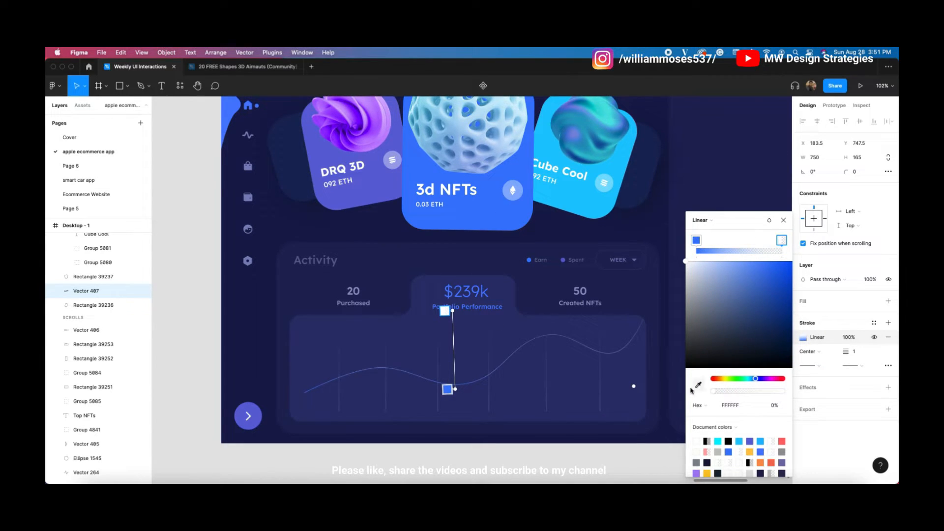
click(748, 140)
click(594, 273)
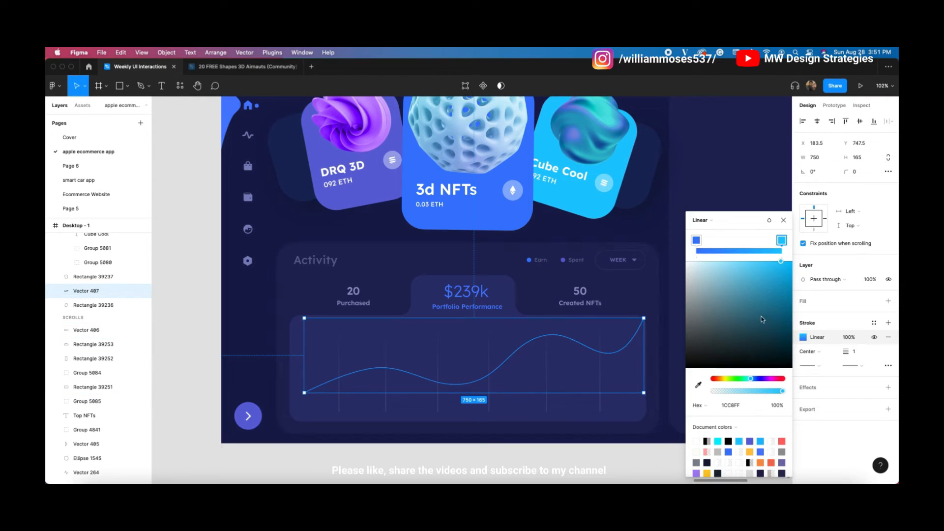
Step: Set the curve's stroke weight to 2, then deselect and reselect the line
click(853, 353)
text(2)
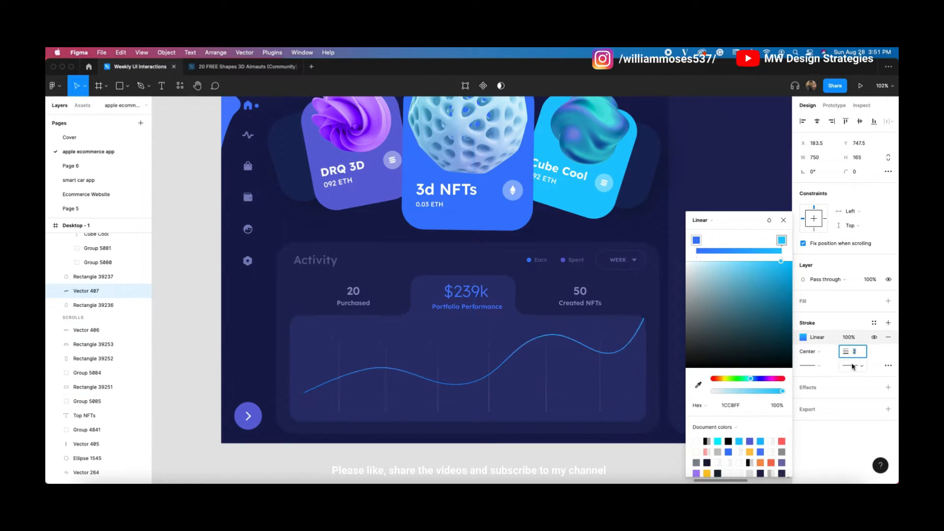
click(783, 221)
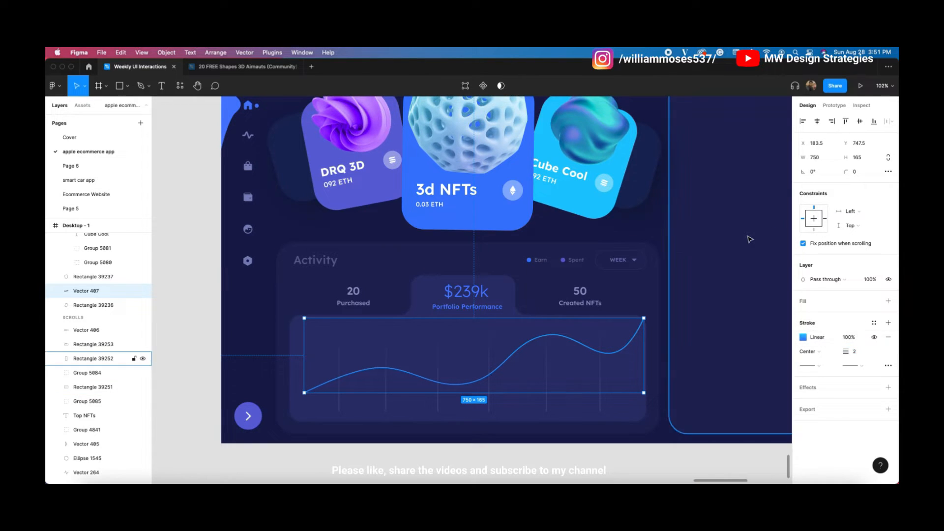
click(527, 441)
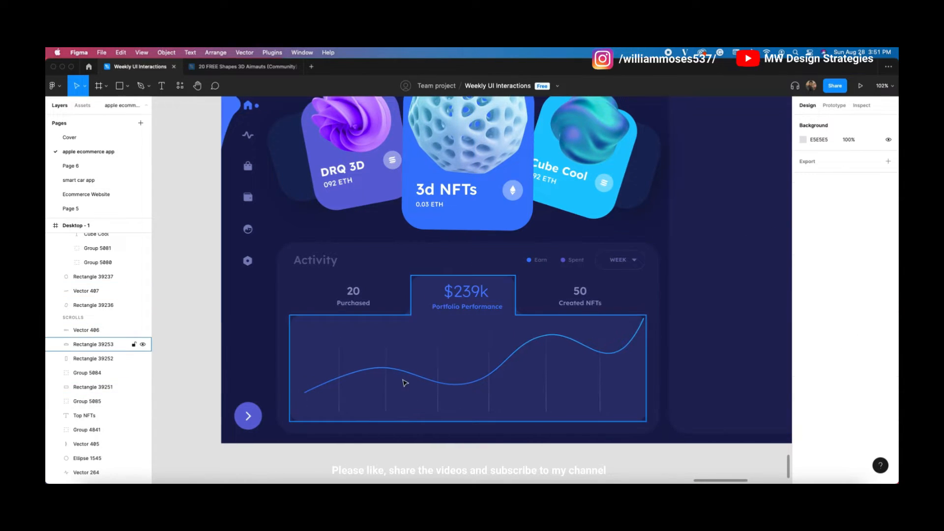
click(449, 382)
Step: Duplicate the chart line, flatten the copy to 96 high, and make both gradient stops purple
key(super+d)
drag(459, 319, 488, 371)
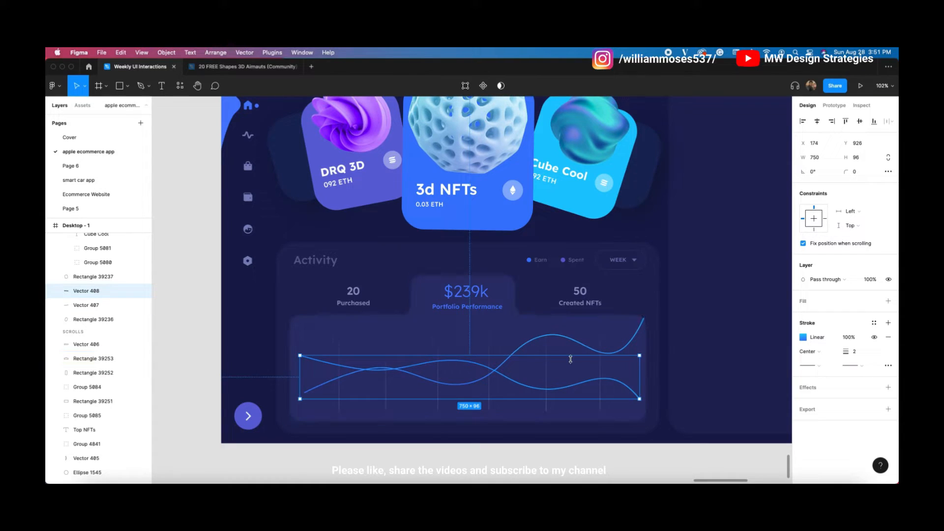
click(800, 340)
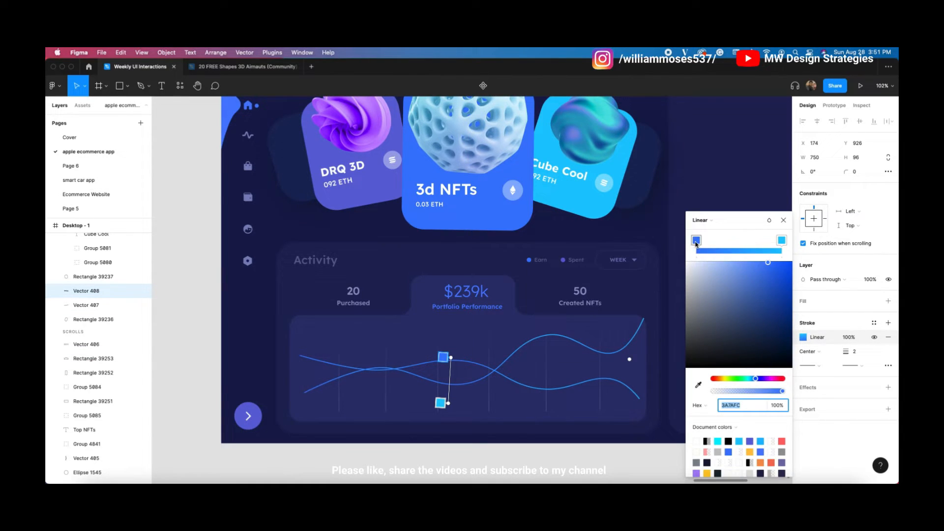
click(698, 385)
click(749, 139)
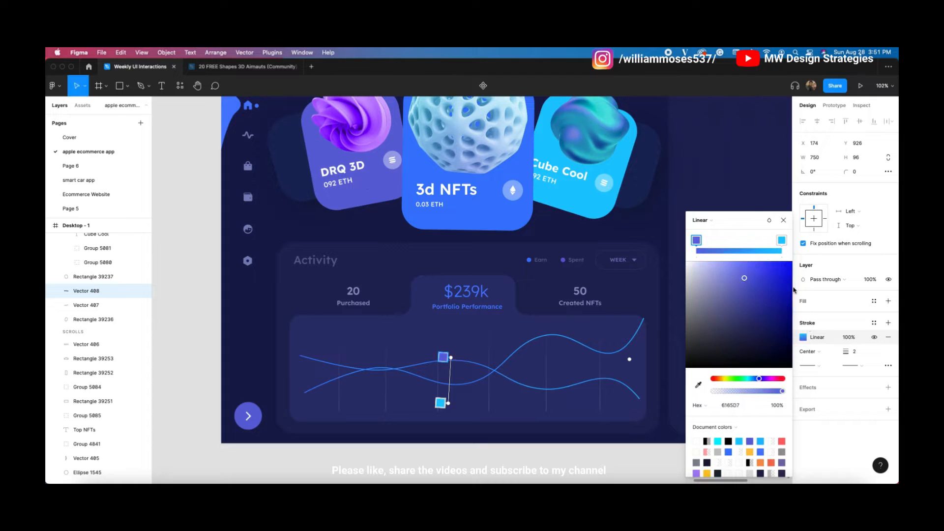
click(781, 240)
click(698, 385)
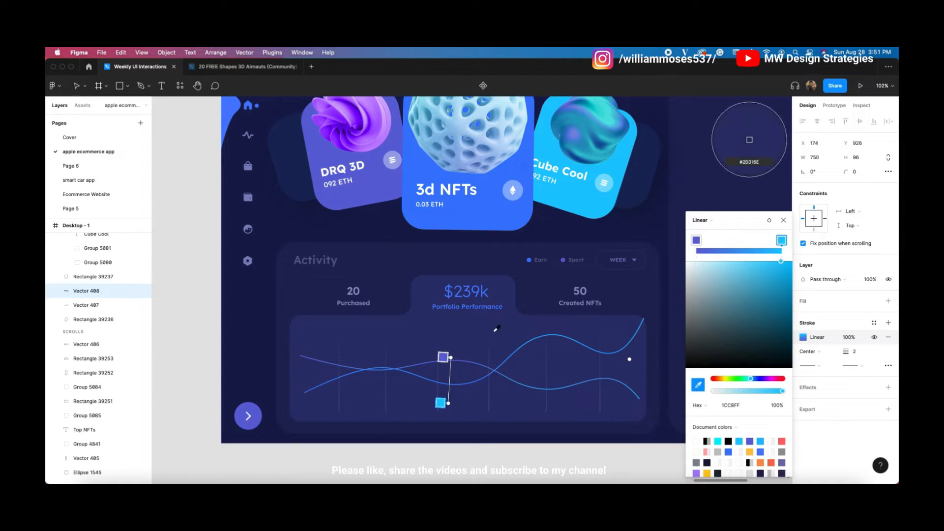
click(246, 421)
click(286, 306)
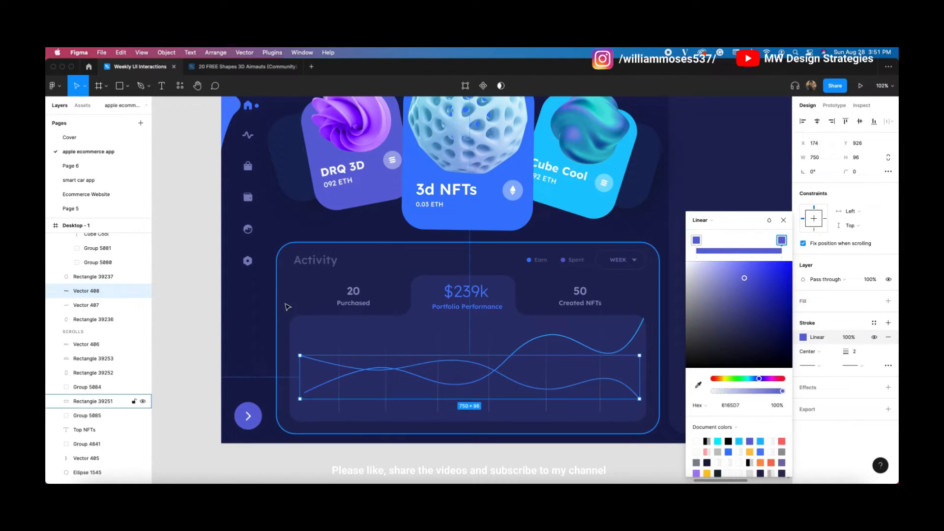
Step: Select both chart lines together, then deselect them
click(286, 305)
click(538, 367)
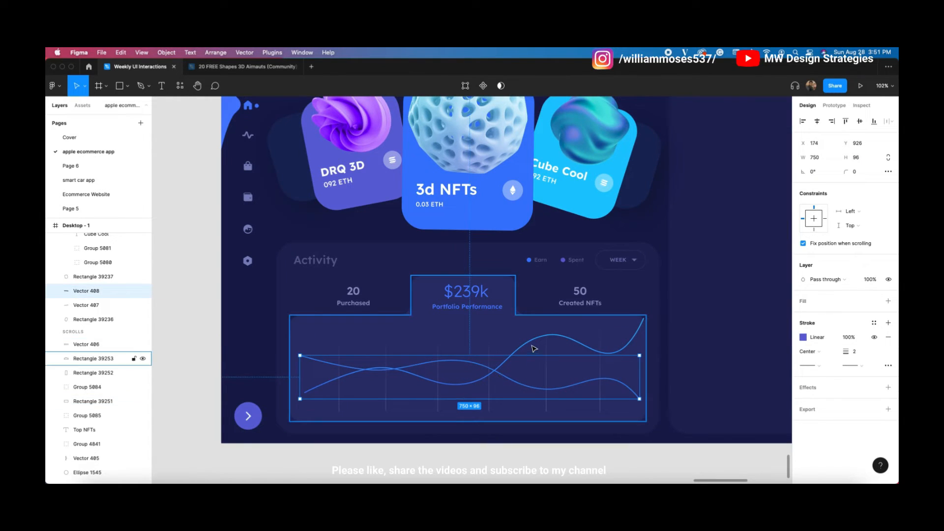
shift+click(531, 345)
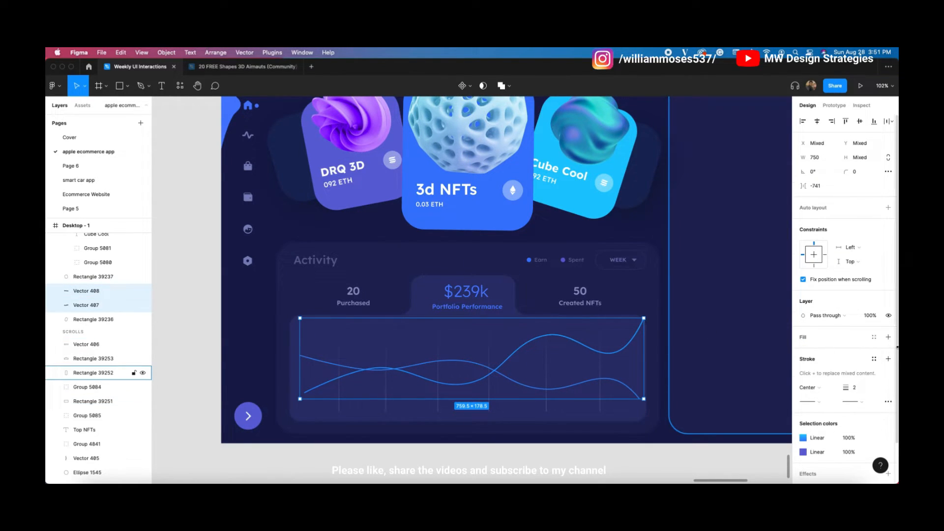
click(675, 364)
Step: Run the upper line's gradient along its length with faded ends and an opaque middle stop
click(619, 352)
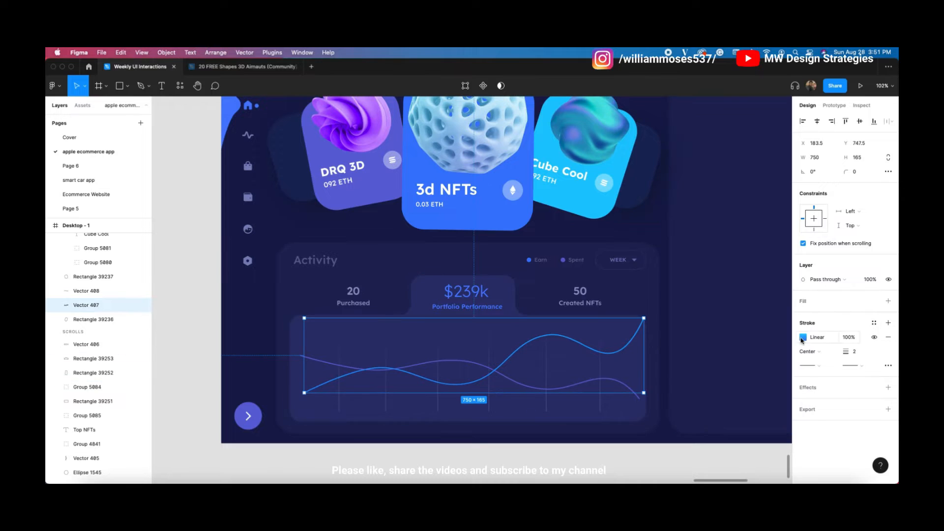
click(803, 337)
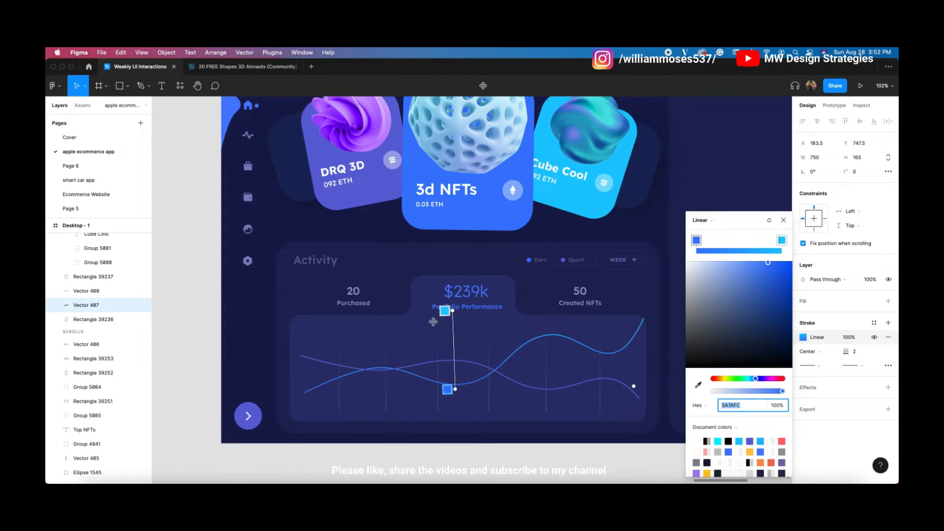
drag(447, 313, 584, 336)
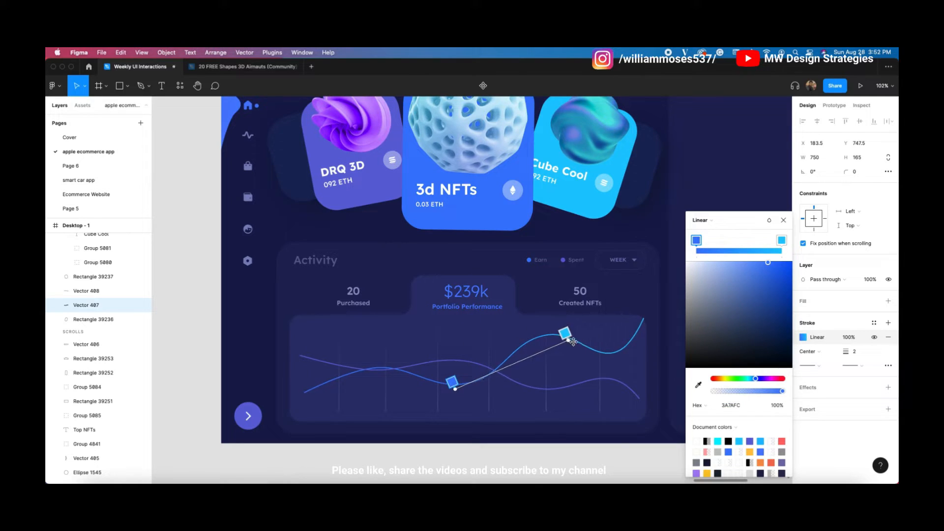
drag(457, 388, 329, 382)
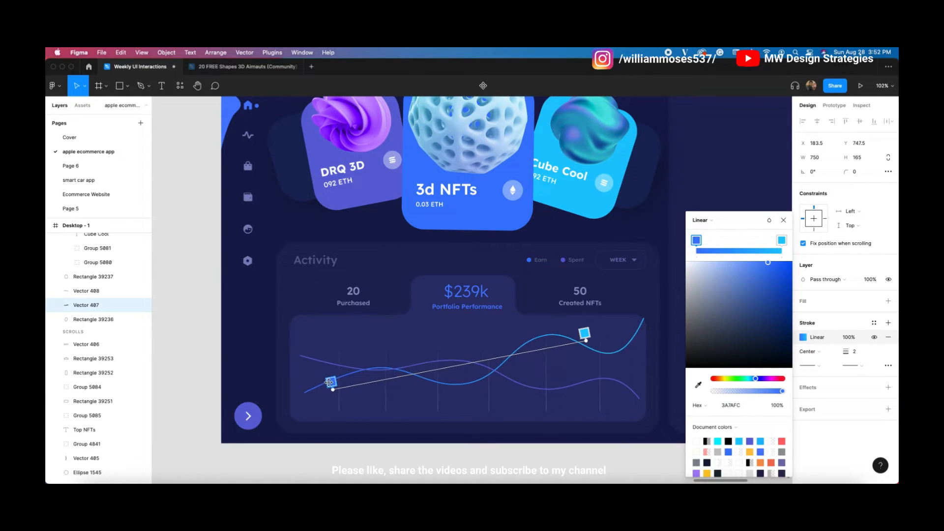
mouse_move(782, 394)
mouse_down()
mouse_move(708, 393)
mouse_move(736, 395)
mouse_move(724, 393)
mouse_up()
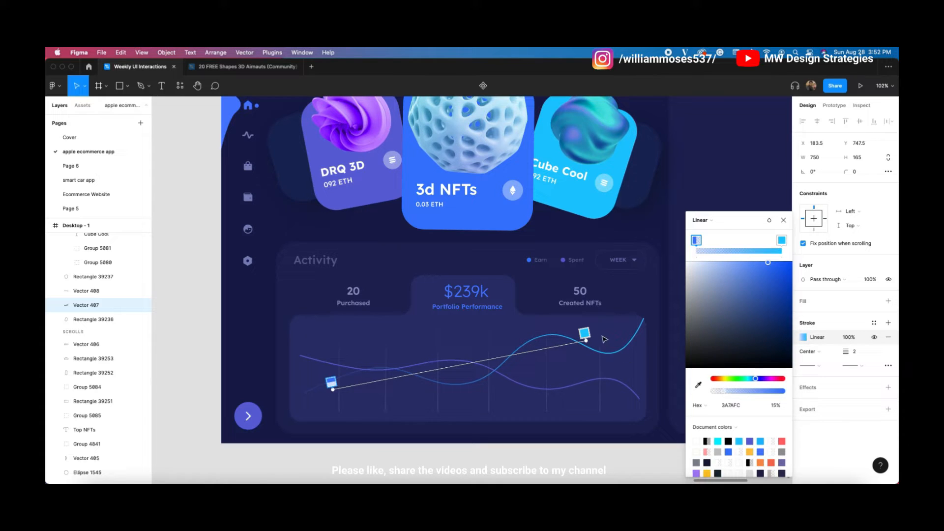
click(585, 336)
drag(585, 335, 625, 337)
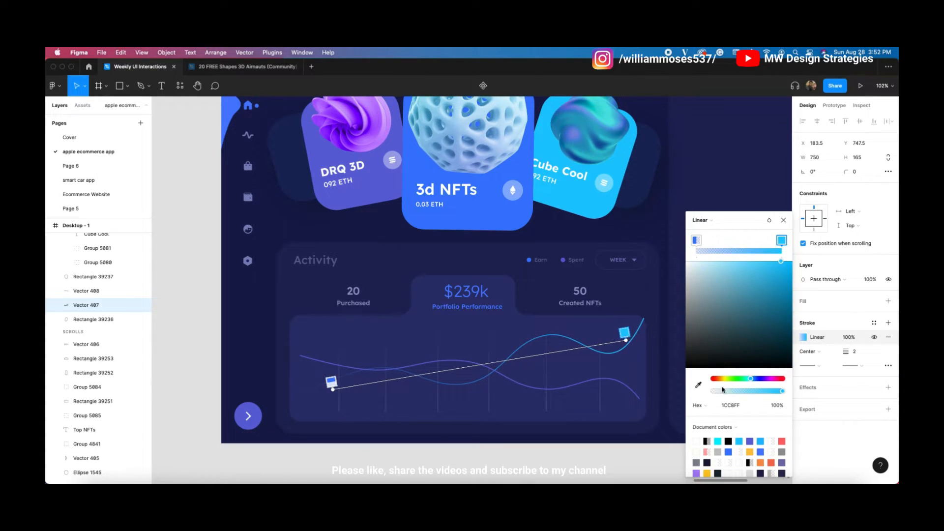
drag(782, 392, 727, 388)
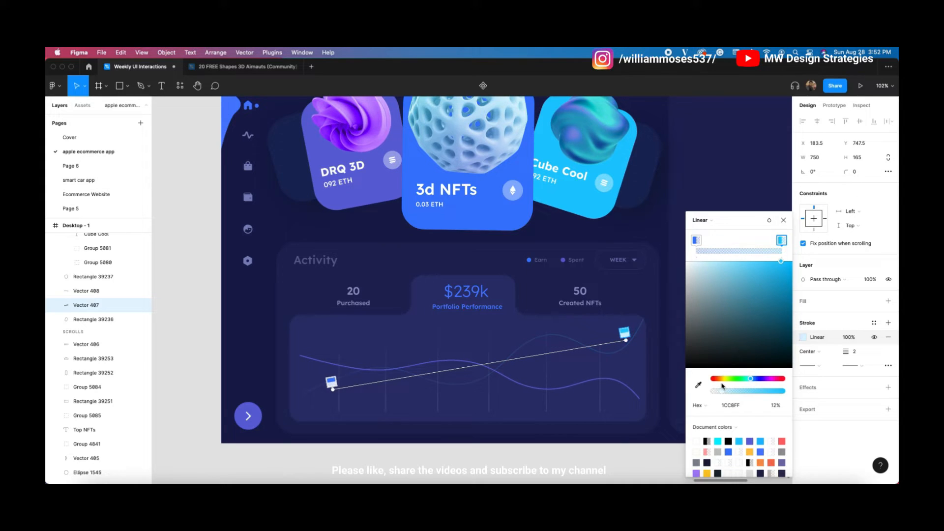
drag(627, 341, 637, 340)
click(475, 363)
drag(727, 390, 875, 394)
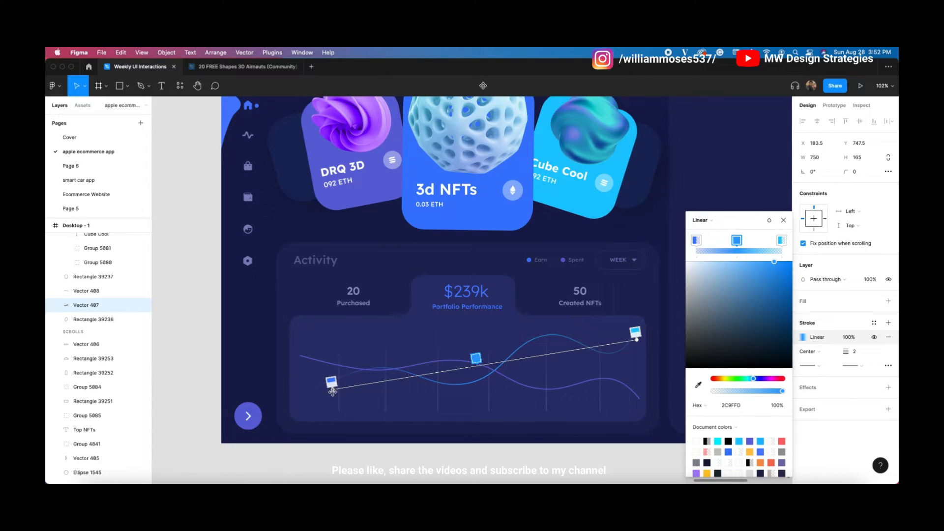
drag(332, 392, 321, 392)
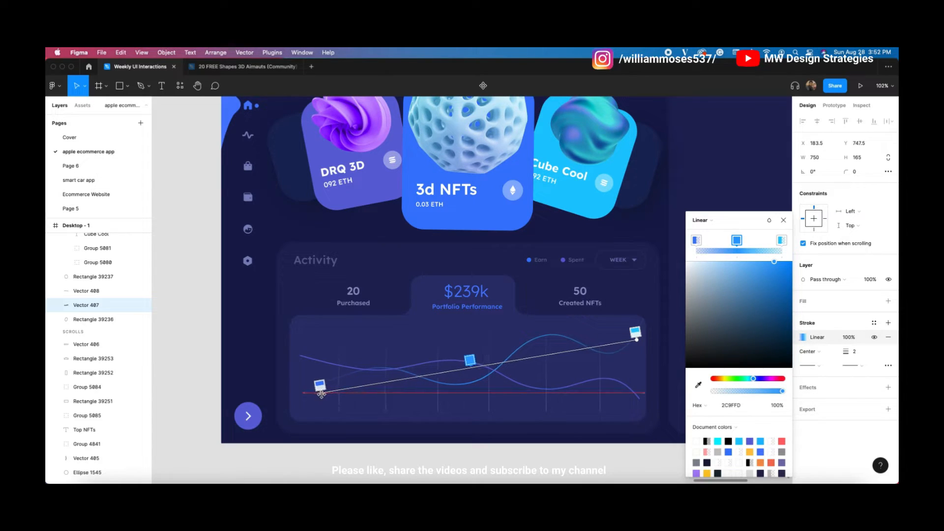
click(784, 221)
Step: Give the purple line a three-stop horizontal gradient, transparent at its left end and faded right
click(445, 364)
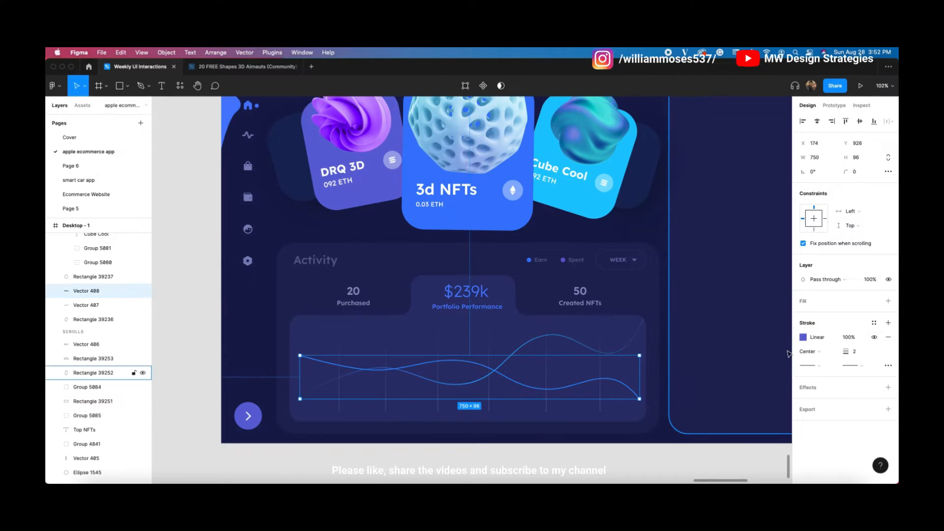
click(803, 337)
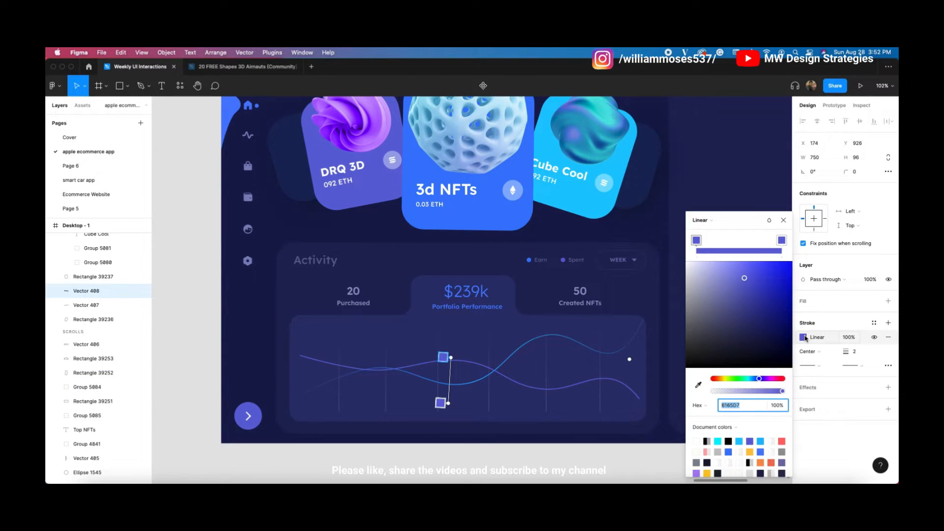
click(740, 249)
click(695, 243)
drag(779, 392, 642, 380)
click(782, 240)
drag(784, 391, 641, 390)
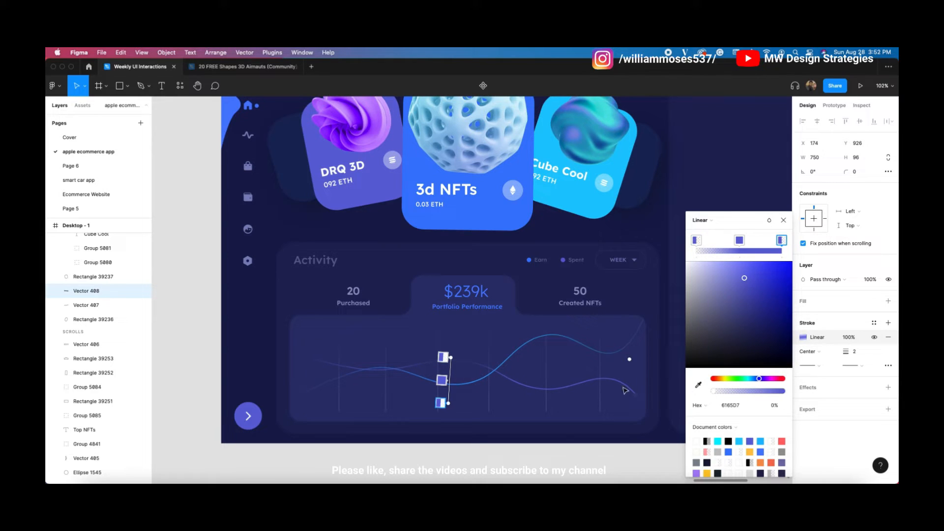
click(737, 241)
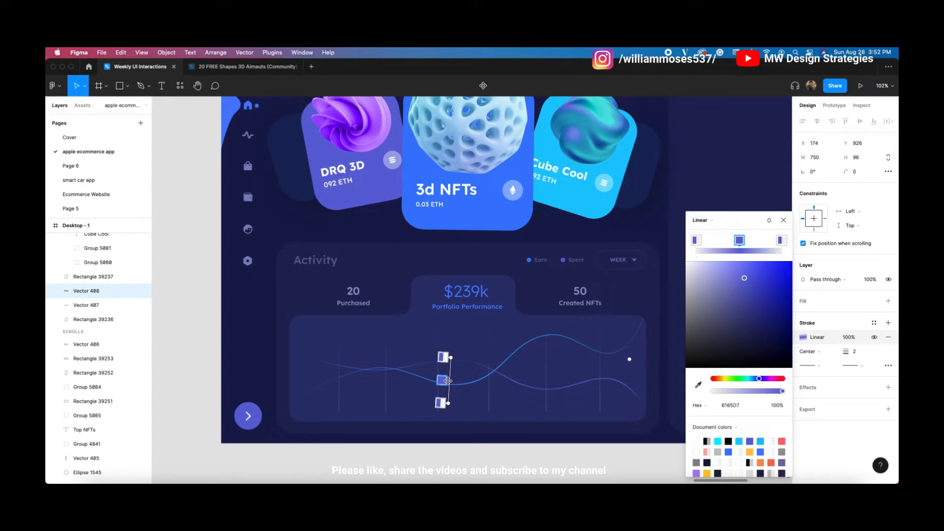
drag(451, 403, 622, 390)
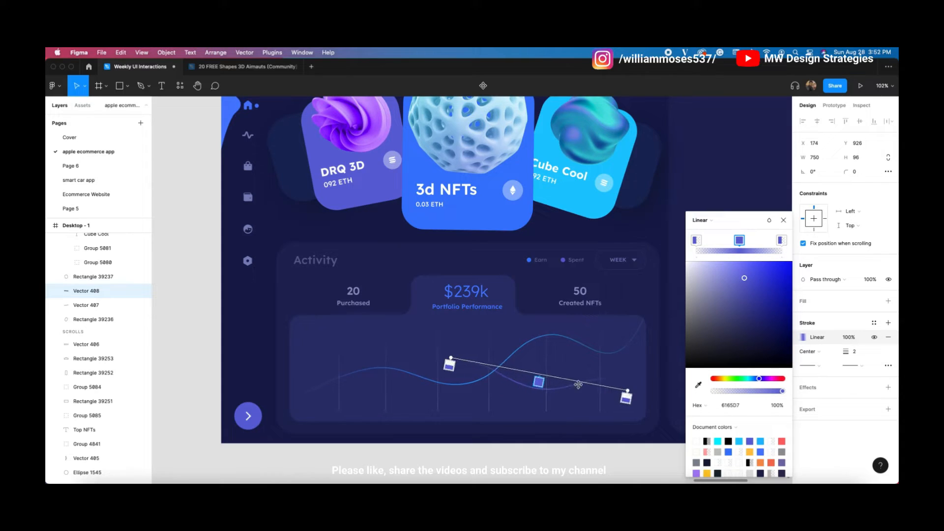
mouse_move(443, 358)
mouse_down()
mouse_move(286, 385)
mouse_move(288, 359)
mouse_up()
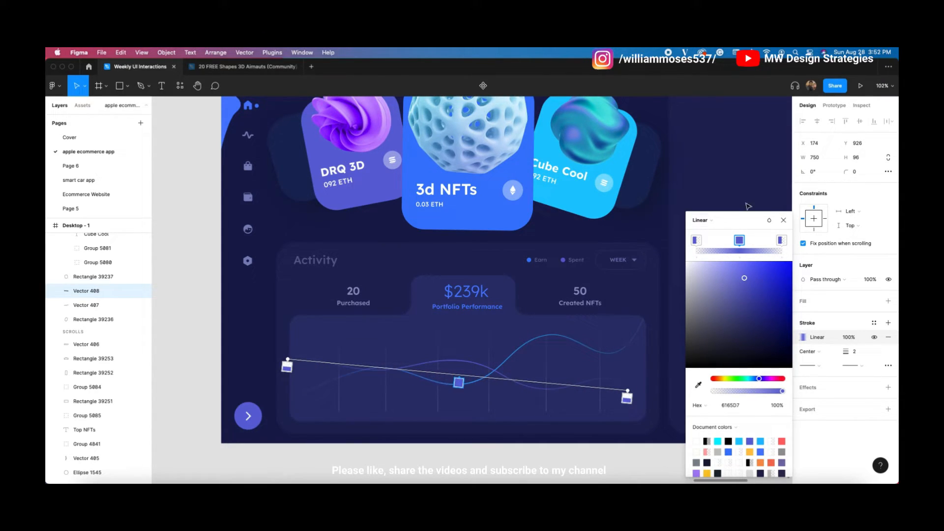
click(783, 220)
Step: Check the vertical grid lines' stroke colours, then deselect
scroll(448, 442, up, 2)
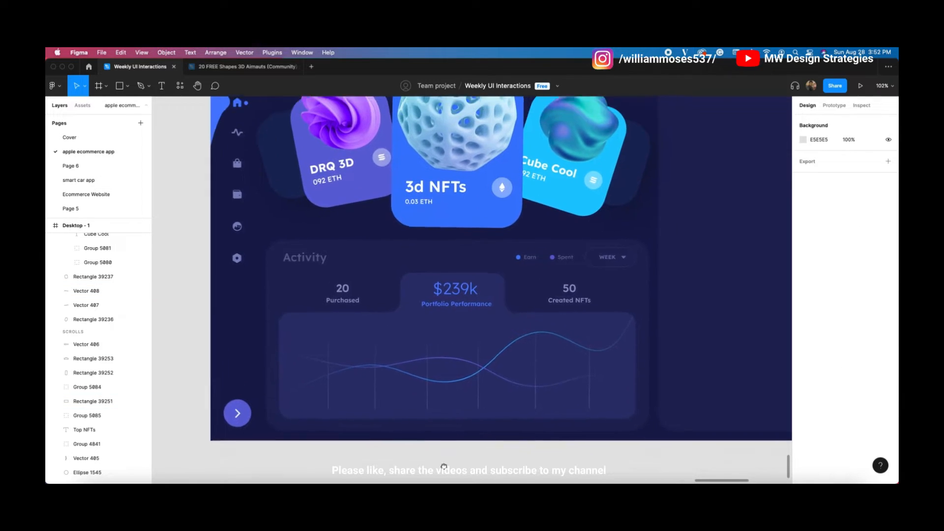
scroll(444, 377, down, 3)
scroll(431, 396, up, 3)
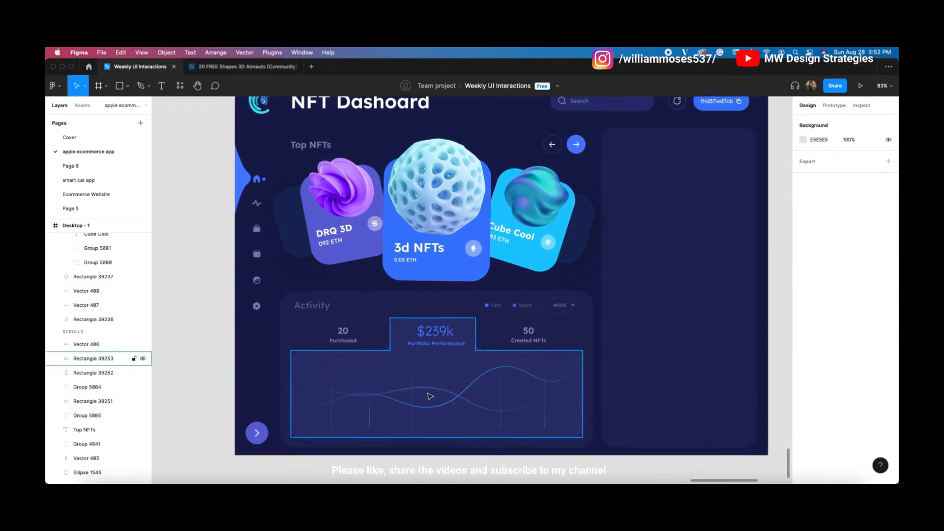
scroll(476, 415, down, 4)
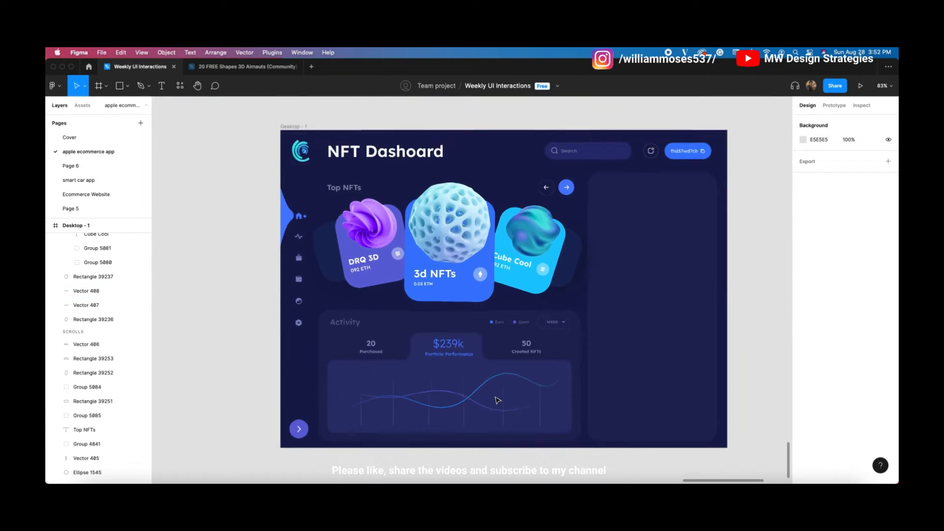
scroll(494, 395, up, 5)
scroll(435, 380, down, 1)
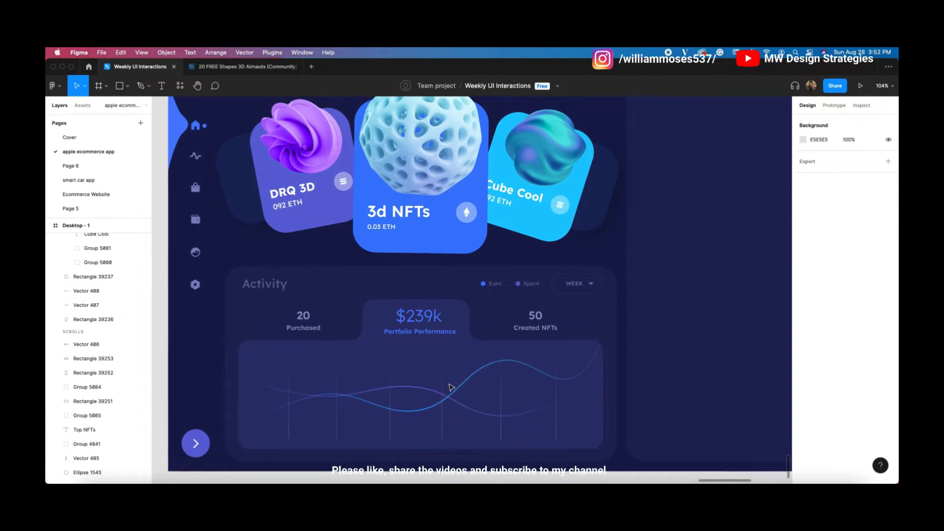
scroll(432, 403, down, 2)
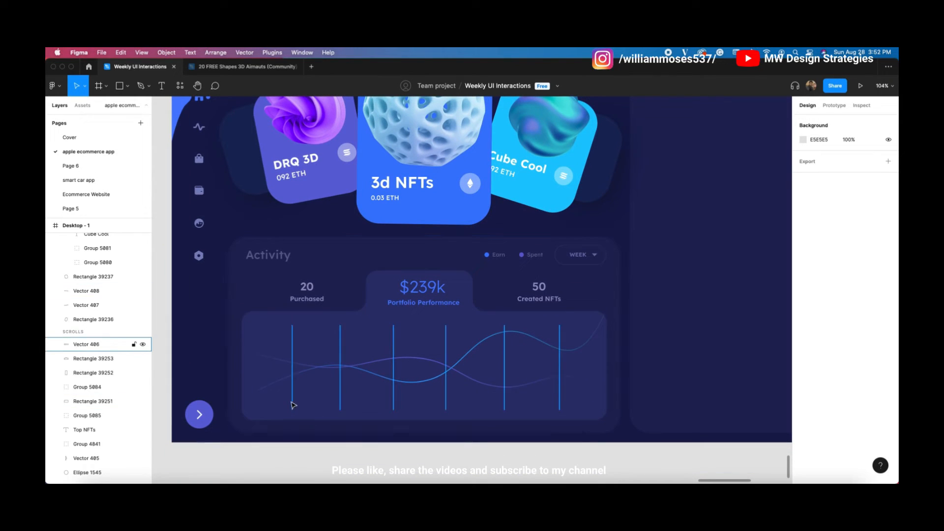
click(293, 402)
click(804, 337)
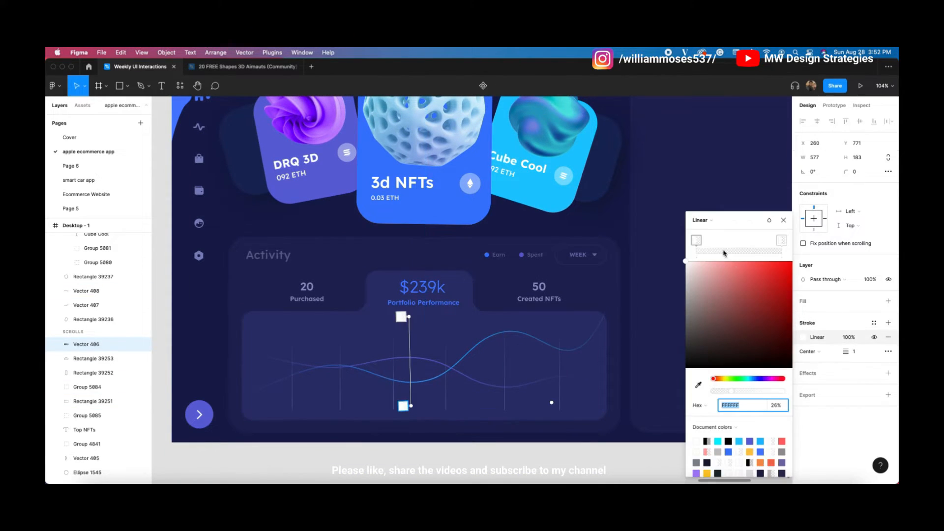
click(489, 455)
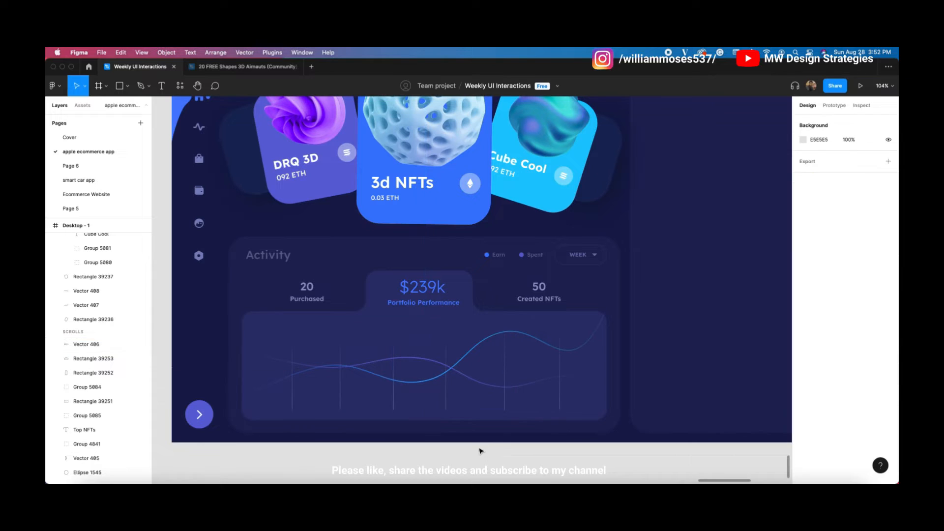
Step: Select the right-column panel background, then pan to reframe the whole NFT Dashboard
click(162, 87)
key(v)
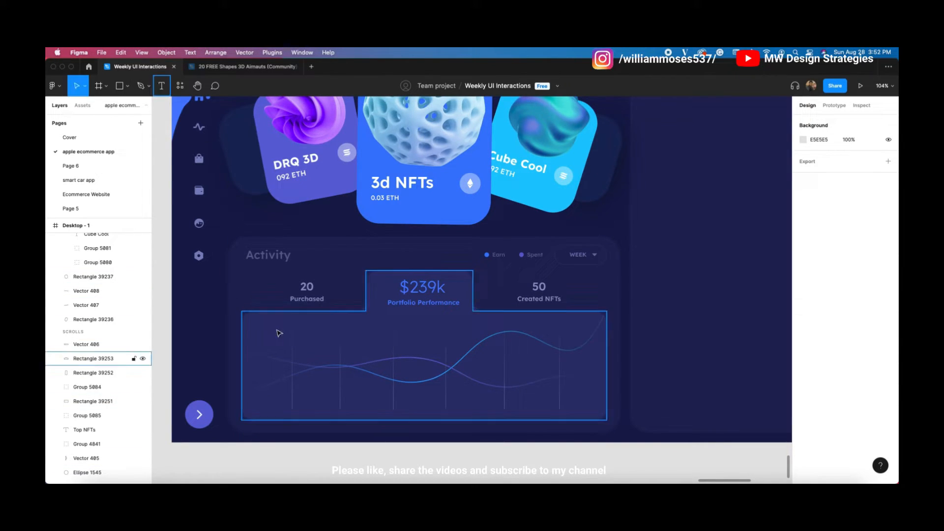
scroll(457, 372, up, 3)
scroll(428, 352, down, 1)
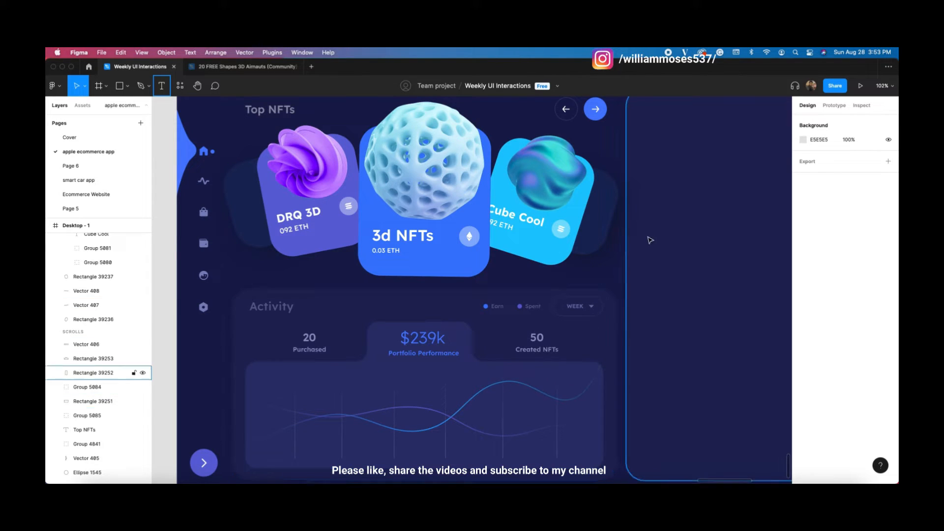
click(620, 273)
click(699, 214)
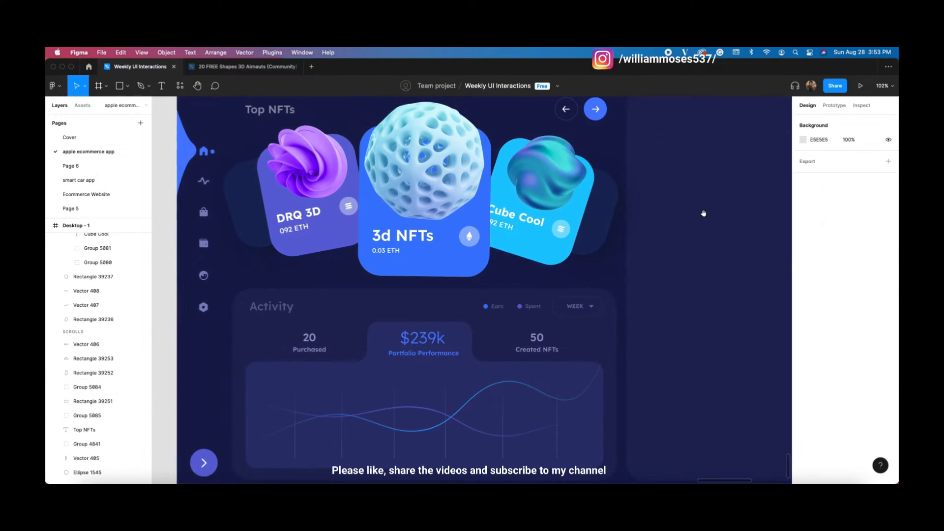
drag(699, 215, 562, 280)
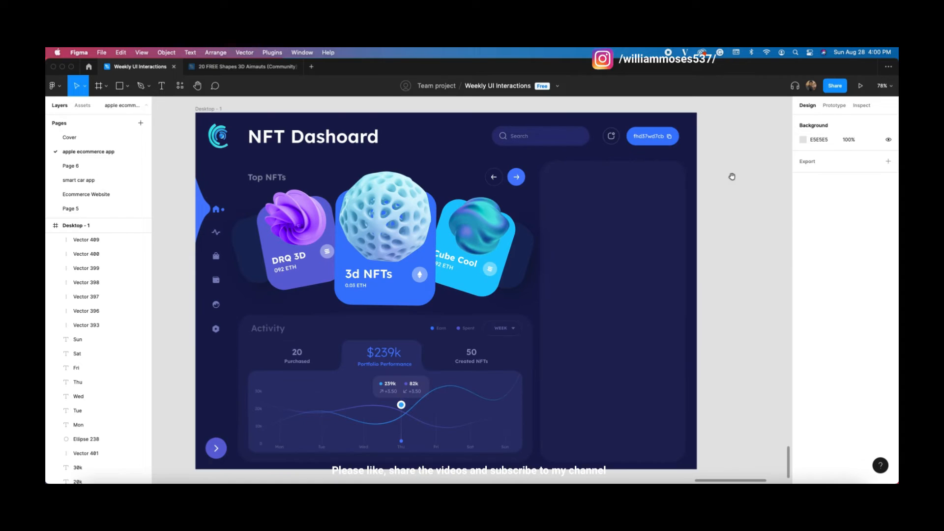
Step: Draw a 366×208 rectangle atop the right-hand panel with 20 px rounded corners
scroll(703, 204, up, 2)
scroll(532, 243, up, 1)
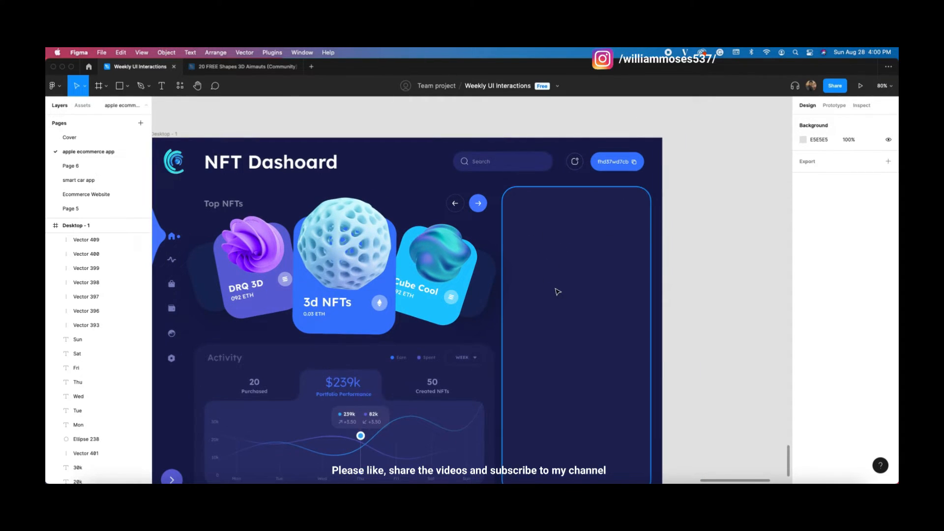
click(161, 85)
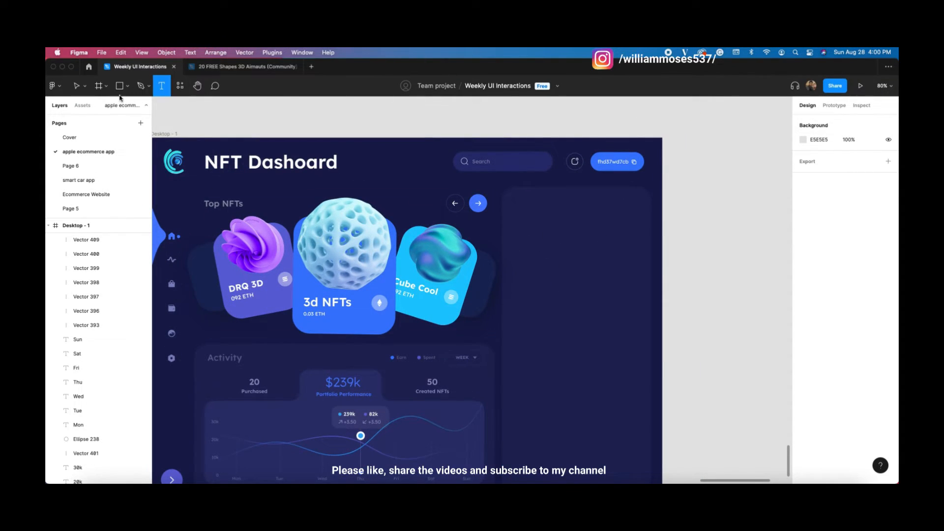
click(126, 88)
click(120, 107)
drag(512, 196, 642, 269)
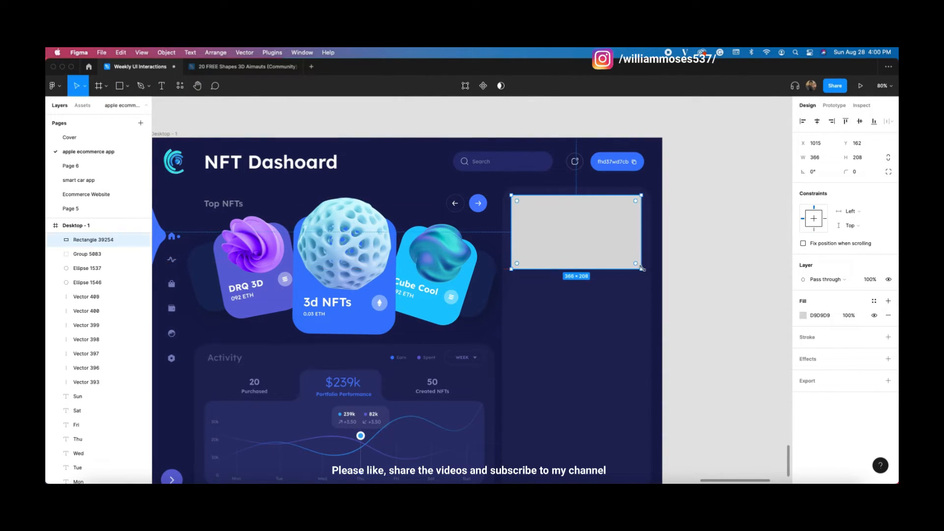
click(858, 175)
key(Up)
key(Up)
key(Up)
key(Up)
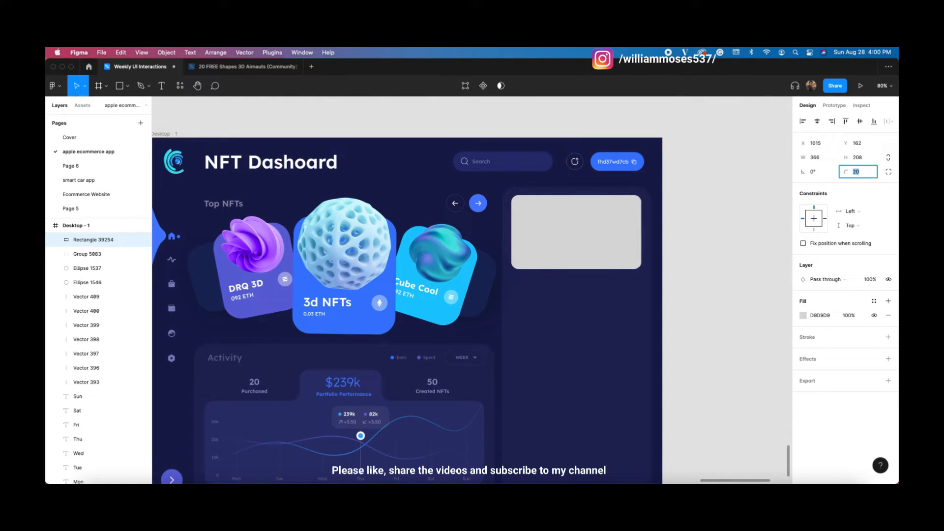
Step: Change the card's fill to a linear gradient running diagonally
click(803, 315)
click(700, 252)
click(714, 266)
drag(576, 269, 526, 270)
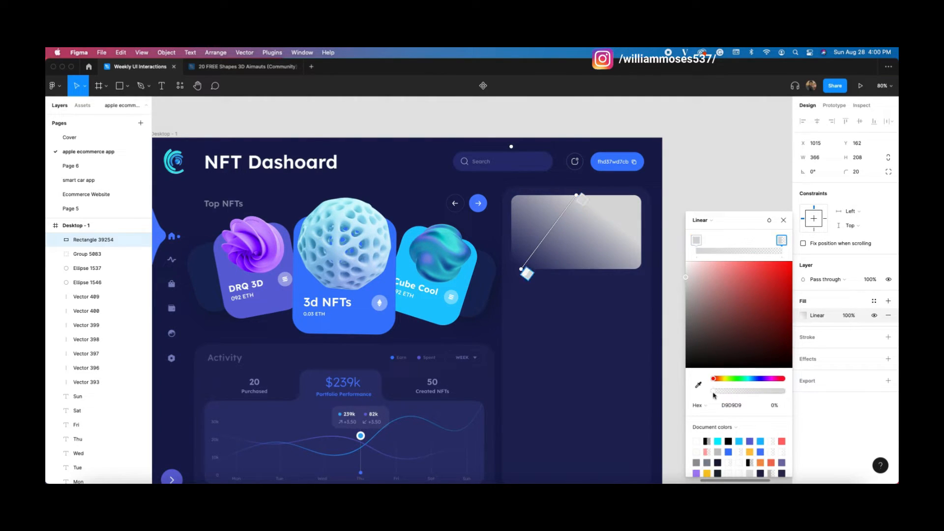
Step: Eyedrop dark navy into both gradient stops, using 19265A lightened slightly for the start stop
click(698, 385)
click(524, 269)
click(576, 201)
click(698, 385)
click(495, 284)
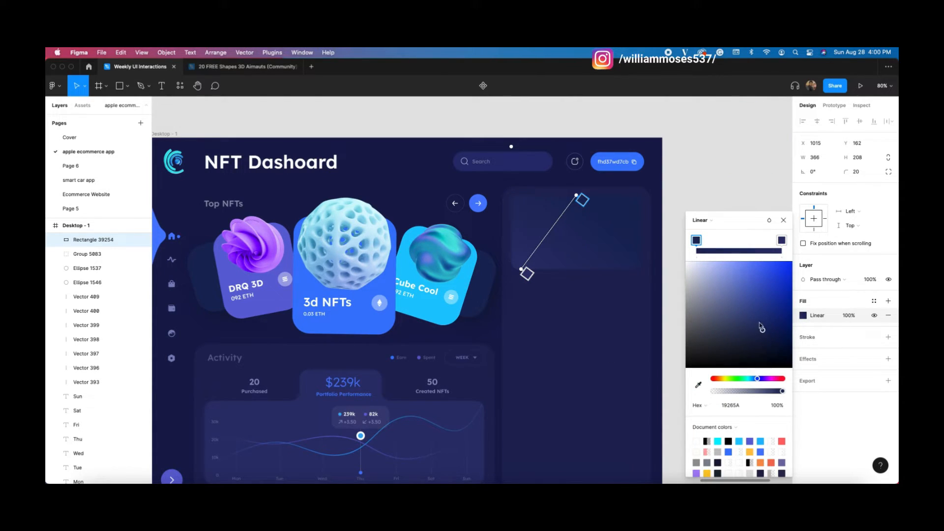
drag(762, 328, 755, 316)
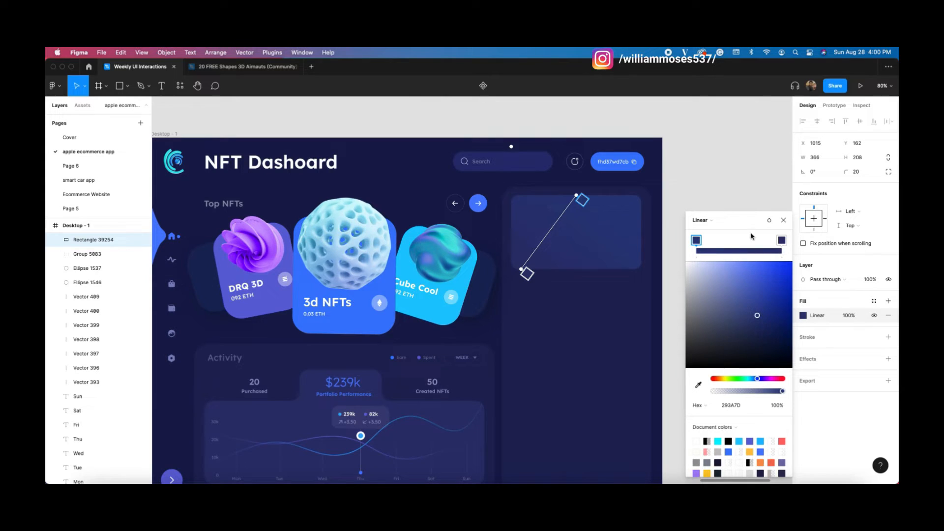
click(731, 180)
scroll(625, 284, right, 2)
click(162, 86)
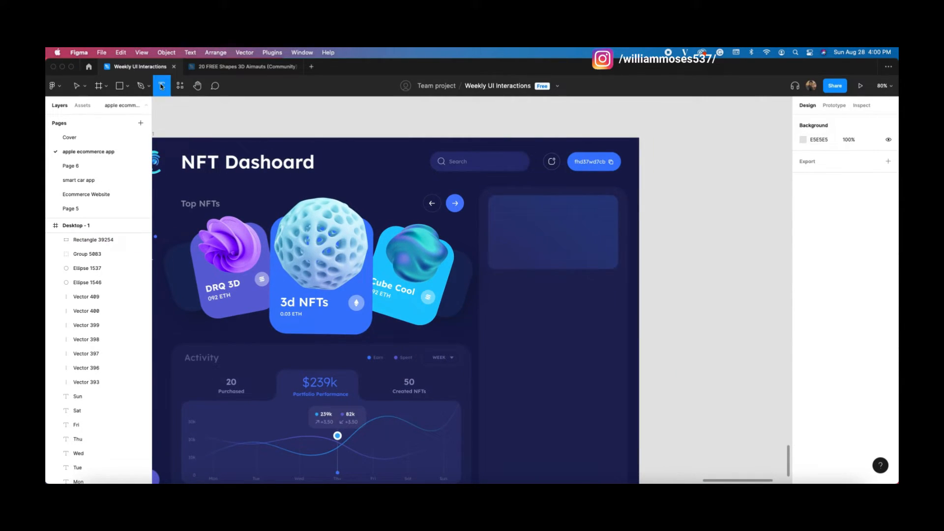
Step: Copy the Earn legend label into the gradient card's top-left corner
click(504, 211)
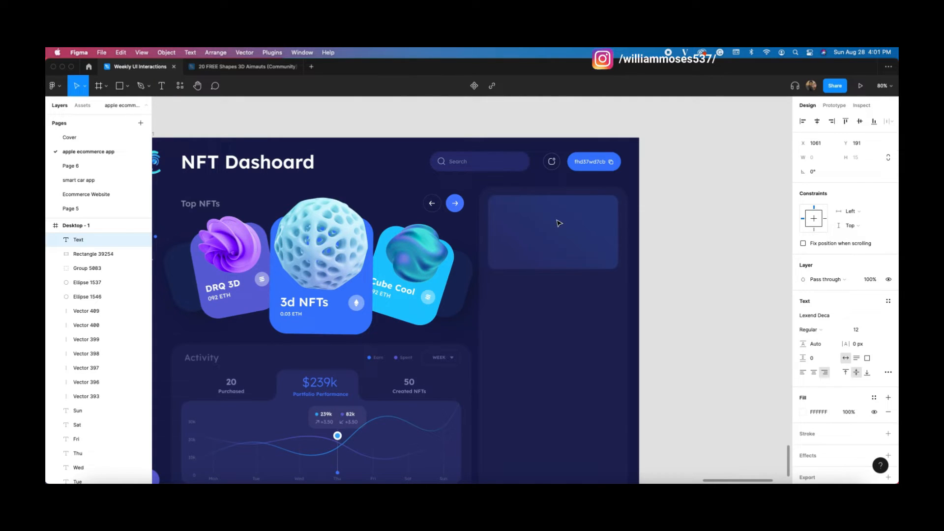
click(559, 223)
click(621, 233)
click(691, 268)
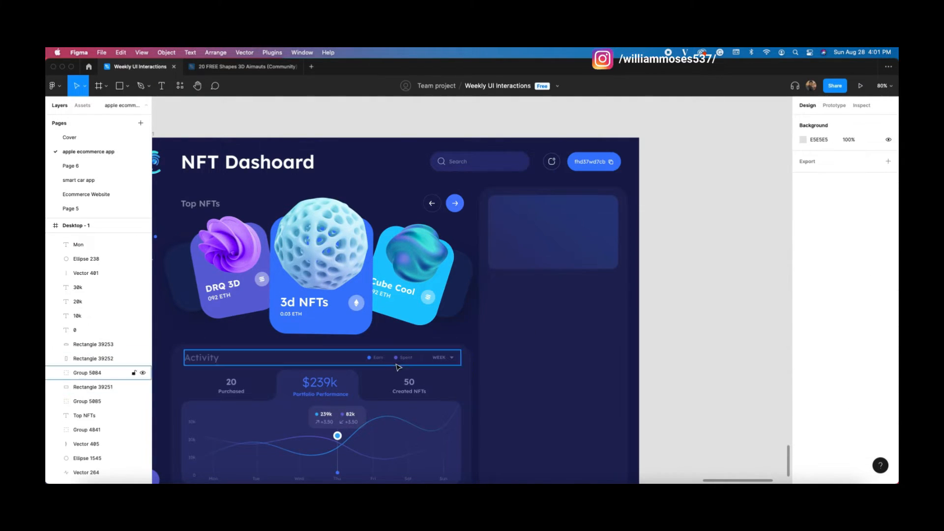
super+click(378, 358)
key(super+c)
click(679, 276)
click(548, 214)
key(super+v)
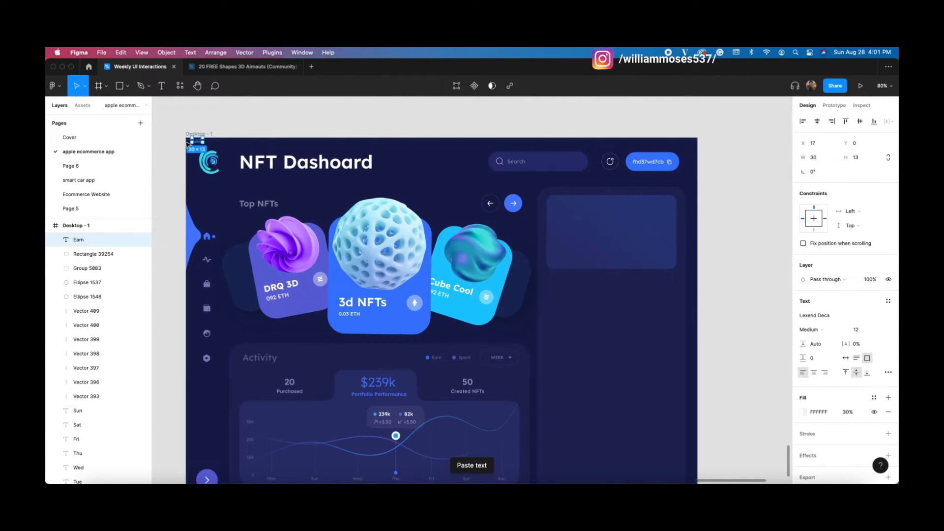
drag(197, 142, 562, 207)
double_click(561, 205)
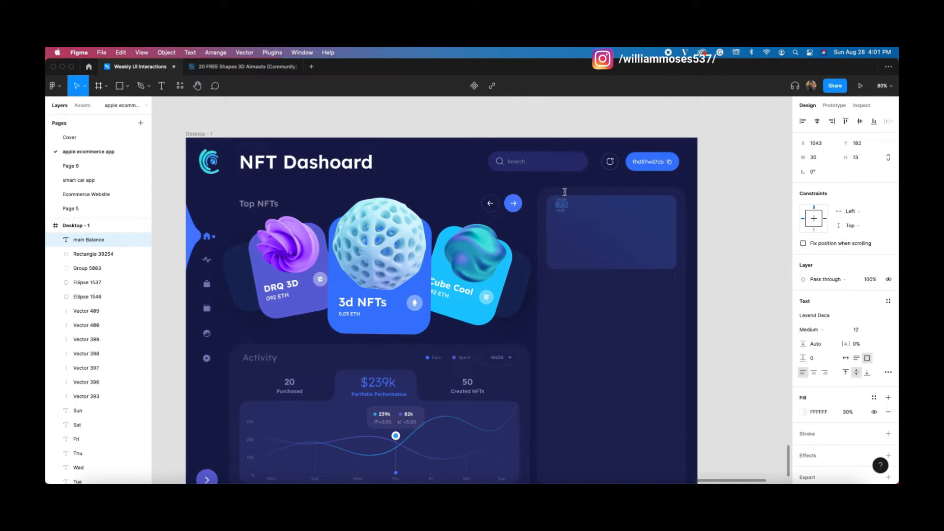
key(Escape)
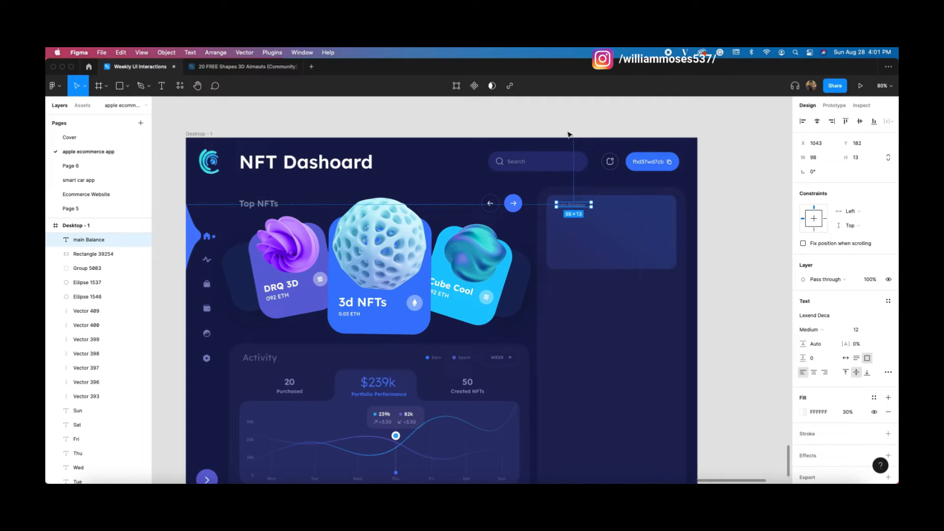
Step: Retype the copied label as 'Main Balance' and adjust its font size
click(565, 131)
double_click(558, 203)
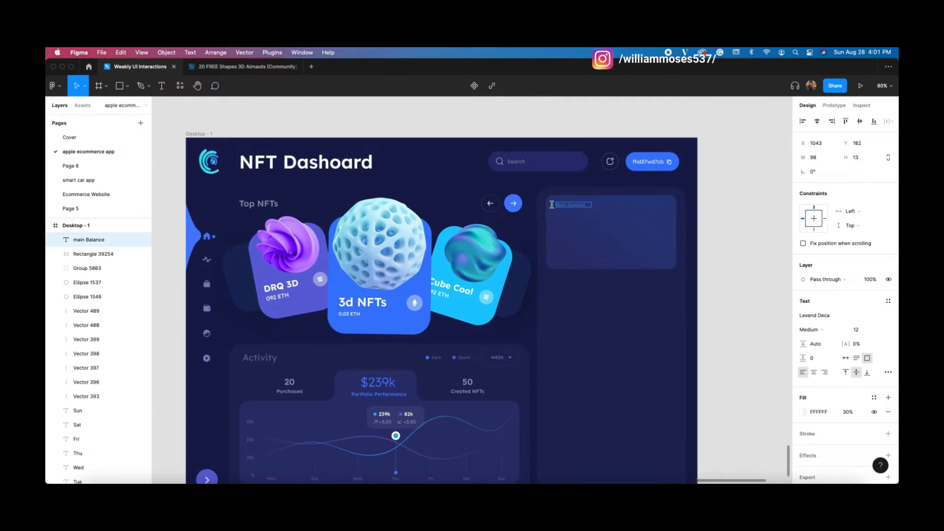
click(744, 221)
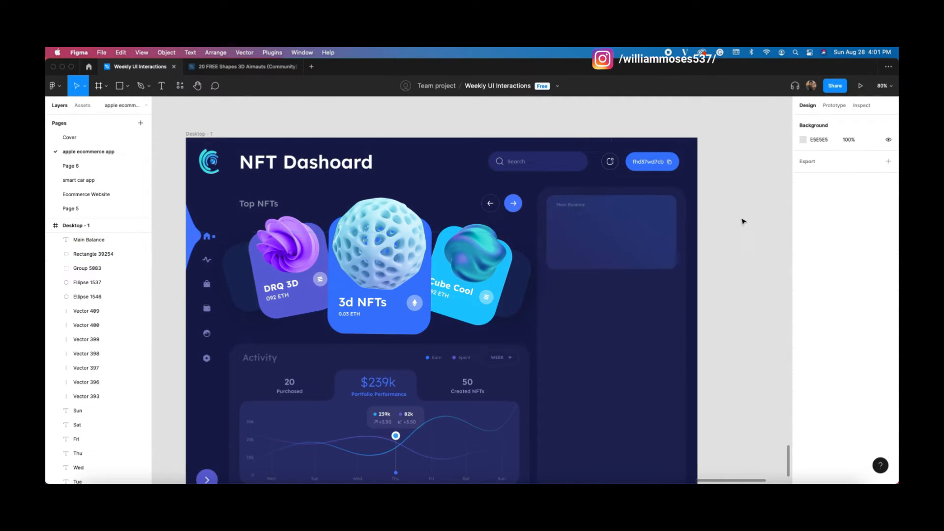
click(568, 209)
click(858, 329)
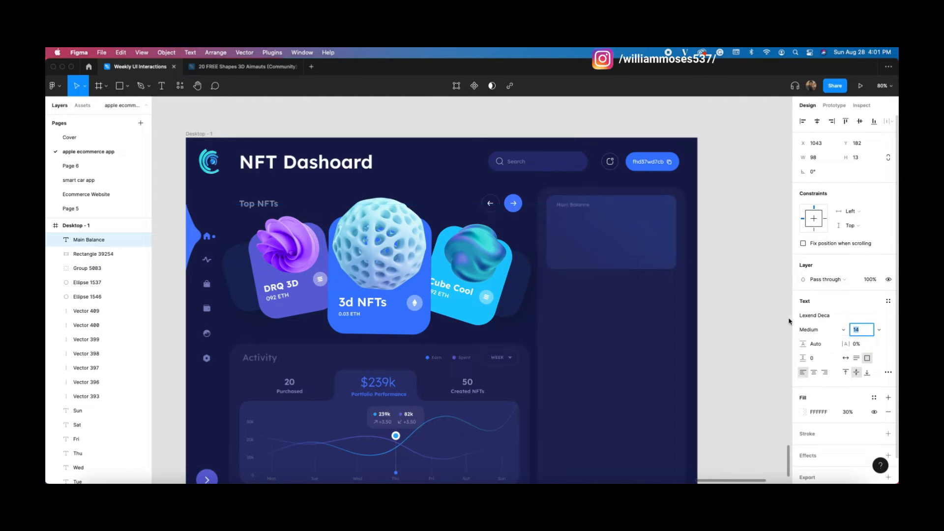
click(755, 289)
Step: Paste the $239k text under Main Balance, left-aligned with a white fill
scroll(695, 303, right, 1)
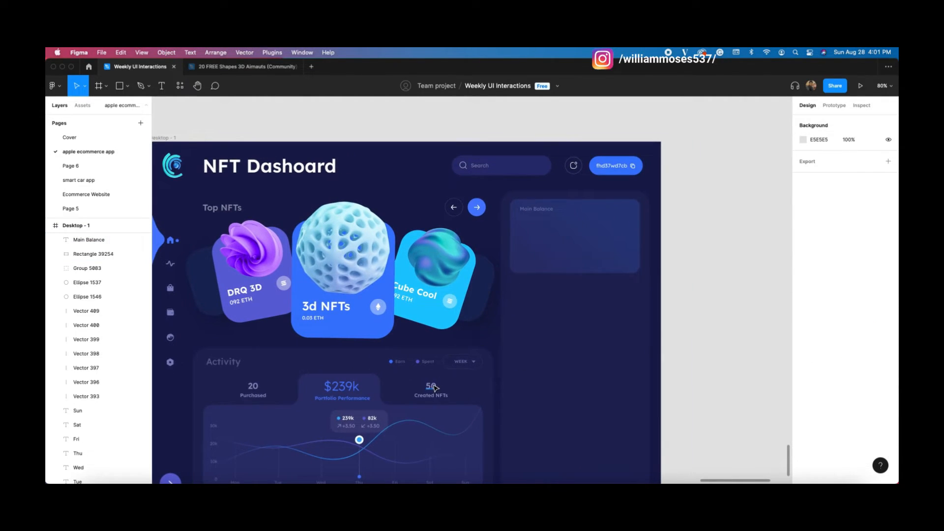
super+click(330, 387)
click(575, 257)
key(super+v)
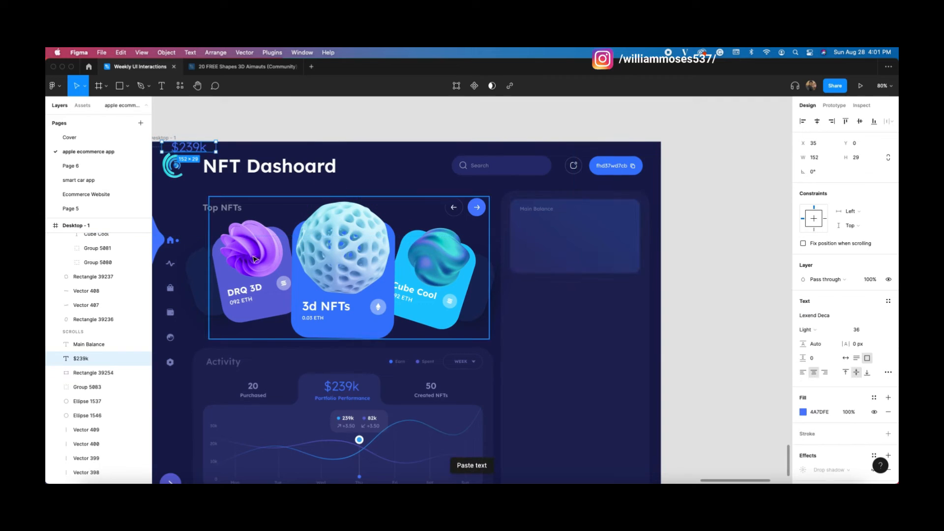
mouse_move(195, 148)
mouse_down()
mouse_move(561, 232)
mouse_move(543, 224)
mouse_up()
click(802, 372)
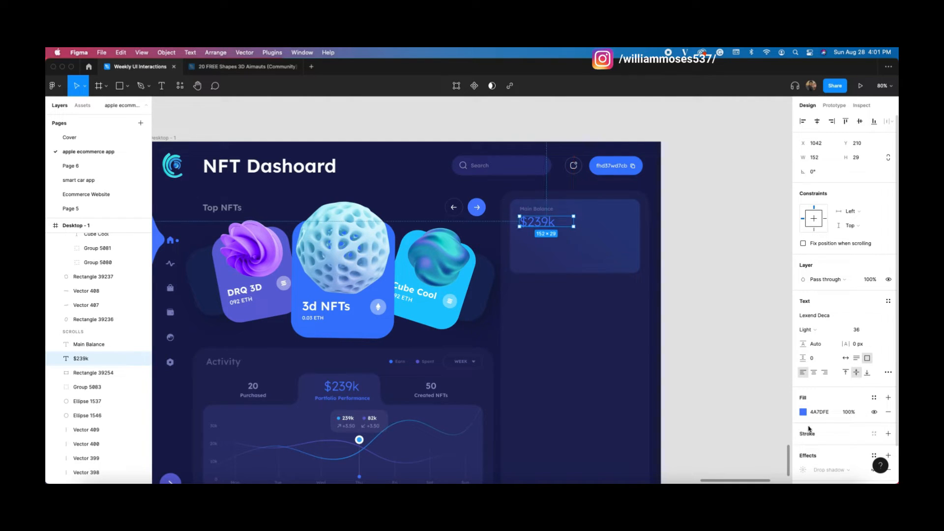
click(802, 412)
click(693, 265)
click(790, 253)
click(715, 244)
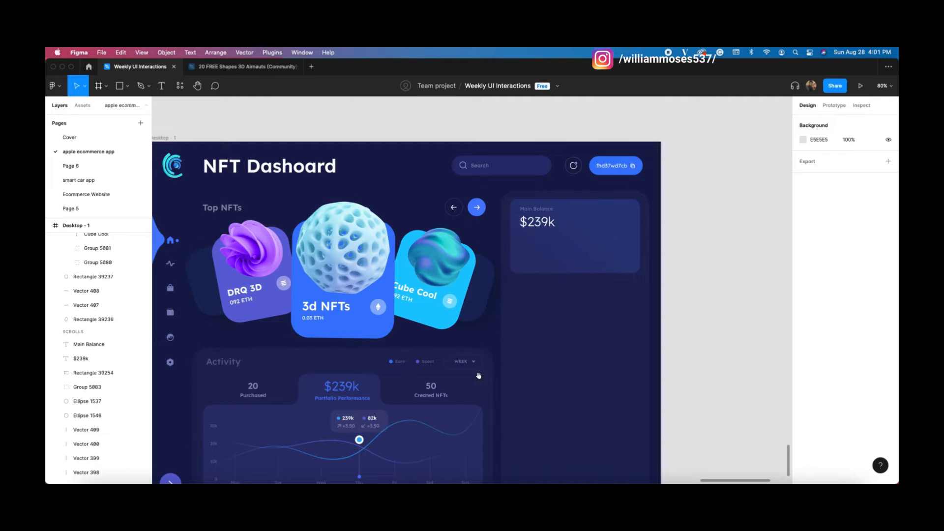
drag(448, 390, 438, 385)
click(437, 386)
Step: Paste a copy of the Created NFTs label below $239k and left-align it
key(ctrl+c)
click(569, 255)
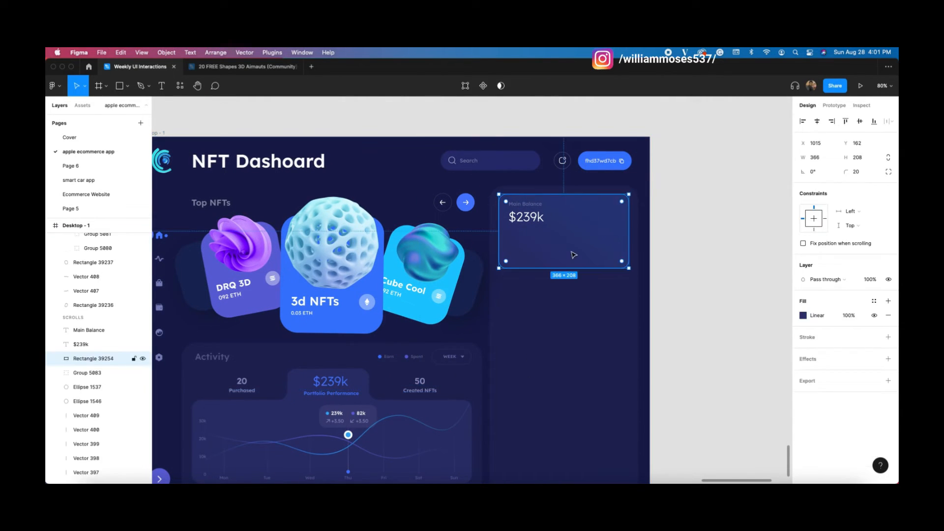
key(ctrl+v)
drag(222, 157, 576, 251)
click(804, 372)
Step: Retype the copied label as the cardholder's name in capitals
double_click(575, 247)
text(j)
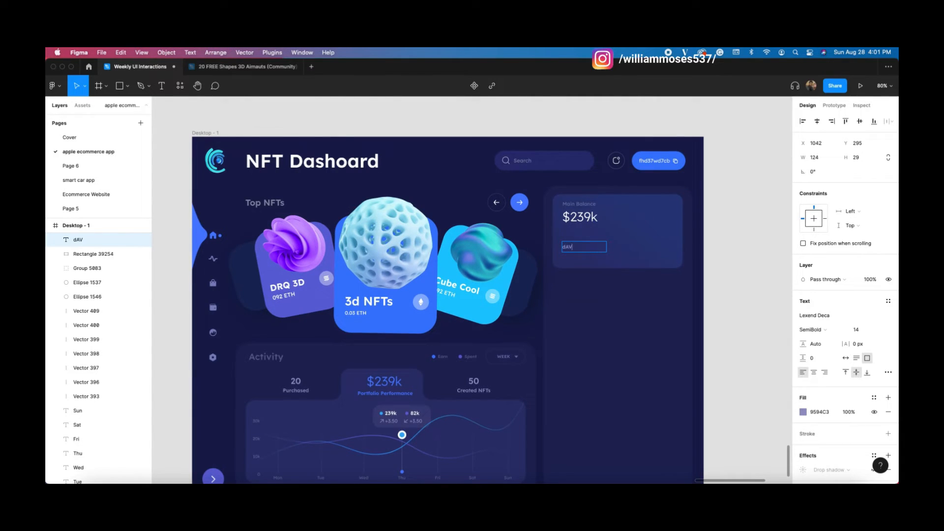
key(Escape)
double_click(575, 248)
text(dAVI)
key(BackSpace)
click(736, 258)
Step: Alt-drag a copy of Portfolio Performance below the name and left-align it
scroll(664, 251, right, 3)
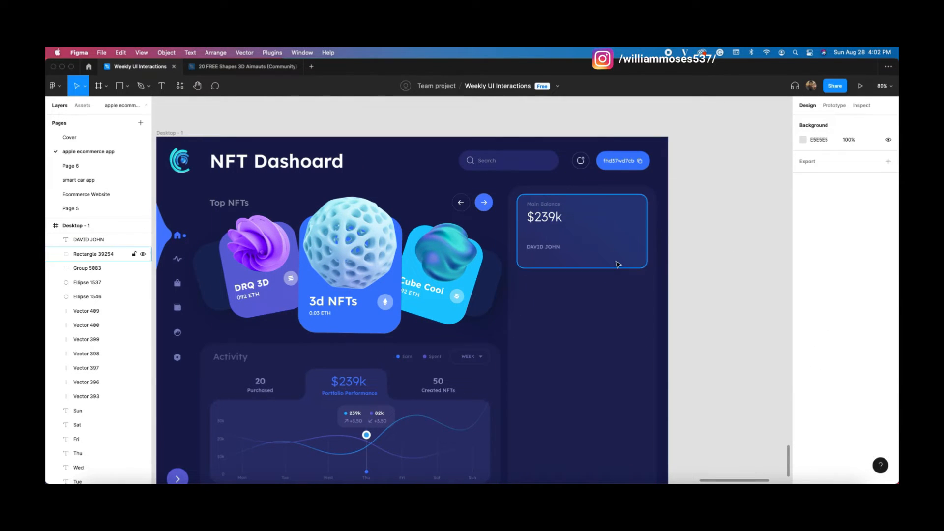
click(366, 387)
click(365, 393)
drag(365, 393, 587, 260)
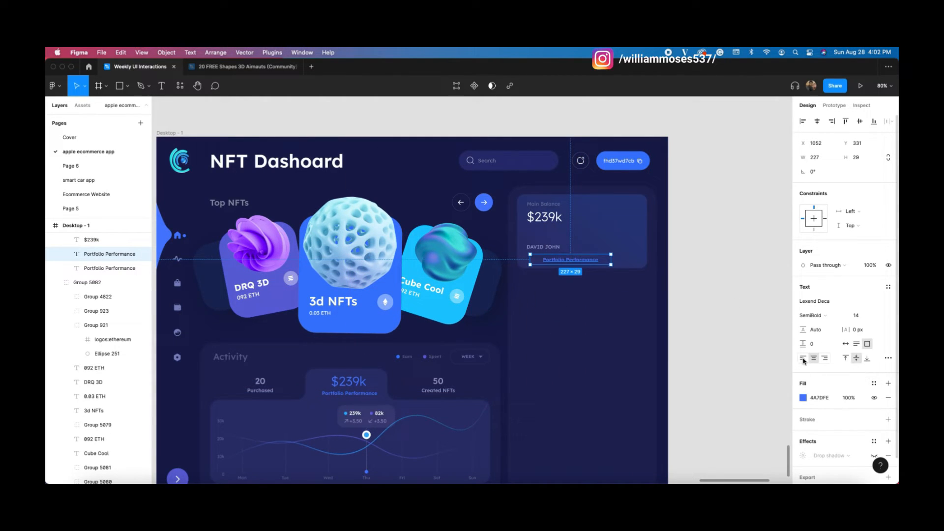
click(803, 360)
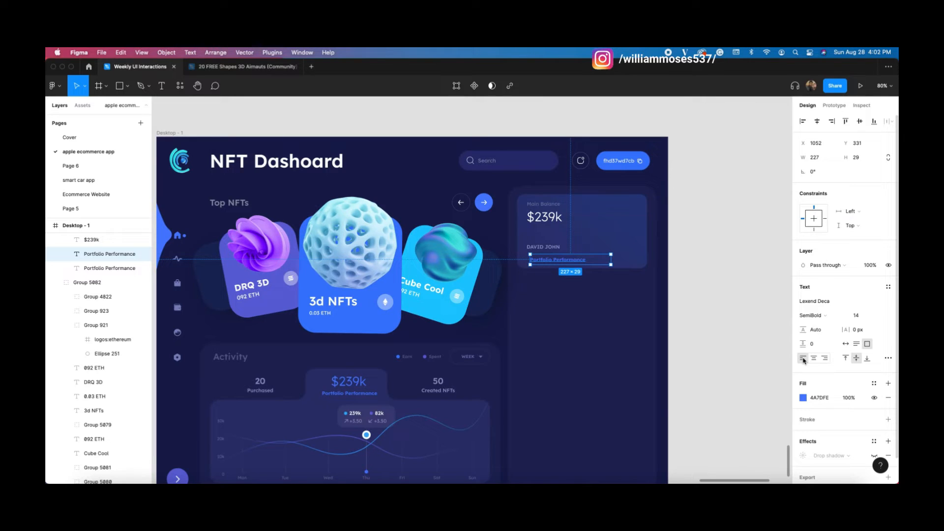
Step: Nudge the copied Portfolio Performance line under the name and retype it as a placeholder wallet address
key(Up)
key(Up)
key(Up)
key(Up)
key(Up)
key(Up)
key(Up)
key(Up)
key(Up)
key(Up)
key(Up)
key(Left)
key(Left)
key(Left)
key(Left)
key(Left)
key(Left)
key(Left)
key(Left)
key(Left)
key(Left)
double_click(569, 256)
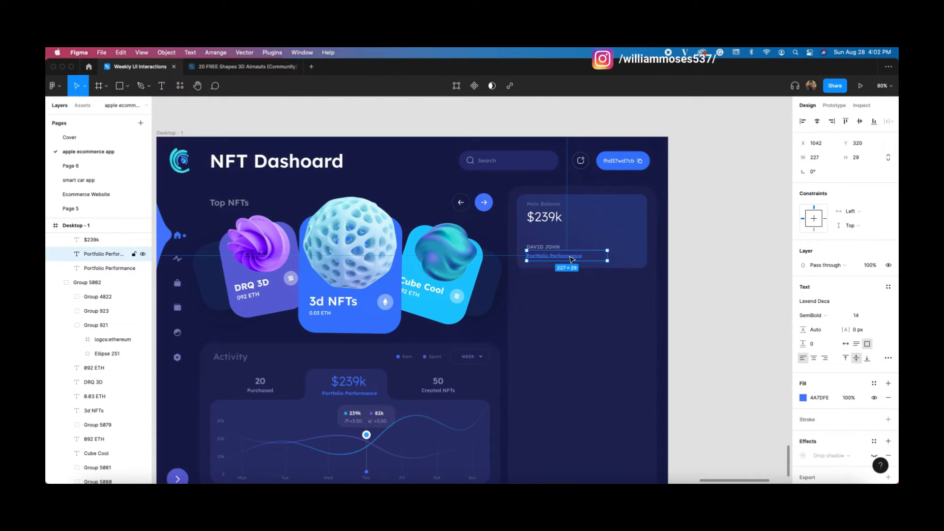
text(hduuduedji367yydcdc)
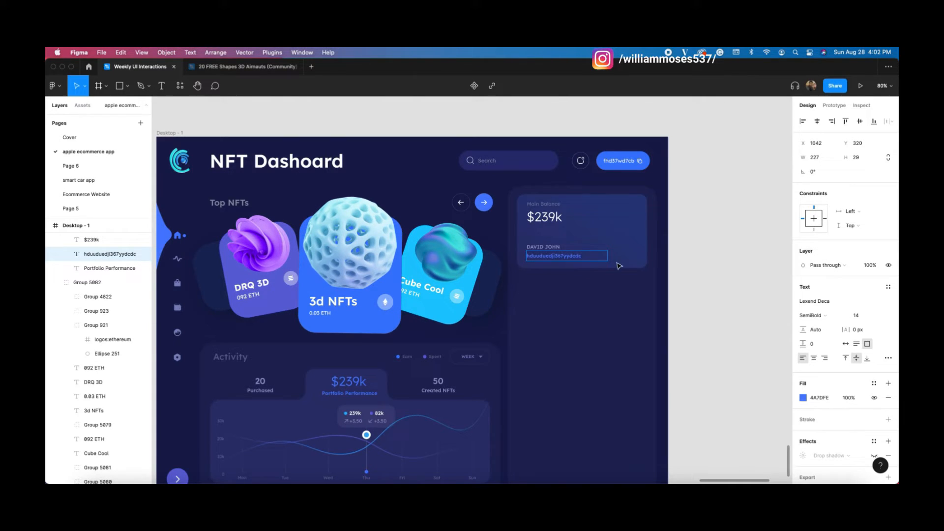
text(fd)
Step: Paste the header's copy icon into the panel and place it beside the wallet address
click(679, 238)
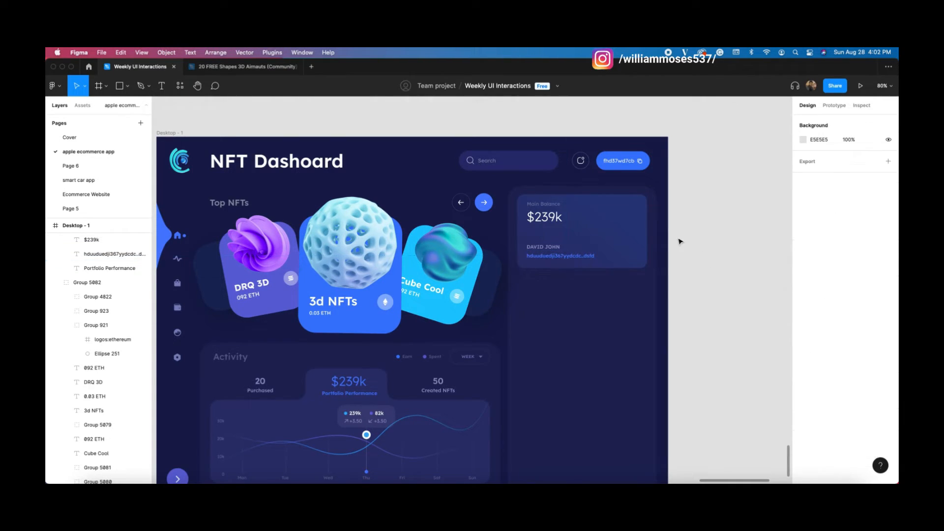
right_click(679, 237)
click(680, 192)
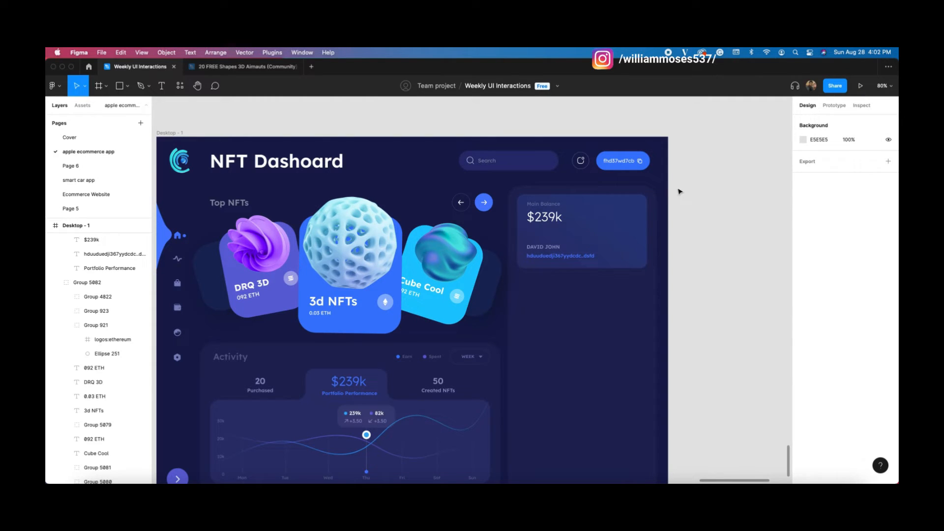
double_click(639, 164)
click(720, 235)
scroll(609, 260, down, 4)
scroll(609, 260, up, 4)
scroll(609, 258, up, 5)
click(617, 256)
key(super+v)
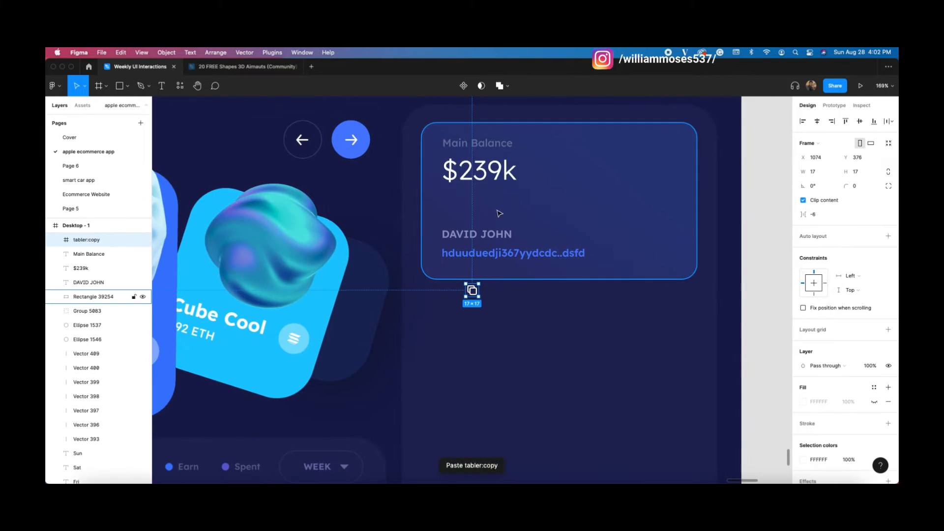
drag(472, 290, 597, 252)
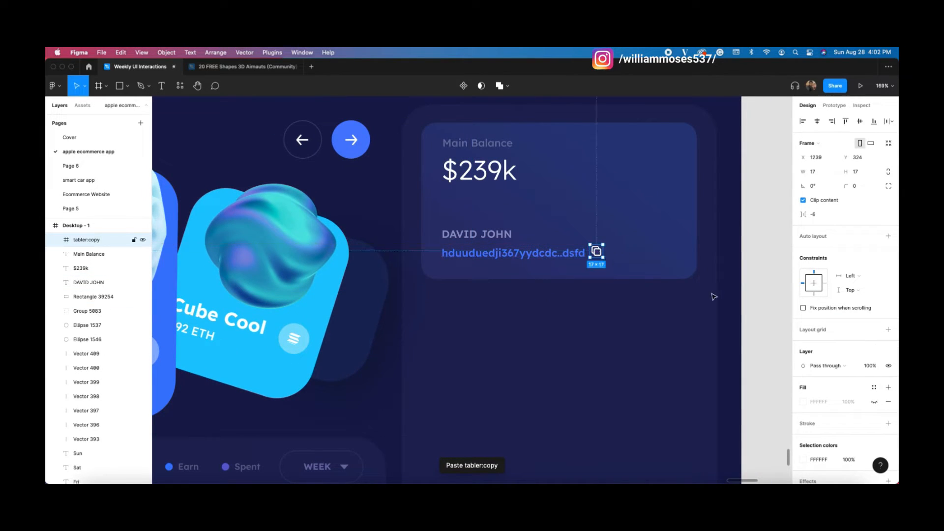
Step: Eyedropper the address text's blue onto the copy icon and fine-tune its position
click(803, 459)
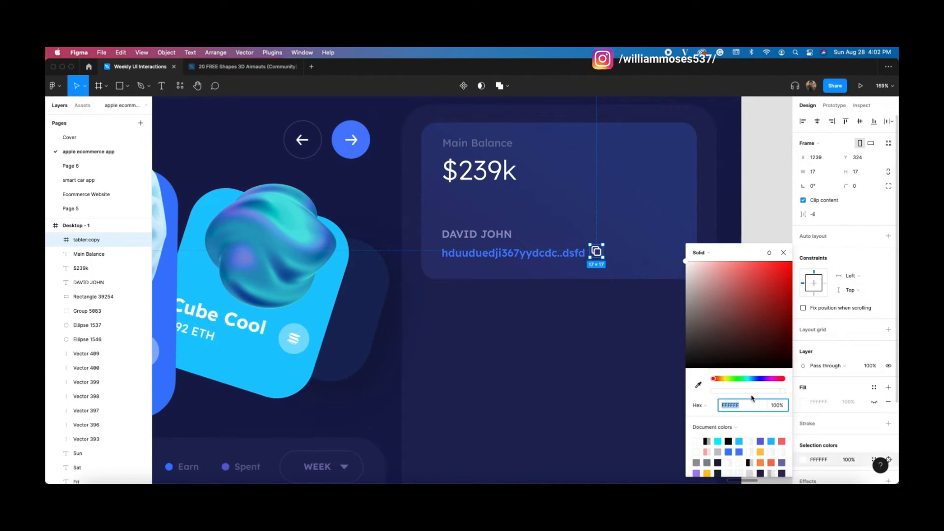
click(703, 386)
click(570, 250)
drag(599, 254, 597, 256)
click(585, 330)
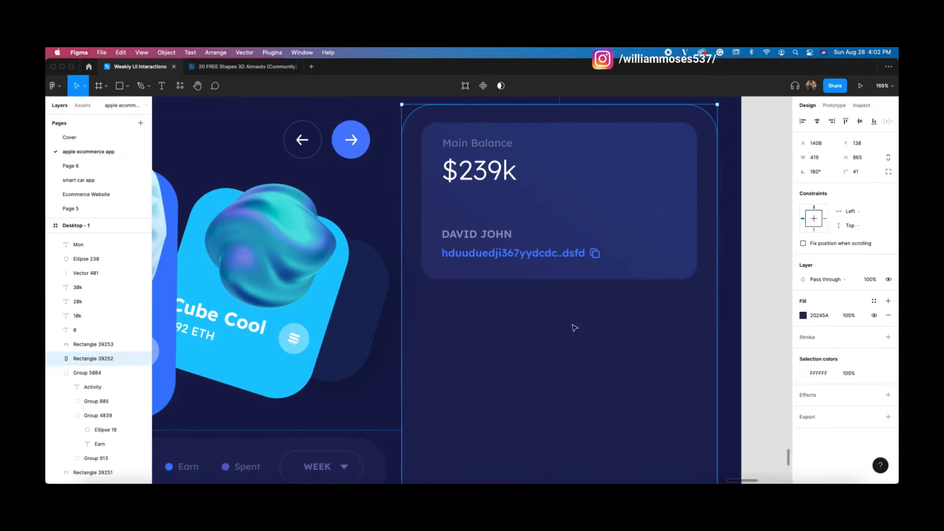
Step: Ungroup the pasted copy icon's group
scroll(485, 304, down, 4)
drag(715, 248, 671, 258)
click(536, 280)
click(720, 270)
click(550, 272)
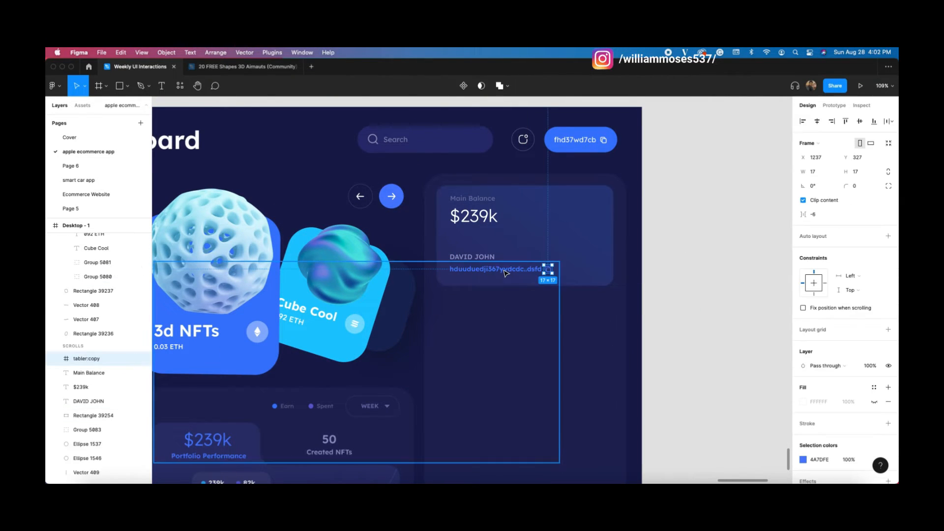
key(super+shift+g)
click(682, 245)
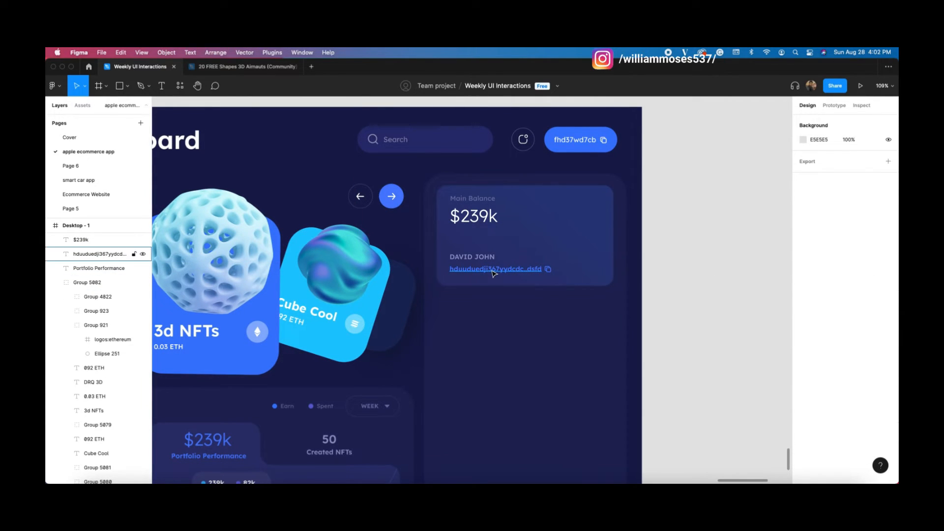
Step: Group the cardholder name, wallet address and copy icon
drag(713, 251, 593, 250)
key(super+g)
click(644, 193)
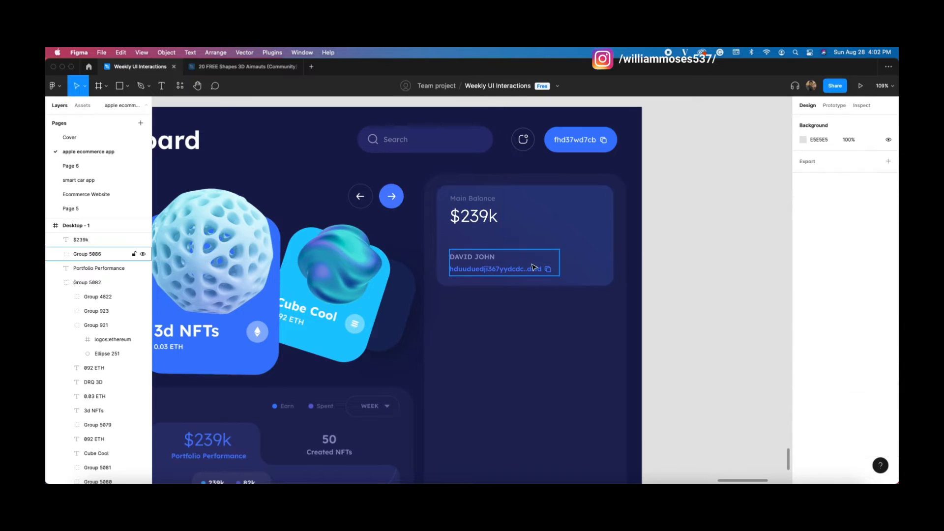
Step: Draw three circles in the card's top right, filled FFFFFF at 6% opacity
key(o)
mouse_move(543, 196)
mouse_down()
mouse_move(579, 241)
mouse_move(593, 205)
mouse_up()
shift+click(572, 235)
shift+click(550, 203)
click(803, 315)
drag(708, 275, 627, 226)
drag(781, 392, 717, 386)
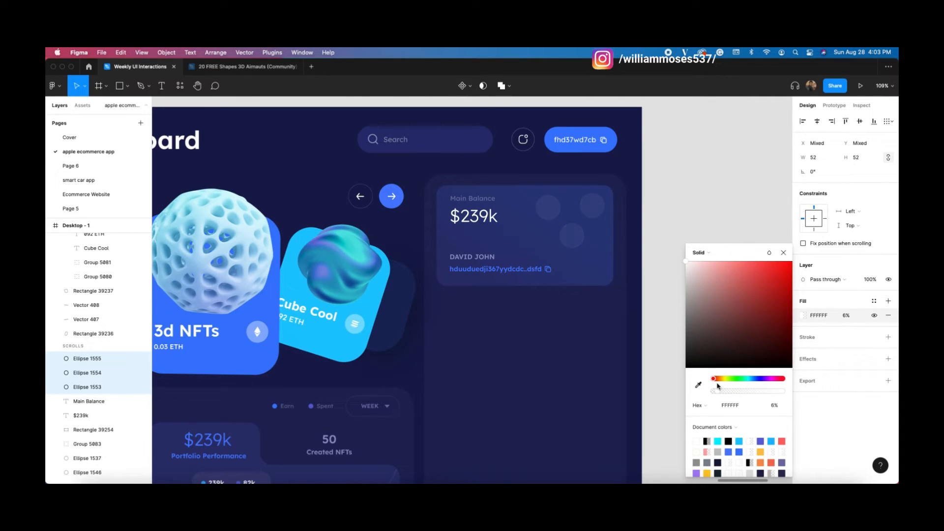
click(689, 241)
scroll(479, 294, right, 3)
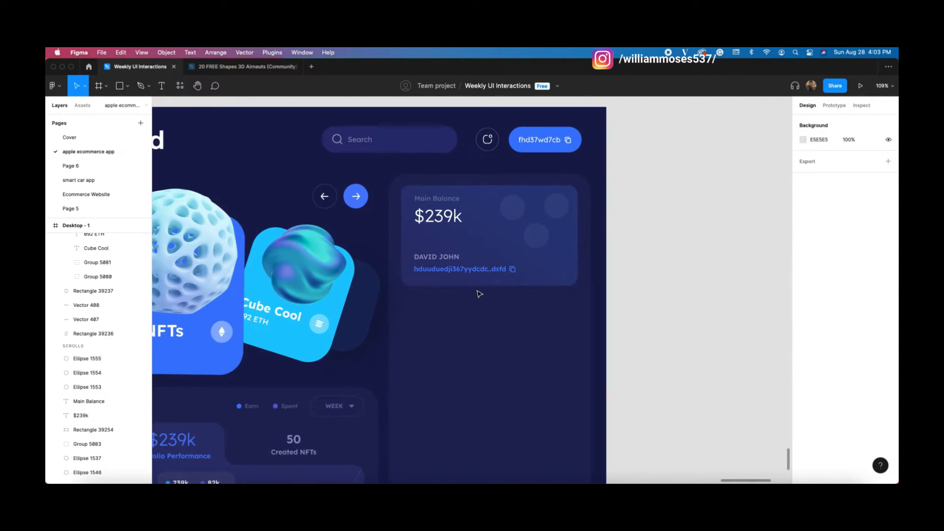
scroll(479, 294, down, 3)
drag(425, 303, 482, 252)
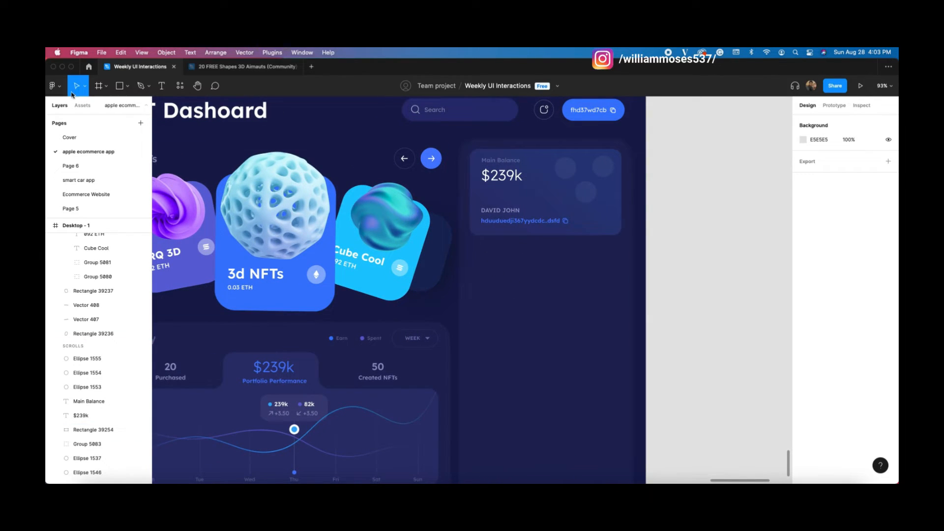
Step: Copy the Ethereum icon group and paste it below the balance card
double_click(323, 276)
key(super+c)
click(620, 272)
key(super+v)
drag(247, 211, 492, 265)
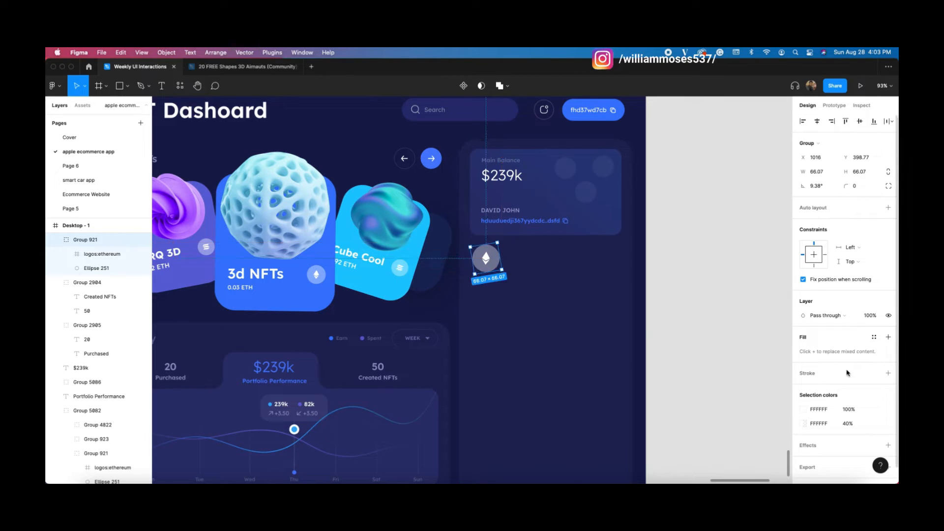
Step: Colour the Ethereum logo with the card's blue and its circle the same blue at 12%
double_click(489, 262)
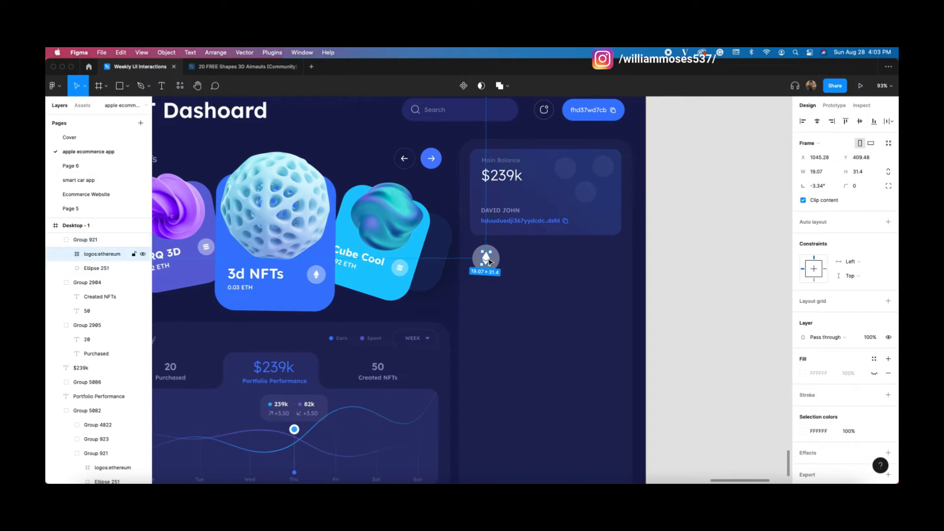
click(803, 431)
click(698, 385)
click(308, 294)
click(539, 299)
double_click(493, 268)
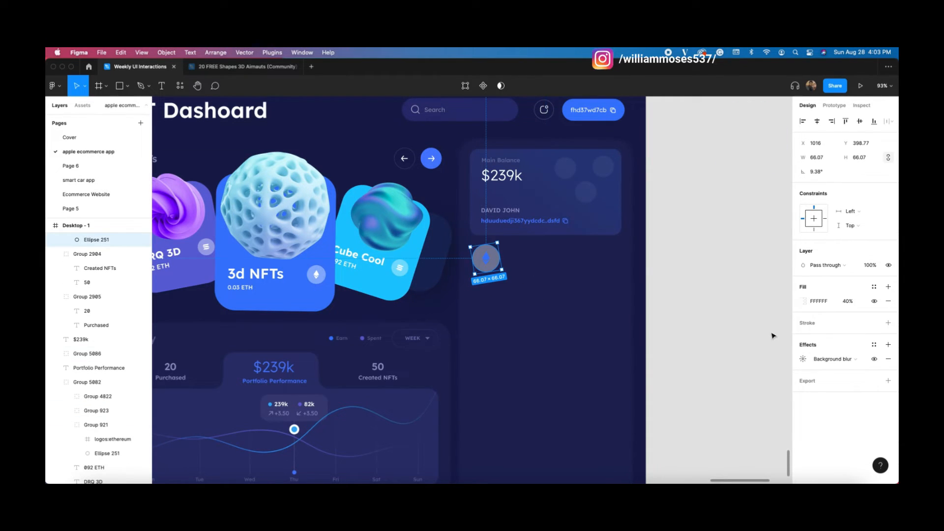
click(800, 301)
click(698, 385)
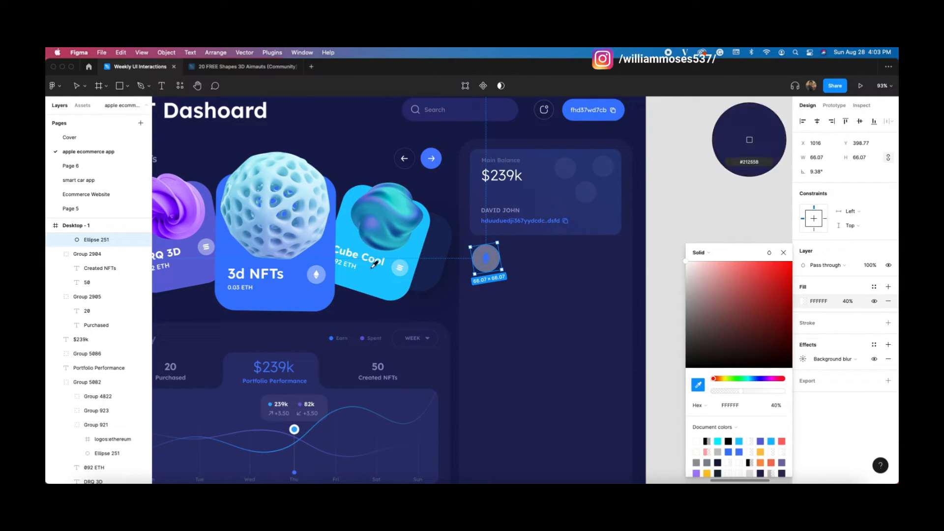
click(330, 273)
drag(777, 392, 722, 392)
click(668, 174)
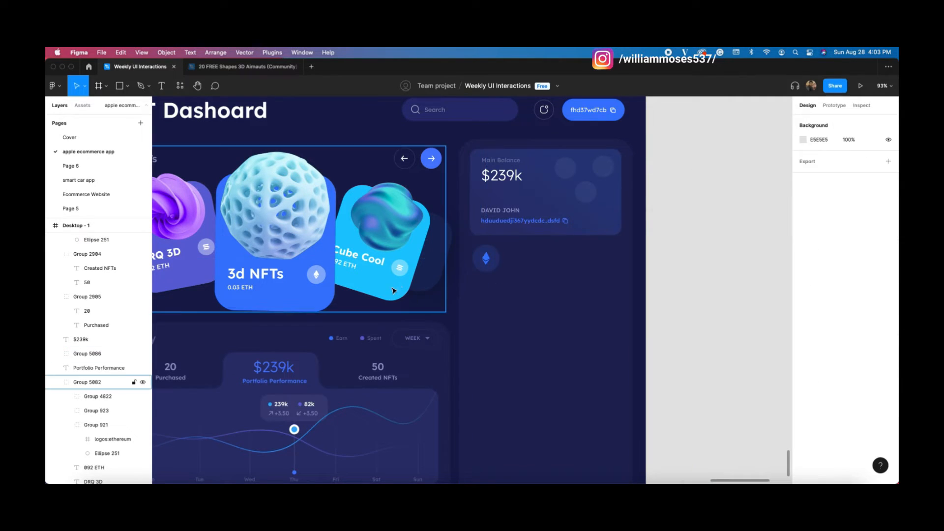
Step: Shrink the Ethereum icon slightly, then duplicate it and delete the duplicate
click(487, 267)
drag(487, 273, 484, 269)
key(super+d)
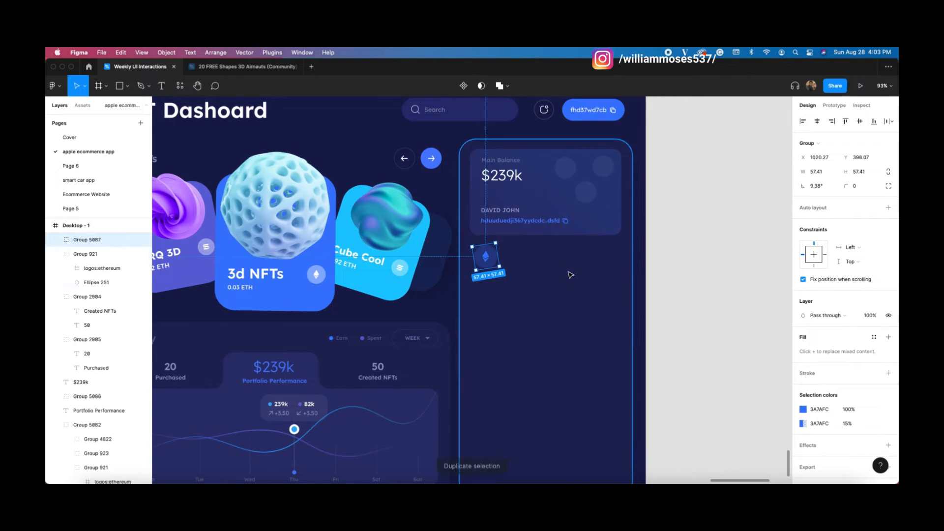
key(shift+Down)
key(shift+Down)
key(shift+Down)
key(shift+Down)
key(shift+Down)
key(shift+Down)
key(shift+Down)
key(shift+Down)
key(shift+Down)
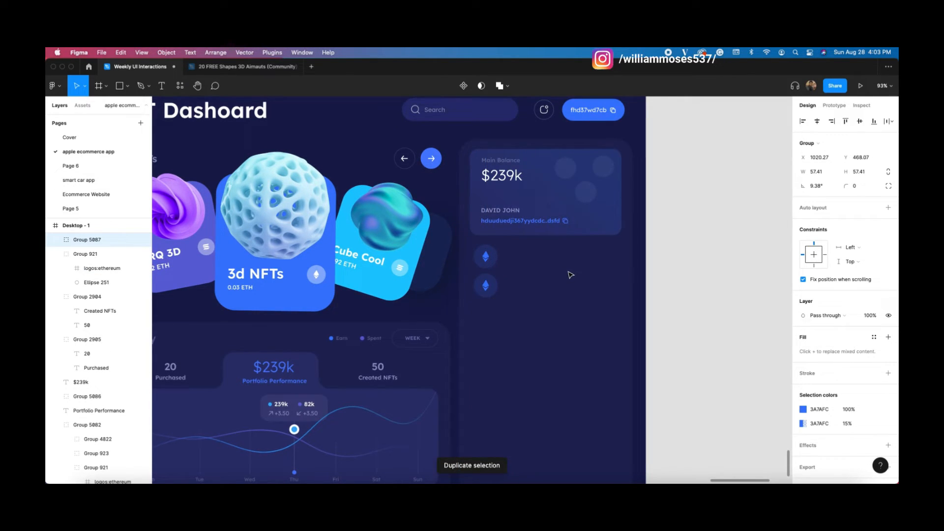
click(504, 285)
click(486, 294)
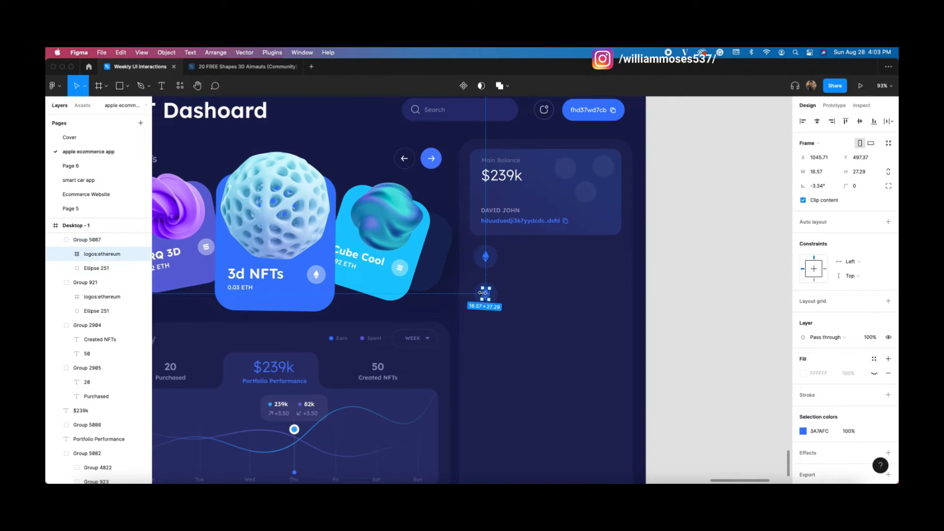
key(Delete)
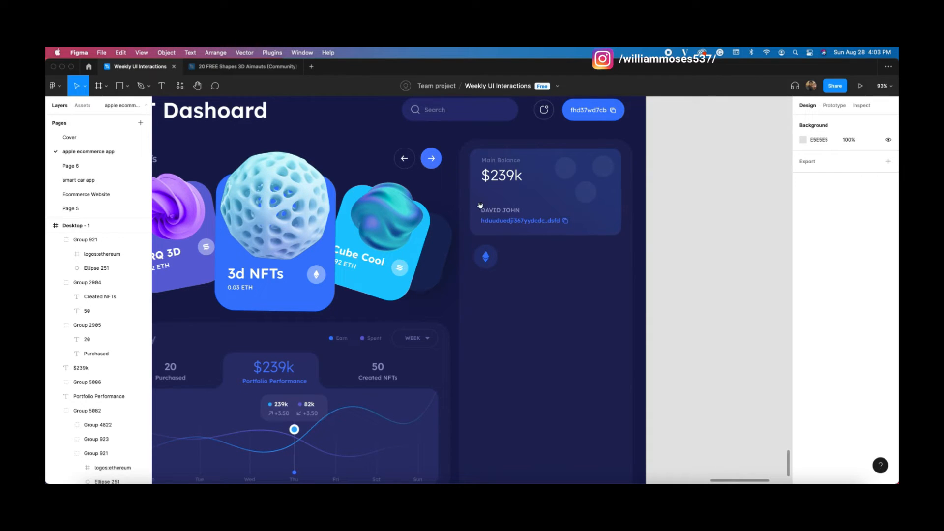
drag(480, 205, 495, 221)
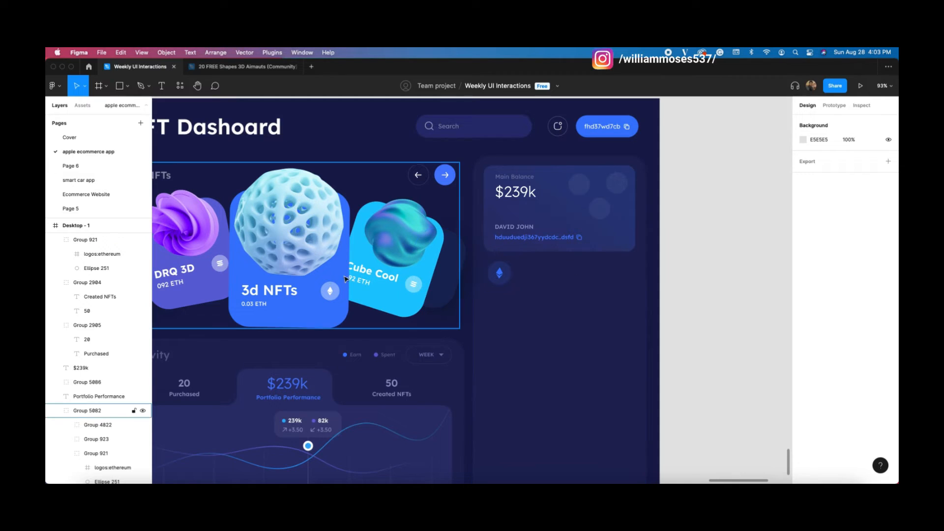
Step: Paste the 0.03 ETH text beside the Ethereum icon and retype it as 'Ethereum'
super+click(266, 306)
key(super+c)
click(597, 288)
key(super+v)
drag(189, 241, 531, 270)
double_click(529, 267)
text(E)
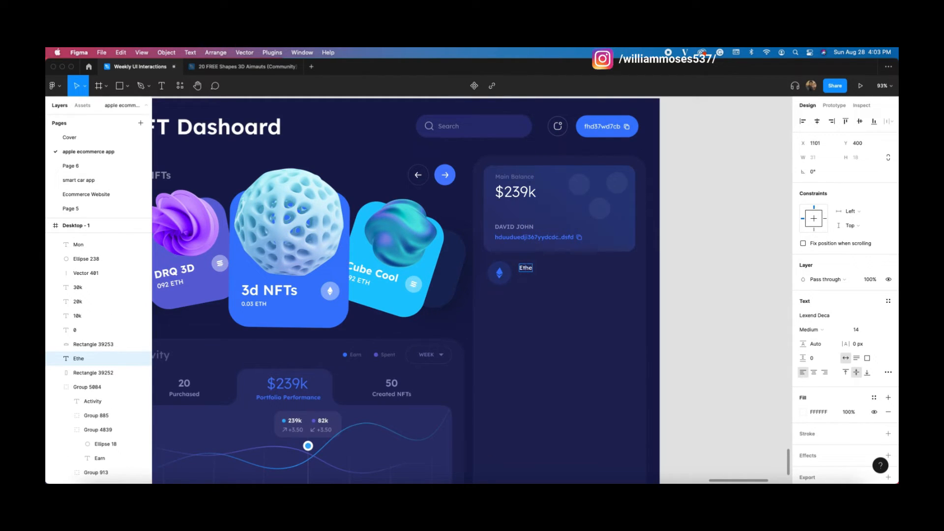
text(thereum)
key(Escape)
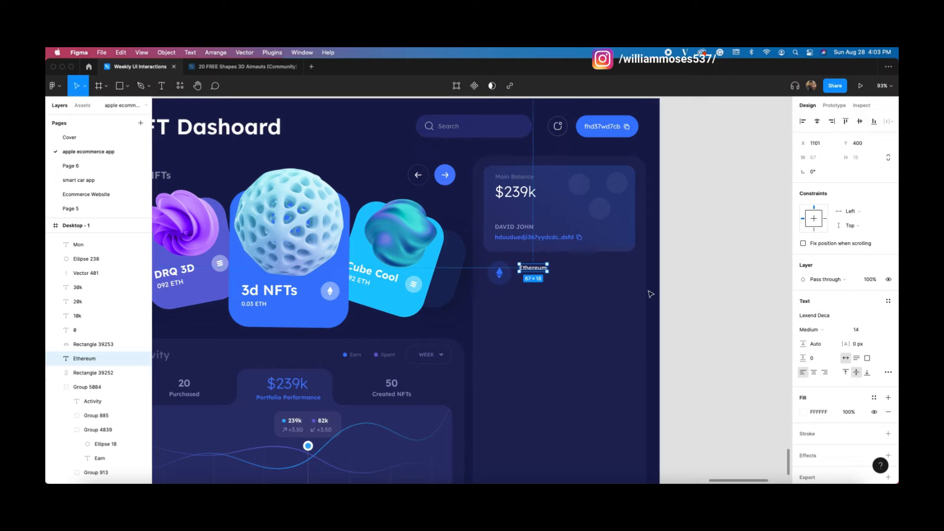
Step: Set the Ethereum label to font size 16, snug beside the icon
drag(531, 272, 526, 273)
click(858, 329)
text(16)
key(Return)
click(676, 287)
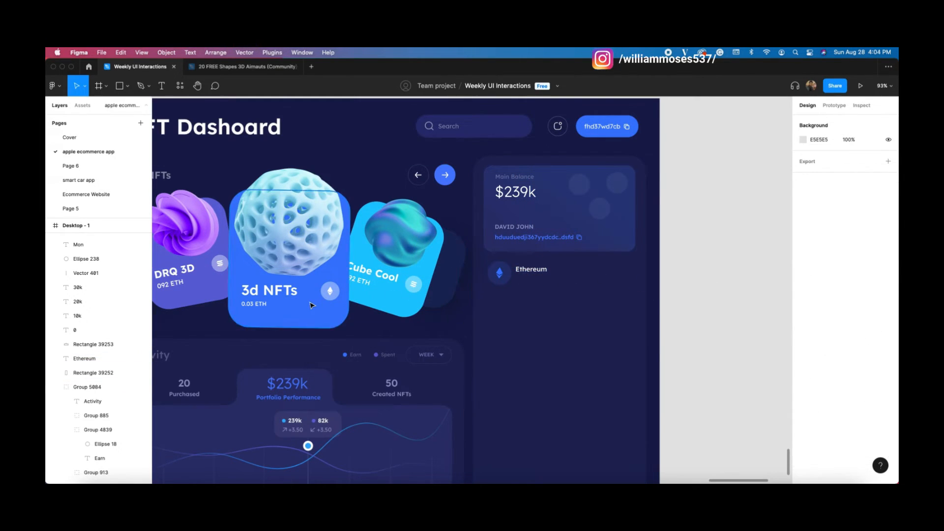
Step: Paste another 0.03 ETH text below the label and change it to 0.033 ETH
double_click(254, 303)
key(super+v)
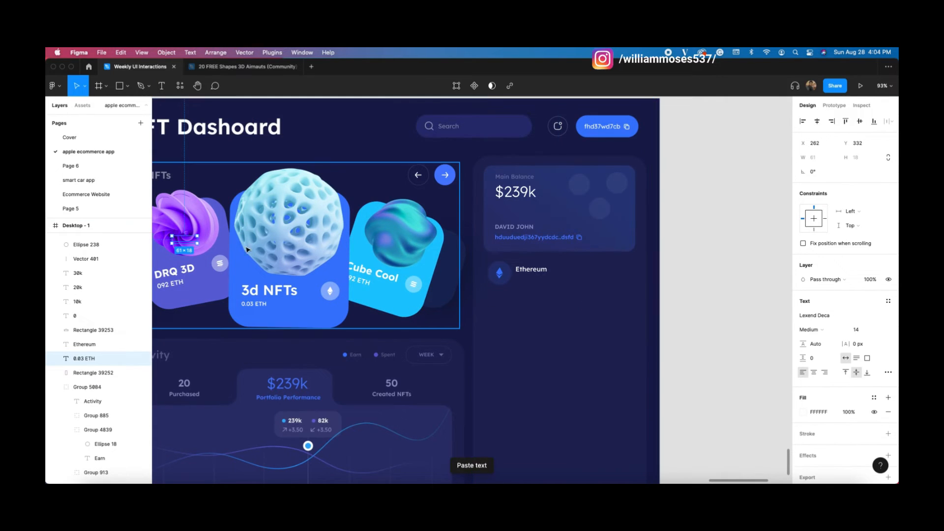
drag(186, 242, 544, 274)
shift+click(539, 272)
click(665, 269)
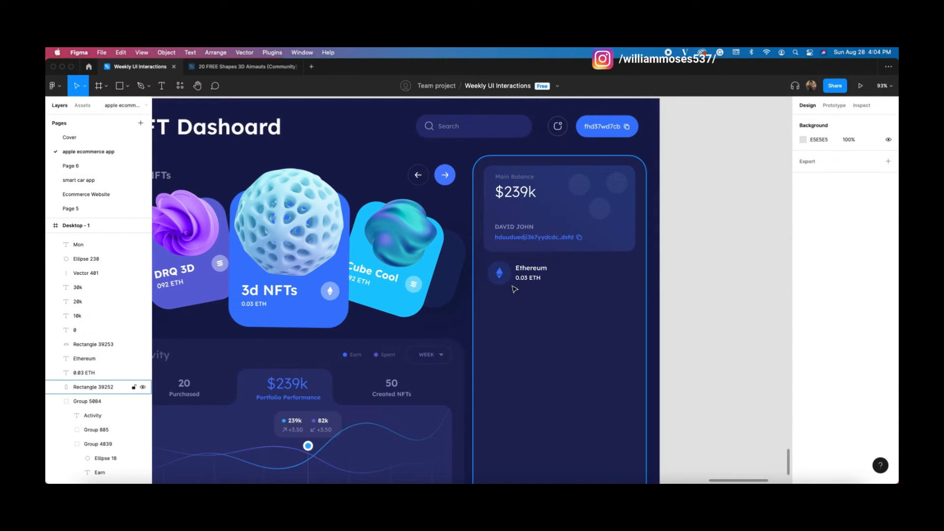
click(527, 278)
double_click(530, 278)
click(528, 279)
text(3)
click(678, 289)
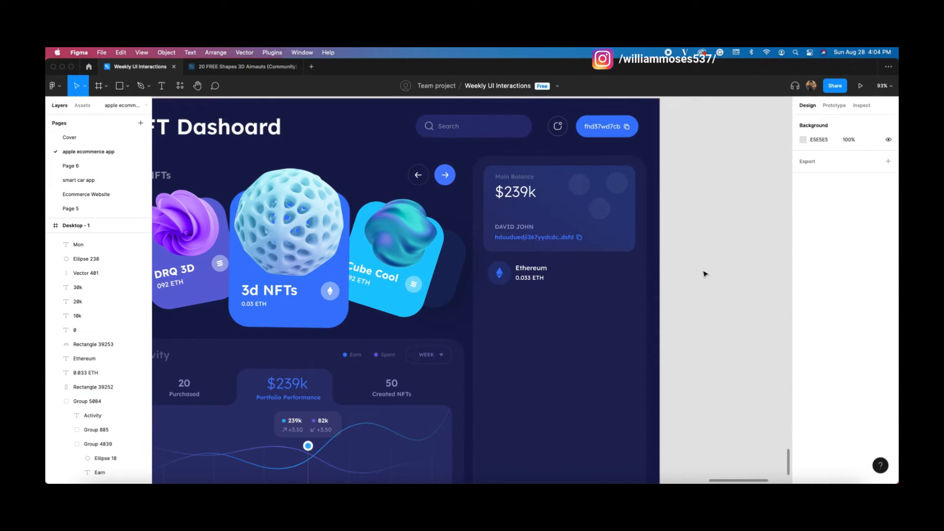
Step: Lower the 0.033 ETH text's fill opacity to about 42%
click(529, 278)
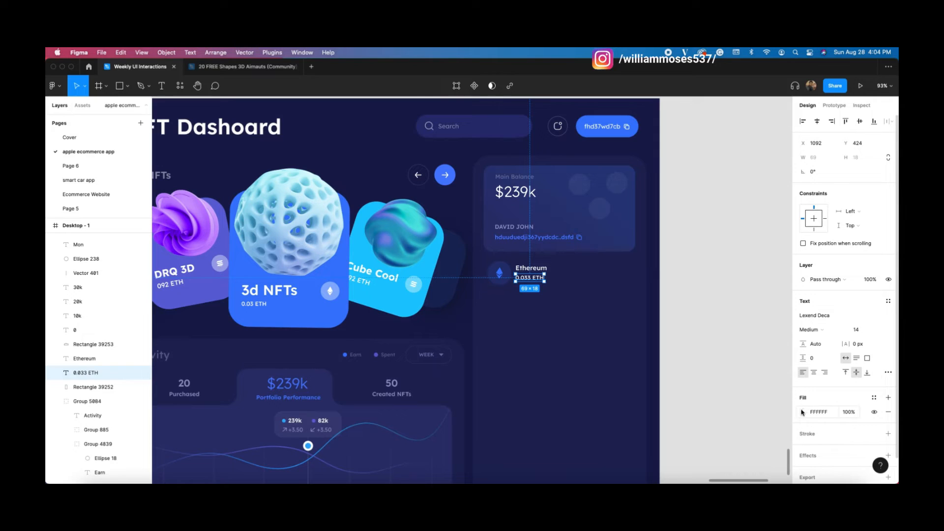
click(802, 412)
drag(781, 391, 746, 388)
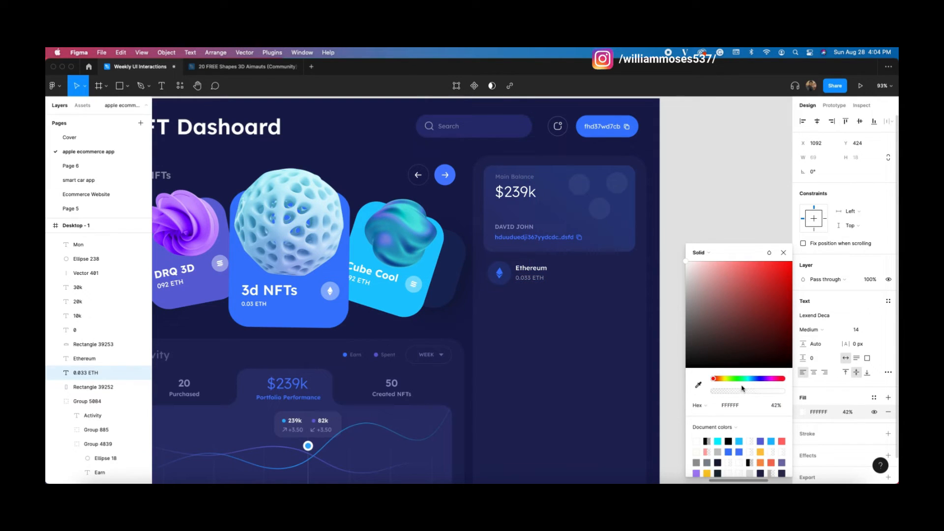
click(746, 240)
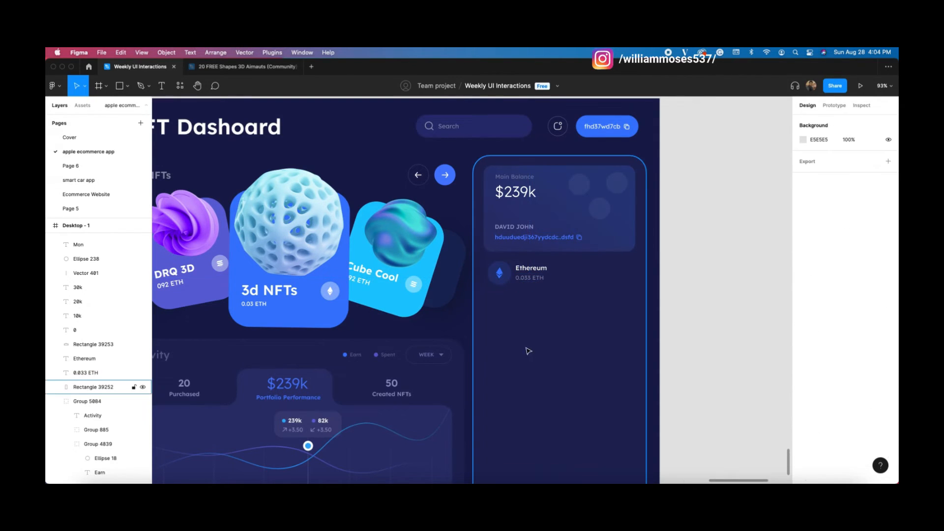
scroll(525, 356, down, 2)
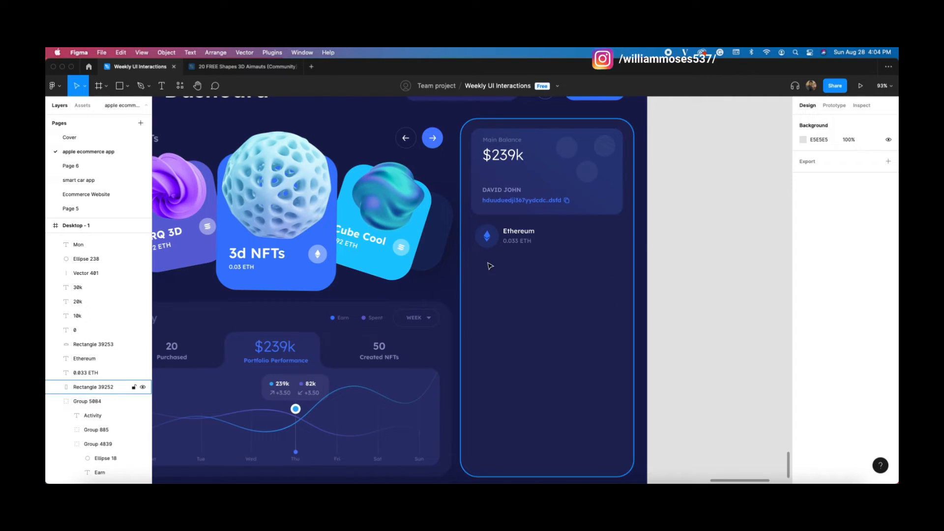
Step: Add a 'Withraw' text label below the Ethereum row
click(161, 87)
click(490, 275)
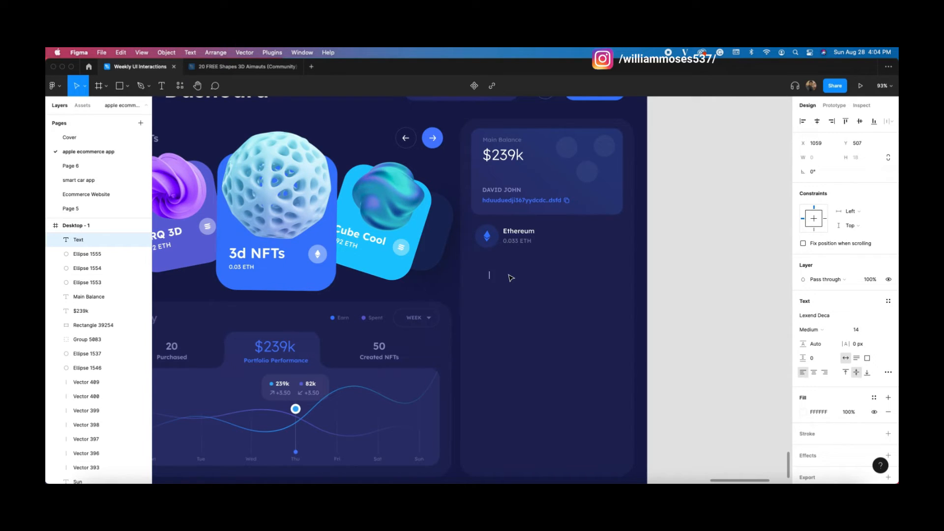
text(e)
text(w)
click(732, 290)
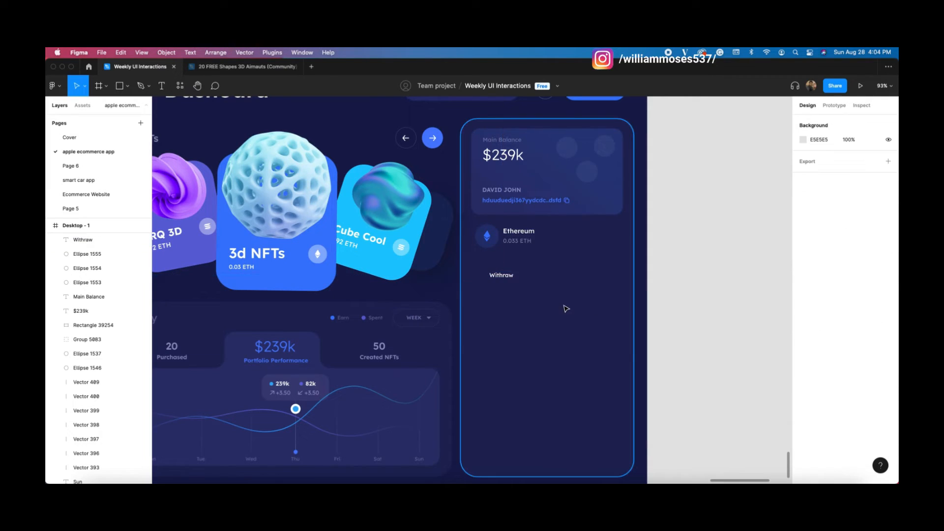
scroll(565, 308, left, 15)
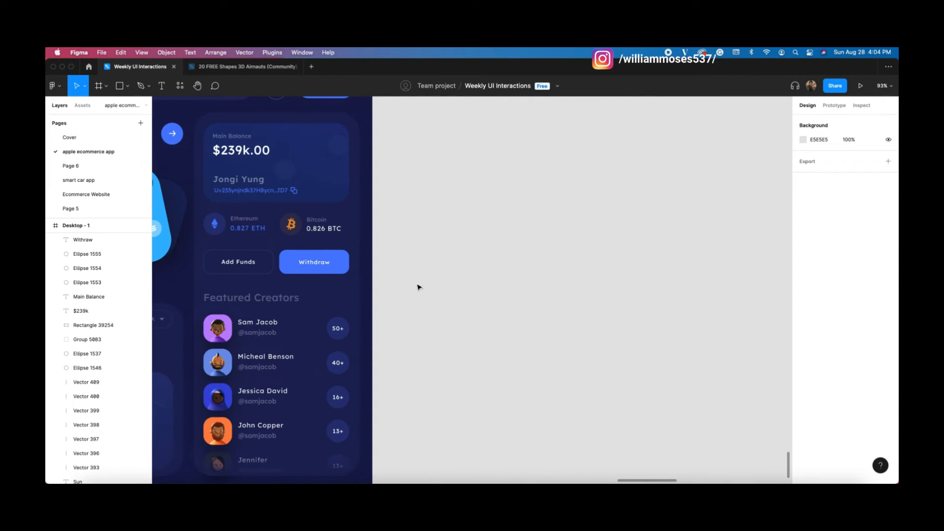
scroll(471, 276, right, 15)
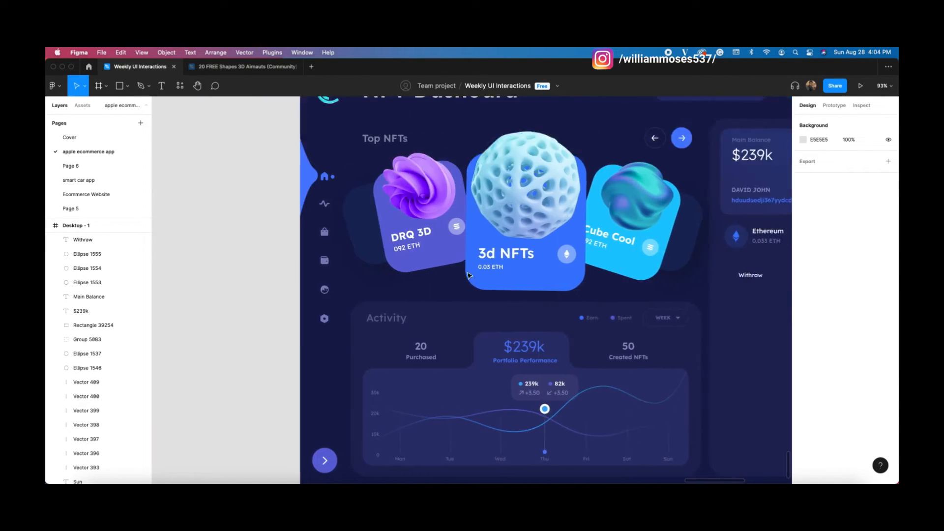
scroll(468, 275, right, 10)
Step: Move Withraw to the panel's right and wrap it in a centred auto-layout frame
click(535, 275)
drag(556, 279, 614, 285)
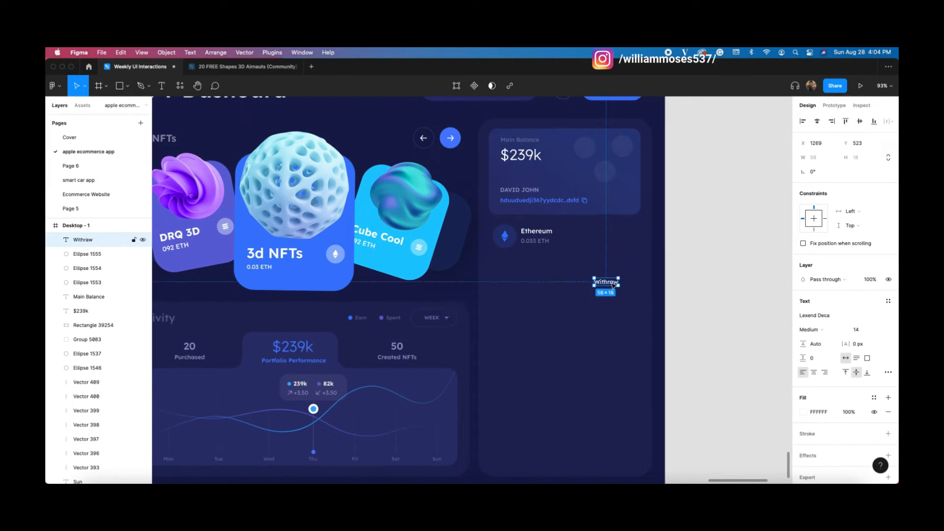
key(shift+a)
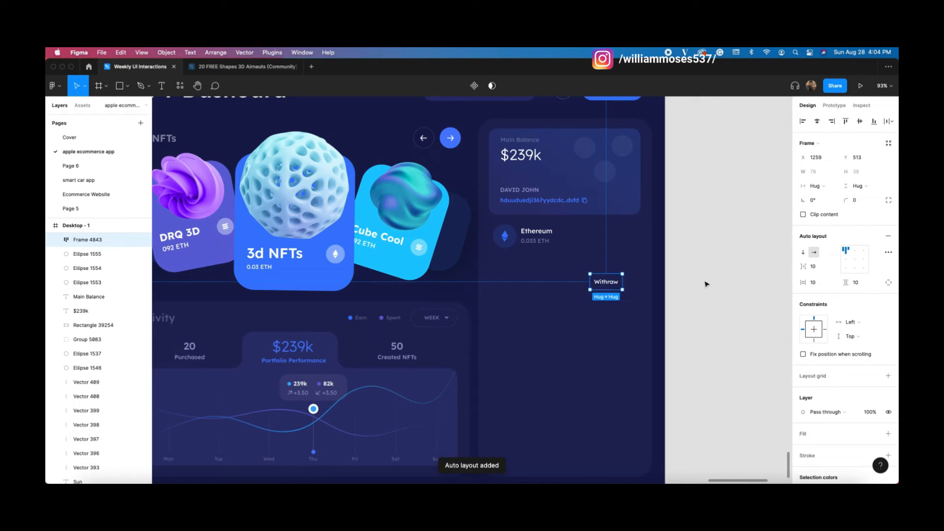
click(855, 259)
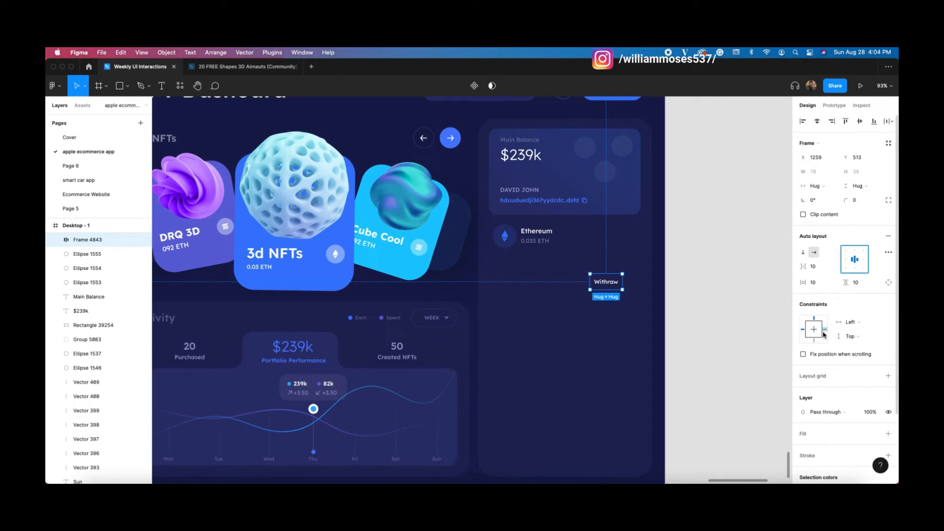
Step: Add a fill to the Withraw frame; the sampled blue text colour is undone
click(822, 434)
scroll(807, 423, down, 1)
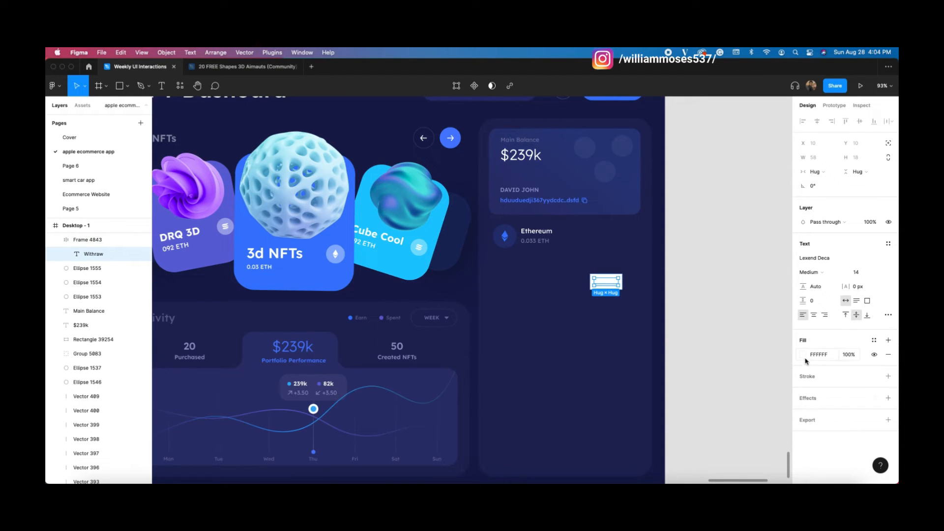
click(803, 354)
drag(727, 330, 648, 203)
click(784, 252)
click(804, 355)
click(697, 384)
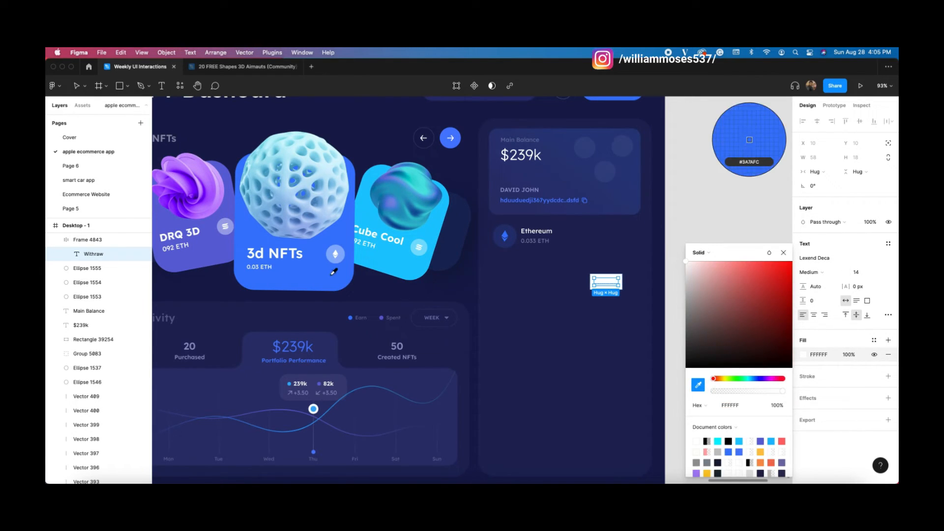
click(333, 270)
click(643, 303)
click(613, 288)
key(super+z)
key(super+z)
key(super+z)
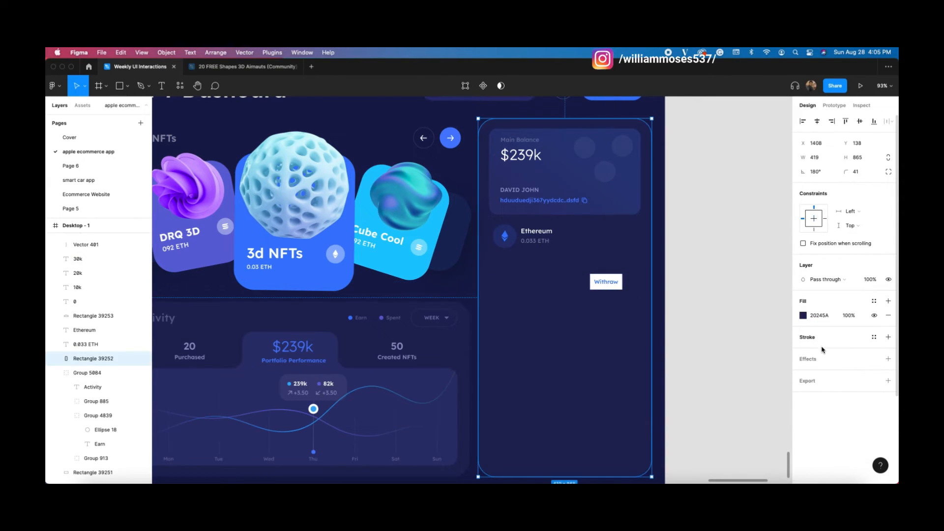
click(755, 349)
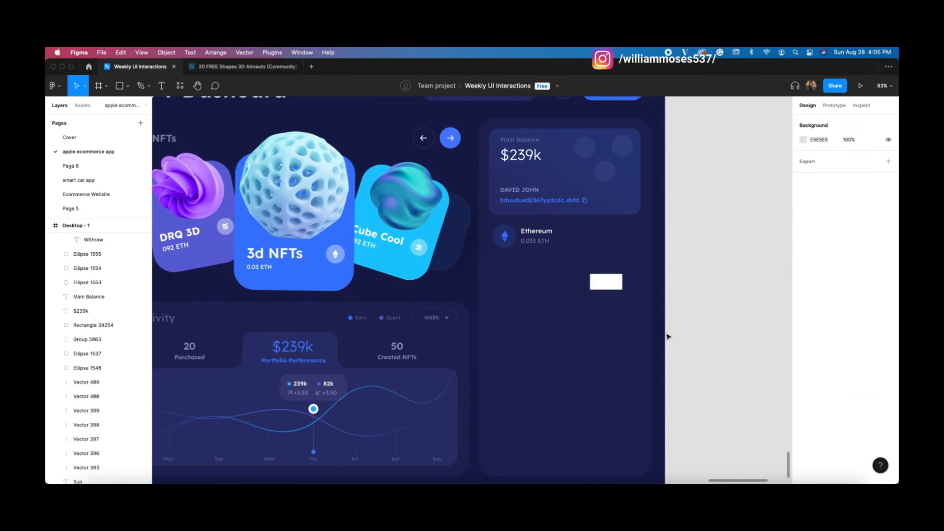
Step: Fill the Withraw button frame with the card's 3A7AFC blue using the eyedropper
click(615, 288)
click(802, 449)
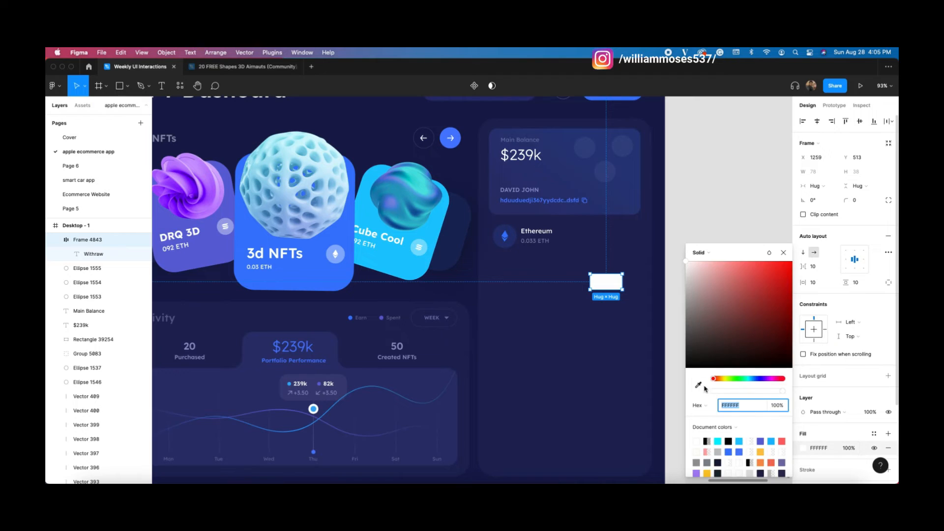
click(701, 385)
click(333, 272)
click(624, 298)
click(620, 287)
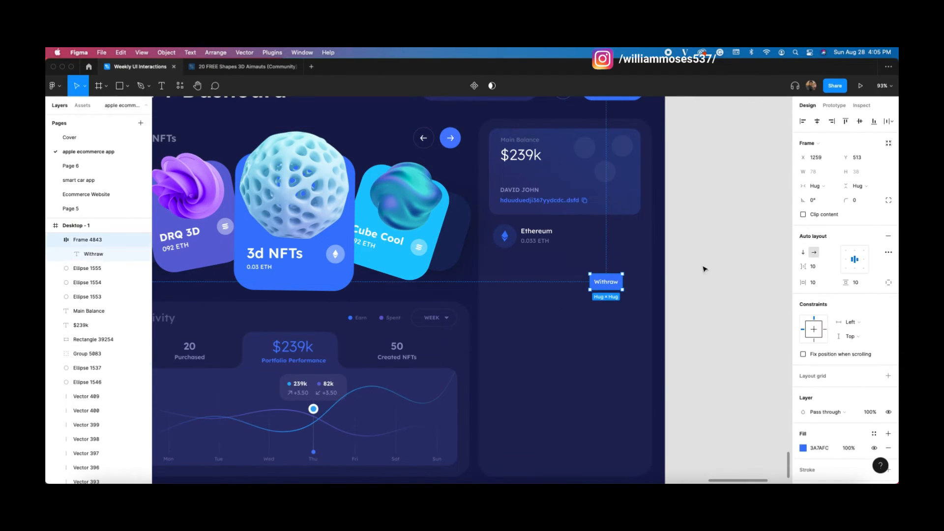
Step: Set the button's horizontal padding to 30, adjust vertical padding, and round corners to 20
click(813, 283)
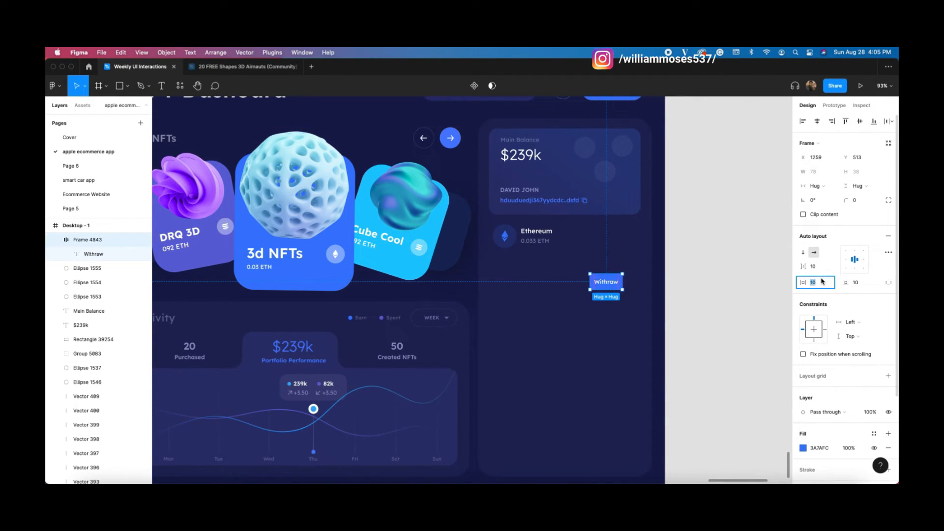
text(20)
key(Return)
text(30)
key(Return)
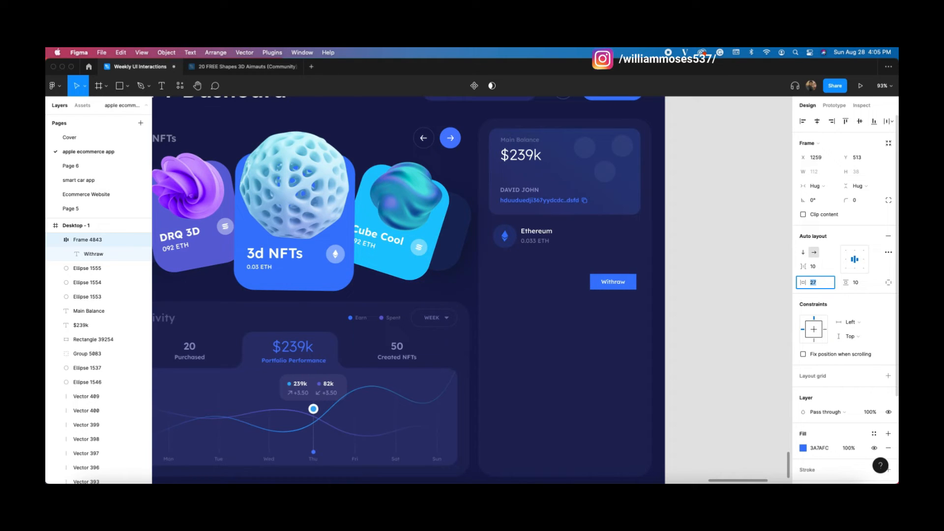
click(869, 284)
key(Up)
key(Up)
key(Up)
key(Up)
key(Up)
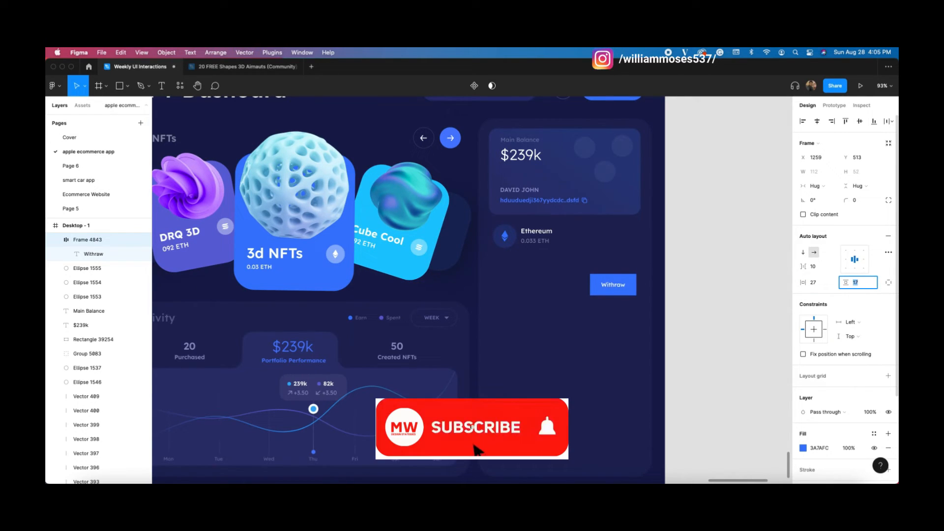
key(Down)
click(870, 199)
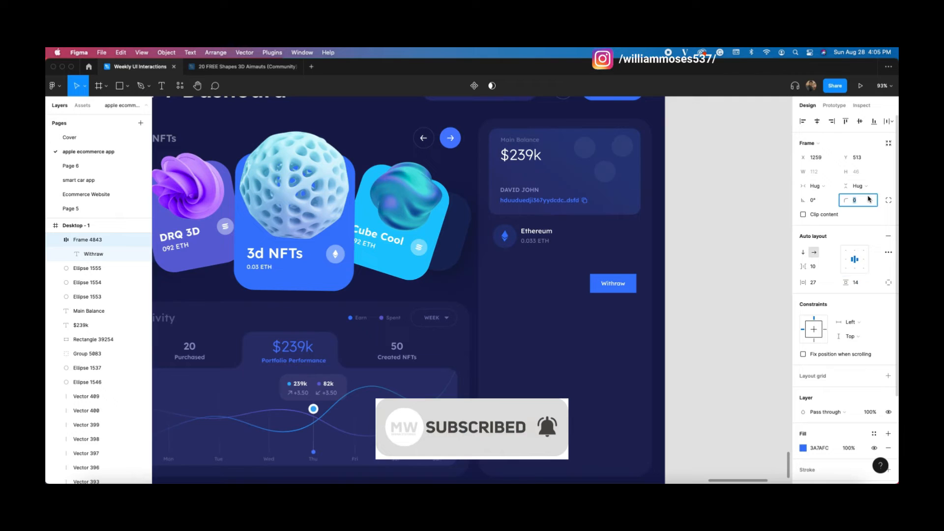
text(20)
key(Return)
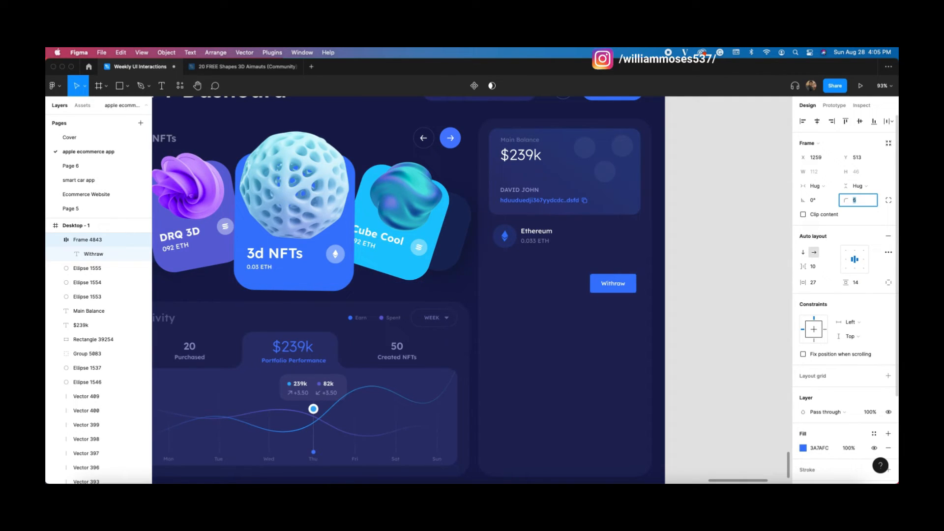
Step: Refine the Withraw button padding to 43 horizontal and 19 vertical
click(725, 252)
click(589, 277)
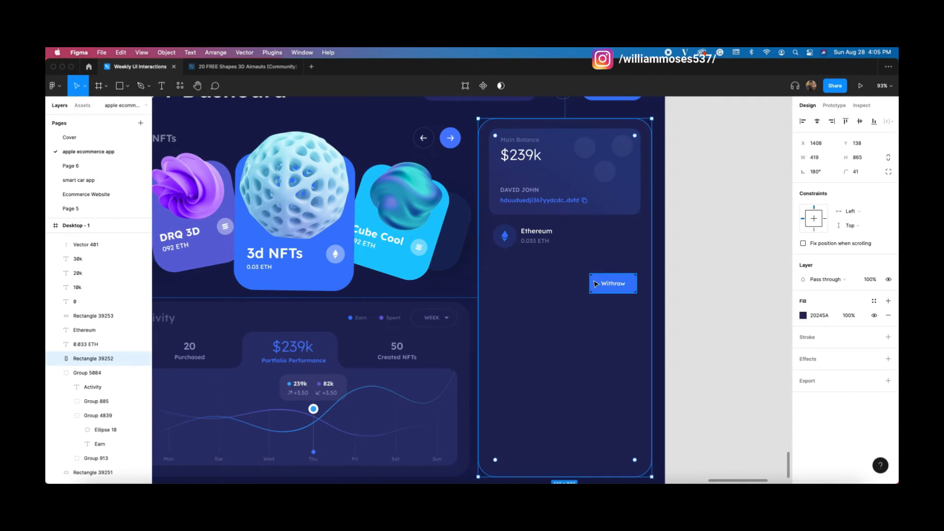
click(593, 281)
click(813, 282)
text(30)
key(Return)
key(Tab)
key(Up)
key(Up)
key(Up)
key(Up)
key(Up)
key(shift+Tab)
key(shift+Up)
Step: Duplicate the Withraw button to its left and widen the copy
drag(613, 294, 534, 283)
shift+click(611, 281)
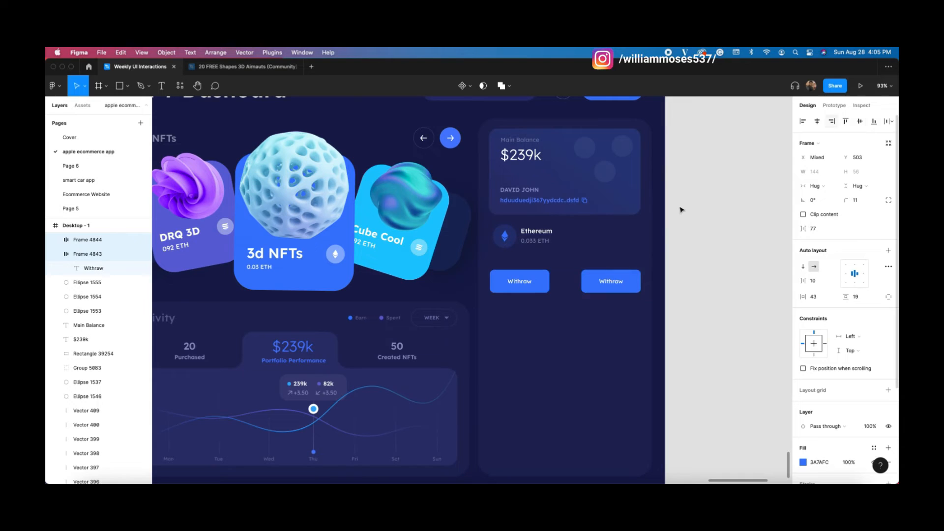
click(696, 201)
click(537, 279)
drag(550, 283, 569, 282)
click(594, 285)
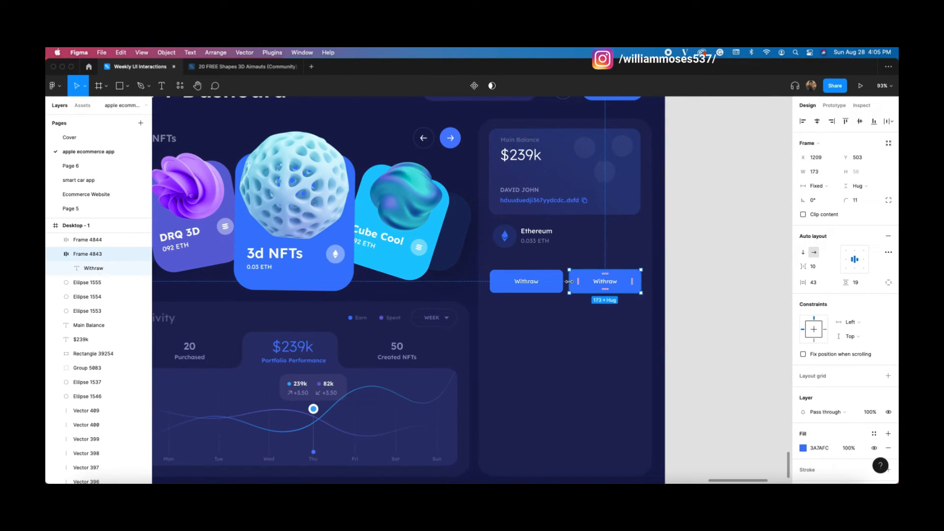
click(645, 311)
Step: Relabel the left button 'Add Funds' and hide its blue fill
double_click(532, 283)
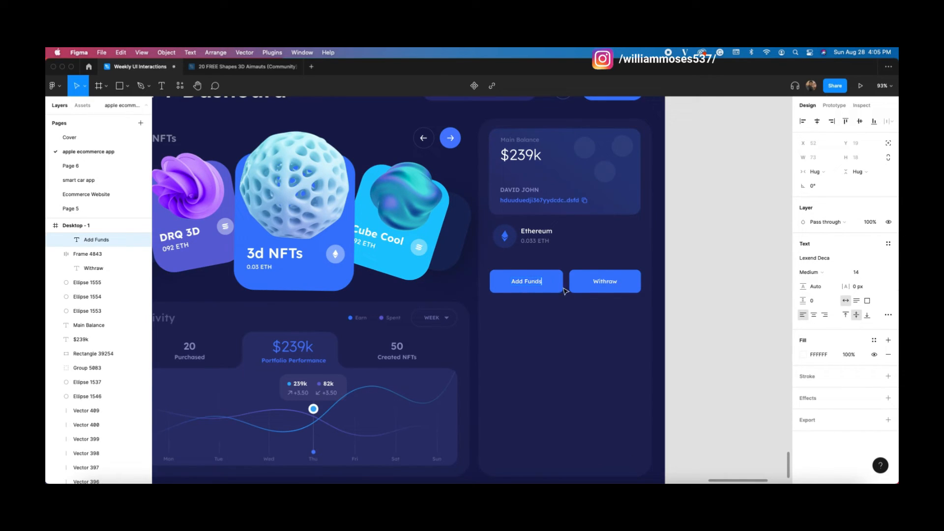
key(Escape)
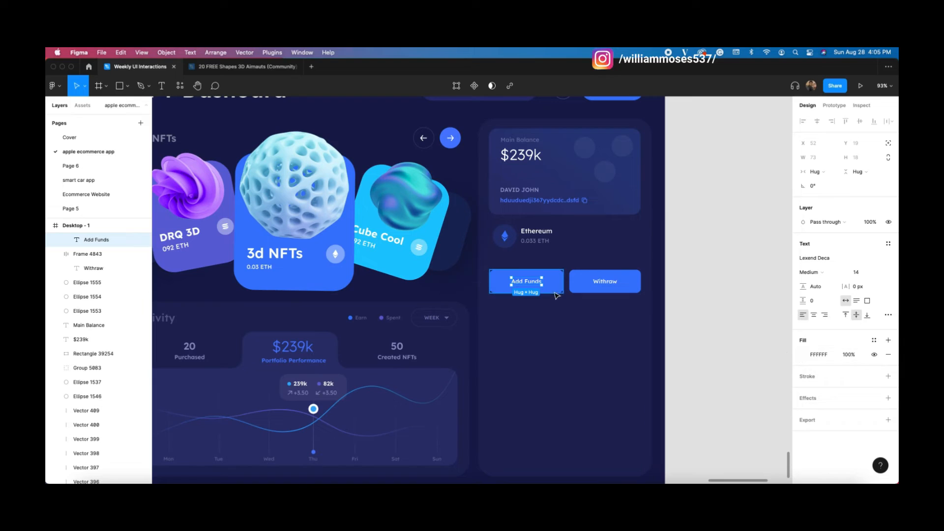
key(Escape)
click(874, 448)
Step: Give the Add Funds button a 1 px white stroke at 13% opacity
scroll(835, 384, down, 4)
click(844, 374)
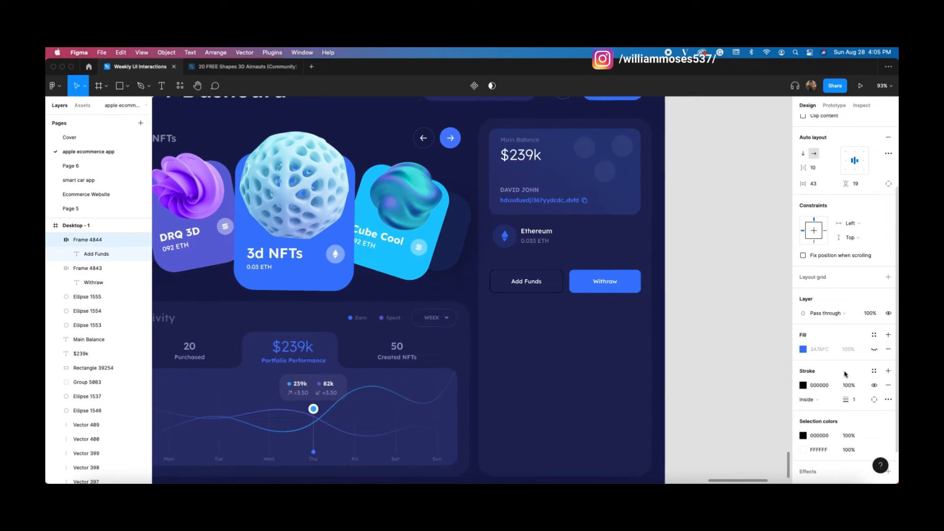
click(804, 386)
drag(739, 331, 683, 258)
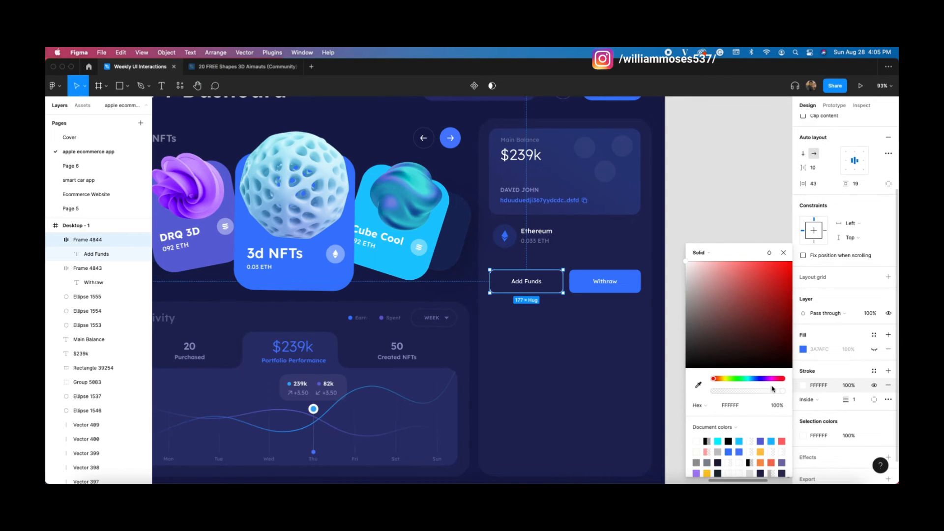
drag(784, 393, 734, 386)
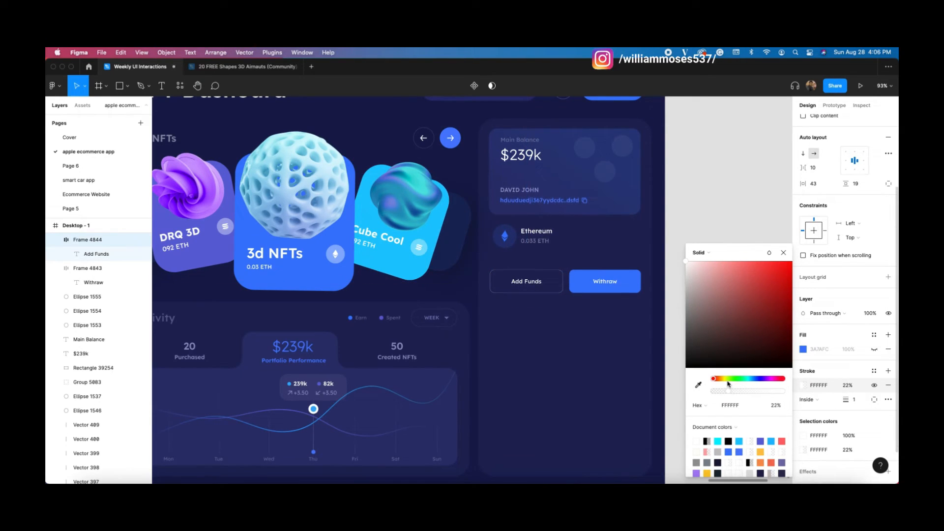
click(783, 253)
Step: Nudge the Add Funds and Withraw buttons up together into alignment
click(745, 222)
mouse_move(721, 250)
mouse_down()
mouse_move(720, 289)
mouse_move(718, 223)
mouse_up()
click(603, 257)
shift+click(524, 257)
drag(518, 260, 518, 255)
click(706, 150)
Step: Copy the Activity heading into the side panel and place it below the buttons
scroll(713, 189, up, 2)
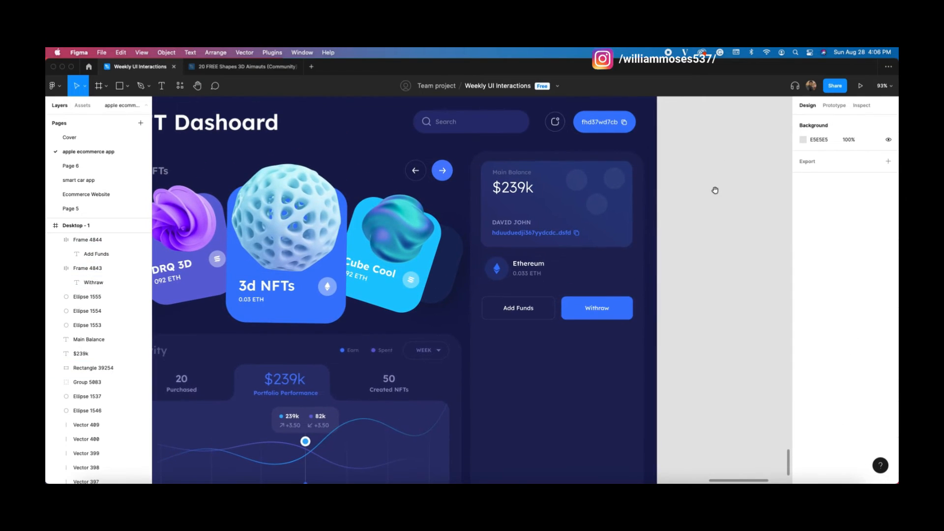
scroll(465, 190, left, 1)
scroll(457, 271, down, 2)
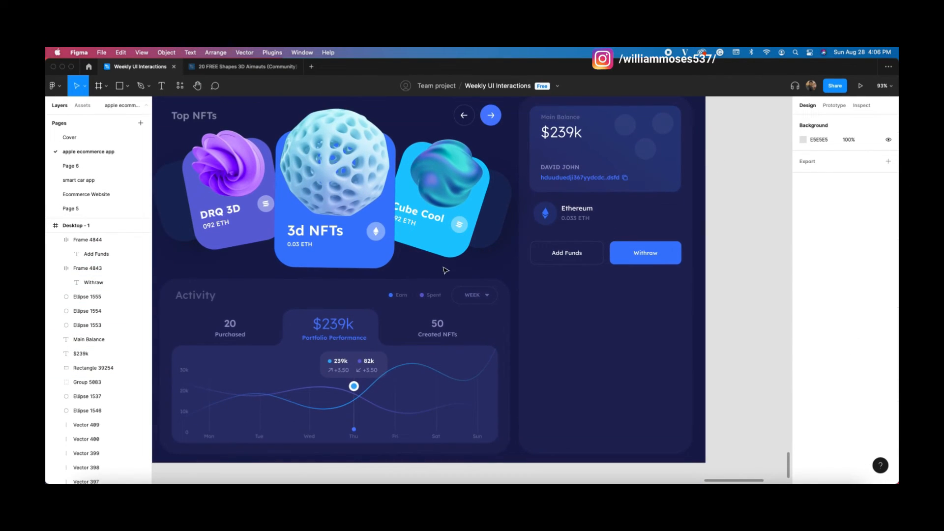
double_click(195, 294)
key(ctrl+c)
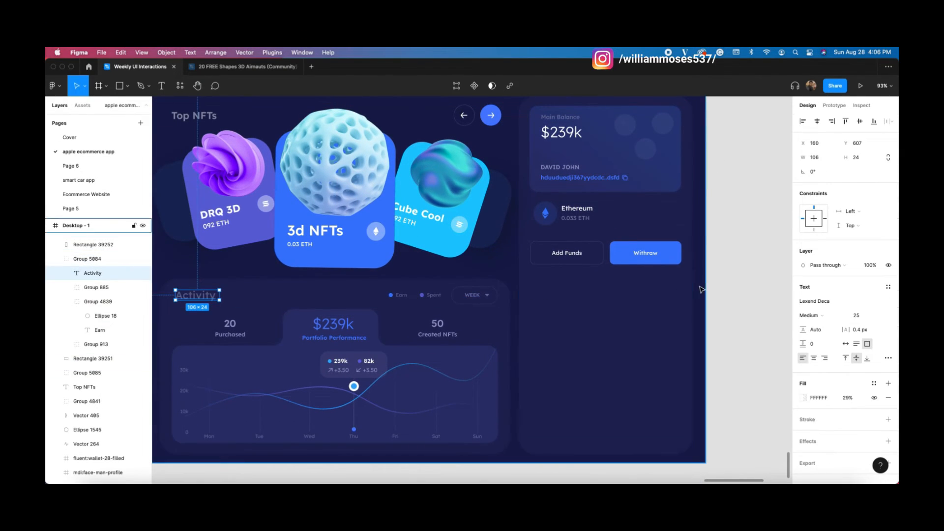
click(630, 300)
key(ctrl+v)
drag(213, 127, 543, 364)
Step: Change the copied heading to 'Top Creators' and widen its text box to one line
scroll(653, 329, right, 2)
double_click(543, 364)
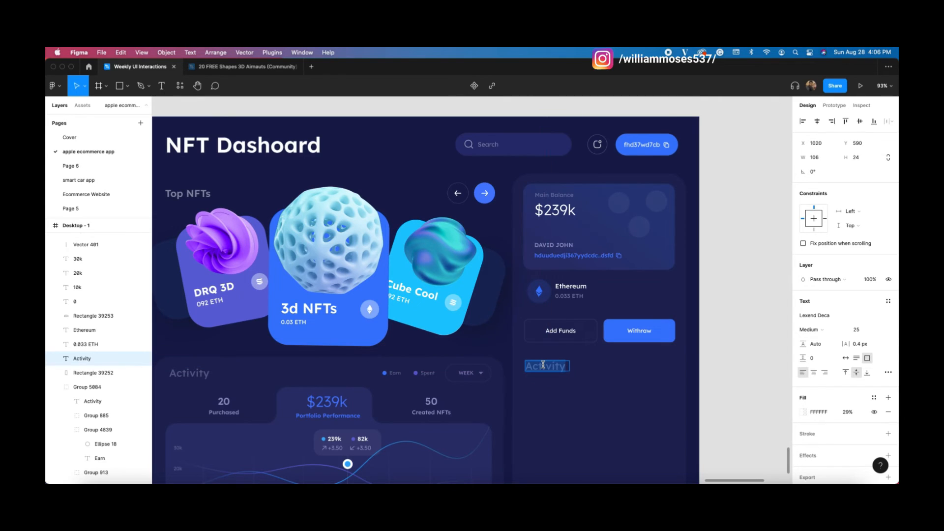
text(Top)
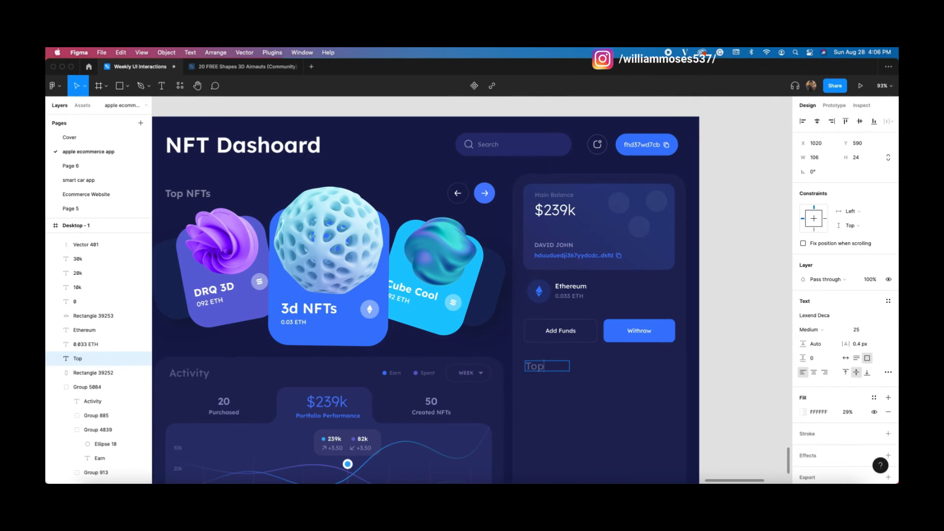
text( Creators)
key(Escape)
drag(569, 370, 622, 368)
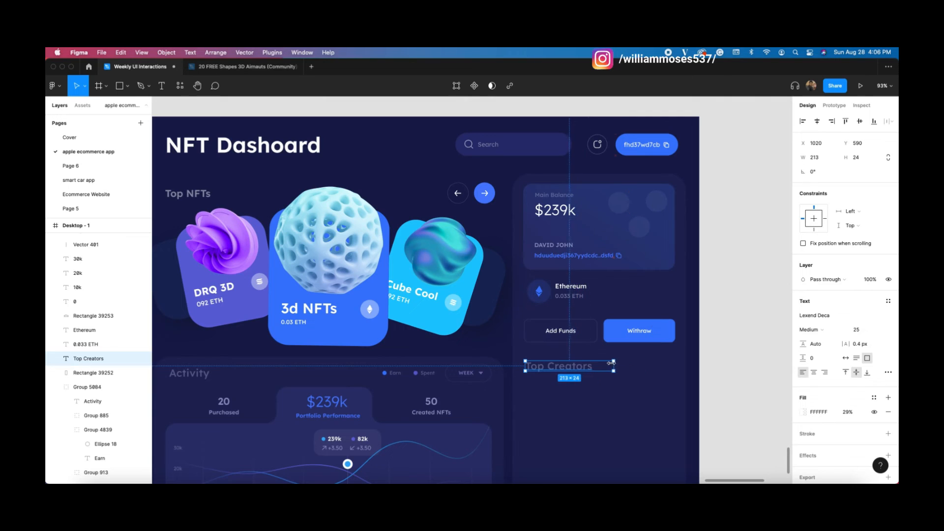
click(723, 367)
scroll(720, 325, down, 3)
scroll(719, 285, right, 1)
scroll(718, 286, up, 1)
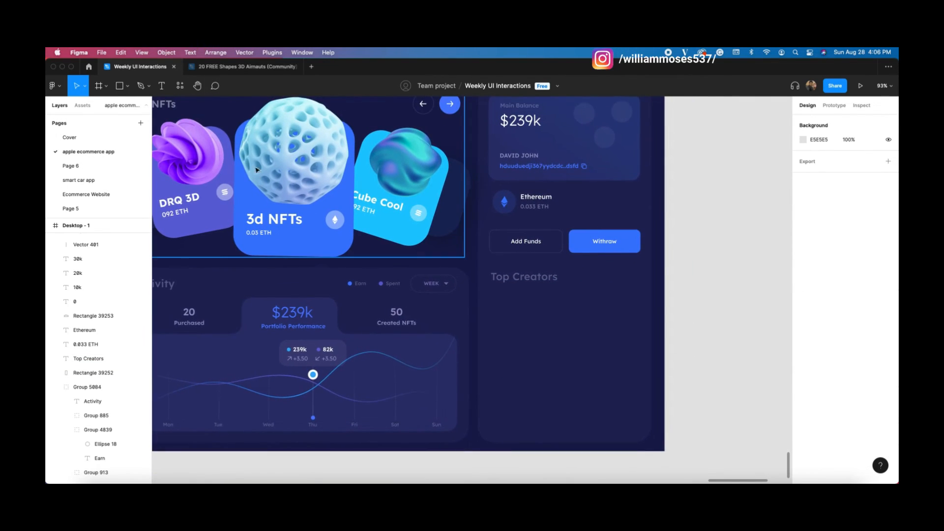
Step: Draw a grey square placeholder just below the Top Creators heading
key(r)
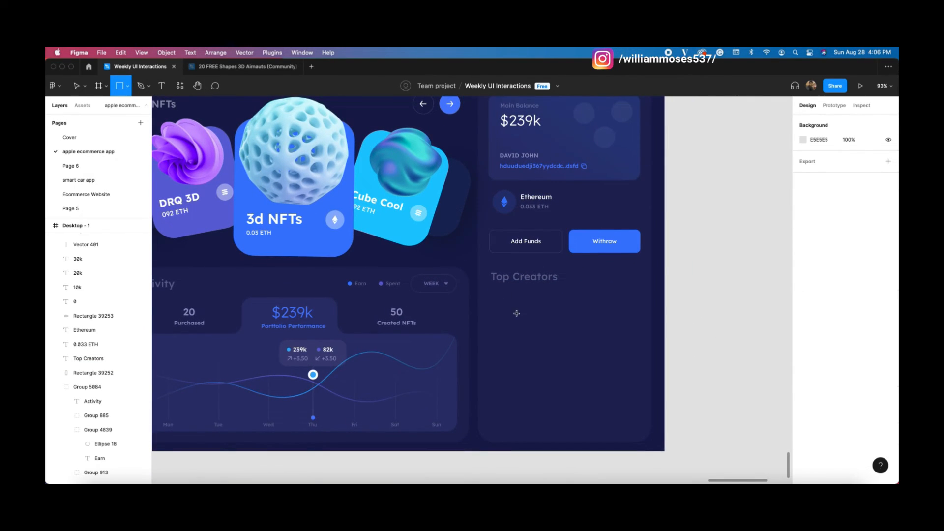
drag(493, 292, 526, 325)
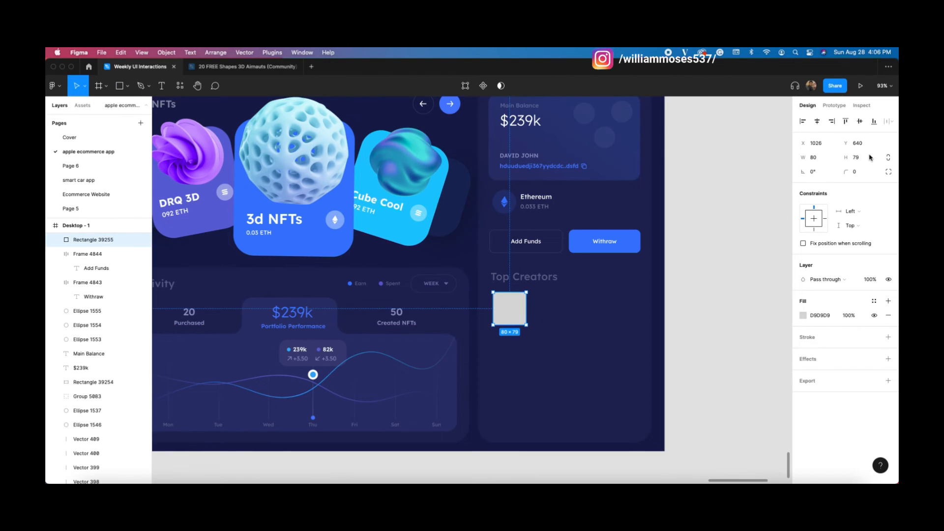
drag(526, 325, 523, 321)
key(Down)
key(Down)
key(Down)
key(Down)
key(Down)
key(Down)
key(Down)
key(Down)
key(Down)
key(Down)
key(Down)
key(Down)
key(Left)
key(Left)
key(Left)
key(Left)
key(Left)
key(Left)
key(Left)
key(Left)
key(Left)
key(Left)
key(Left)
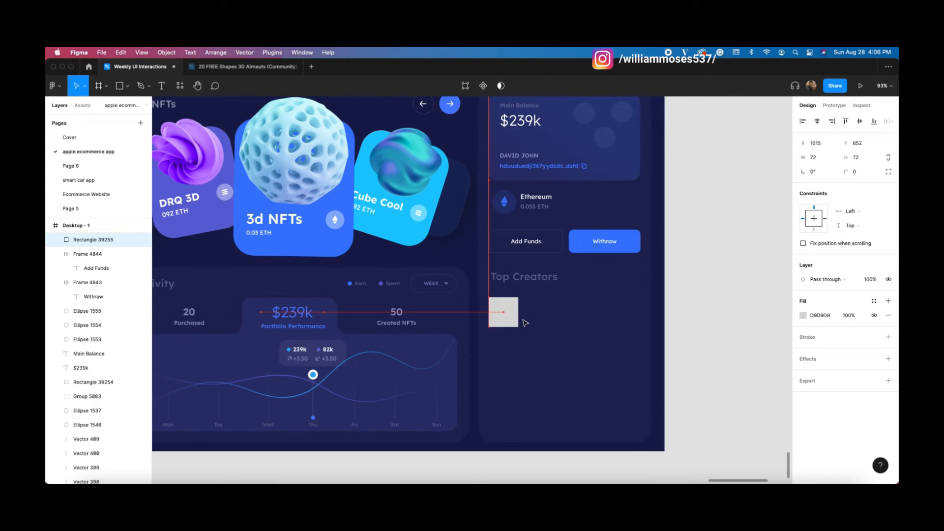
Step: Left-align the square with the heading and give it a 14 px corner radius
click(524, 277)
shift+click(506, 314)
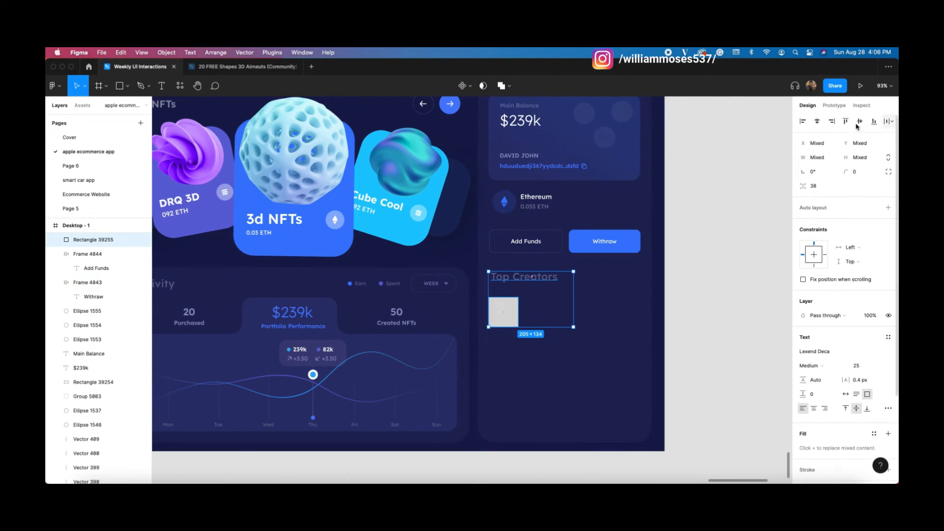
click(803, 123)
click(723, 196)
click(506, 311)
click(859, 173)
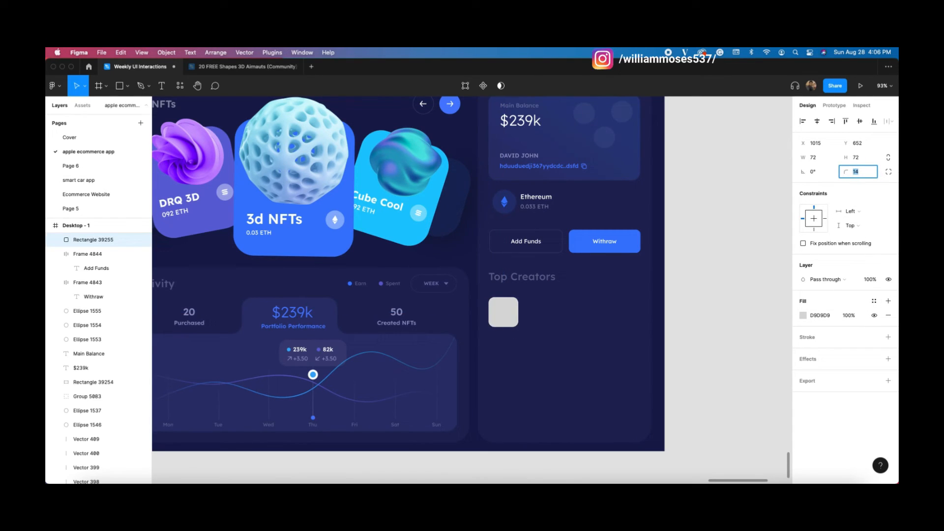
click(691, 305)
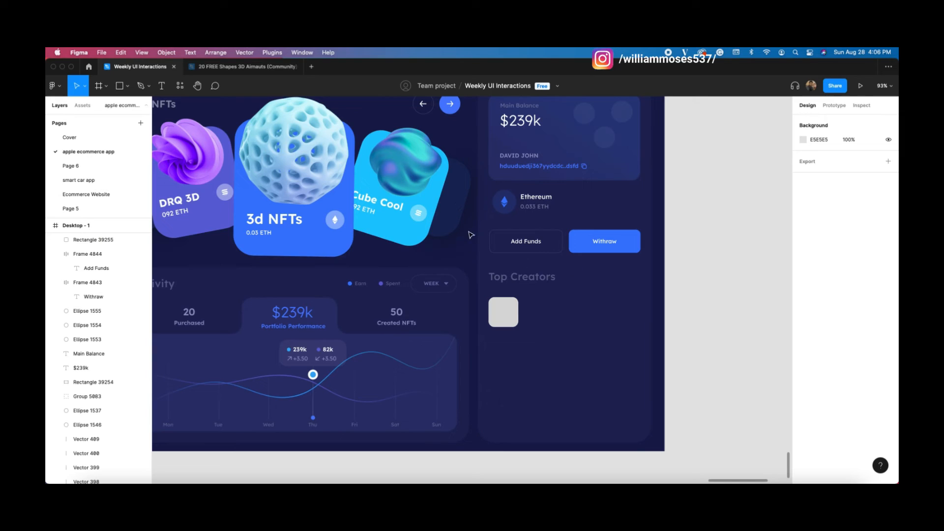
drag(507, 323, 507, 320)
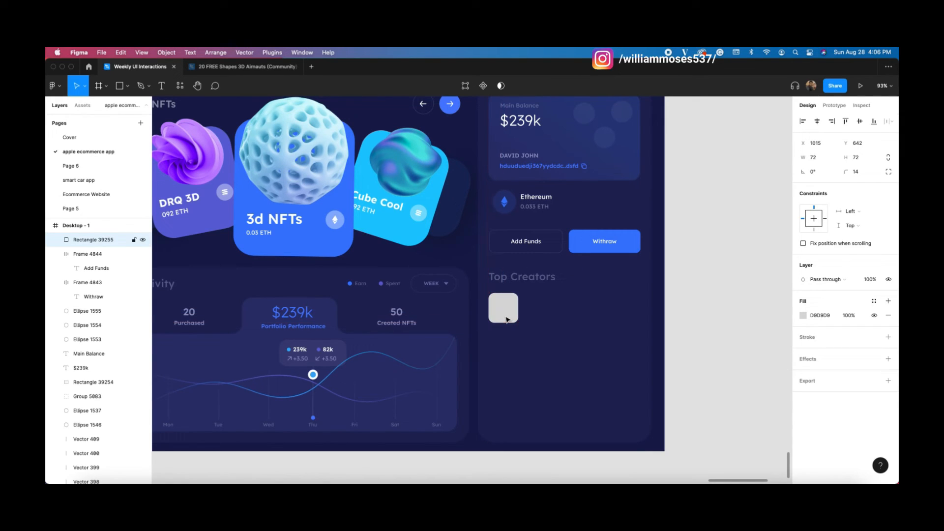
Step: Copy the Ethereum label and 0.033 ETH amount beside the grey square
click(645, 323)
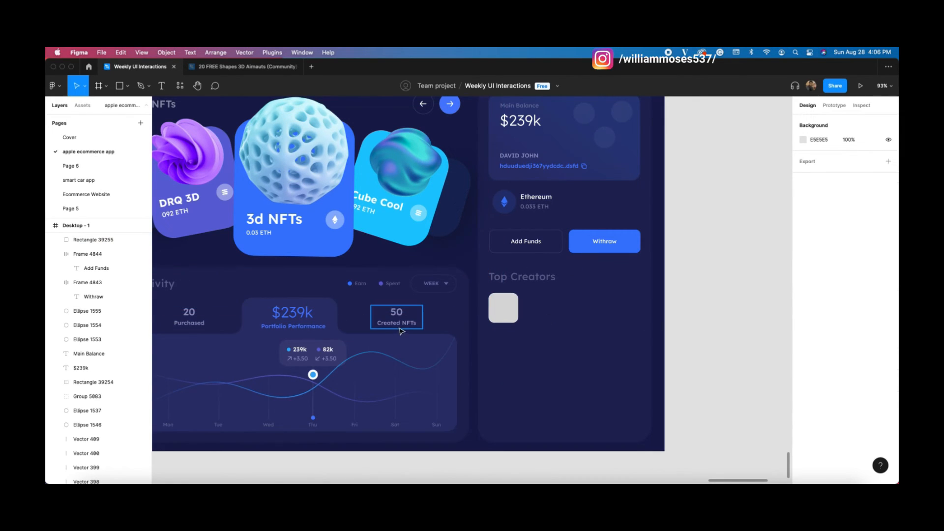
click(544, 198)
shift+click(542, 207)
key(super+c)
click(702, 269)
click(617, 320)
key(super+v)
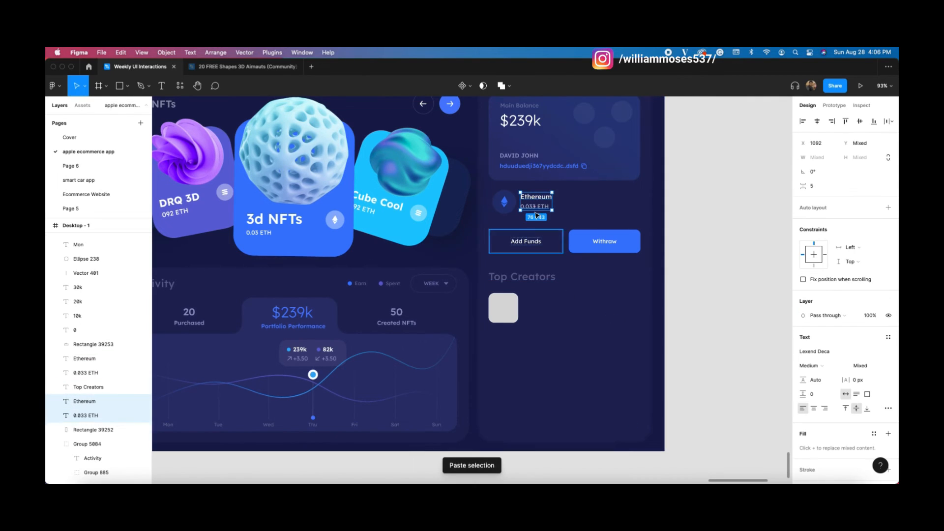
drag(532, 202, 532, 306)
double_click(538, 302)
text(DA)
key(BackSpace)
key(BackSpace)
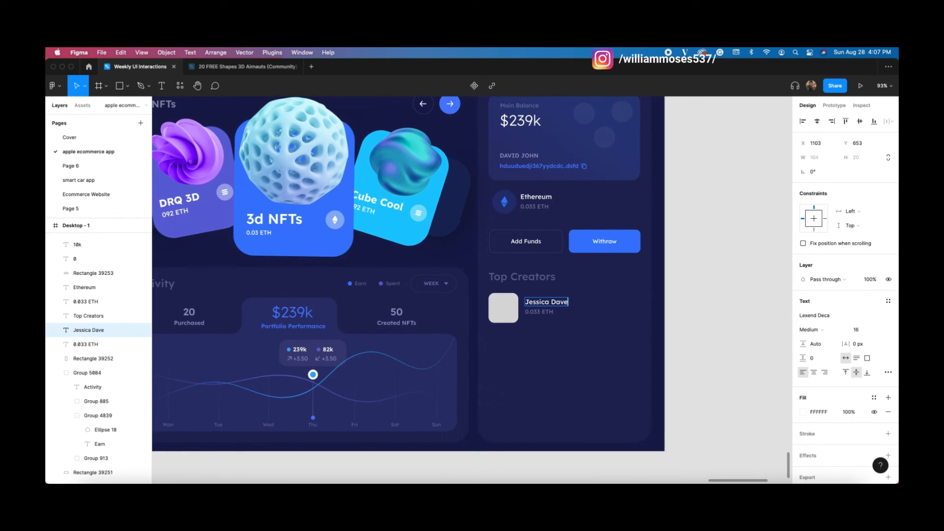
double_click(532, 313)
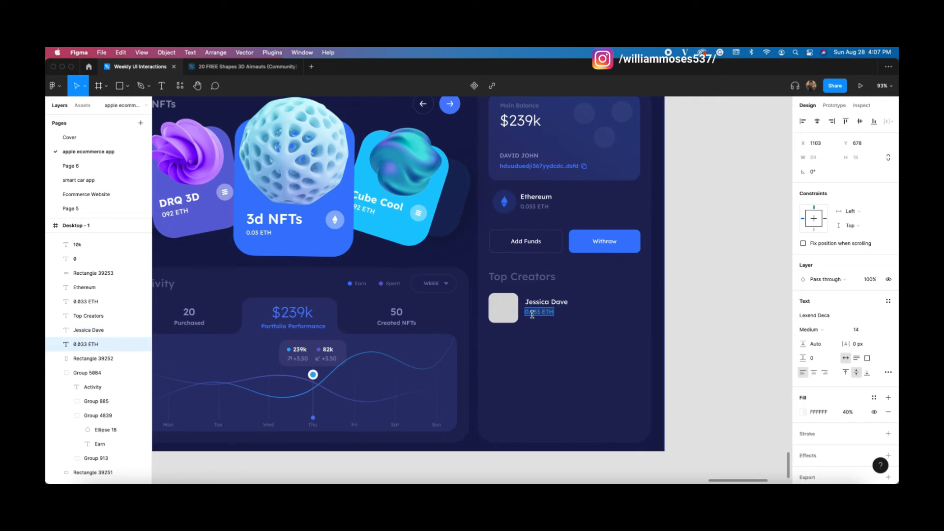
text(@)
click(704, 285)
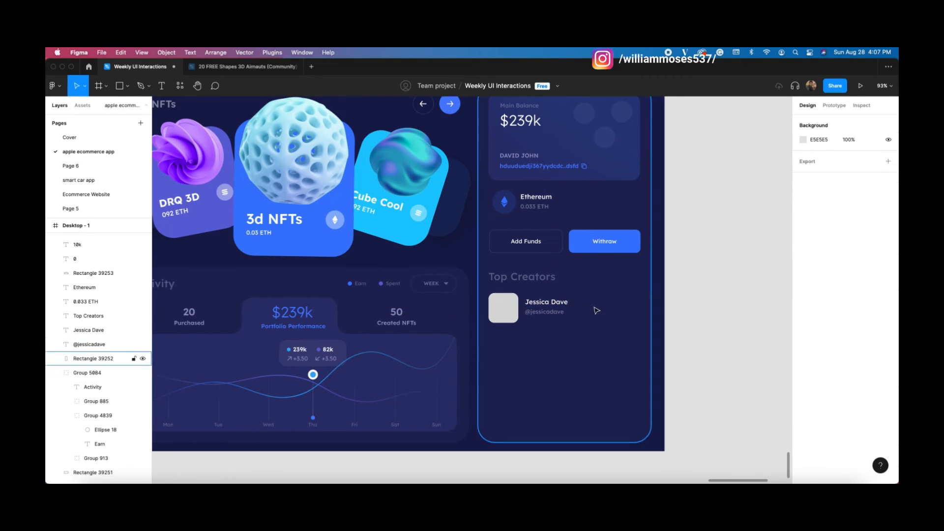
Step: Draw a 52×52 ellipse at the right end of the creator row
click(126, 87)
click(141, 140)
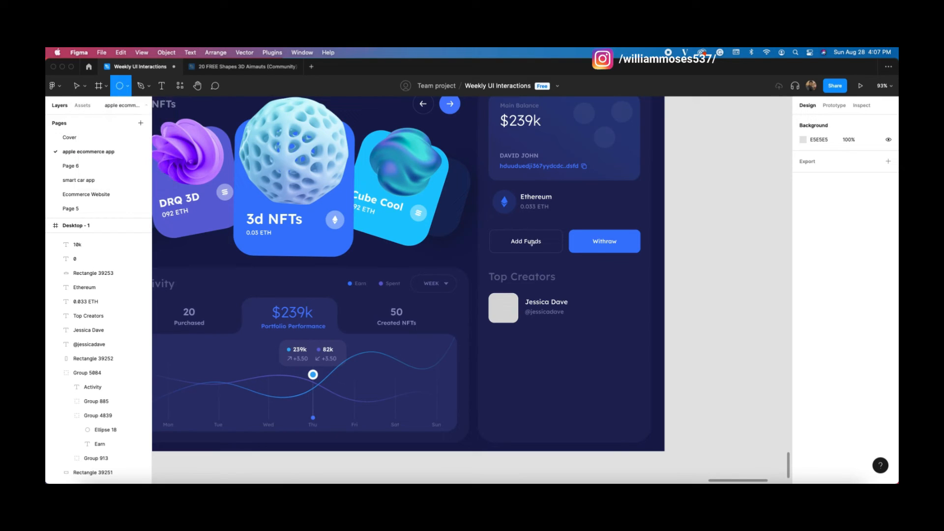
drag(619, 294, 640, 316)
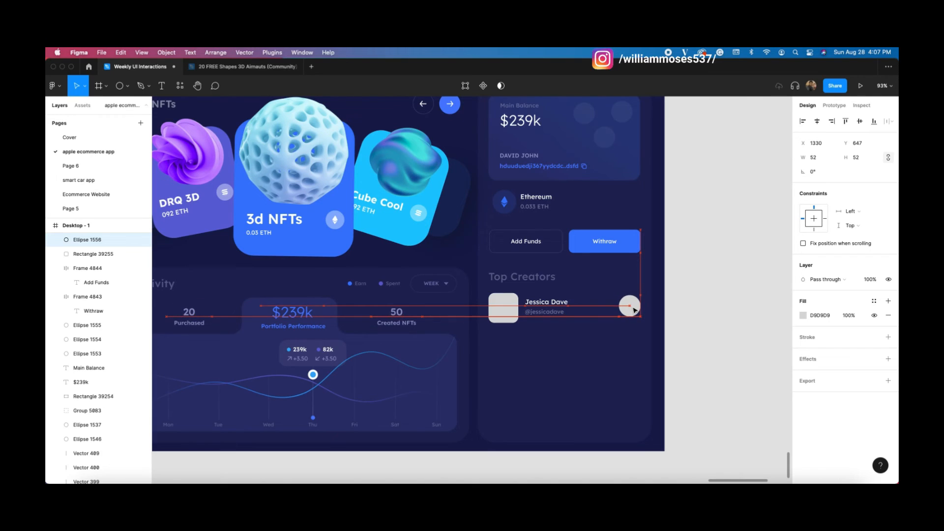
Step: Add a '20+' text centred on the circle and layered above it
click(695, 301)
click(633, 305)
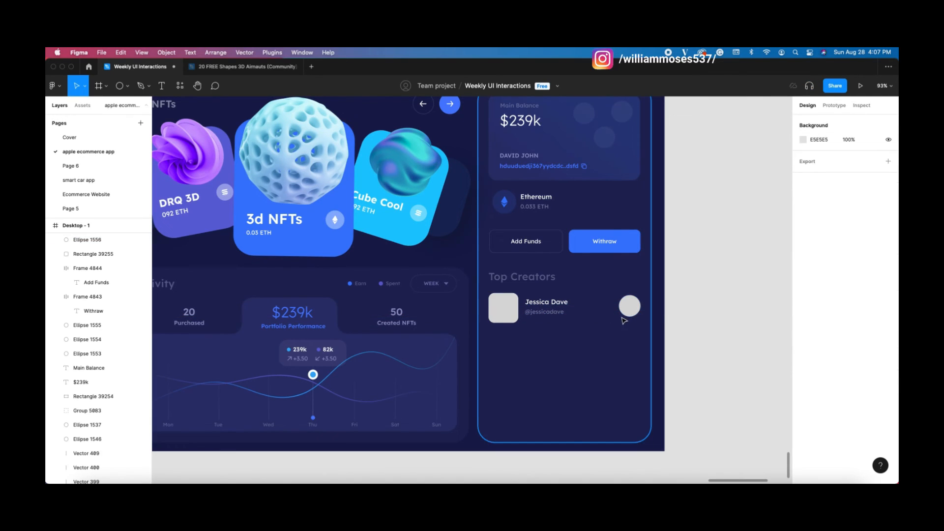
click(557, 302)
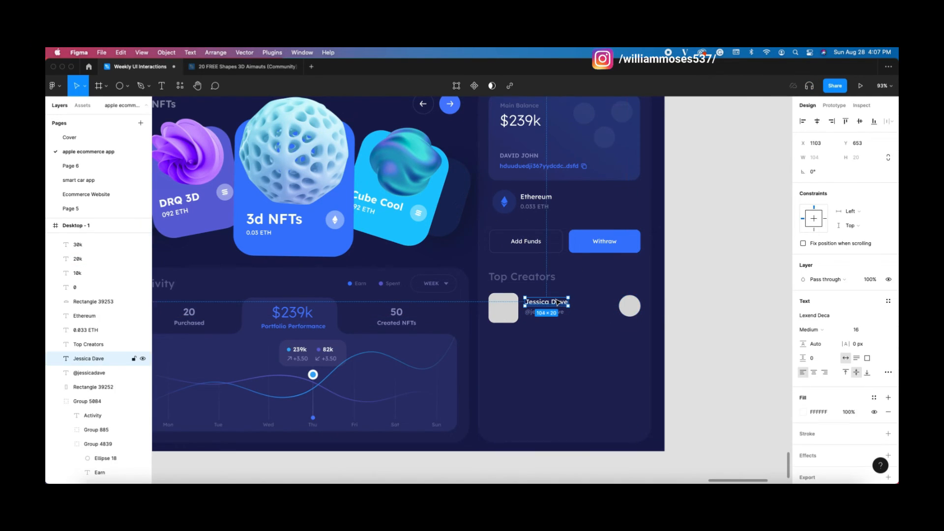
click(629, 333)
key(super+v)
drag(560, 309, 623, 331)
text(20)
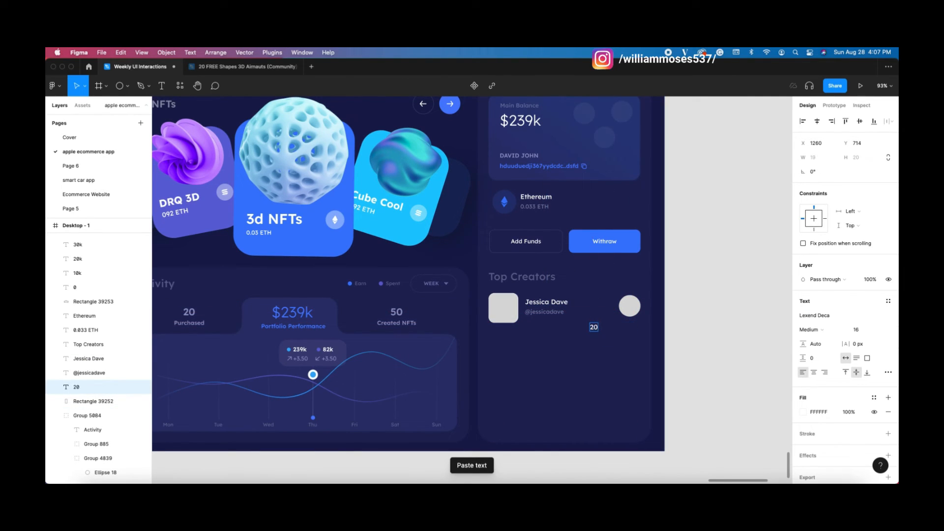
text(+)
key(Escape)
drag(595, 327, 634, 309)
key(super+bracketright)
key(super+bracketright)
key(super+bracketright)
key(super+bracketright)
key(super+bracketright)
key(super+bracketright)
key(super+bracketright)
key(super+bracketright)
key(super+bracketright)
key(super+bracketright)
key(super+bracketright)
key(super+bracketright)
key(super+bracketright)
key(super+bracketright)
key(super+bracketright)
key(super+bracketright)
key(super+bracketright)
key(super+bracketright)
key(super+bracketright)
key(super+bracketright)
key(super+bracketright)
key(super+bracketright)
key(super+bracketright)
key(super+bracketright)
key(super+bracketright)
key(super+bracketright)
key(super+bracketright)
drag(634, 307, 635, 308)
key(super+bracketright)
key(super+bracketright)
key(super+bracketright)
key(super+bracketright)
key(super+bracketright)
key(super+bracketright)
key(super+bracketright)
key(super+bracketright)
key(super+bracketright)
key(super+bracketright)
key(super+bracketright)
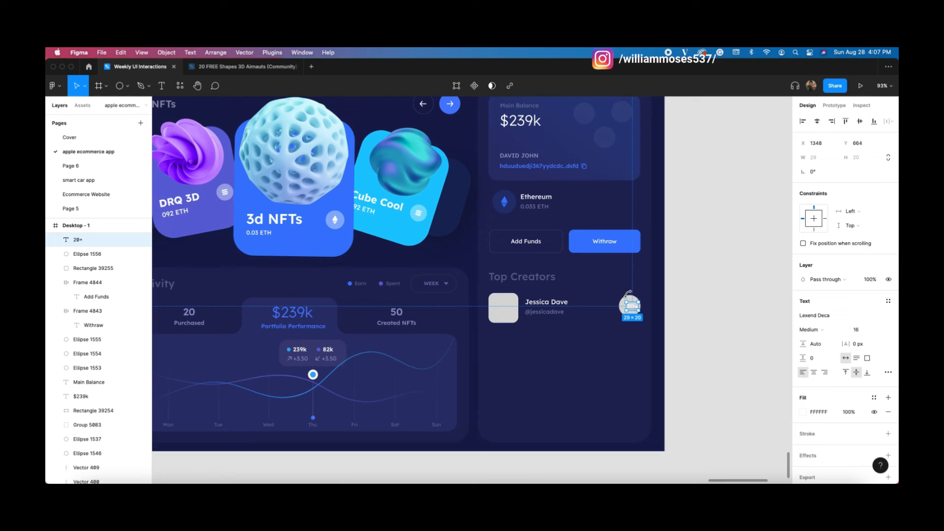
Step: Make the circle a faint translucent white and group it with the 20+ text
shift+click(626, 299)
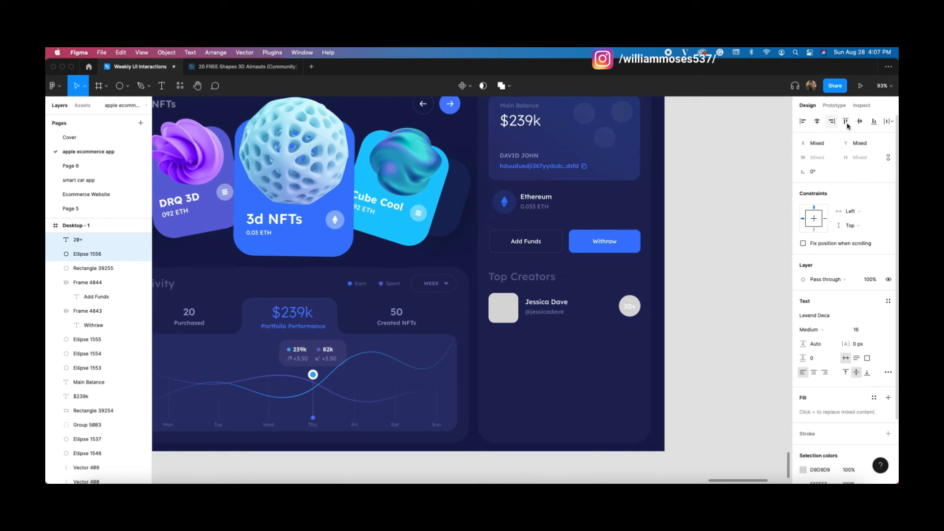
click(670, 308)
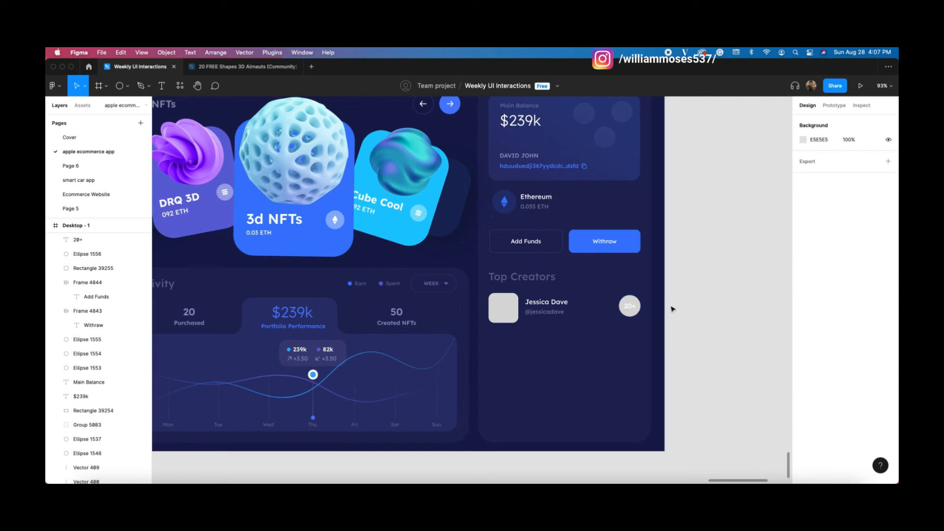
click(631, 317)
click(803, 315)
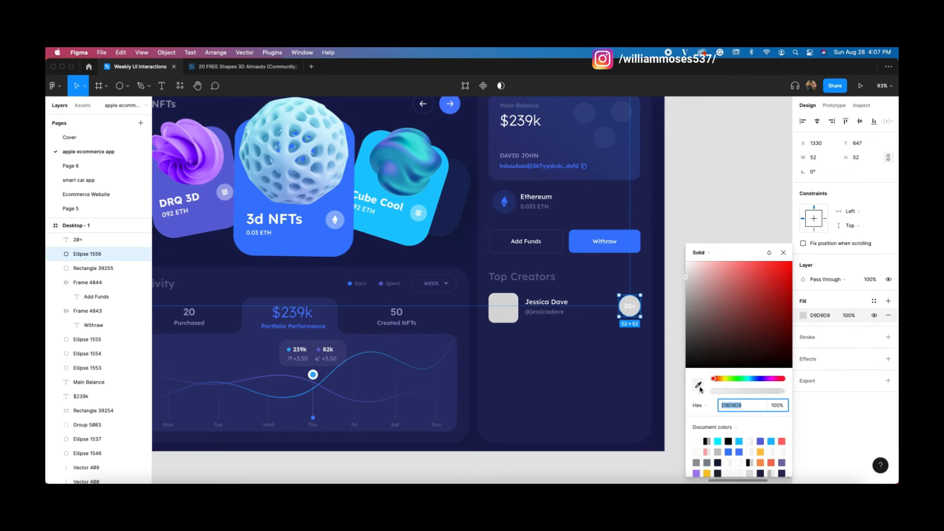
drag(687, 276, 685, 261)
drag(782, 391, 727, 388)
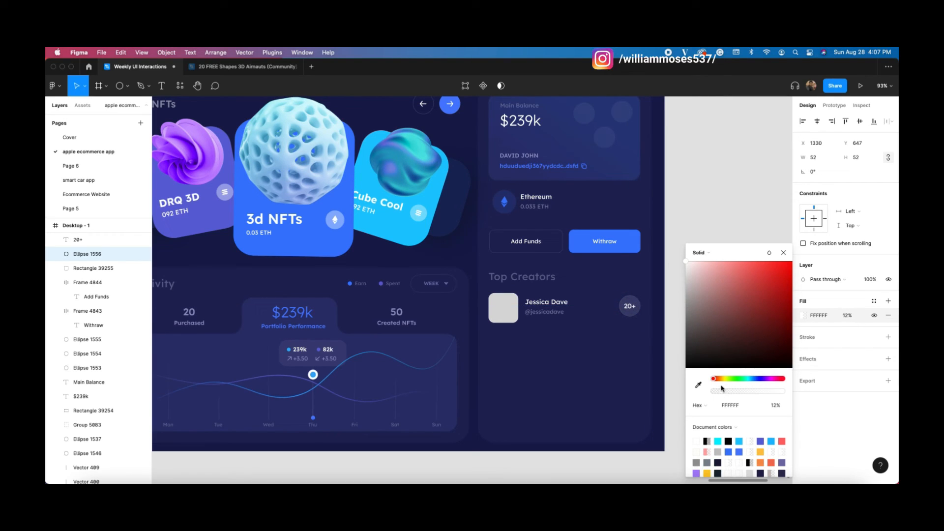
shift+click(634, 313)
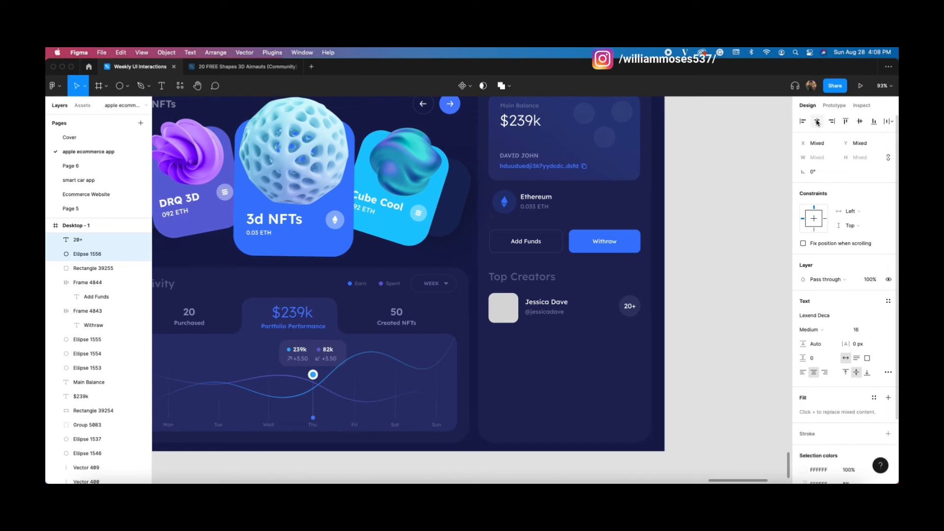
key(super+g)
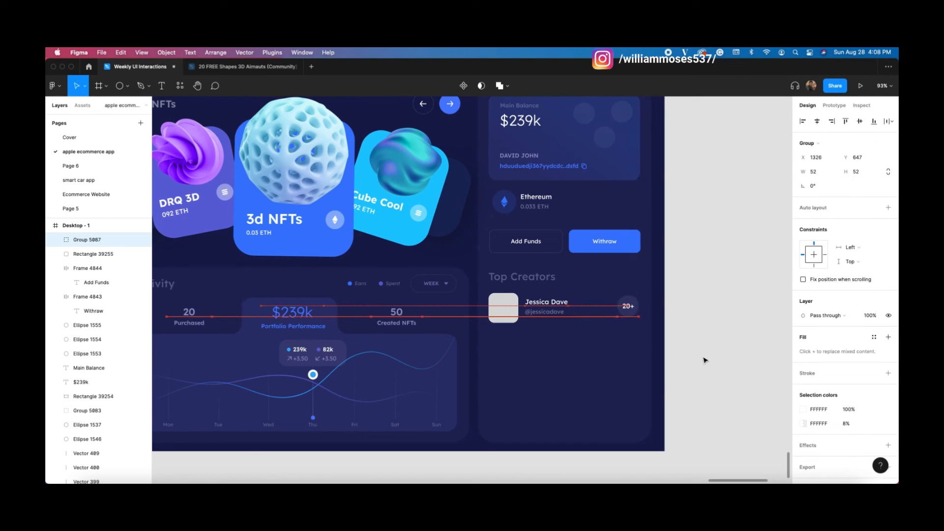
Step: Launch the Content Reel plugin, place it beside the design and search for 3D images
right_click(694, 276)
mouse_move(742, 354)
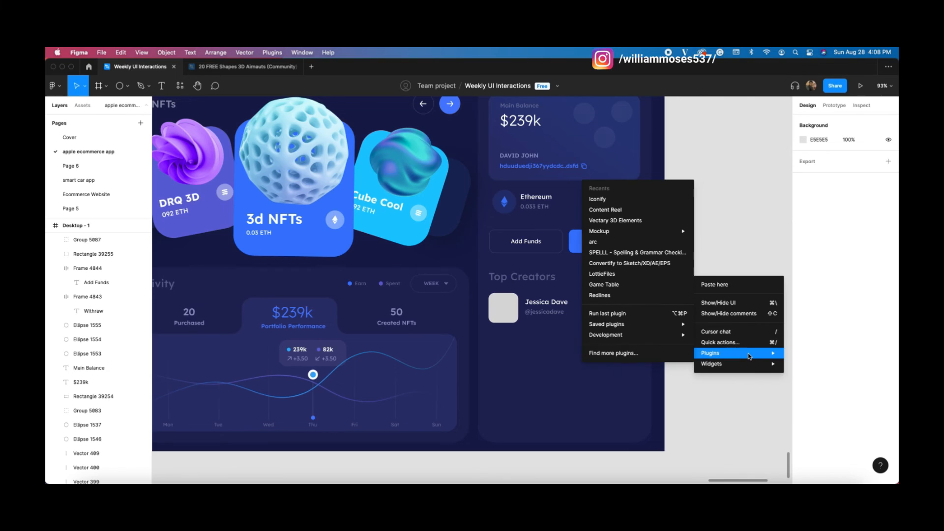
click(619, 210)
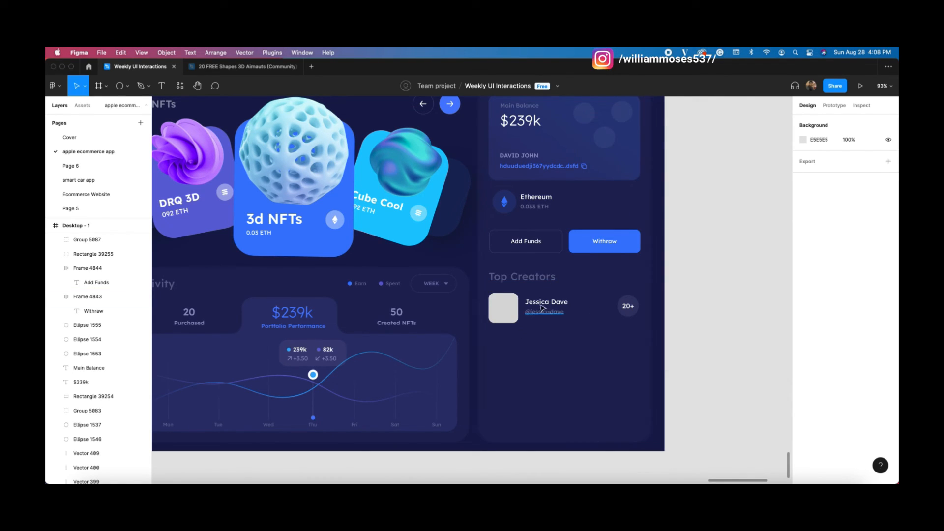
scroll(560, 320, right, 3)
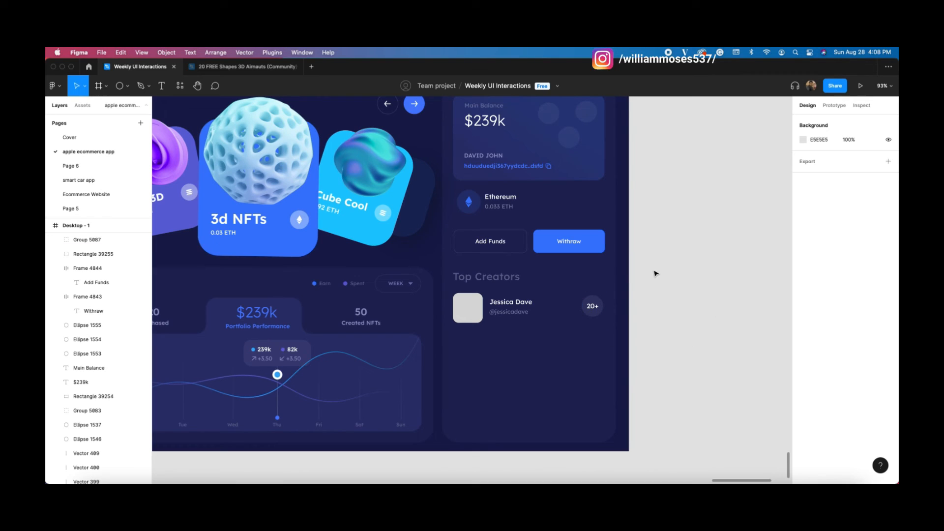
drag(618, 210, 722, 209)
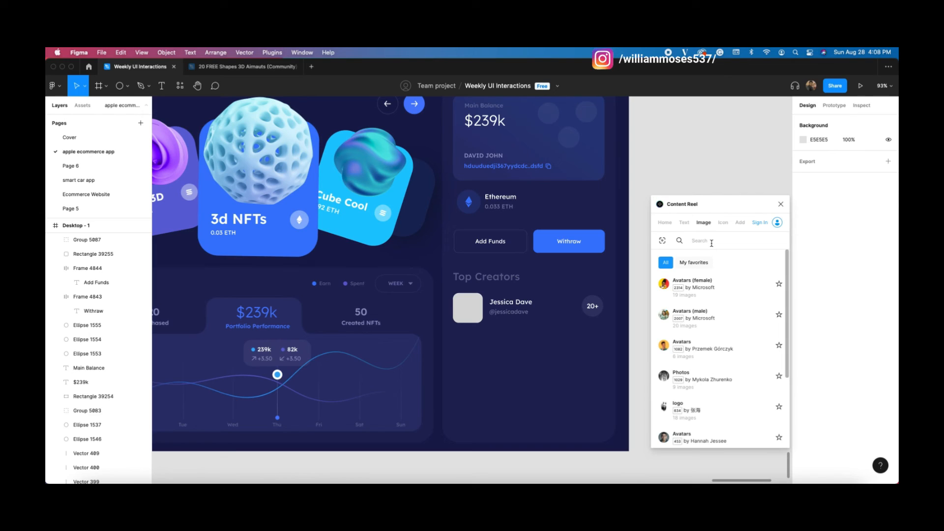
text(d)
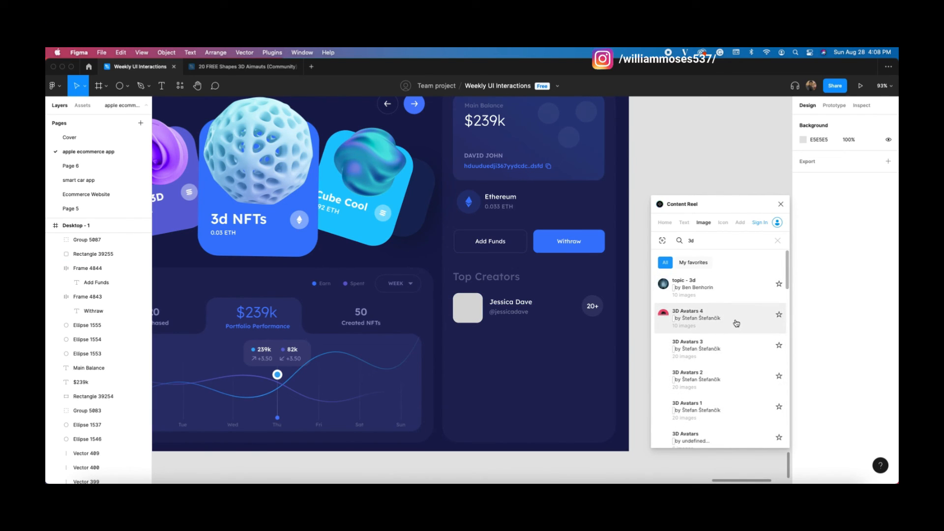
click(720, 354)
click(720, 355)
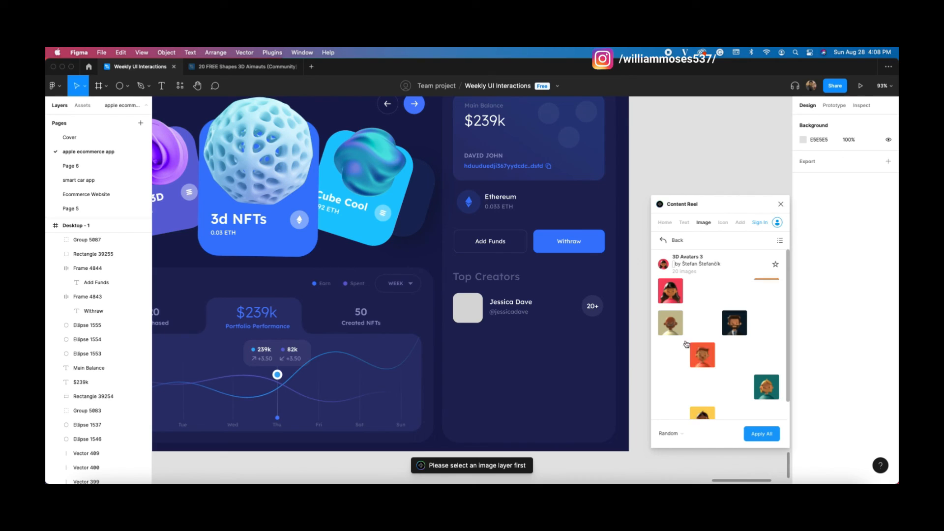
click(453, 308)
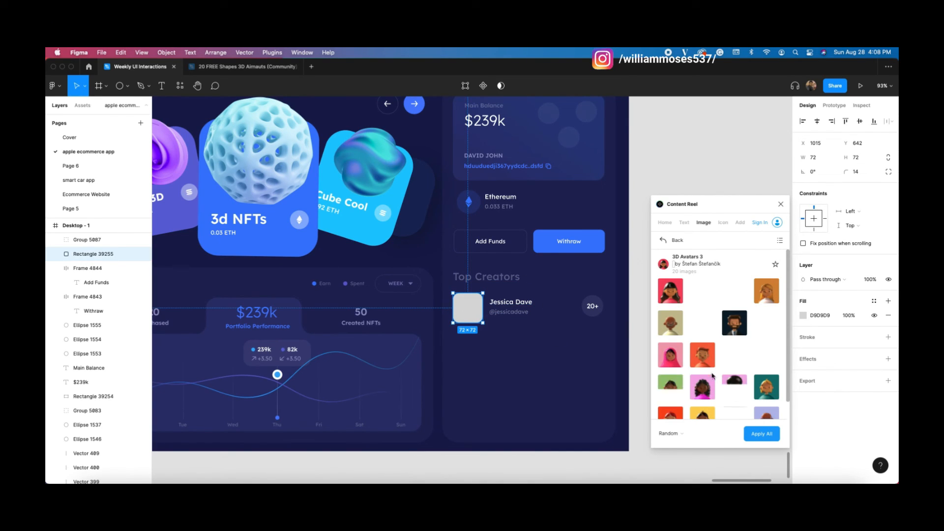
scroll(741, 350, down, 1)
scroll(740, 350, down, 2)
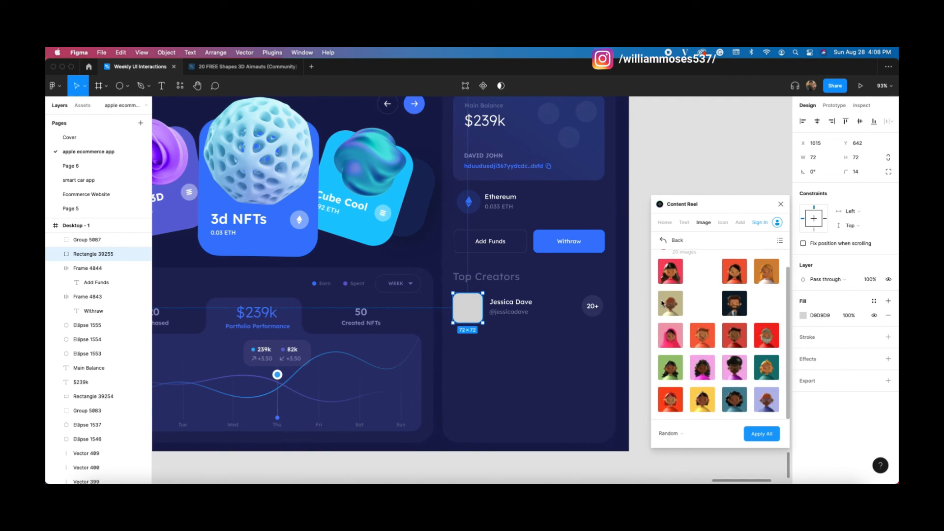
click(677, 281)
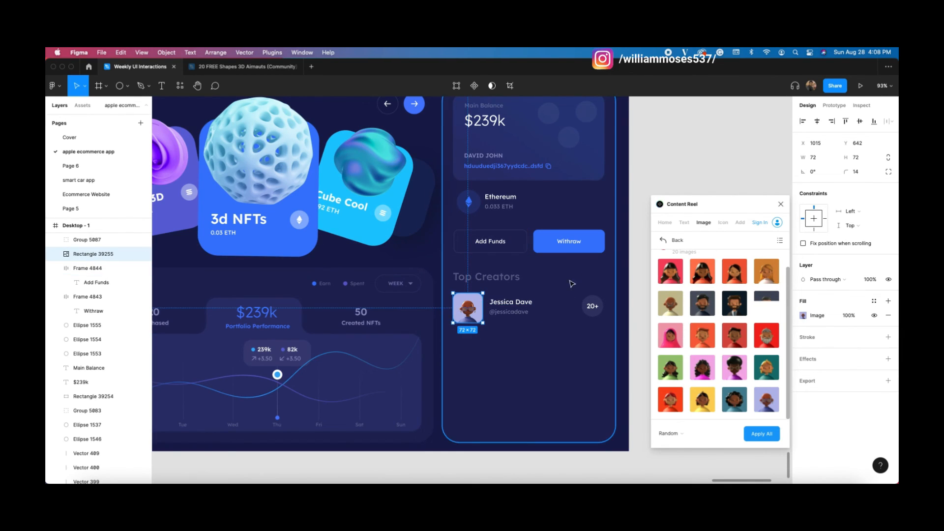
Step: Close the plugin and vertically center the 20+ badge with the avatar
click(780, 204)
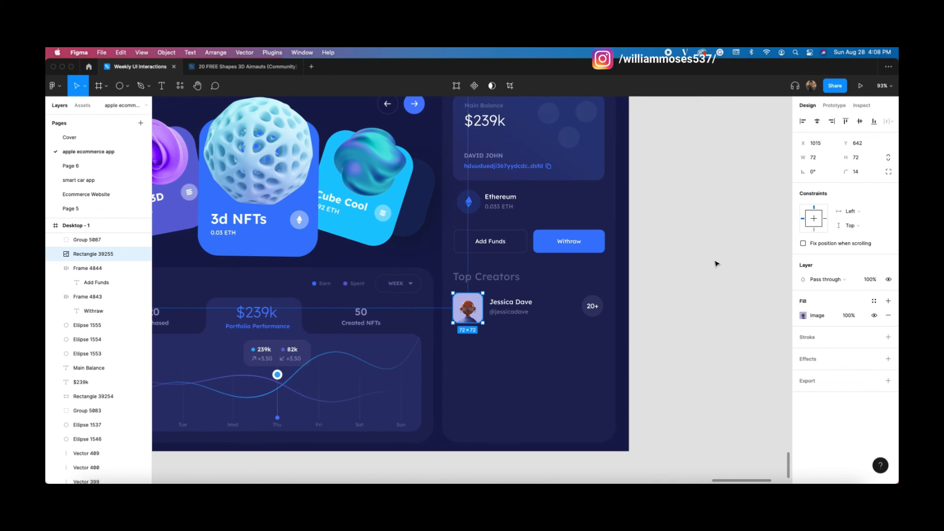
click(716, 266)
drag(710, 296, 455, 329)
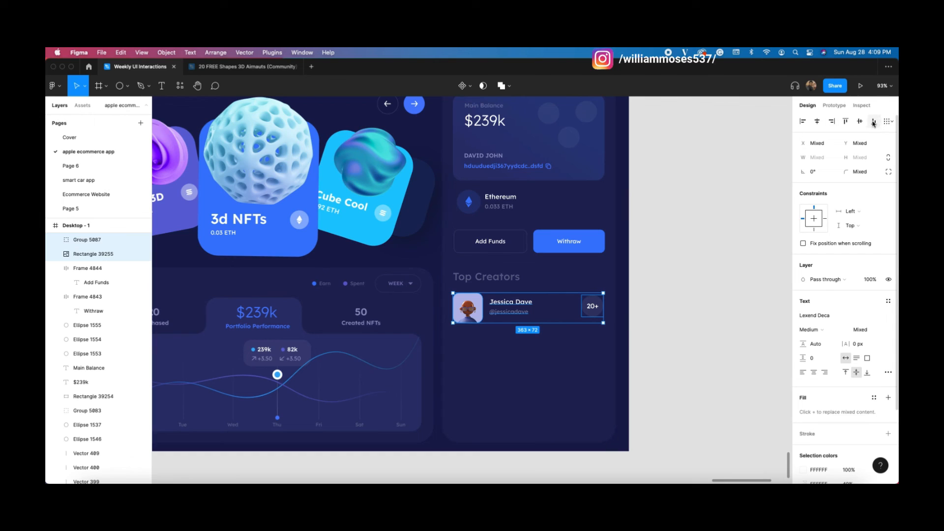
click(698, 211)
click(600, 307)
shift+click(471, 310)
click(859, 122)
click(718, 241)
click(592, 309)
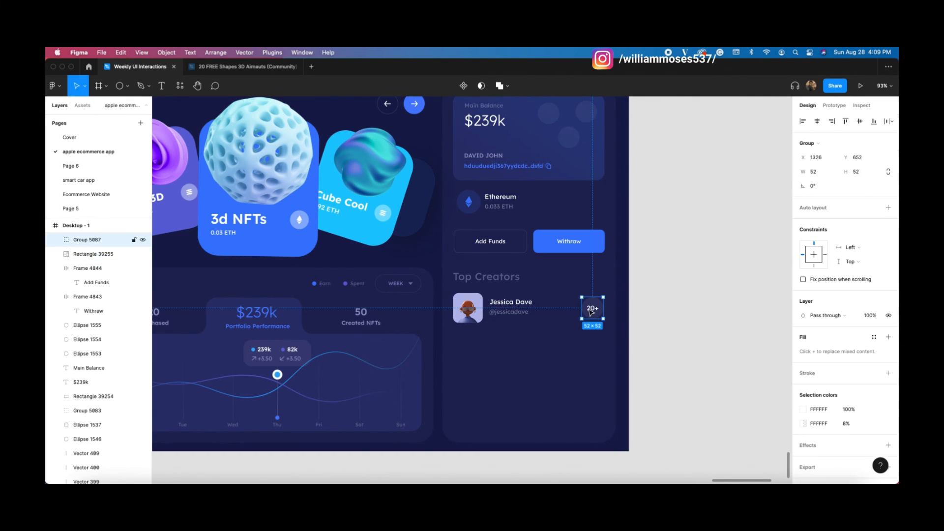
drag(674, 288, 460, 338)
drag(670, 367, 591, 368)
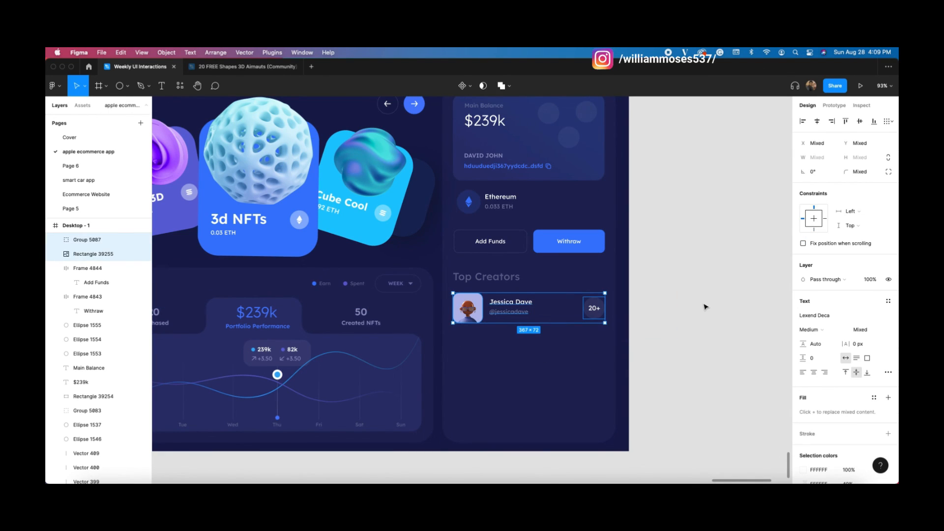
key(super+g)
Step: Duplicate the grouped row three times, nudging copies down to form four stacked rows
key(super+d)
key(shift+Down)
key(shift+Down)
key(shift+Down)
key(shift+Down)
key(shift+Down)
key(shift+Down)
key(shift+Down)
key(shift+Down)
key(shift+Down)
key(Down)
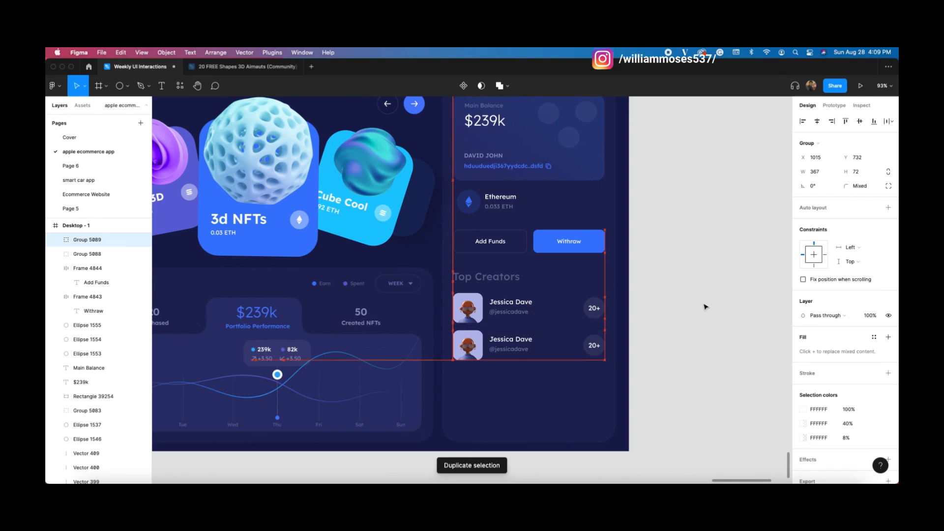
key(super+d)
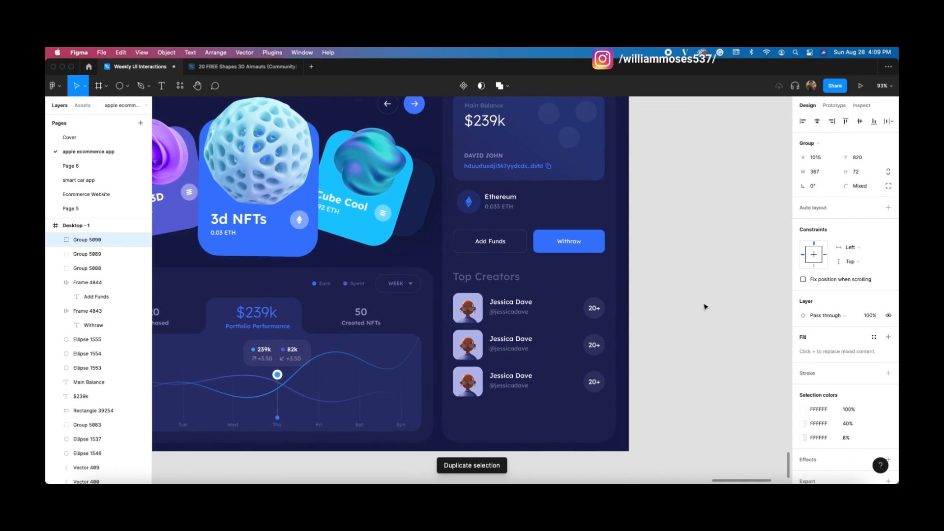
key(super+d)
click(707, 294)
scroll(568, 320, down, 5)
scroll(492, 314, up, 1)
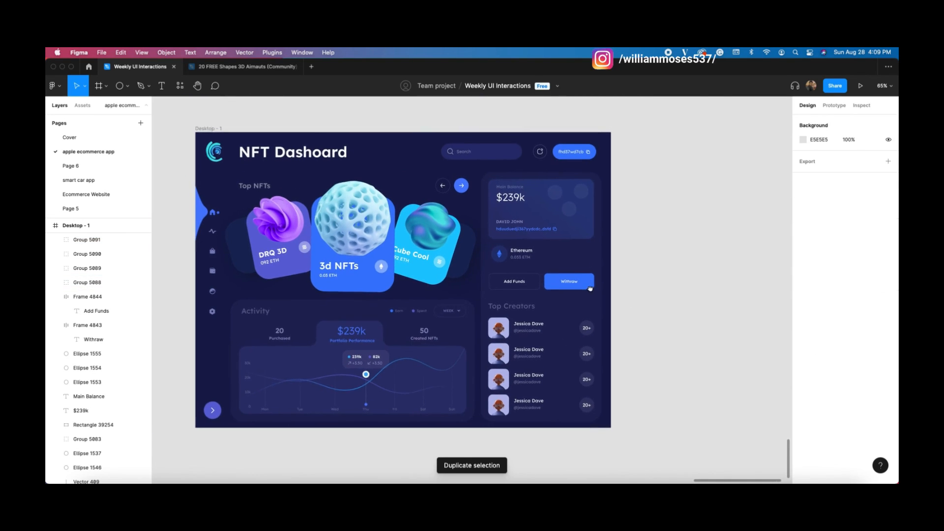
scroll(472, 316, up, 3)
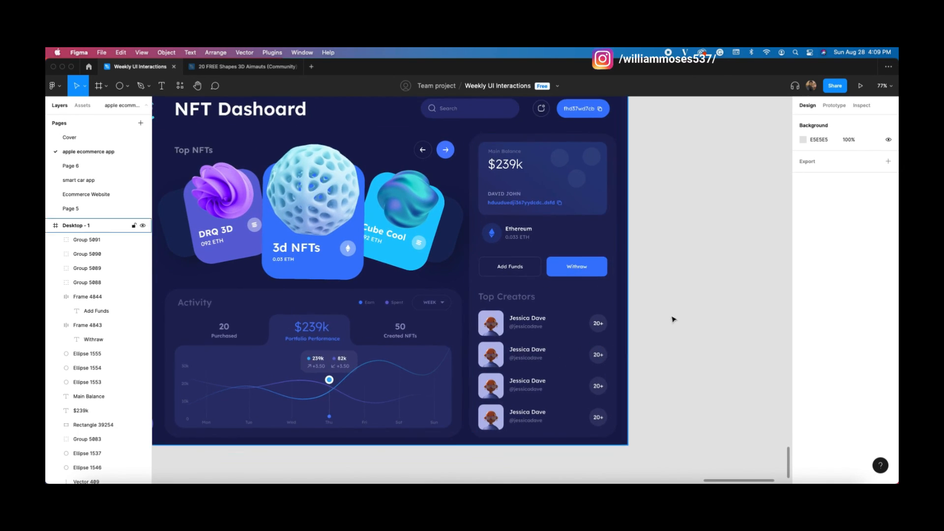
Step: Launch Content Reel, select the second row's avatar square and search images for '3d'
right_click(676, 301)
mouse_move(708, 378)
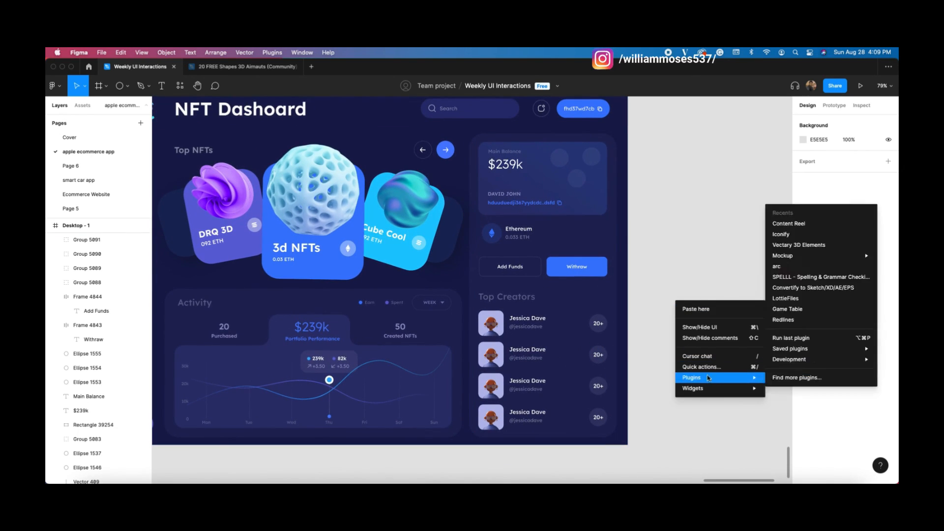
click(787, 224)
double_click(488, 352)
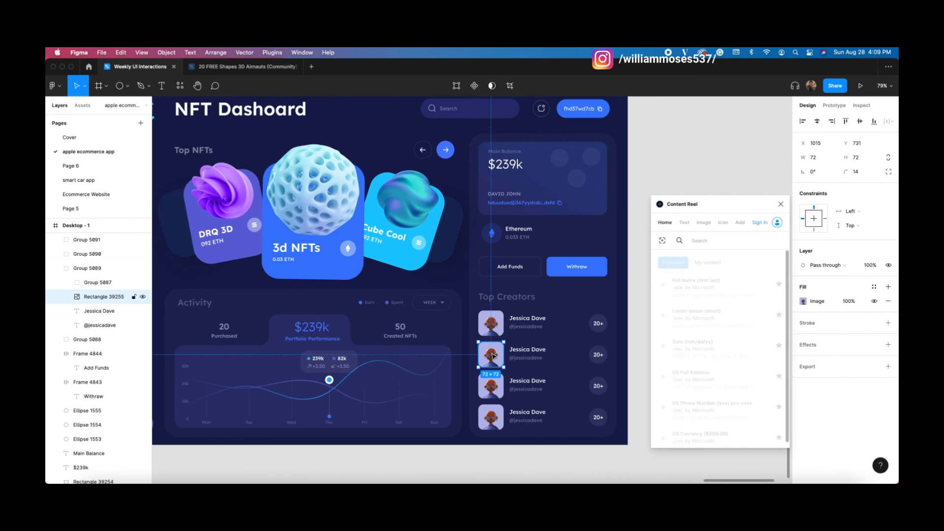
click(703, 222)
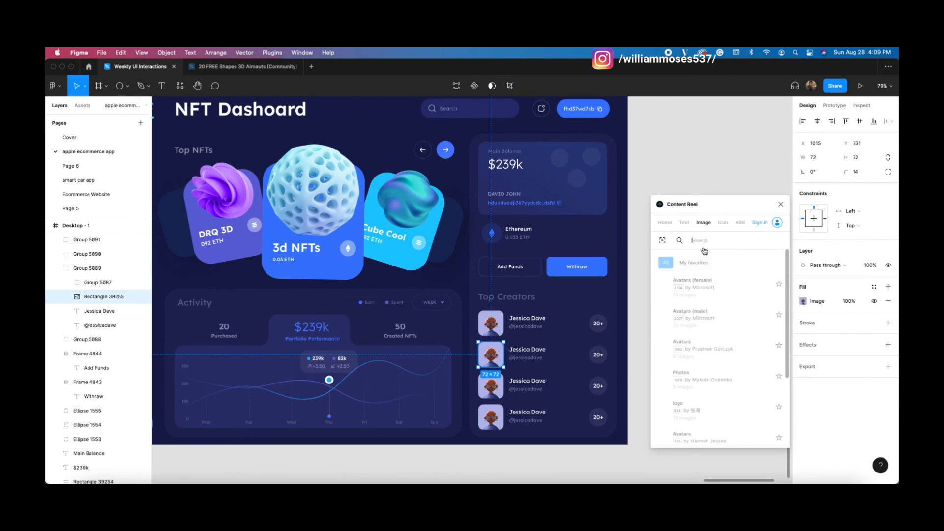
text(3d)
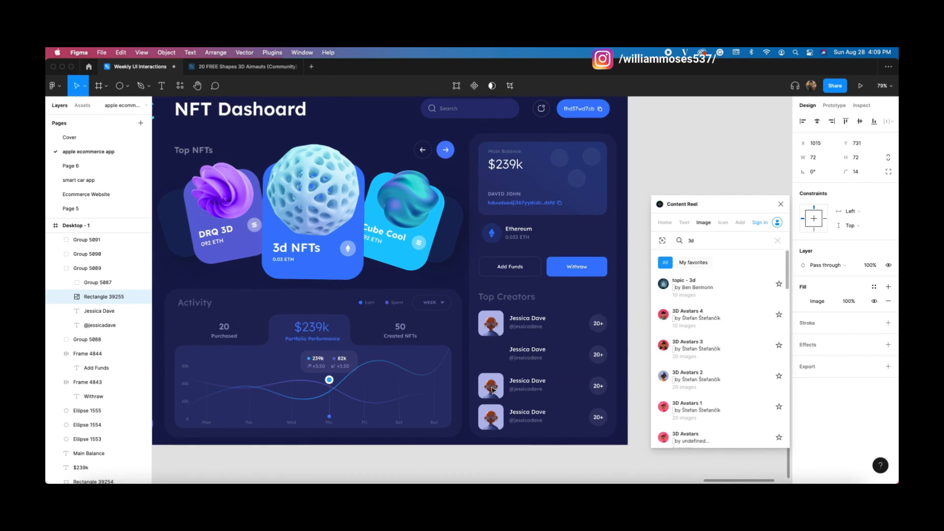
Step: Fill the fourth row's avatar with a 3D Avatars 2 image and close the plugin
click(492, 390)
double_click(492, 390)
scroll(458, 369, up, 2)
scroll(457, 369, left, 1)
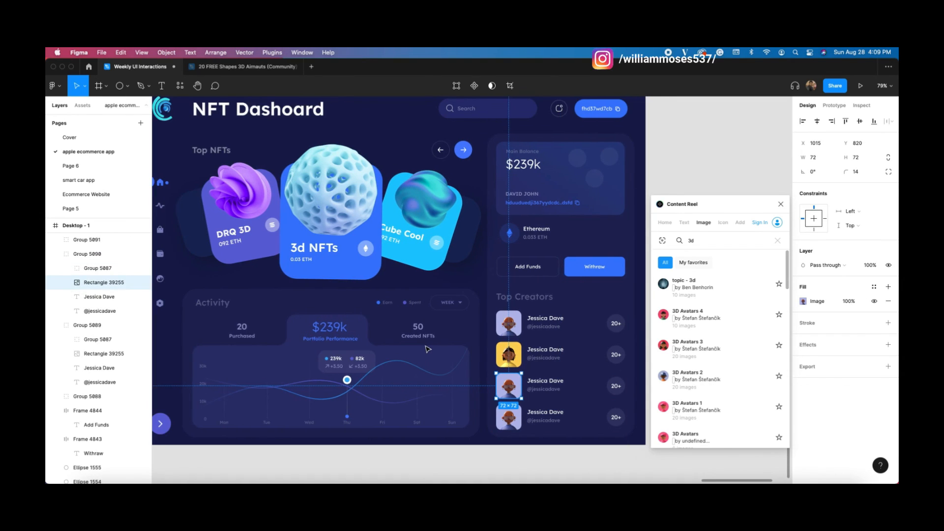
scroll(427, 349, left, 2)
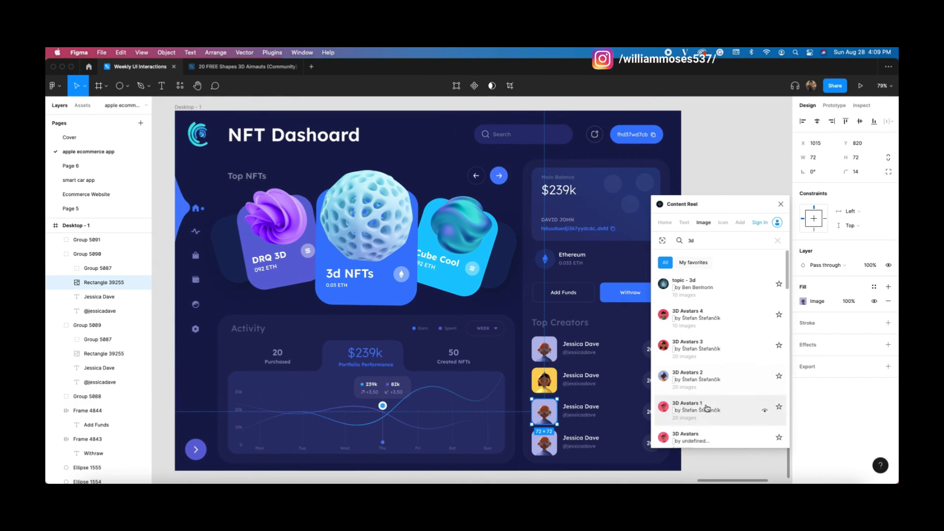
click(549, 449)
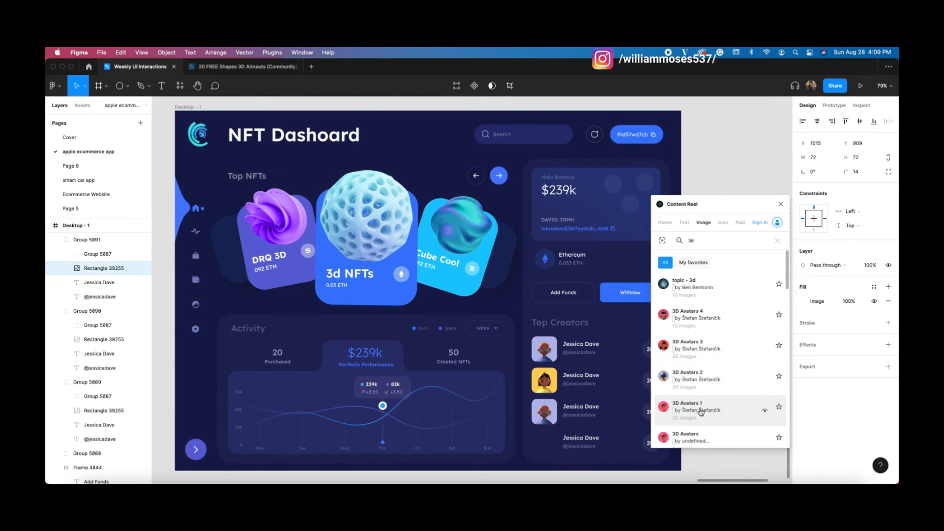
click(693, 380)
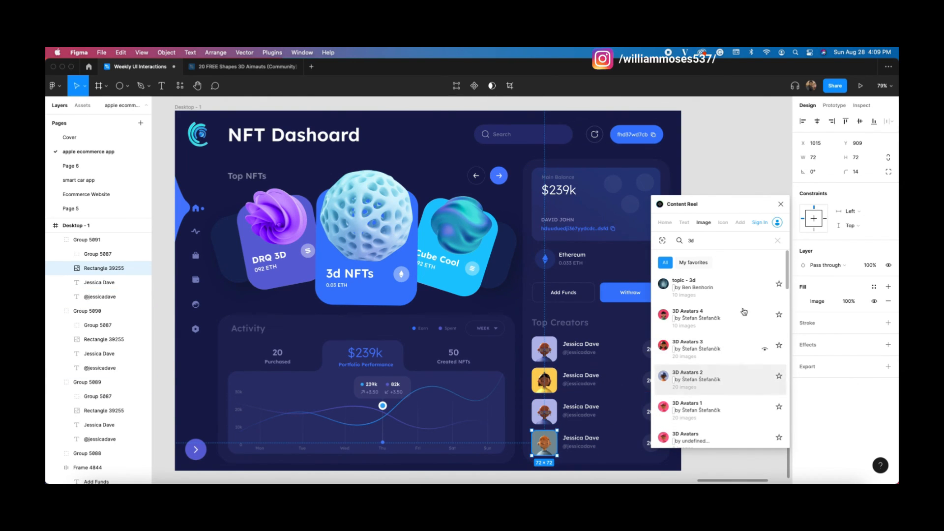
click(780, 204)
click(731, 236)
scroll(490, 267, left, 2)
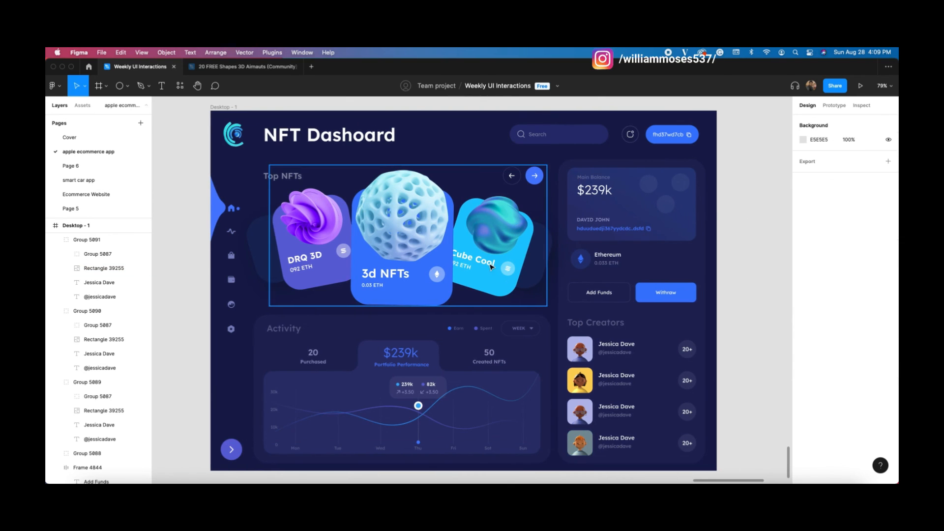
scroll(490, 267, up, 3)
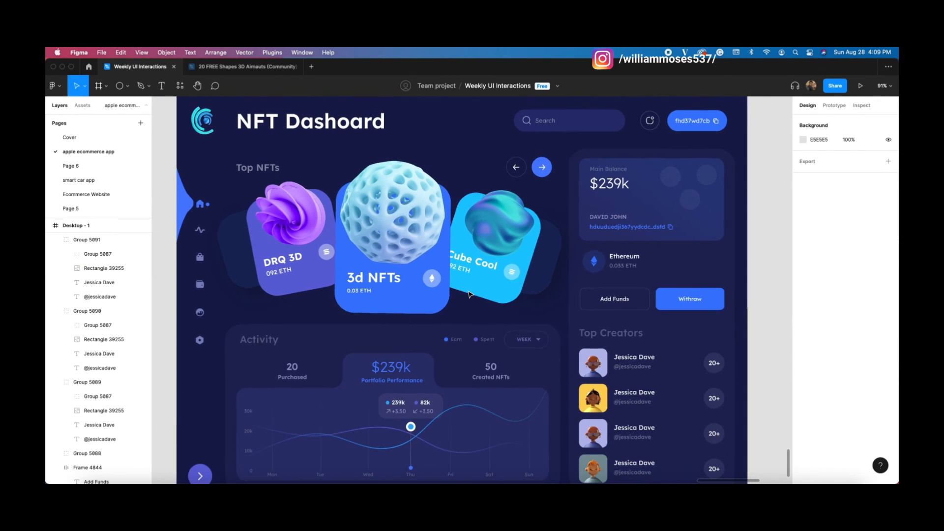
scroll(468, 294, down, 1)
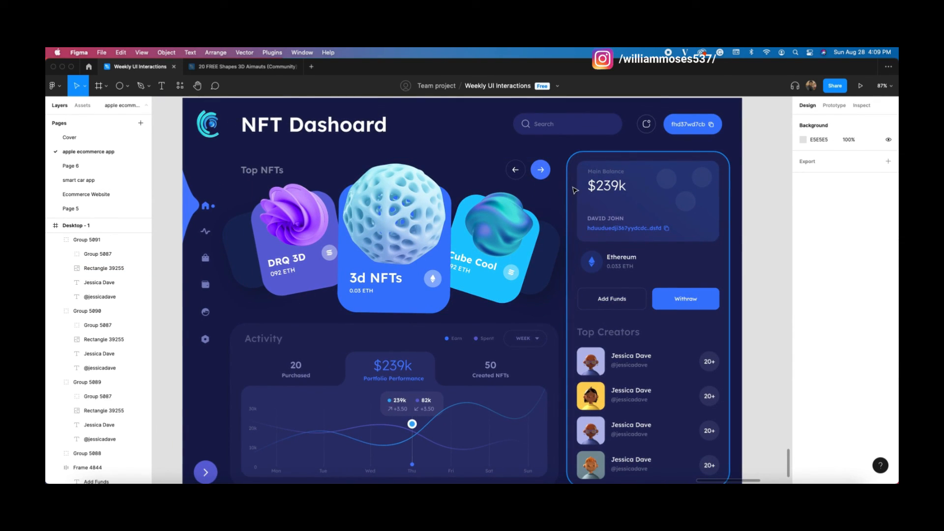